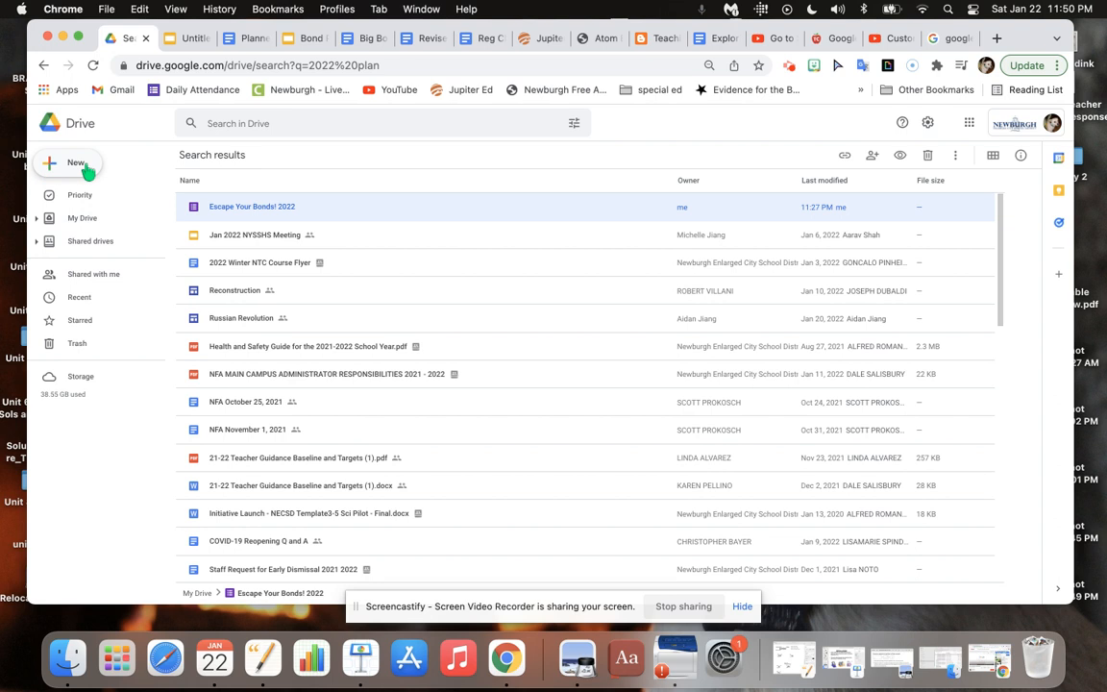
# Create a blank Google Form and open the header image picker in its theme options.
pyautogui.click(87, 171)
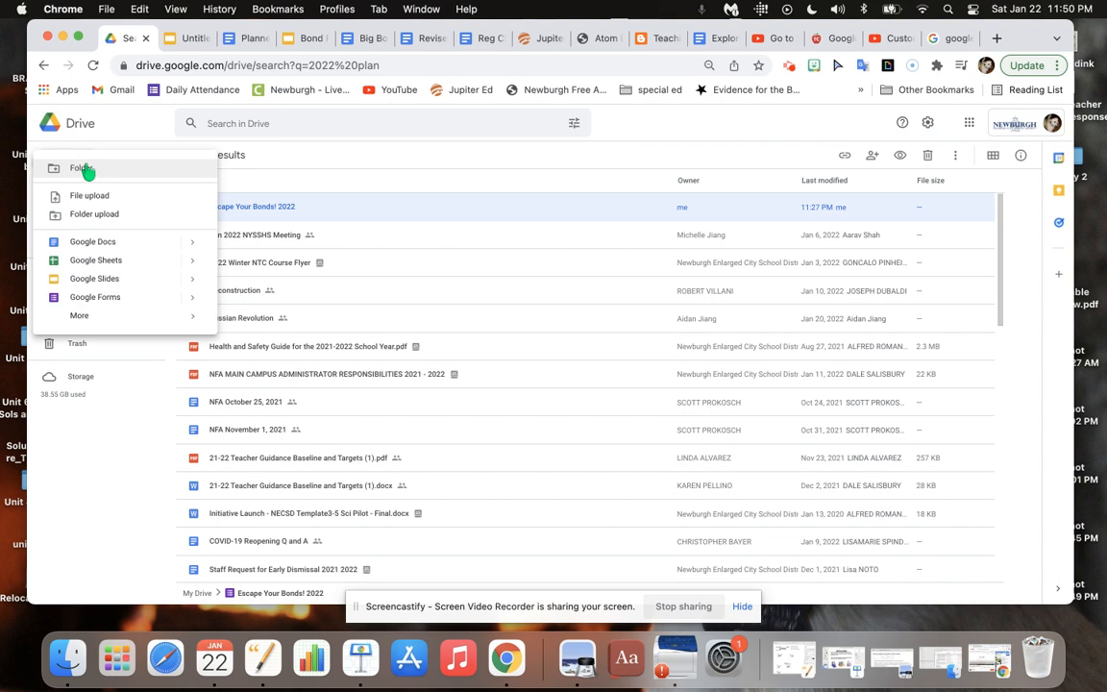
pyautogui.click(96, 297)
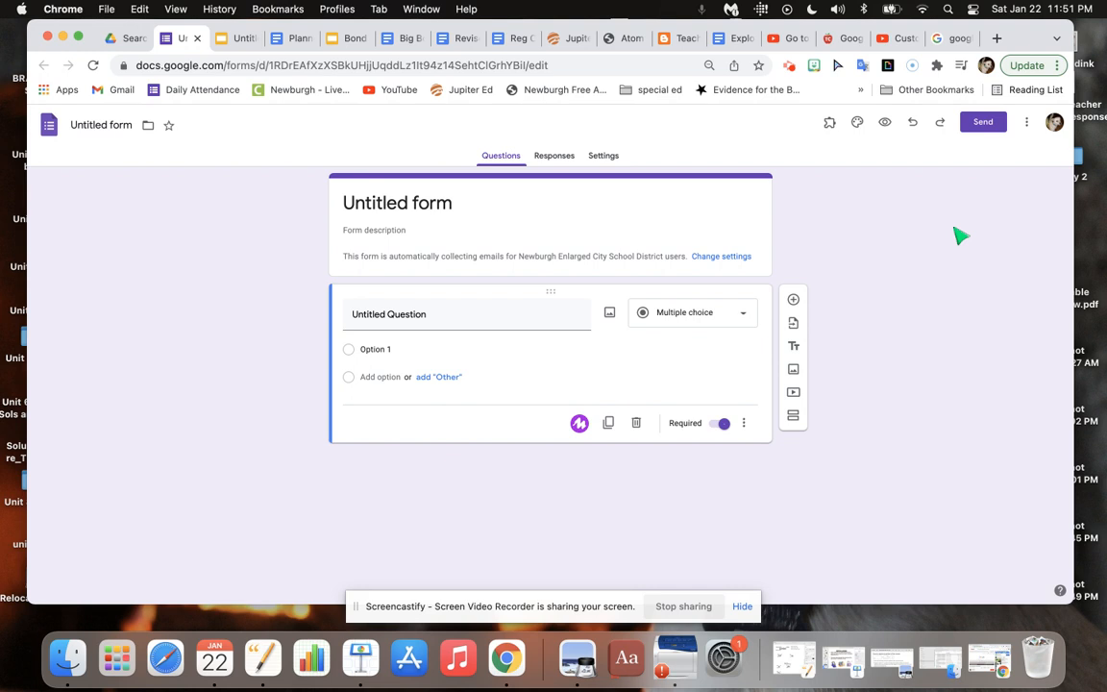
pyautogui.click(857, 123)
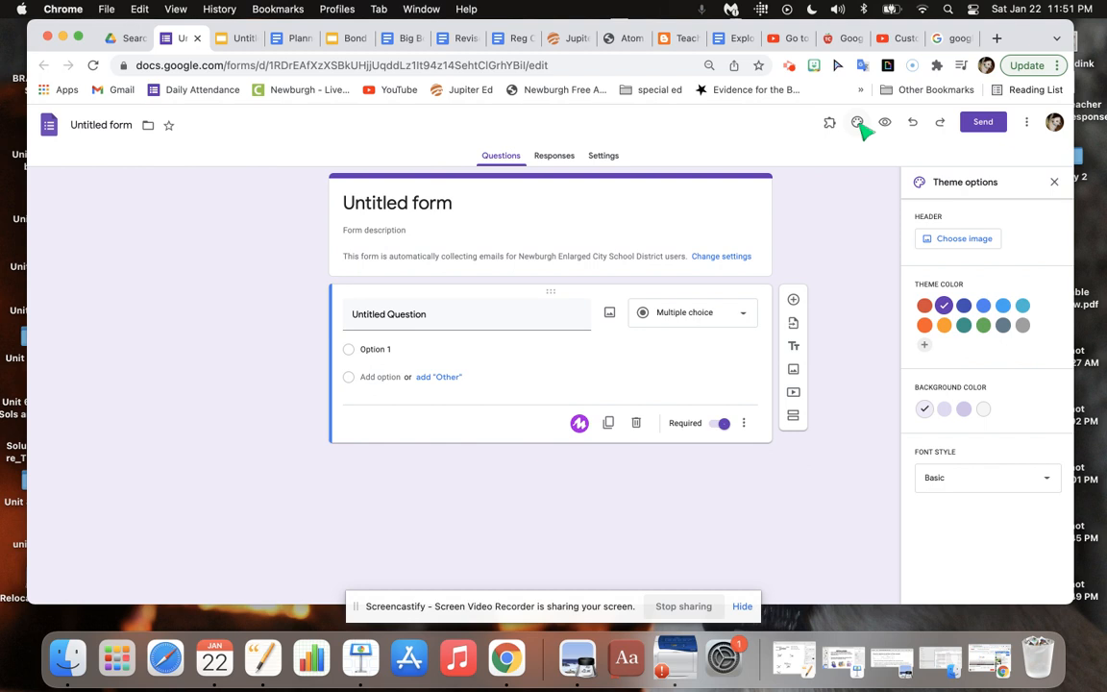
pyautogui.click(972, 242)
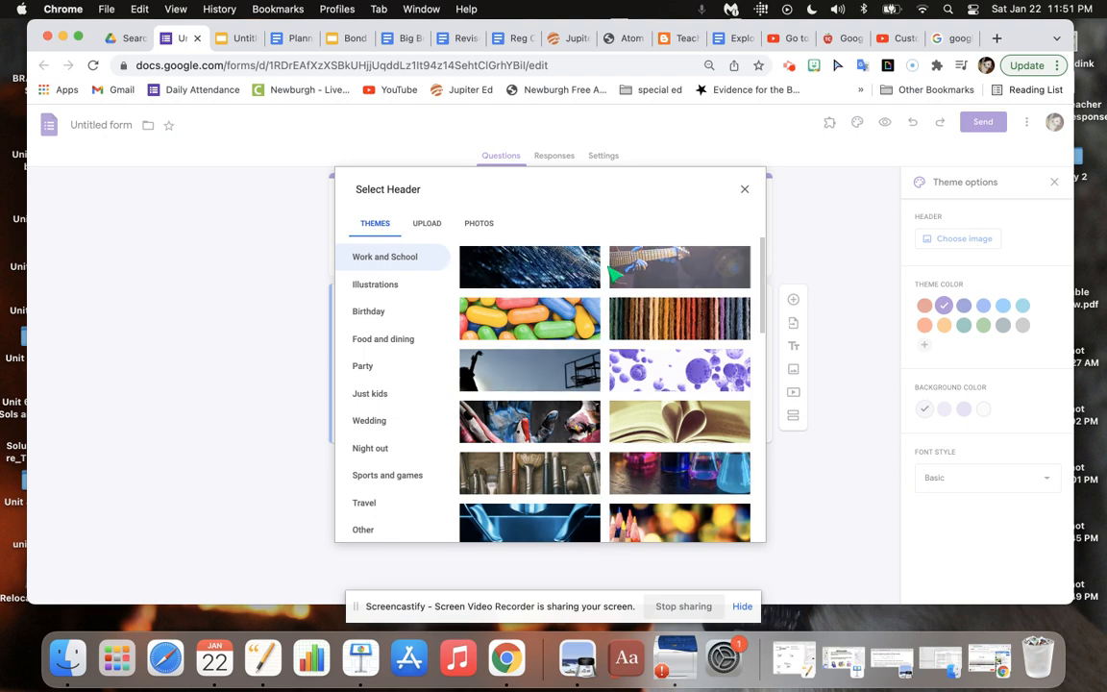
pyautogui.click(426, 224)
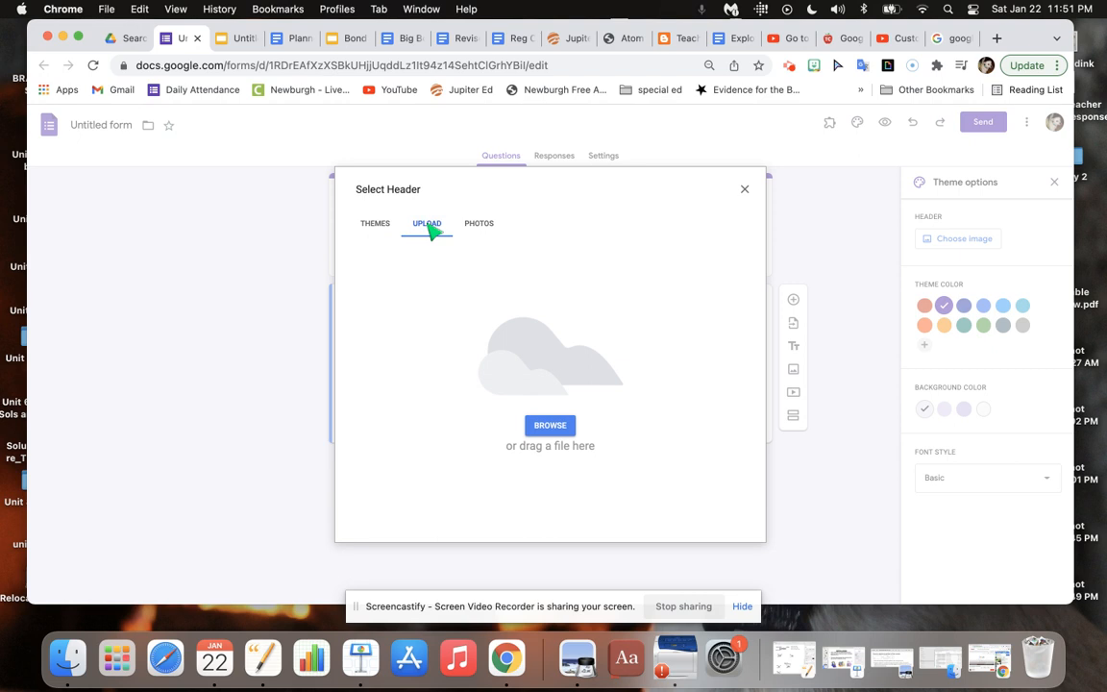
pyautogui.click(554, 427)
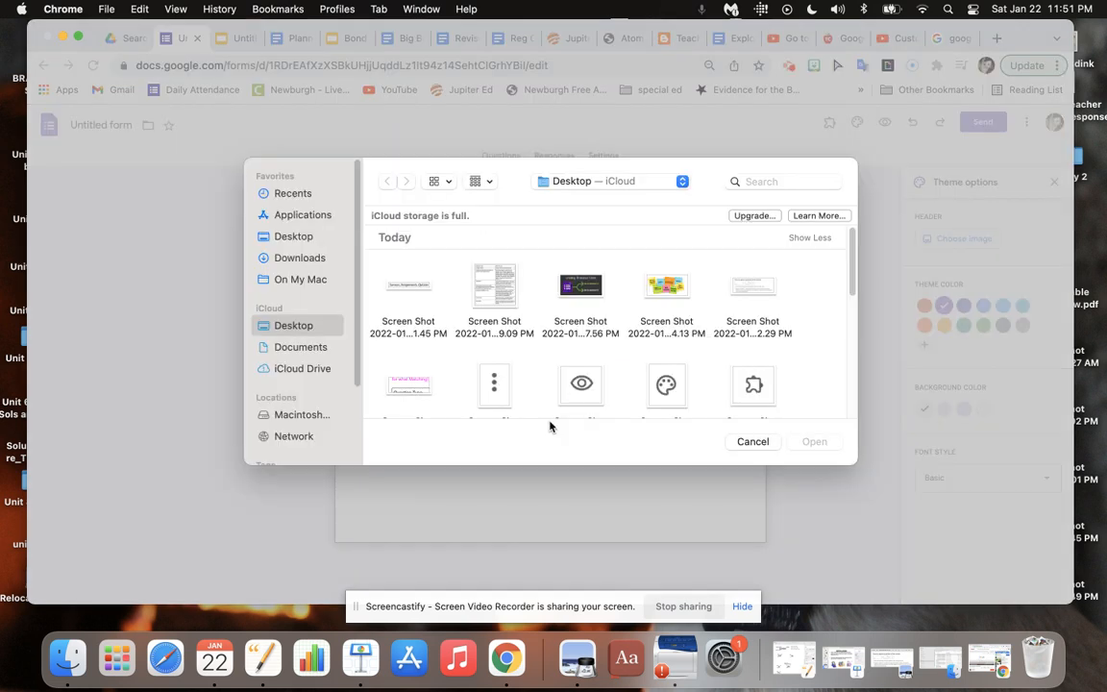
pyautogui.doubleClick(423, 288)
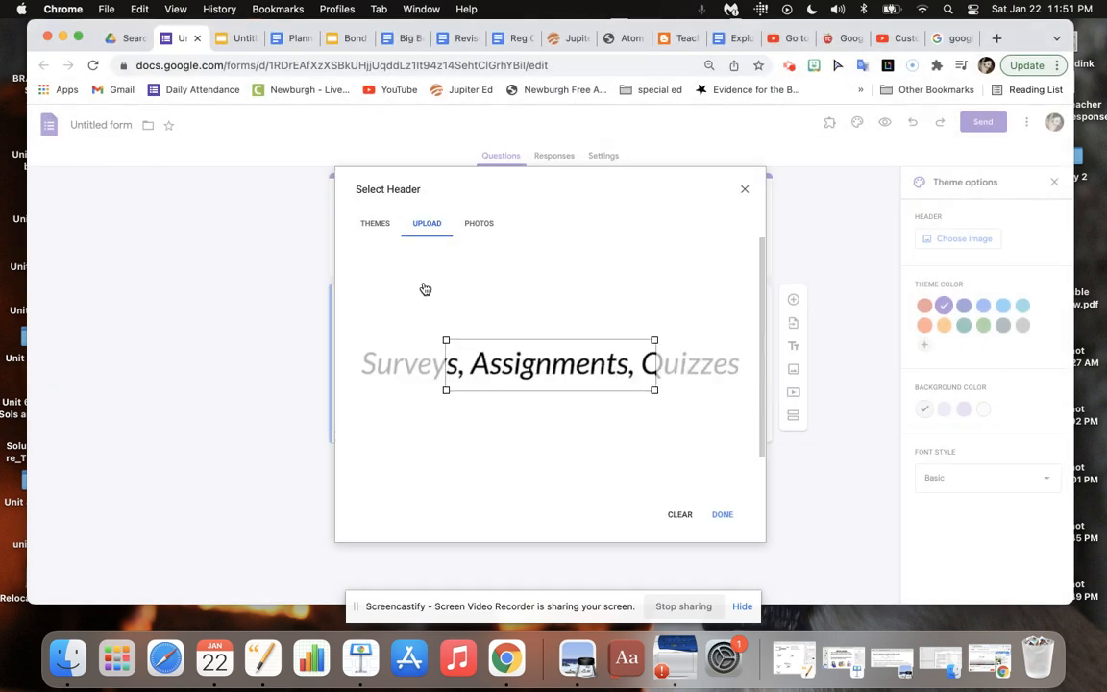
pyautogui.moveTo(446, 341); pyautogui.dragTo(384, 346)
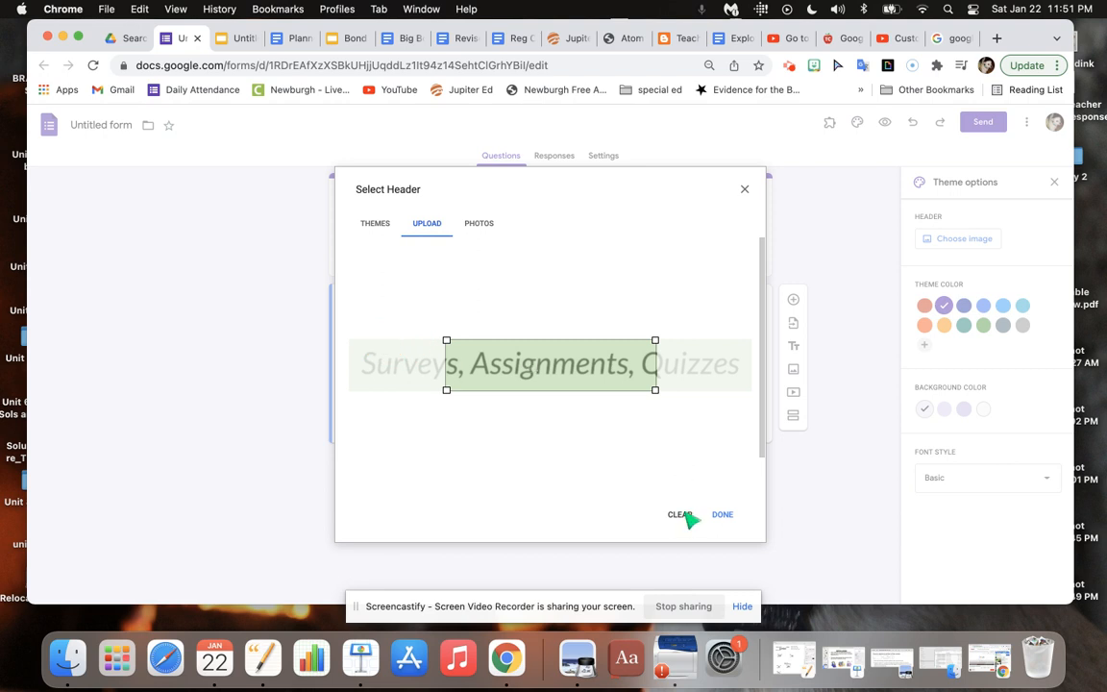
pyautogui.click(375, 225)
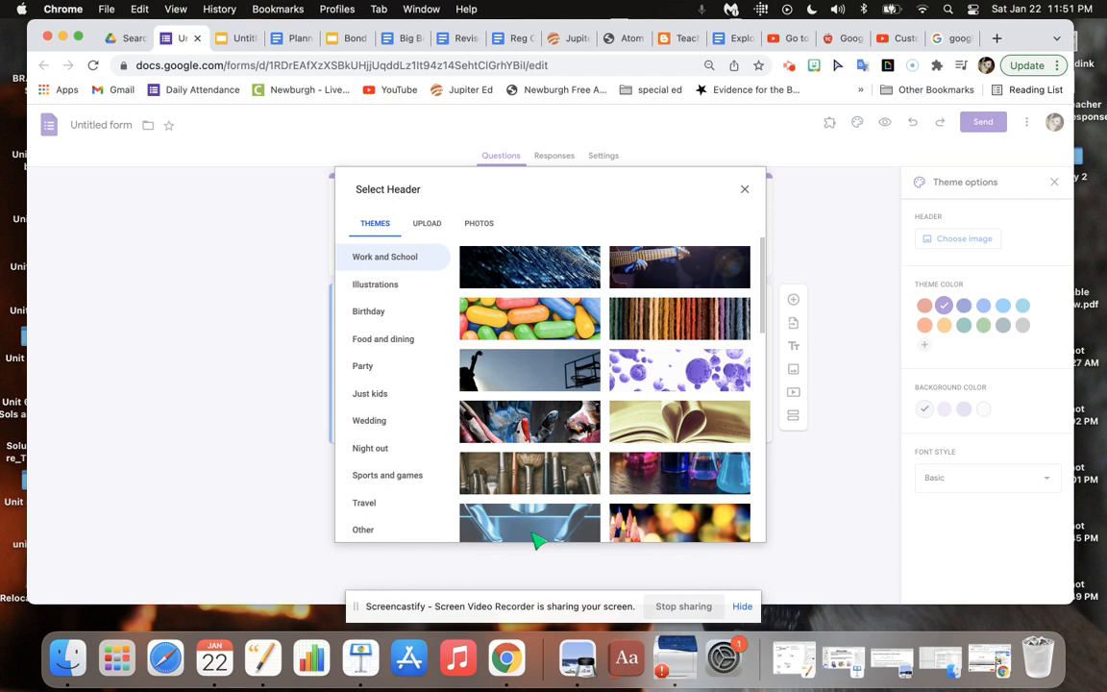
# Insert the coloured pencils picture from the Work and School themes as the form's header image.
pyautogui.moveTo(771, 277)
pyautogui.mouseDown()
pyautogui.moveTo(771, 304)
pyautogui.moveTo(601, 423)
pyautogui.mouseUp()
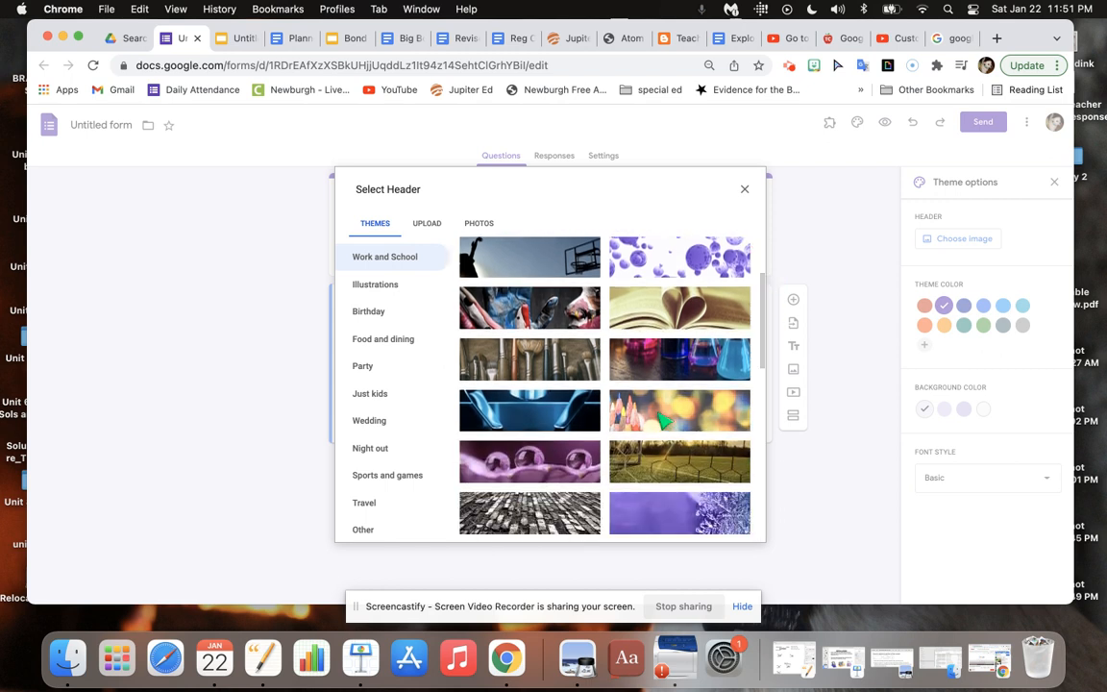
pyautogui.click(664, 420)
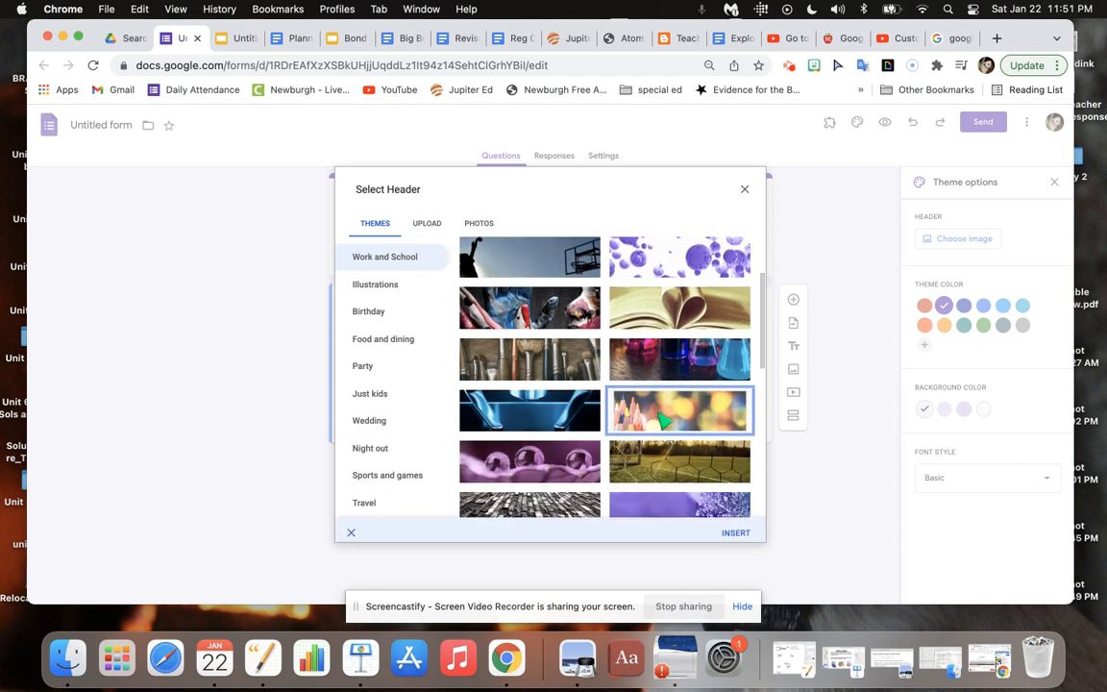
pyautogui.click(735, 527)
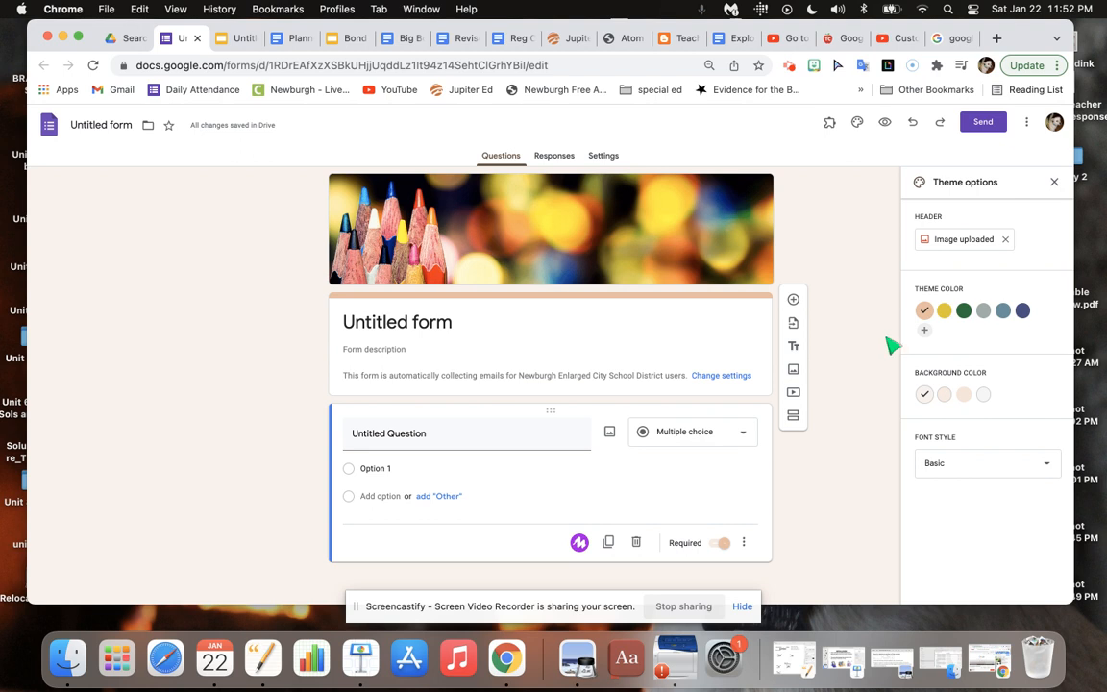
# Style the form with the dark green theme colour, the darkest green background tint and the Formal font style.
pyautogui.click(962, 311)
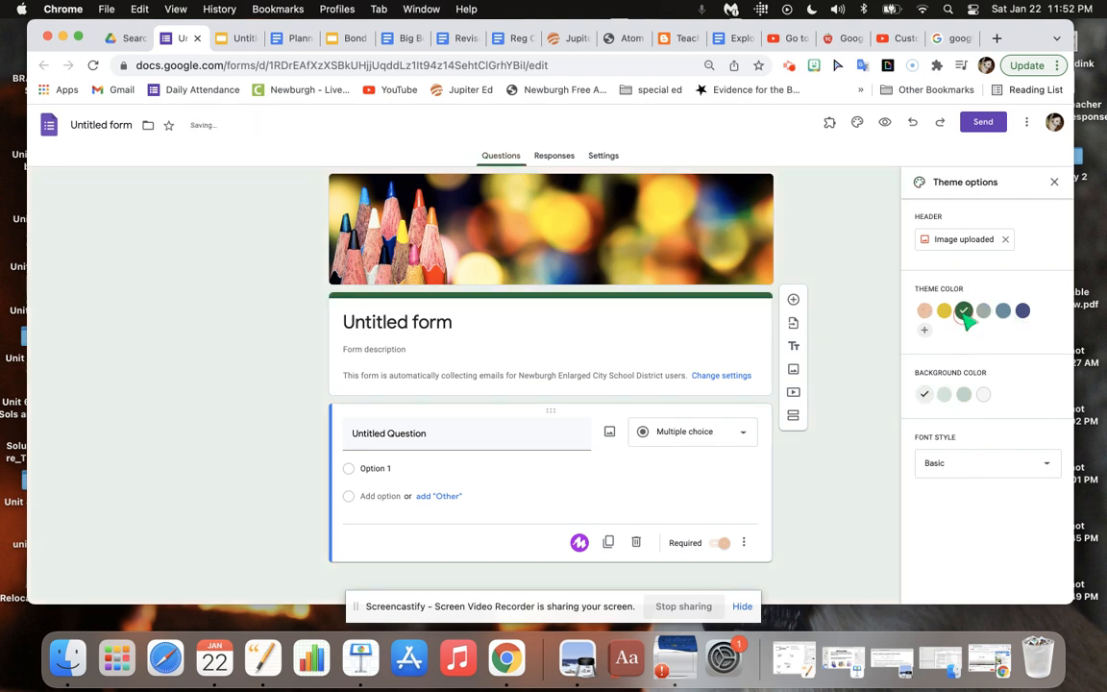
pyautogui.click(965, 395)
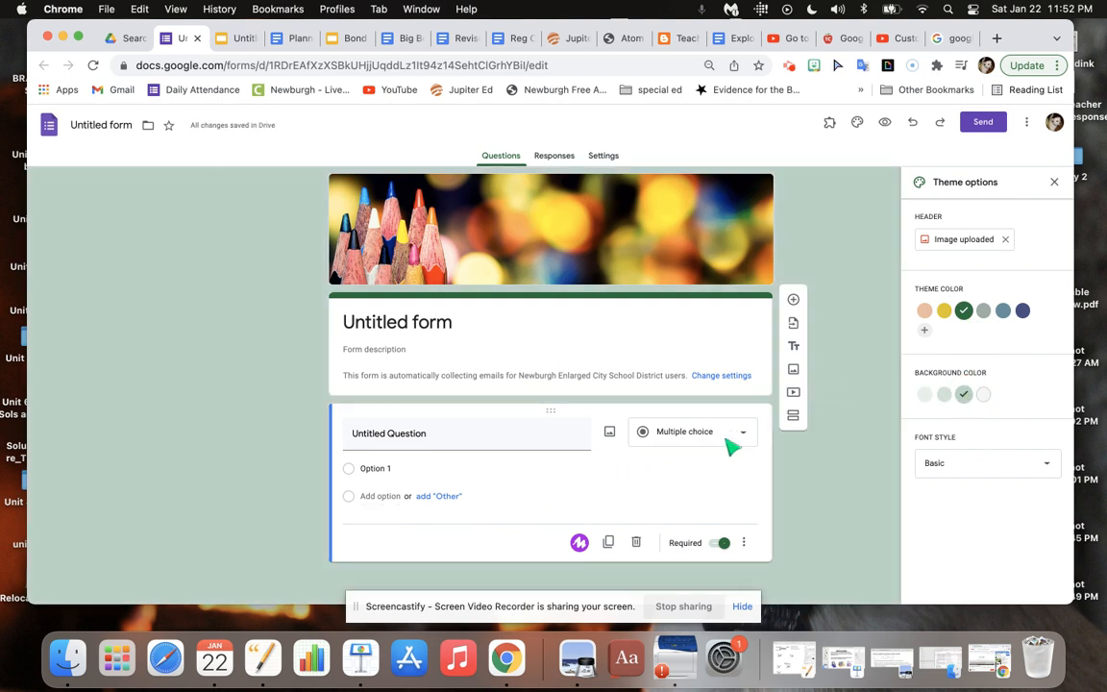
pyautogui.click(1008, 469)
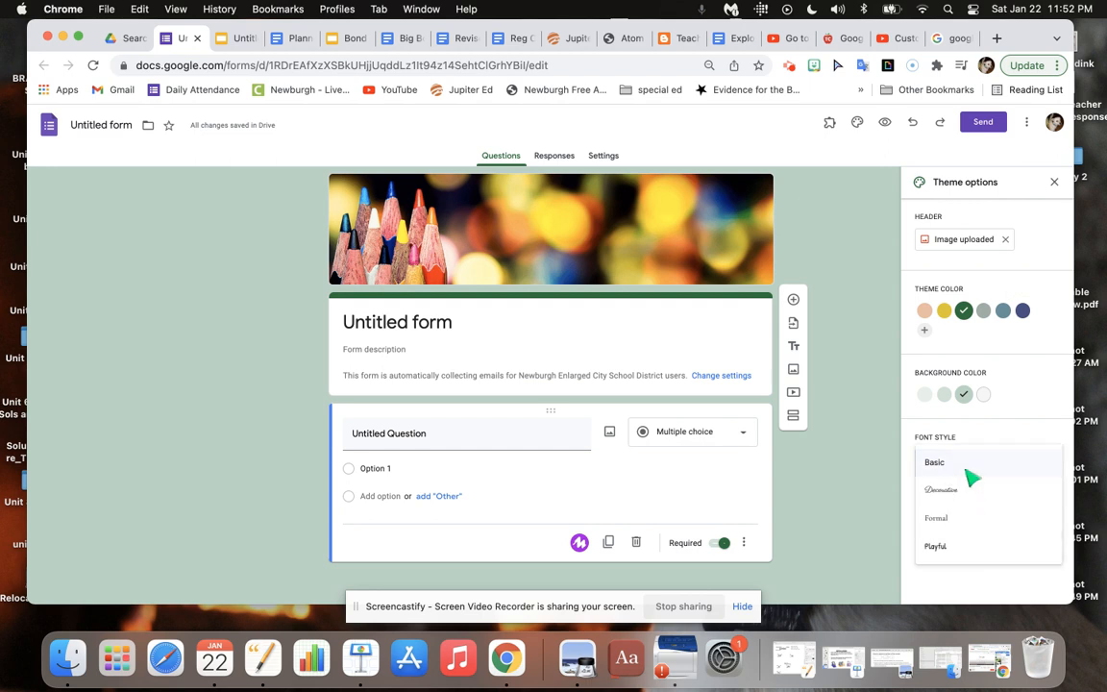
pyautogui.click(953, 517)
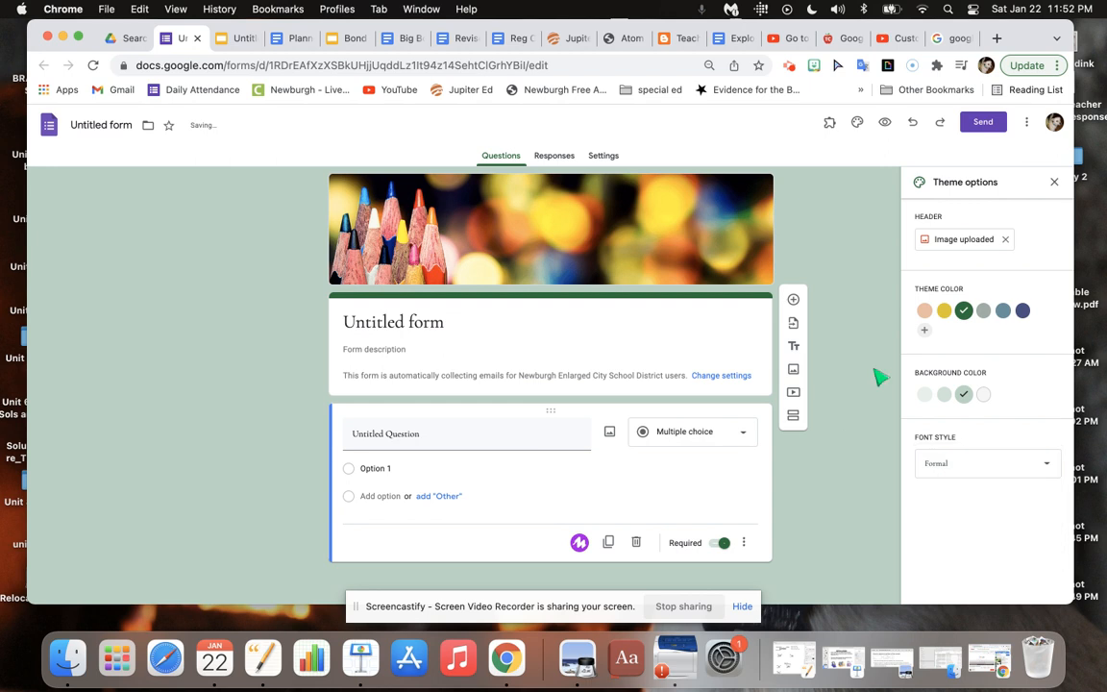
pyautogui.click(1054, 181)
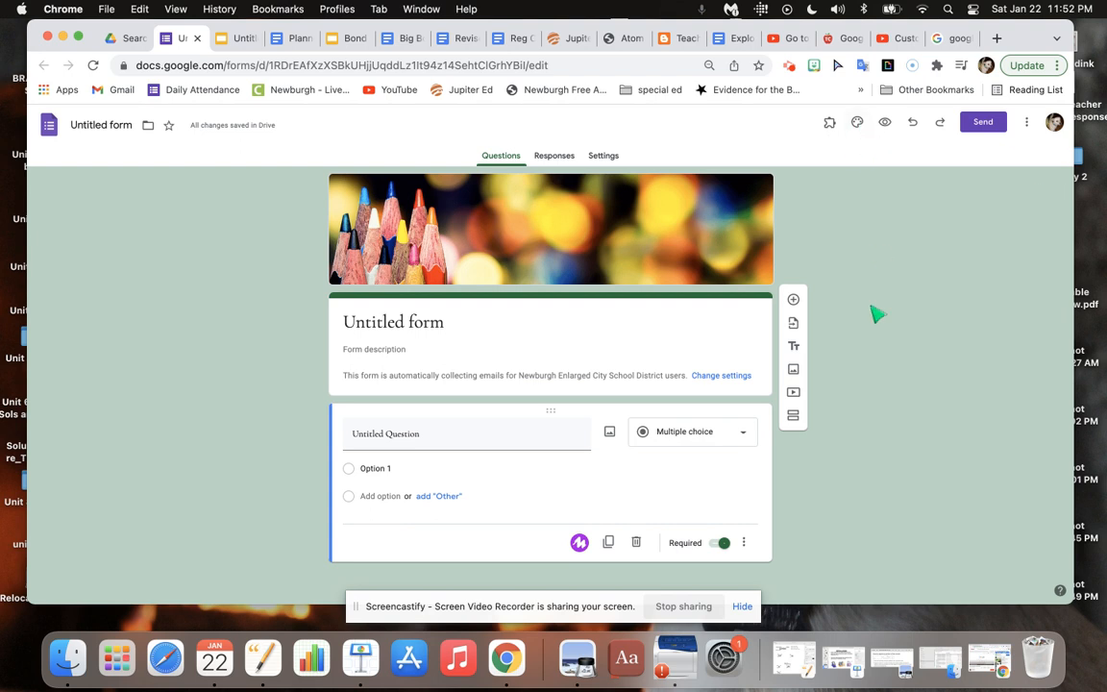
# Title the form "Do Now: NTC Google Forms Basics" and give the form file the same name.
pyautogui.click(434, 325)
pyautogui.moveTo(445, 324); pyautogui.dragTo(352, 327)
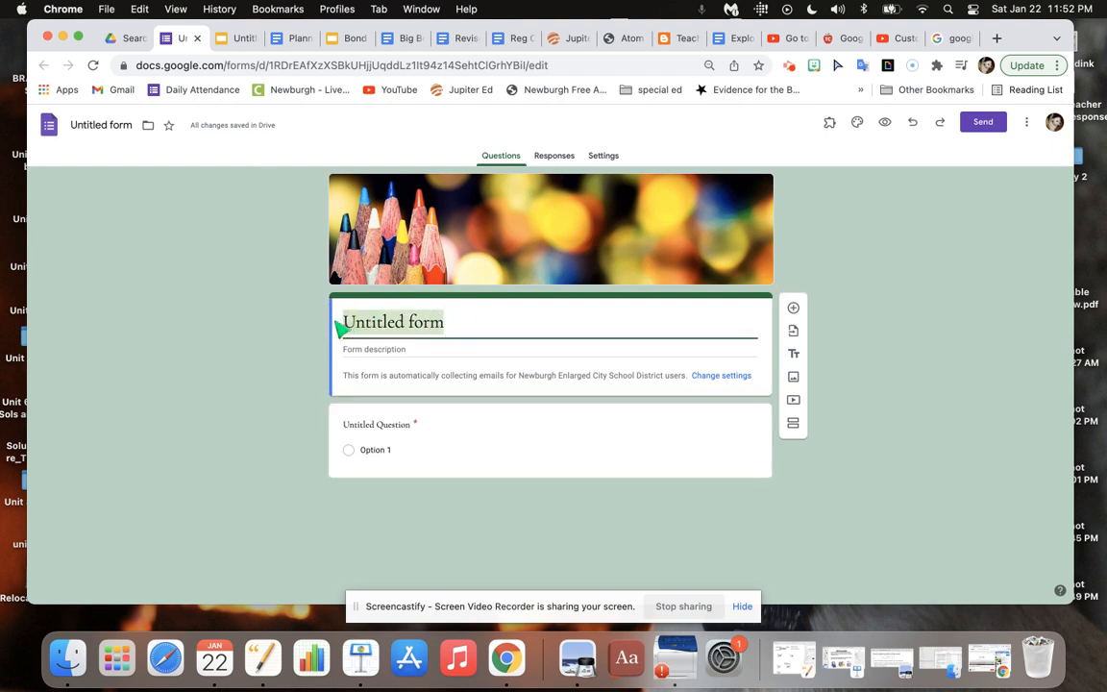
pyautogui.write('Do Now:')
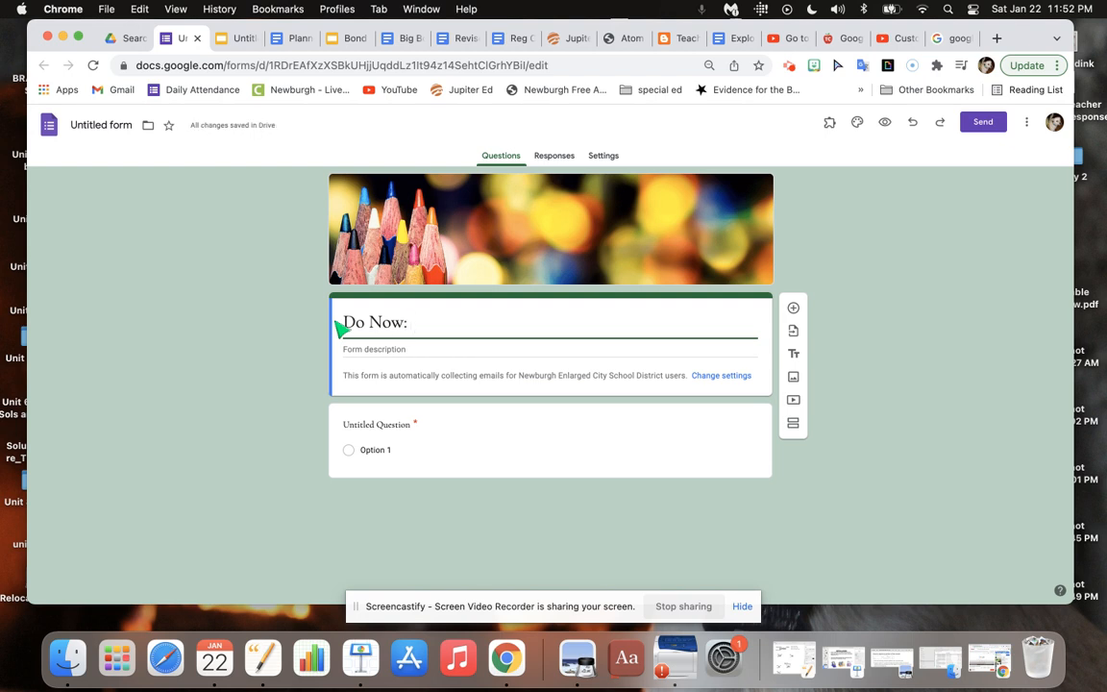
pyautogui.write(' NTC Dig')
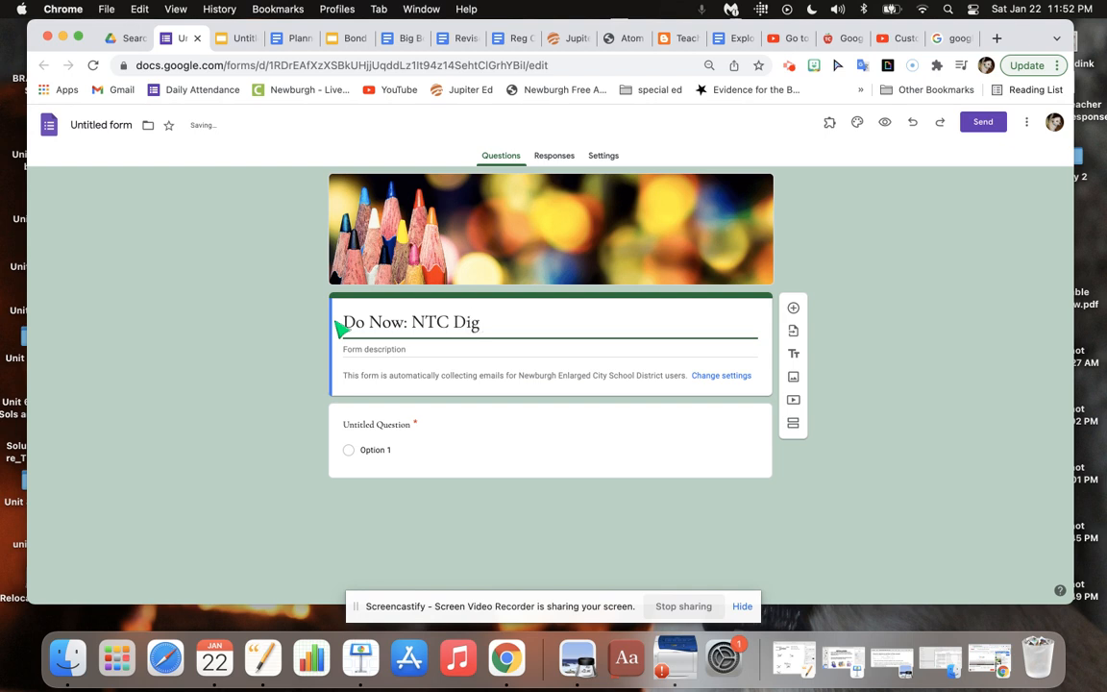
pyautogui.press('BackSpace')
pyautogui.press('BackSpace')
pyautogui.press('BackSpace')
pyautogui.write('Google Forms')
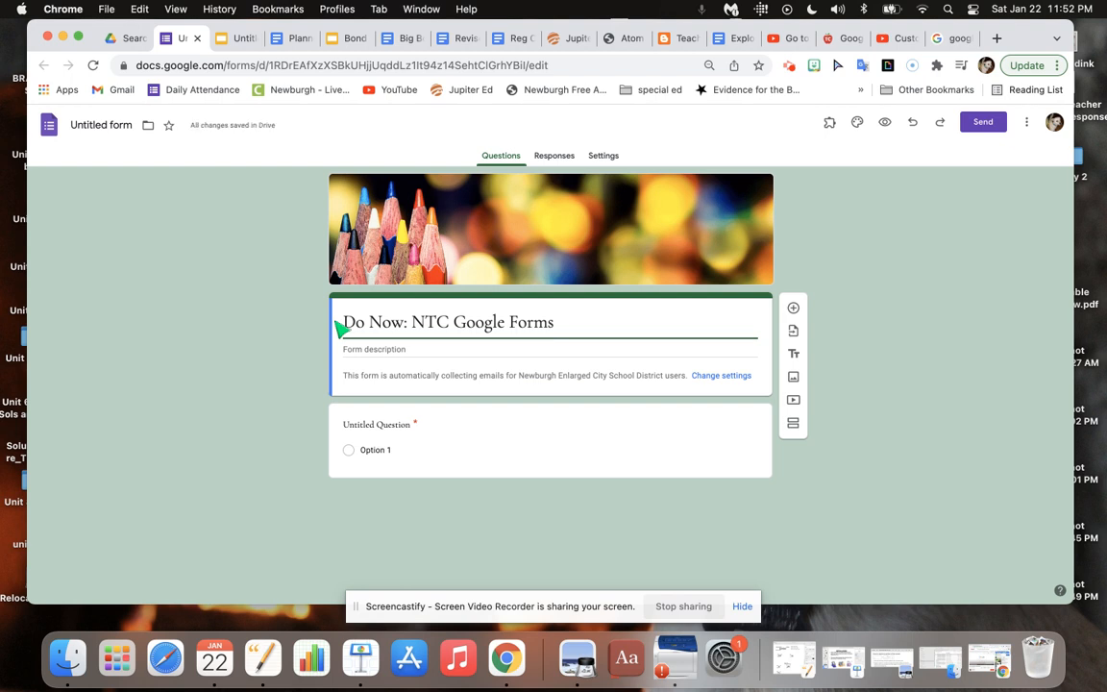
pyautogui.write(' Basics')
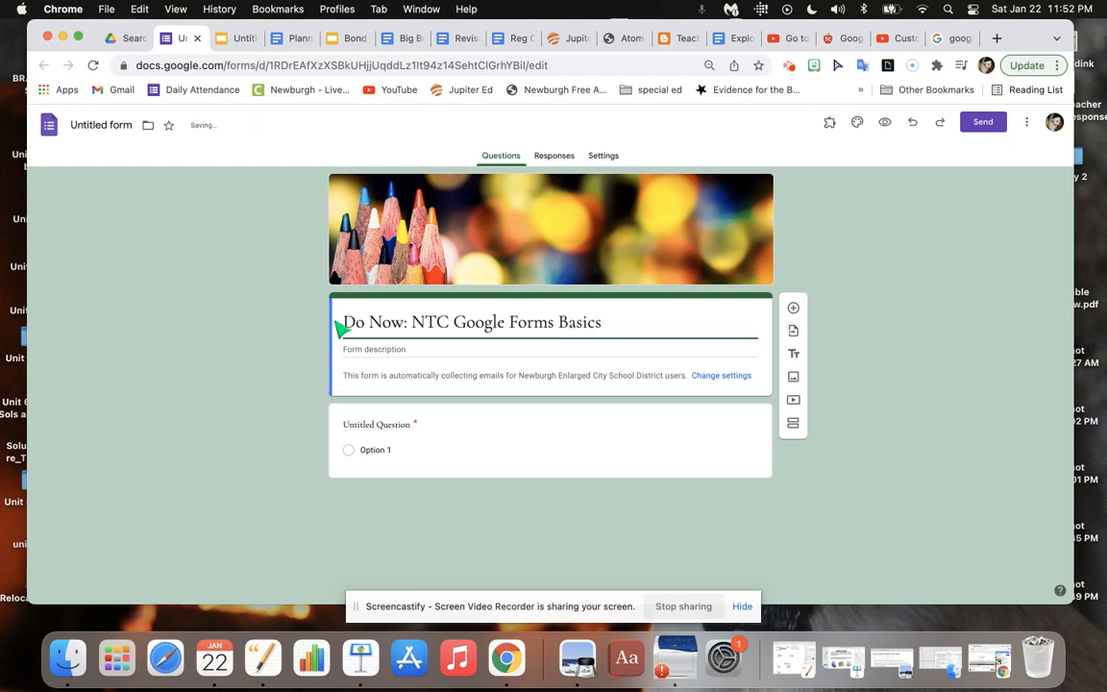
pyautogui.click(463, 444)
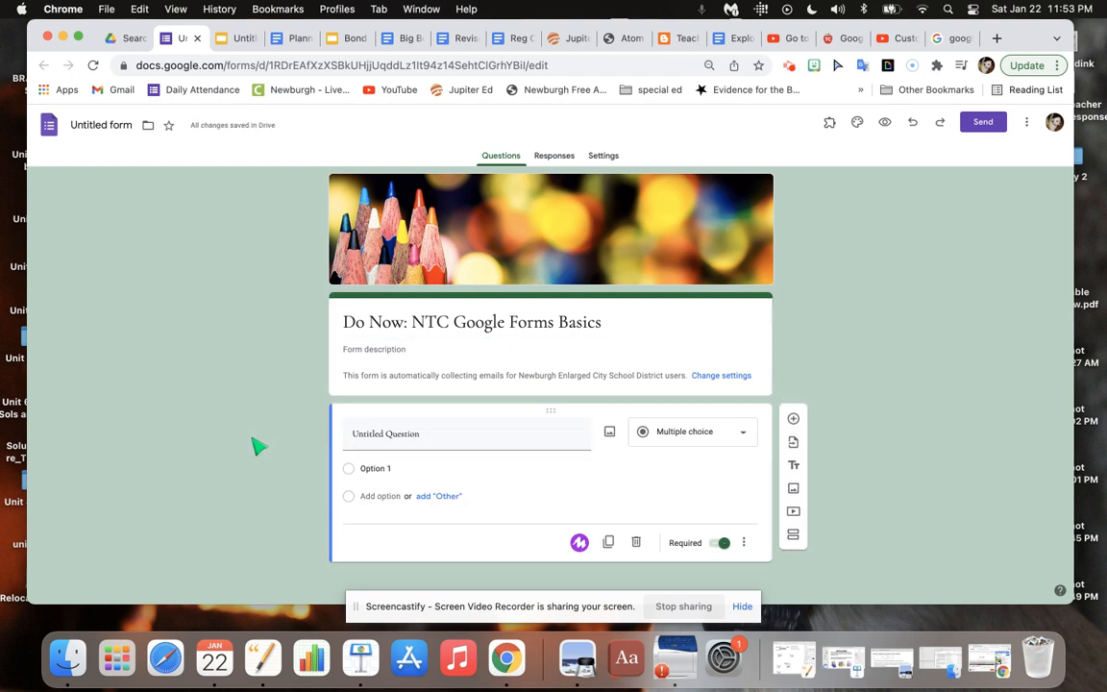
pyautogui.click(94, 124)
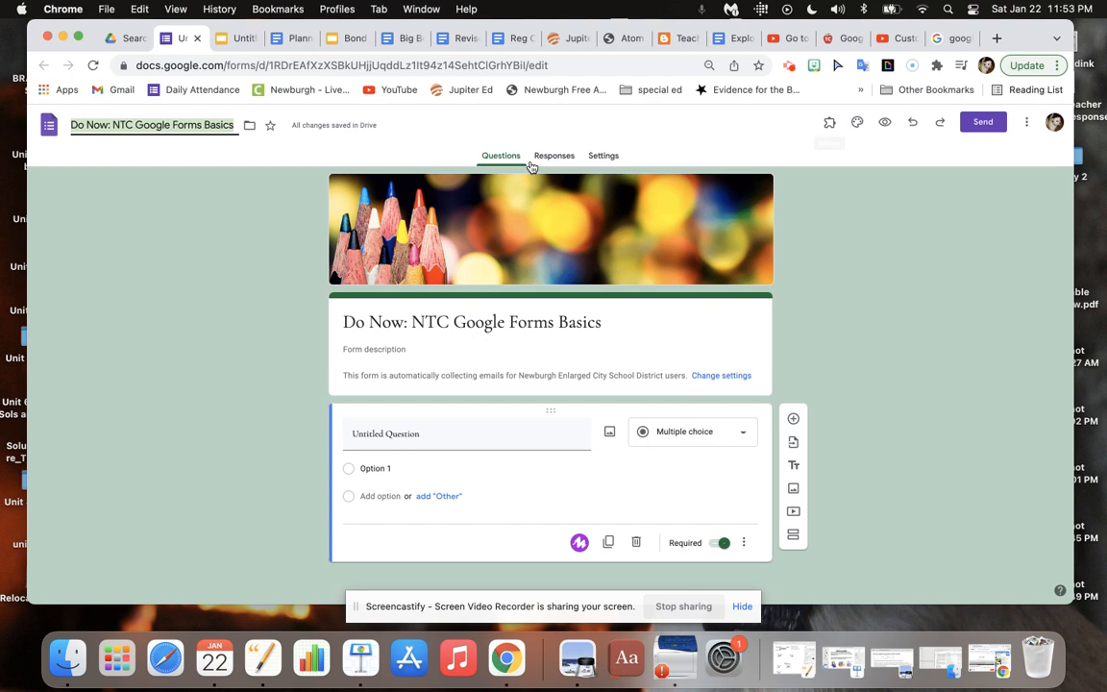
# Make the form a quiz in its settings and review the respondent and response options before returning to the questions.
pyautogui.click(604, 157)
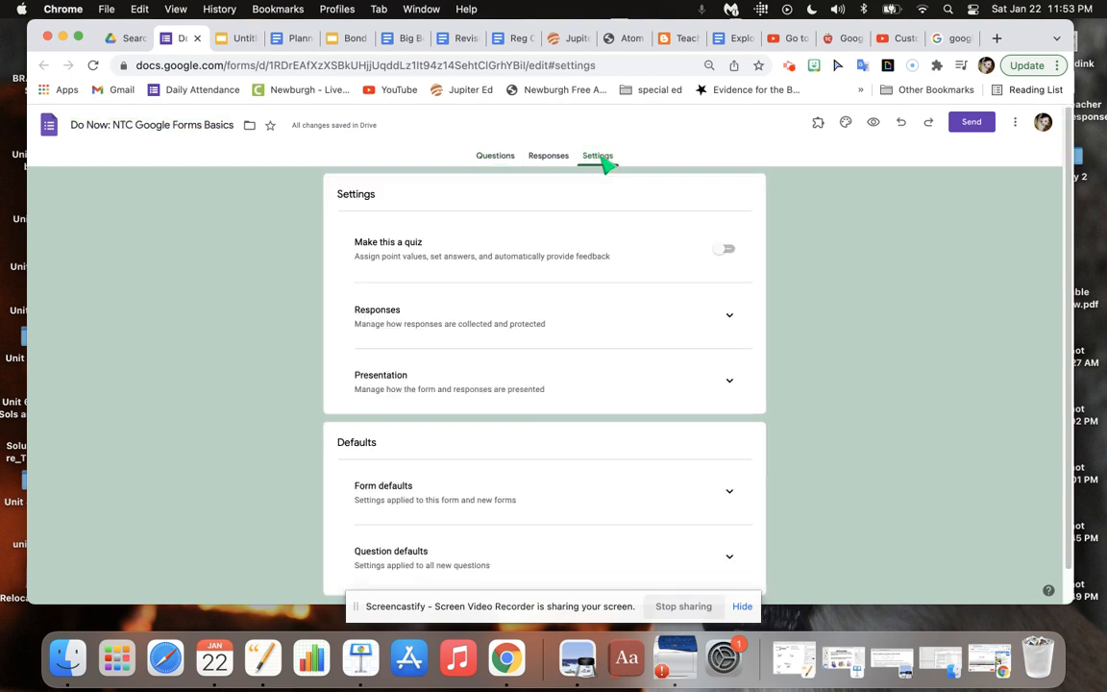
pyautogui.click(729, 250)
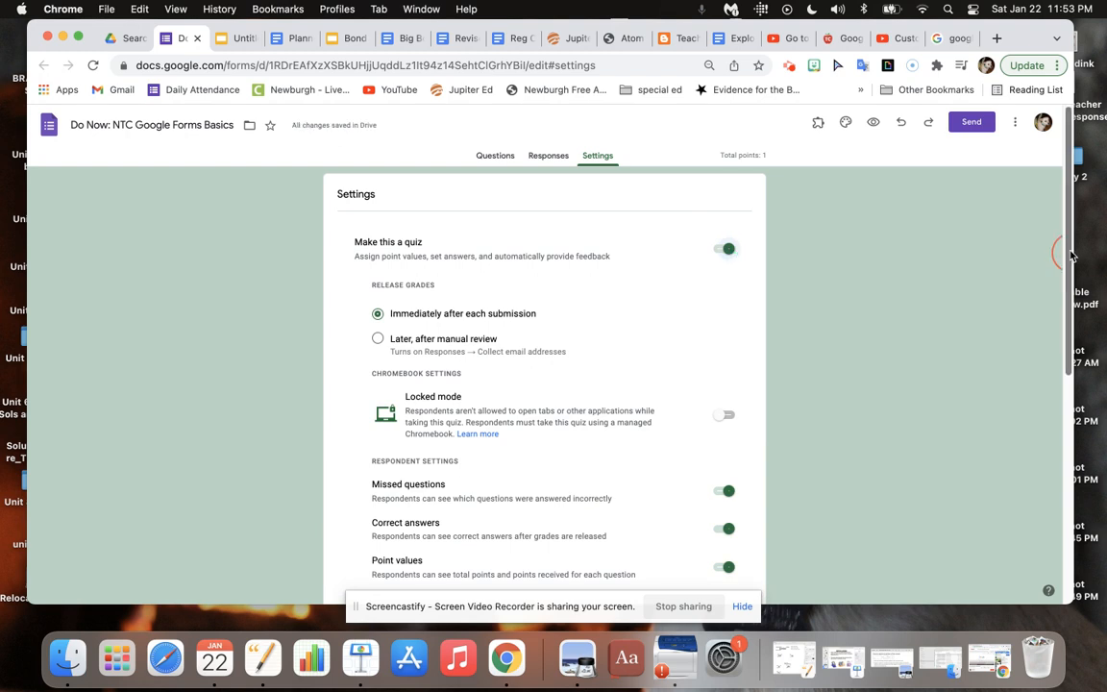
pyautogui.moveTo(1071, 255); pyautogui.dragTo(1073, 367)
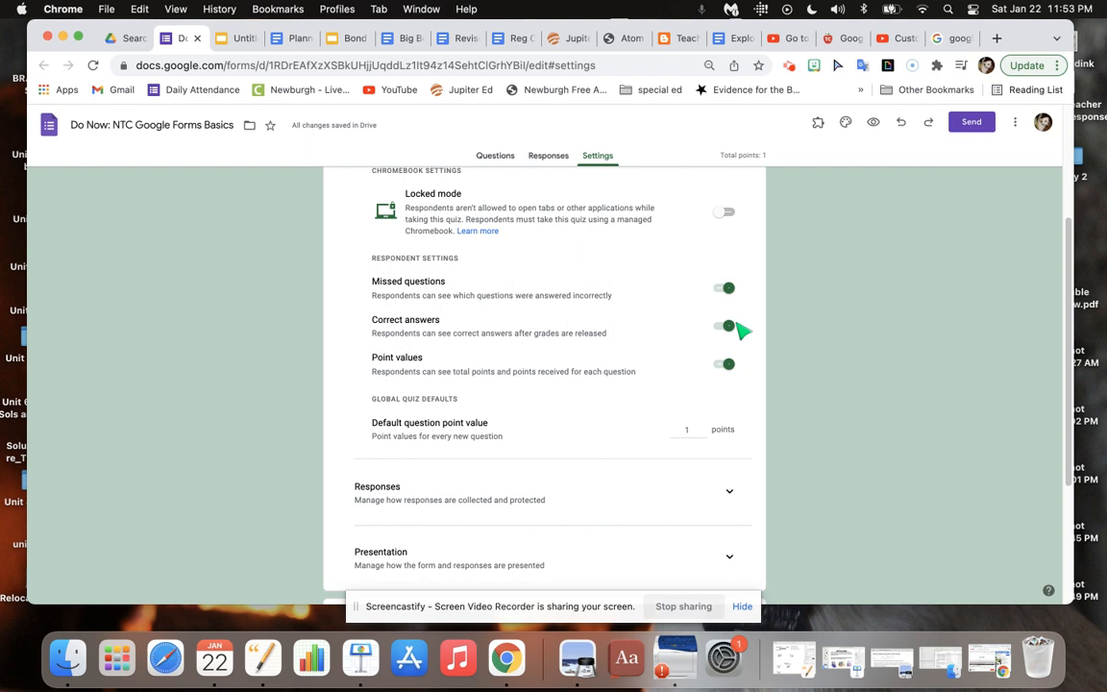
pyautogui.click(729, 491)
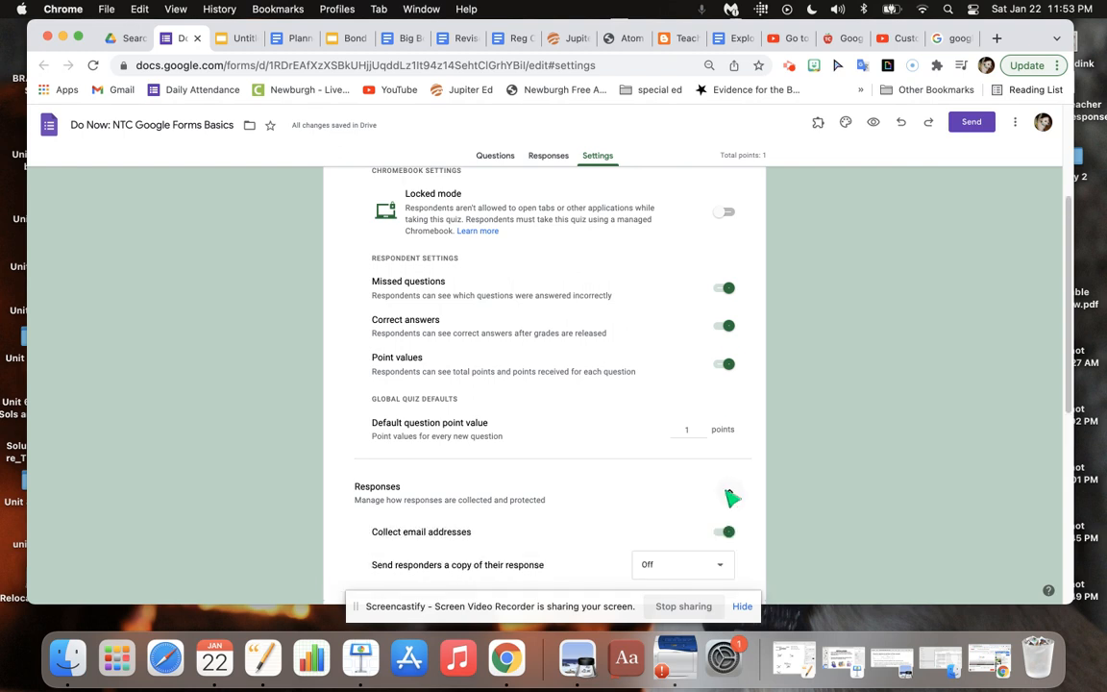
pyautogui.moveTo(1067, 274); pyautogui.dragTo(1075, 354)
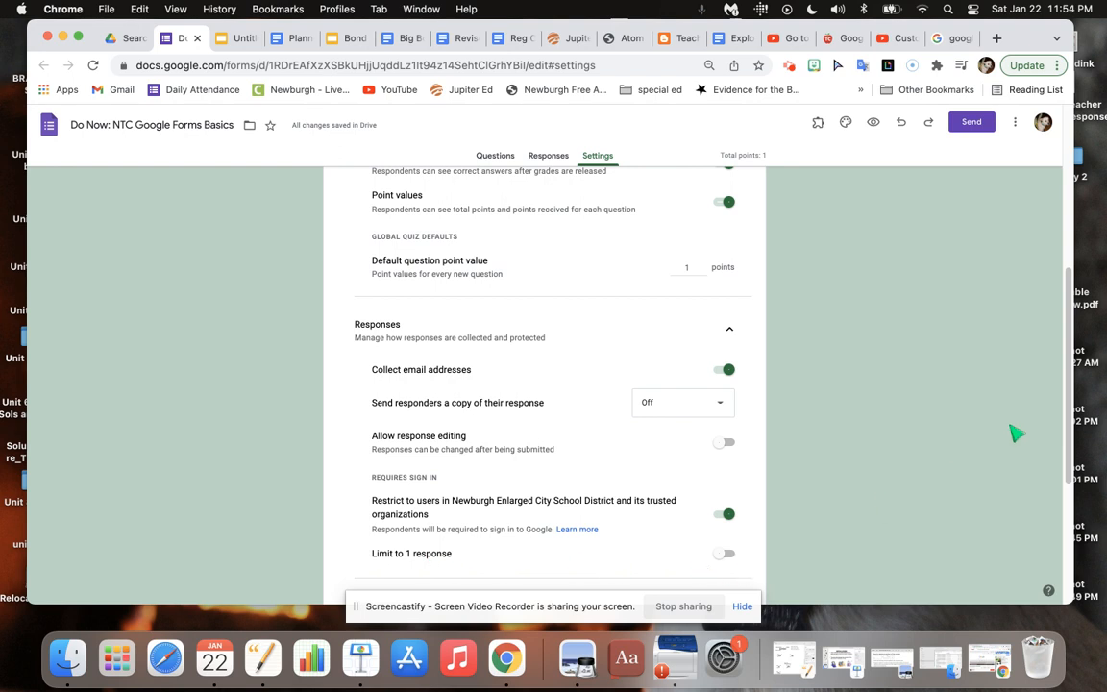
pyautogui.moveTo(1072, 411); pyautogui.dragTo(1069, 477)
pyautogui.moveTo(1069, 478); pyautogui.dragTo(1069, 530)
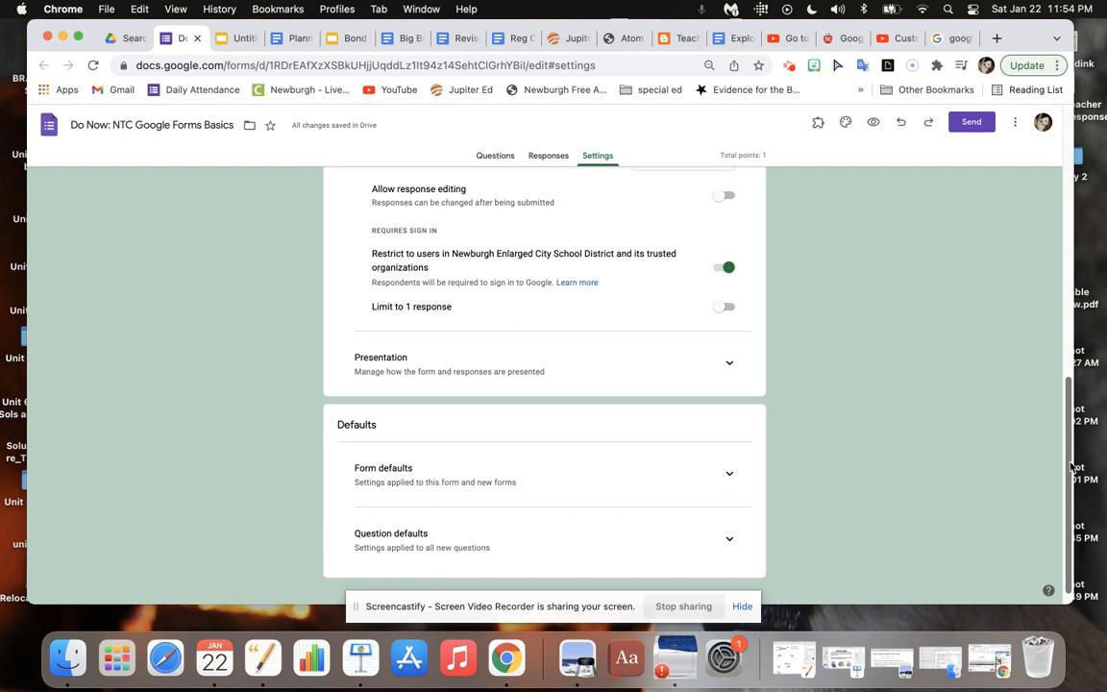
pyautogui.scroll(10, 961, 385)
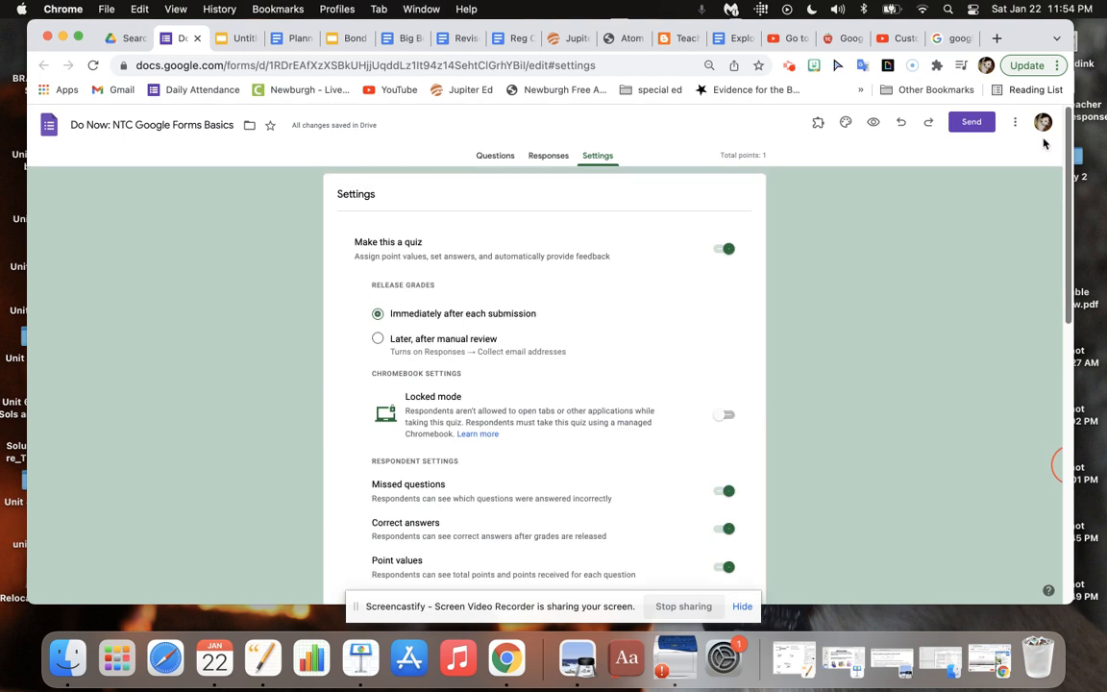
pyautogui.click(491, 156)
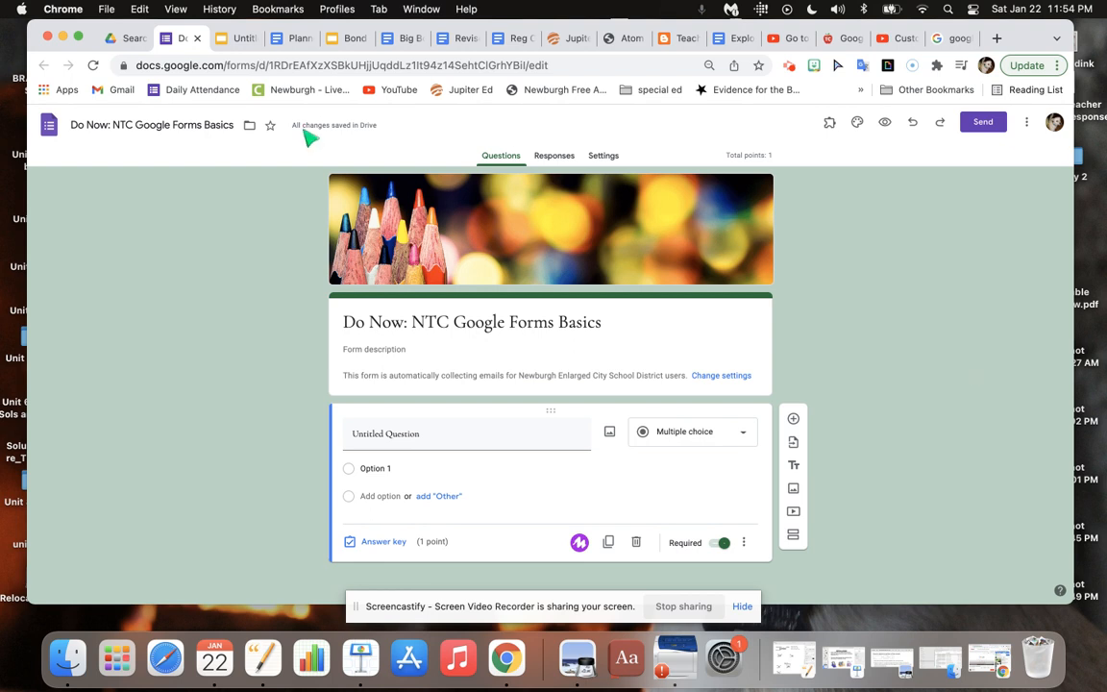
# Consult the question type table in the Winter 2022 planner document and change the form's untitled question to Checkboxes.
pyautogui.click(298, 40)
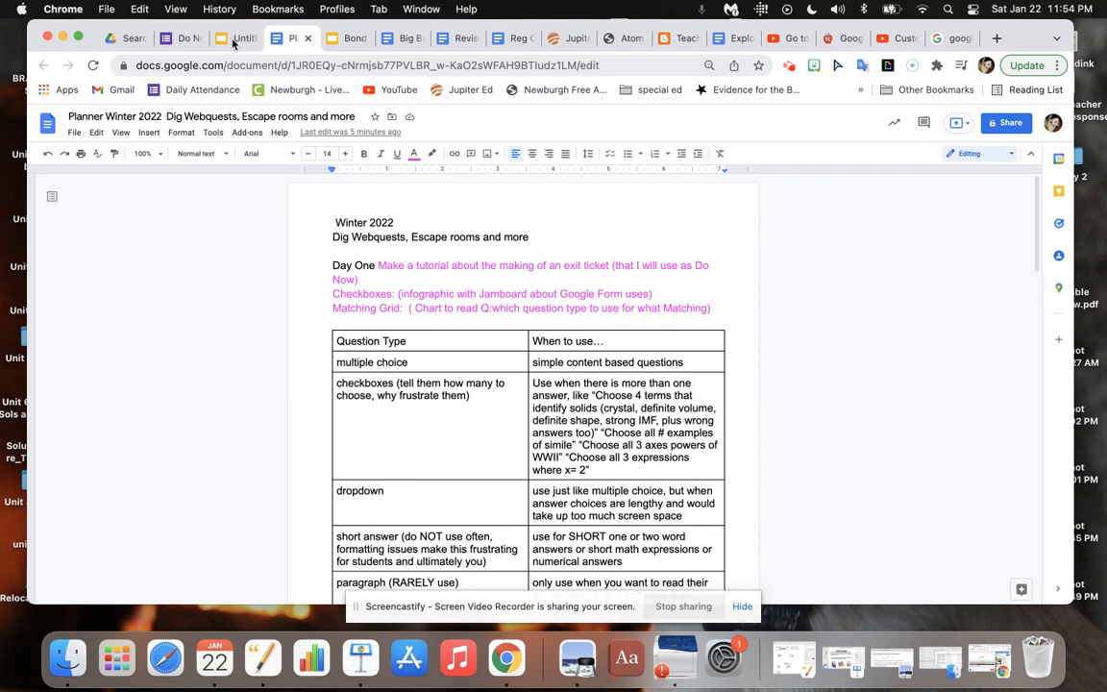
pyautogui.click(176, 40)
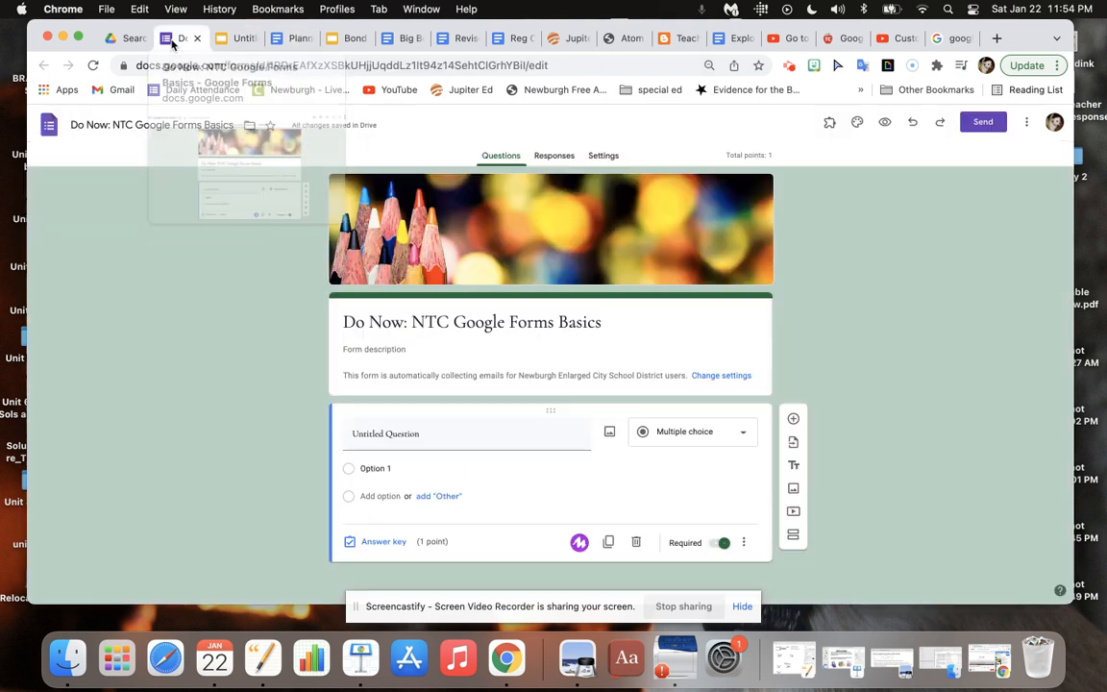
pyautogui.click(737, 438)
pyautogui.click(703, 353)
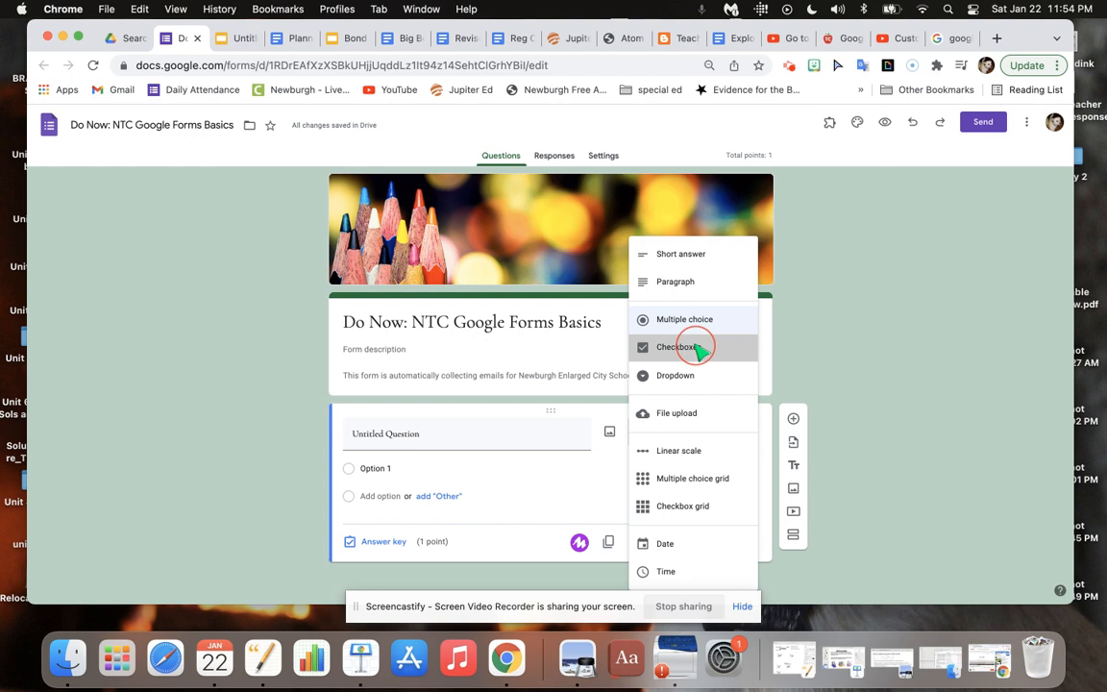
# Insert the desktop screenshot of coloured sticky notes listing Google Forms uses as the checkboxes question's image.
pyautogui.click(604, 432)
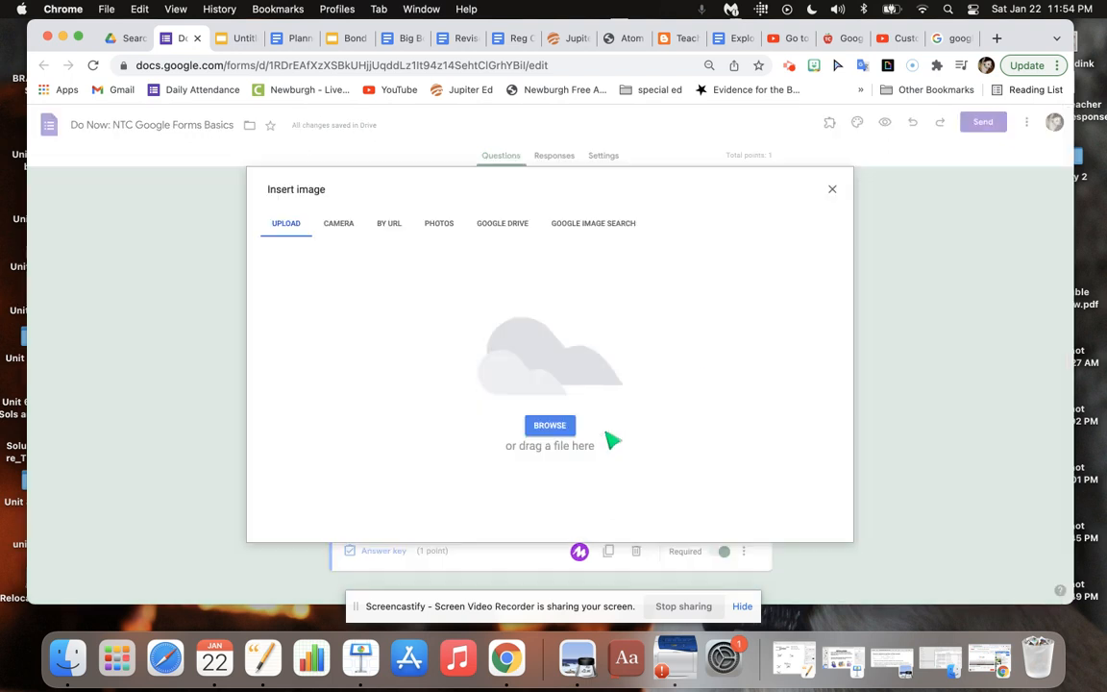
pyautogui.click(550, 425)
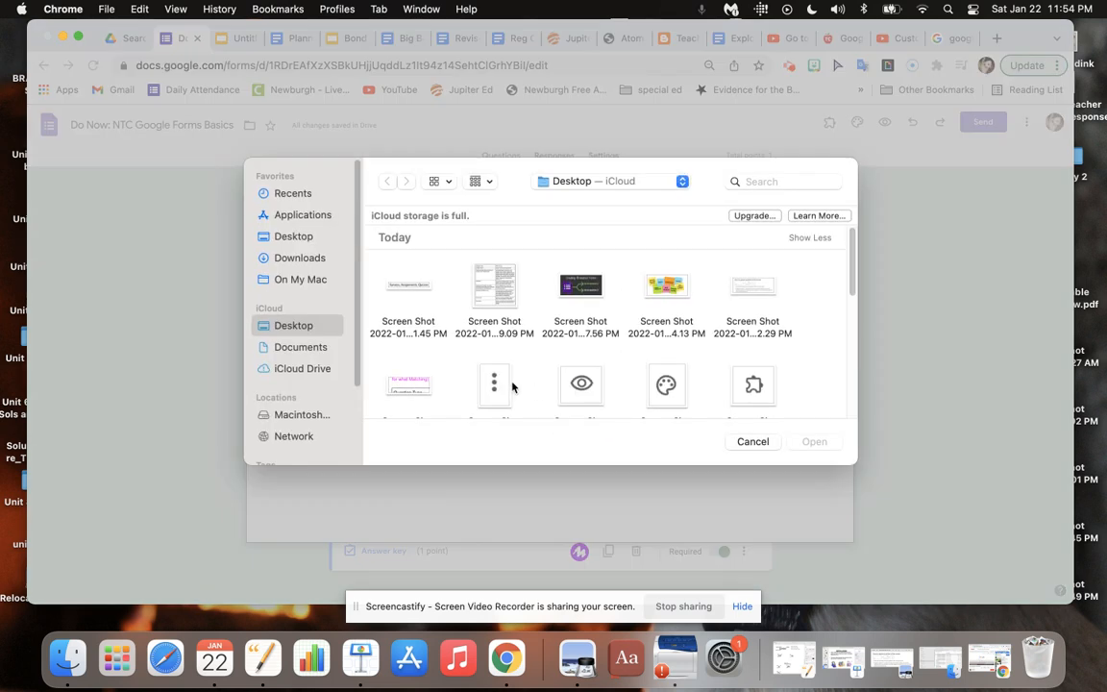
pyautogui.doubleClick(668, 289)
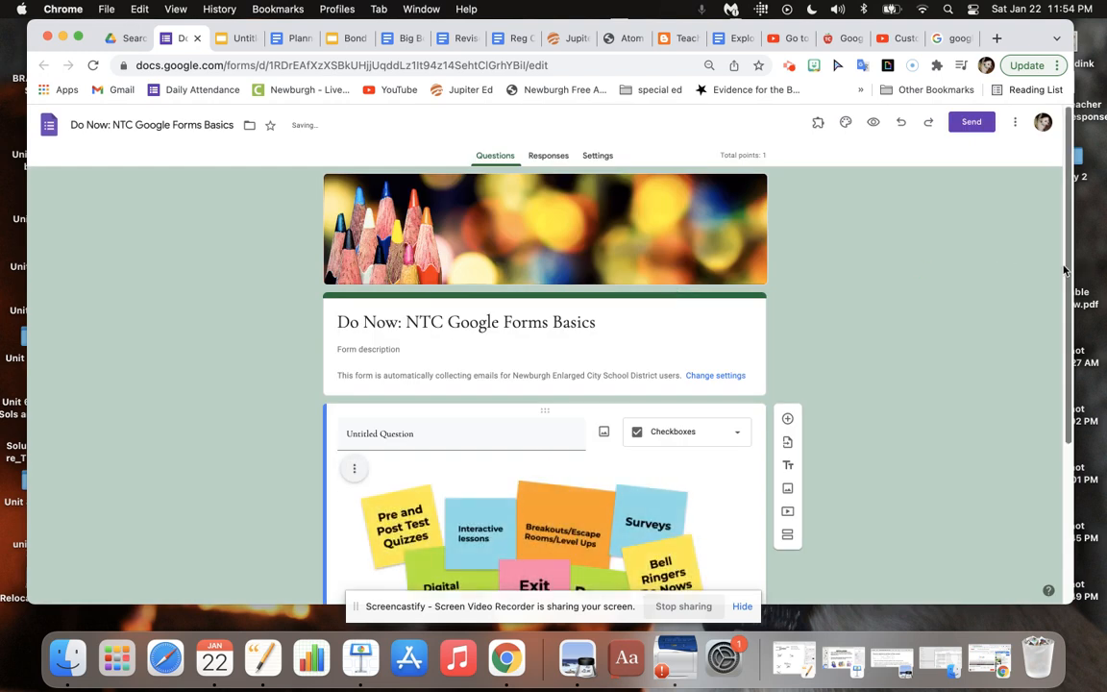
# Enter the question text "Which of the following choices are good ways to use Google forms? (choose 4)".
pyautogui.moveTo(1060, 267); pyautogui.dragTo(1057, 369)
pyautogui.click(429, 300)
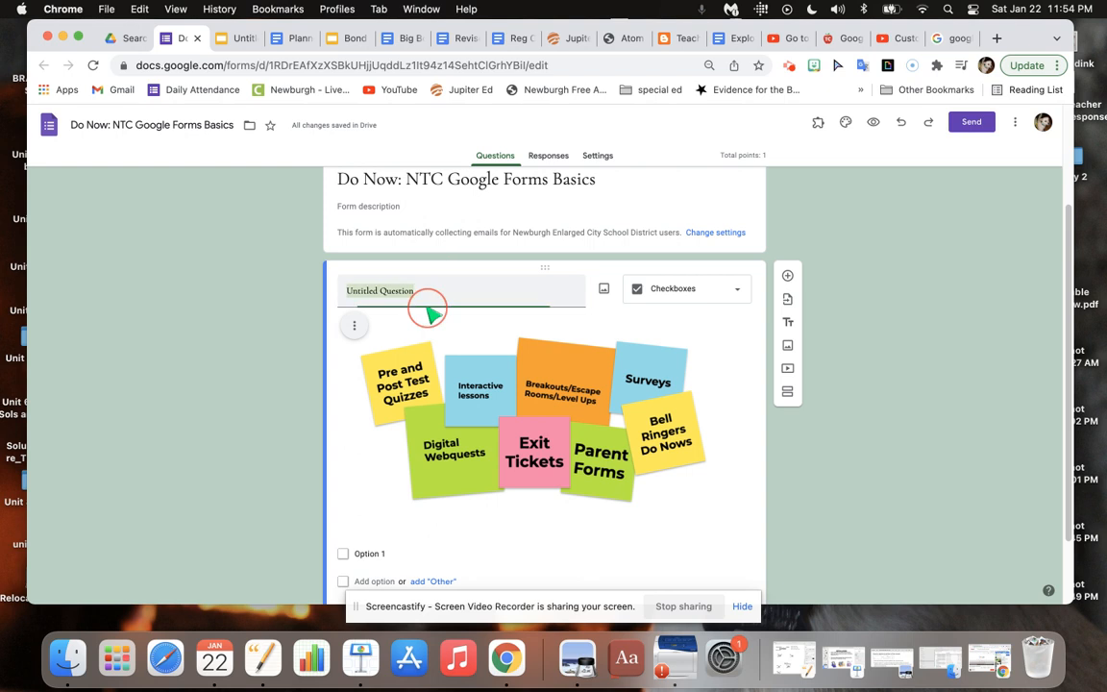
pyautogui.write('Which of ')
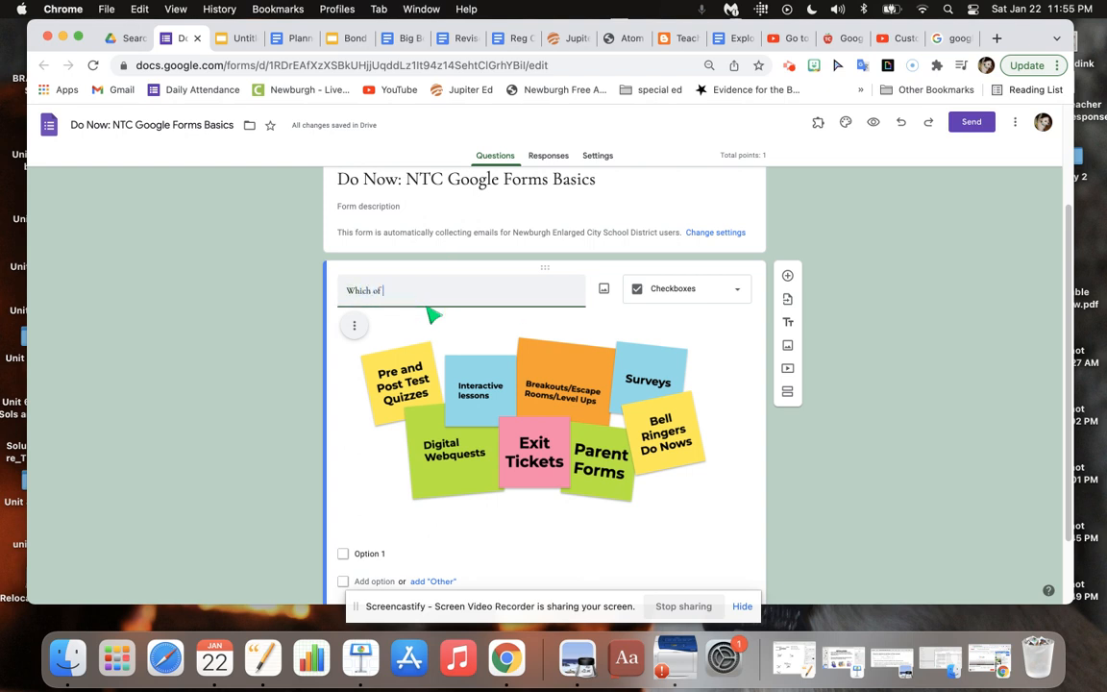
pyautogui.write('the following choices are')
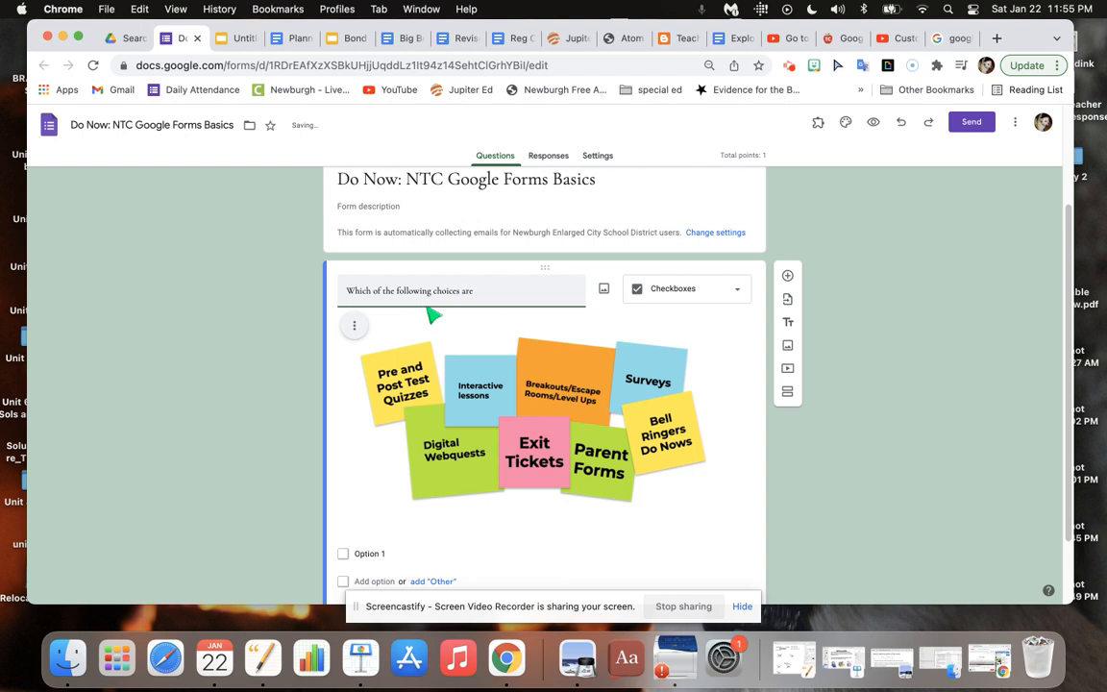
pyautogui.write(' goog')
pyautogui.write(' ways to use Google forms?')
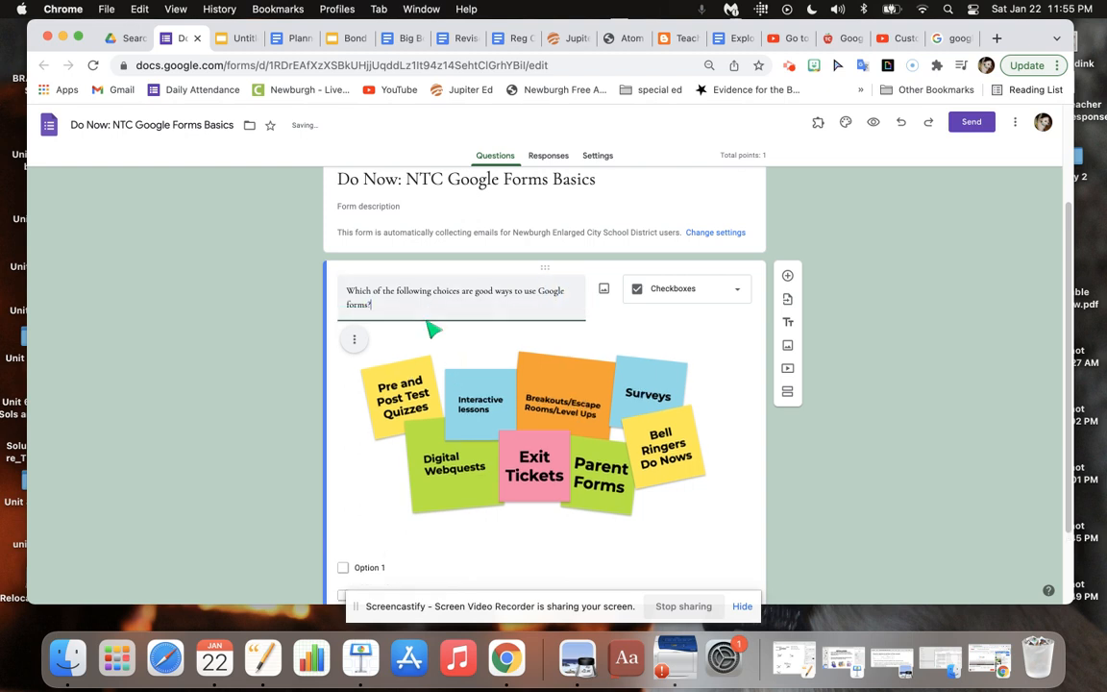
pyautogui.write(' (choose 4')
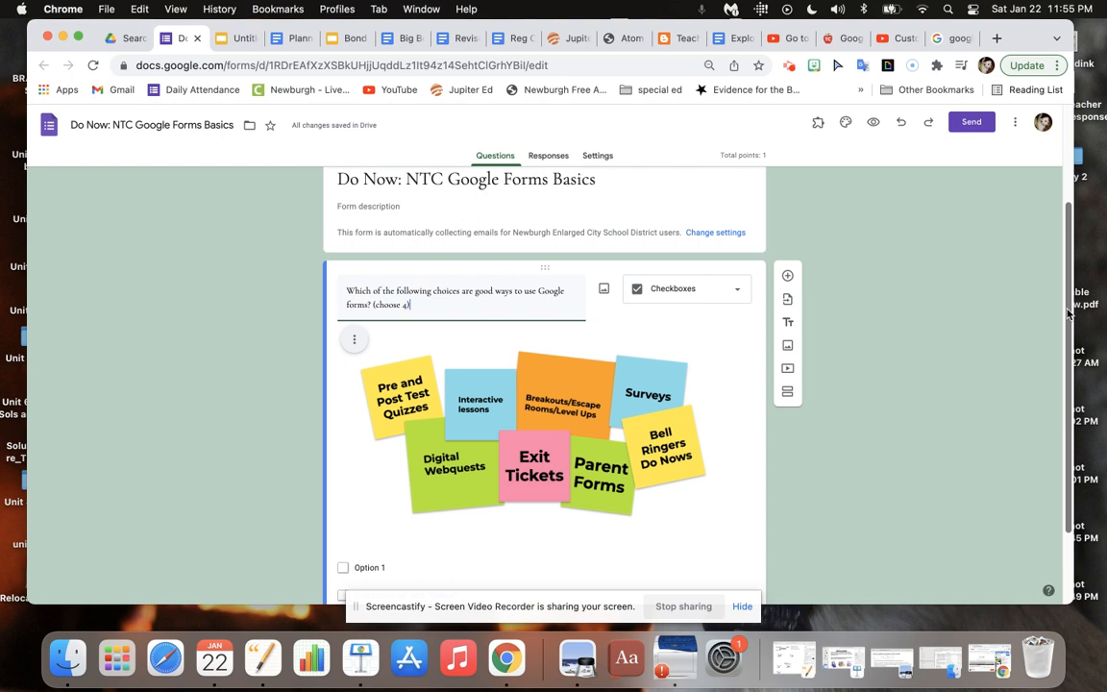
# Enter "exit tickets" and "digital webquests" as the question's first two answer options.
pyautogui.moveTo(1067, 313); pyautogui.dragTo(1063, 376)
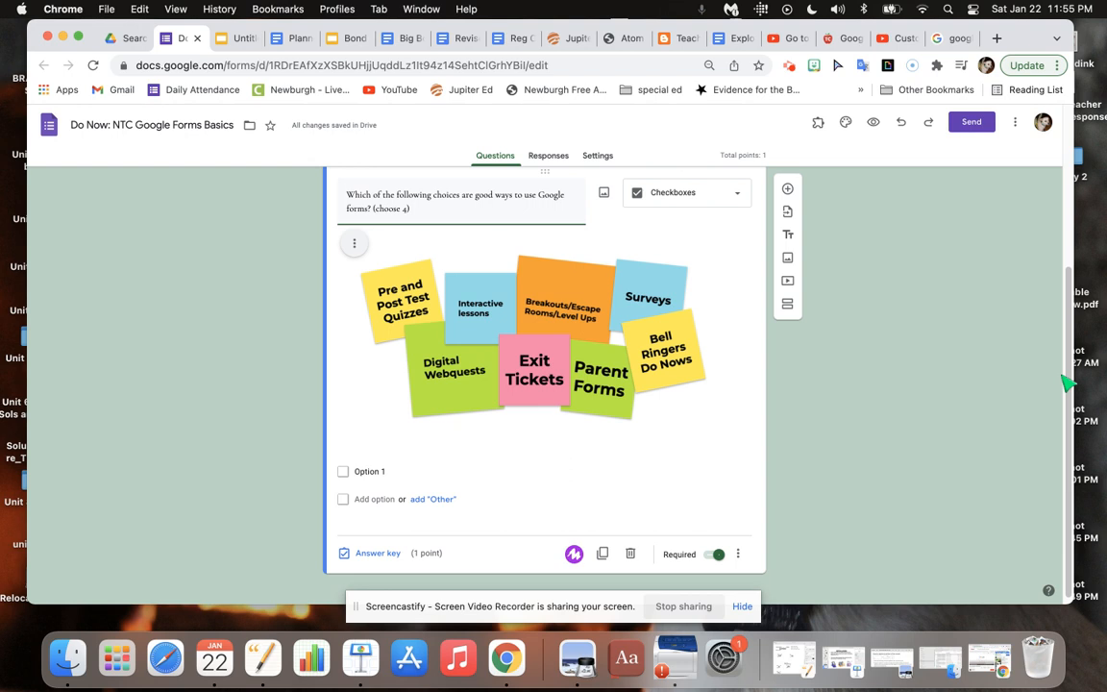
pyautogui.click(394, 474)
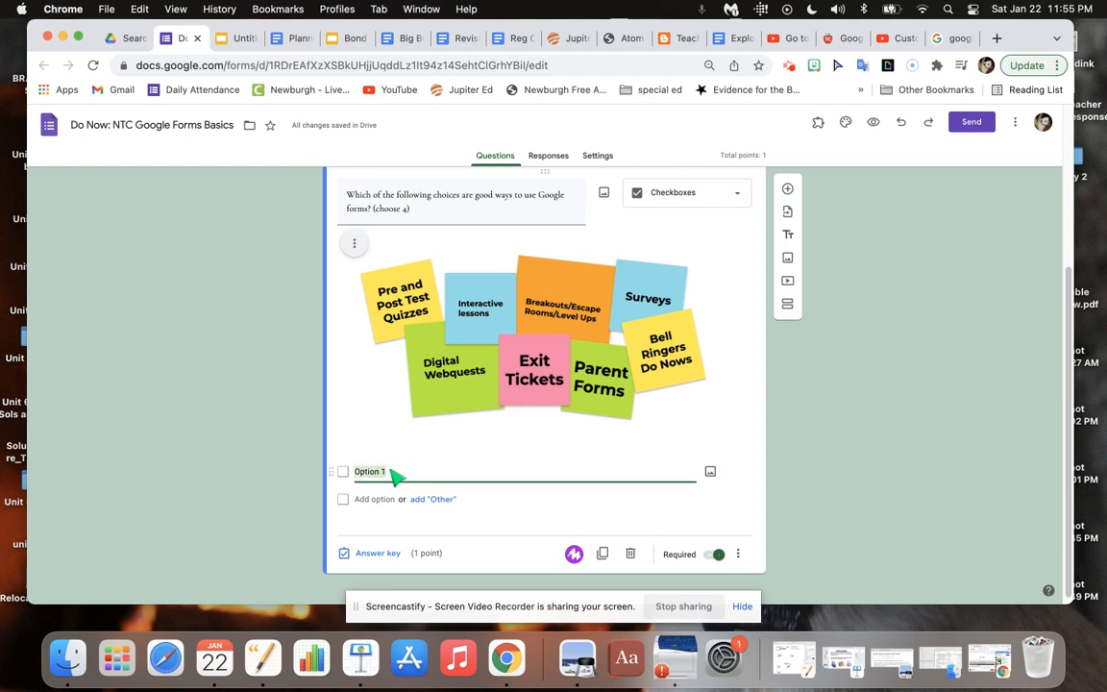
pyautogui.write('exit tickets')
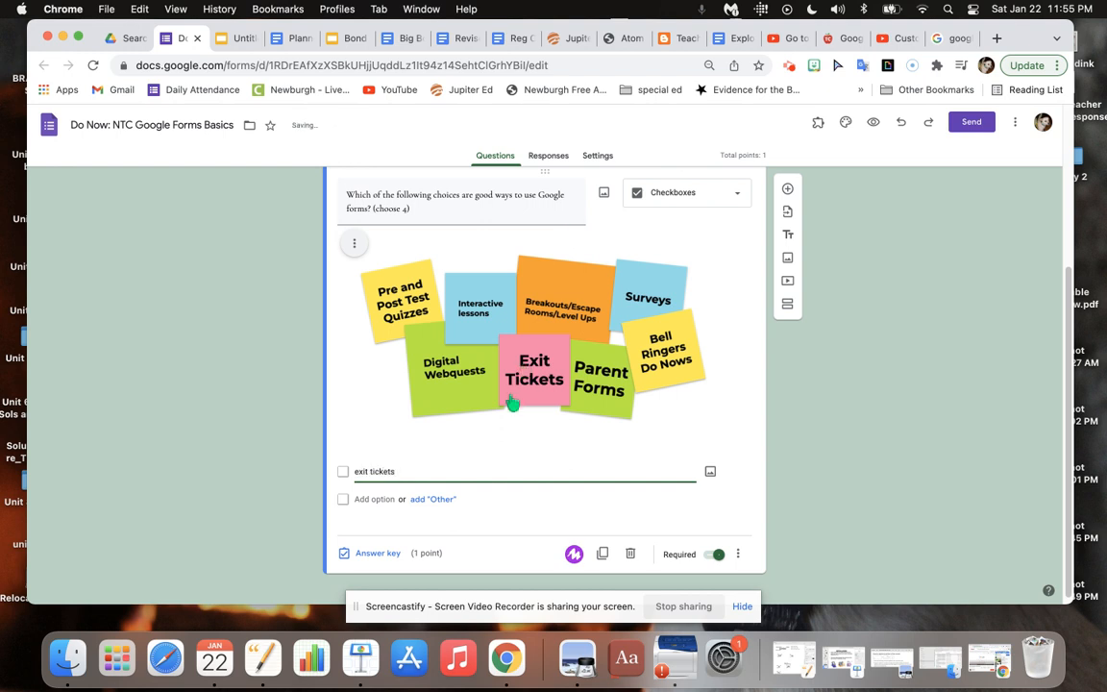
pyautogui.click(376, 498)
pyautogui.write('webq')
pyautogui.press('BackSpace')
pyautogui.press('BackSpace')
pyautogui.press('BackSpace')
pyautogui.press('BackSpace')
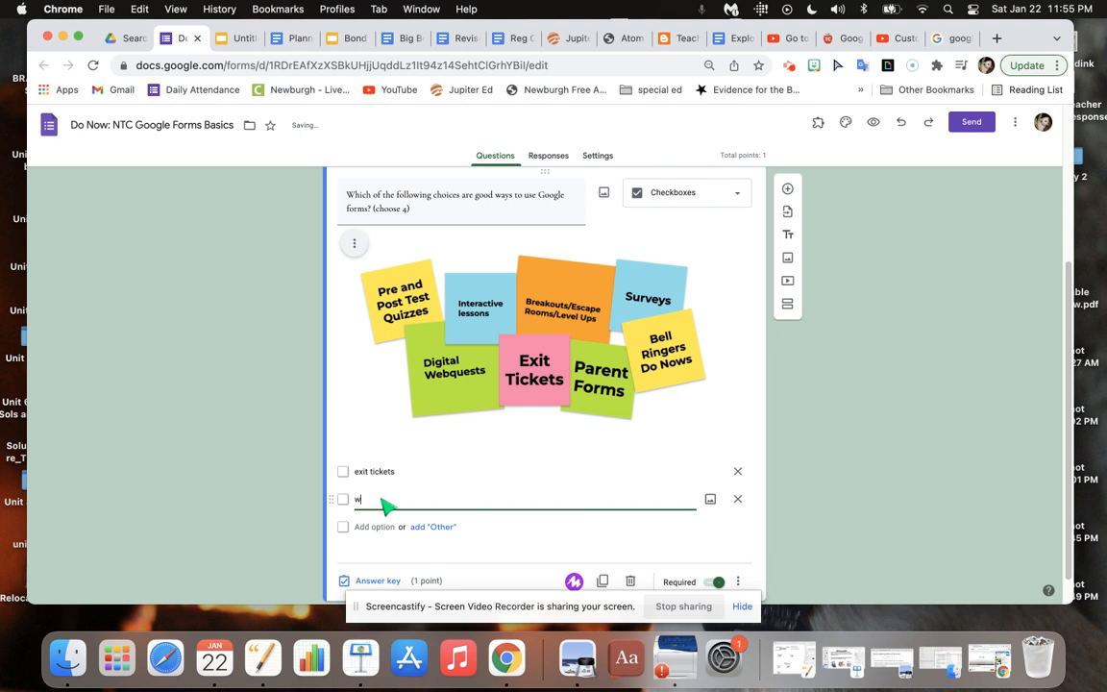
pyautogui.write('digitial')
pyautogui.press('BackSpace')
pyautogui.press('BackSpace')
pyautogui.write('al webquests')
# Add "surveys" and "do nows" as the third and fourth answer options.
pyautogui.click(374, 527)
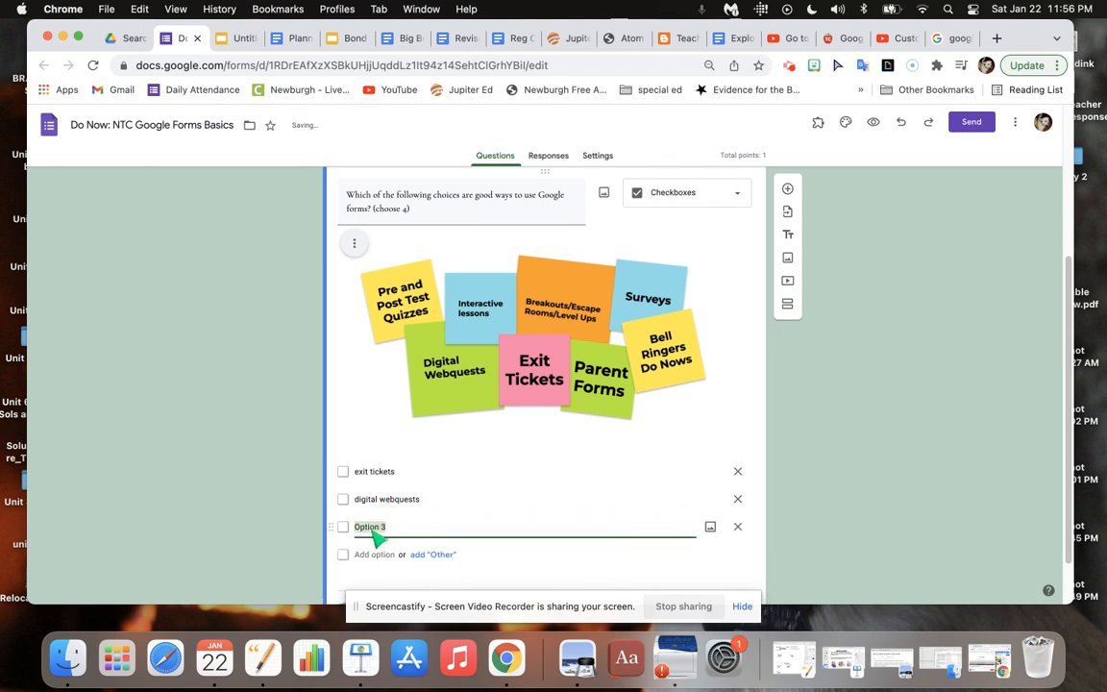
pyautogui.write('surveys')
pyautogui.click(372, 554)
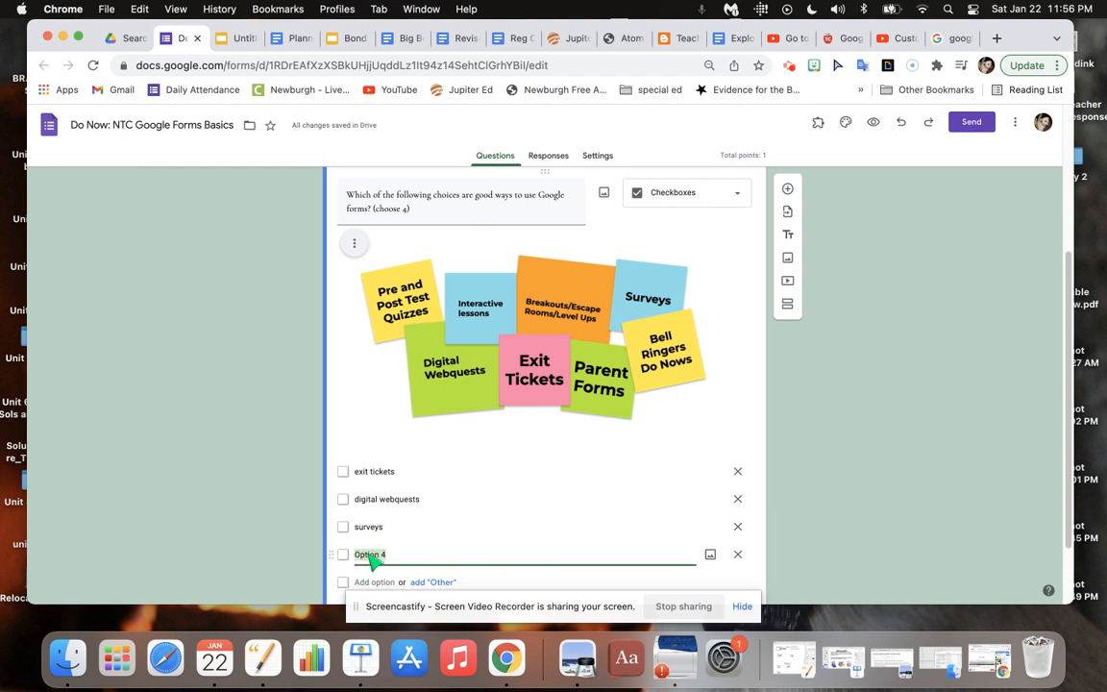
pyautogui.write('do nows')
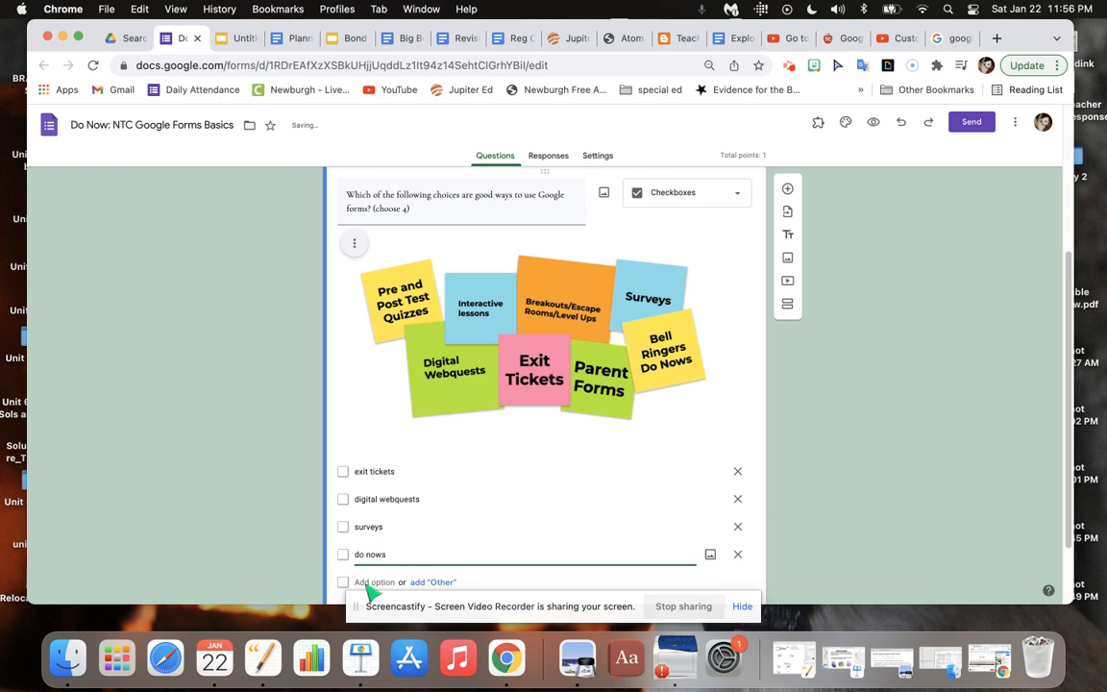
# Add "lab experiments" and "open discussion or forums" as the fifth and sixth answer options.
pyautogui.press('Return')
pyautogui.write('interactive')
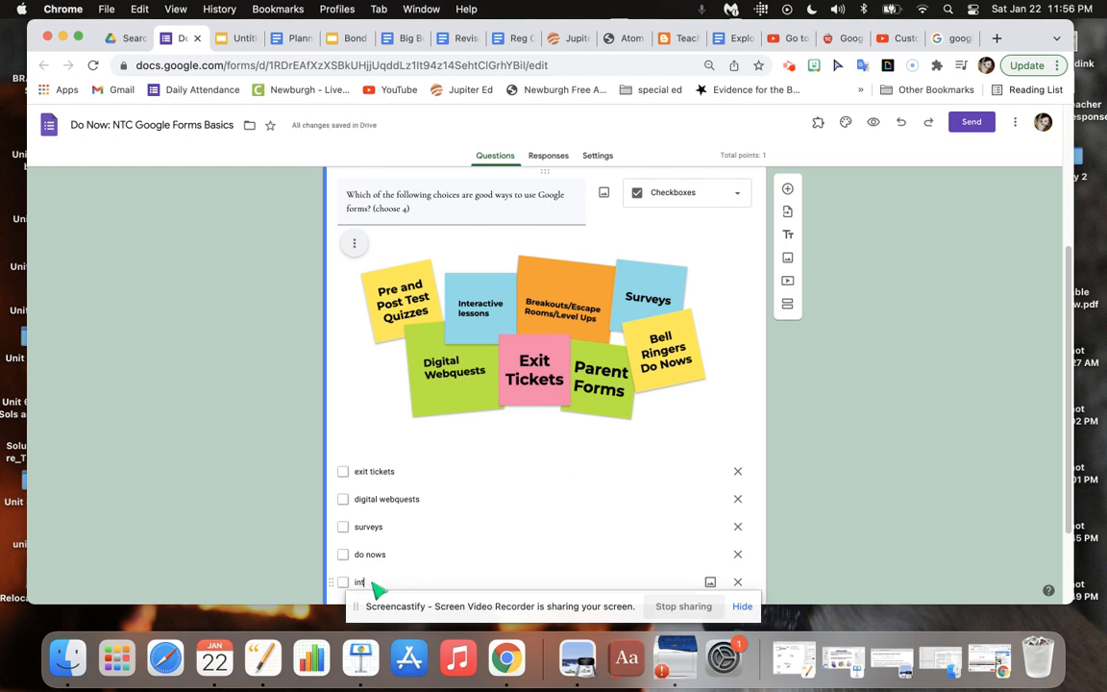
pyautogui.write('lab ed')
pyautogui.write('periments')
pyautogui.moveTo(1069, 495); pyautogui.dragTo(1071, 592)
pyautogui.click(396, 465)
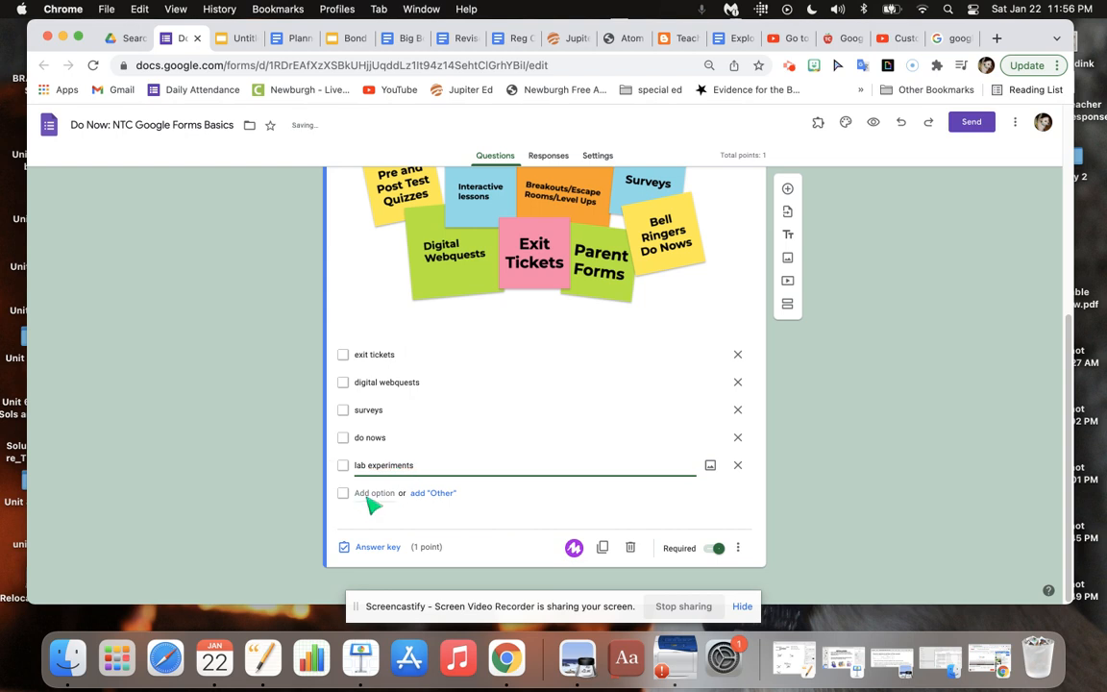
pyautogui.click(367, 494)
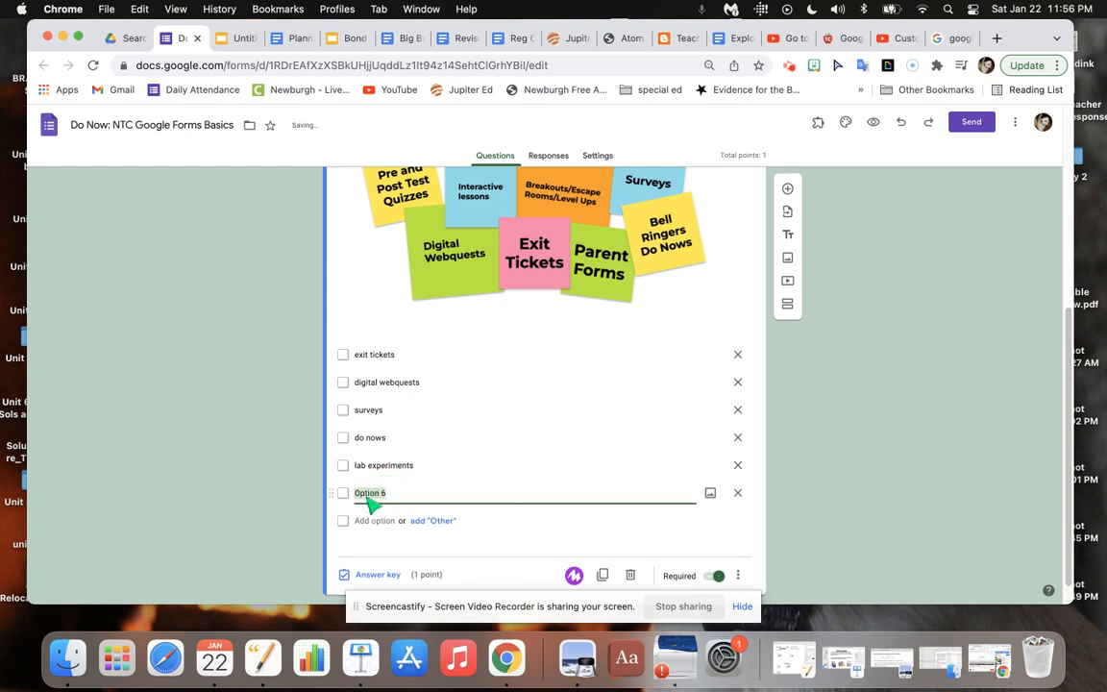
pyautogui.write('oper')
pyautogui.write(' discussion')
pyautogui.write(' or forums')
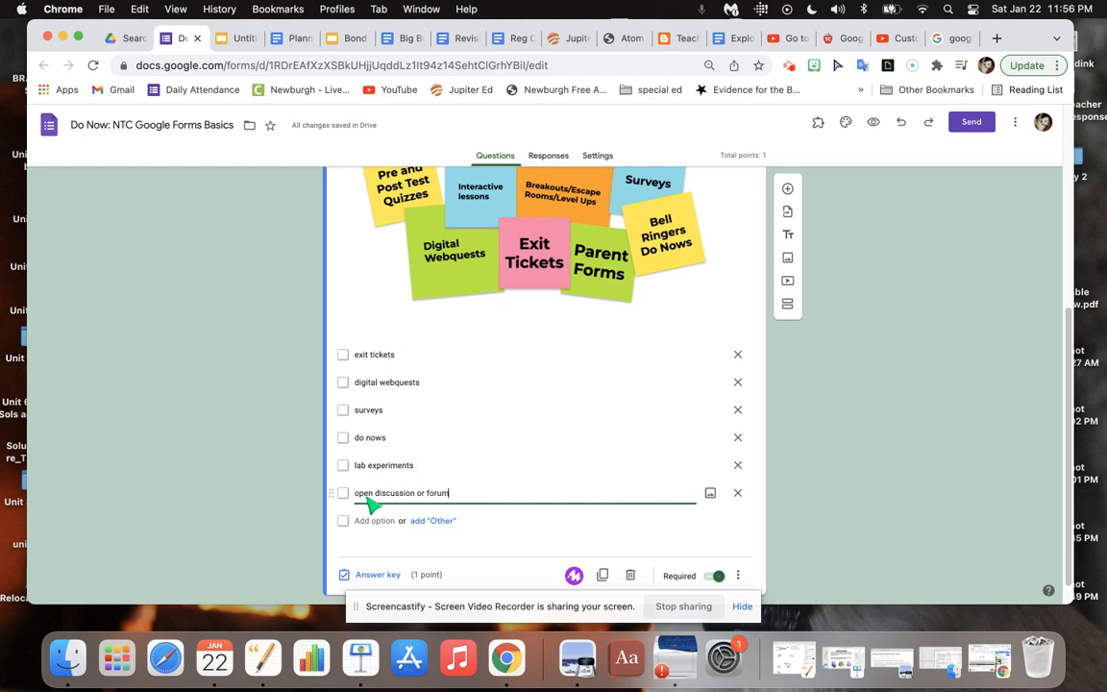
# Mark exit tickets, digital webquests, surveys and do nows as the correct answers in the question's answer key.
pyautogui.click(384, 575)
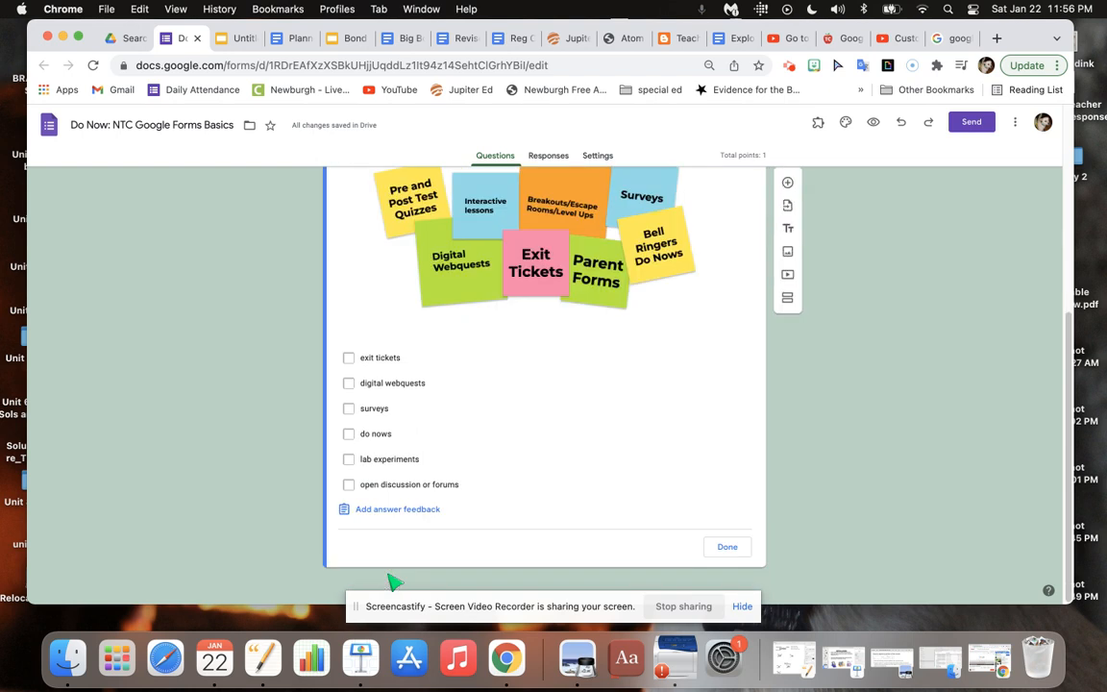
pyautogui.click(349, 358)
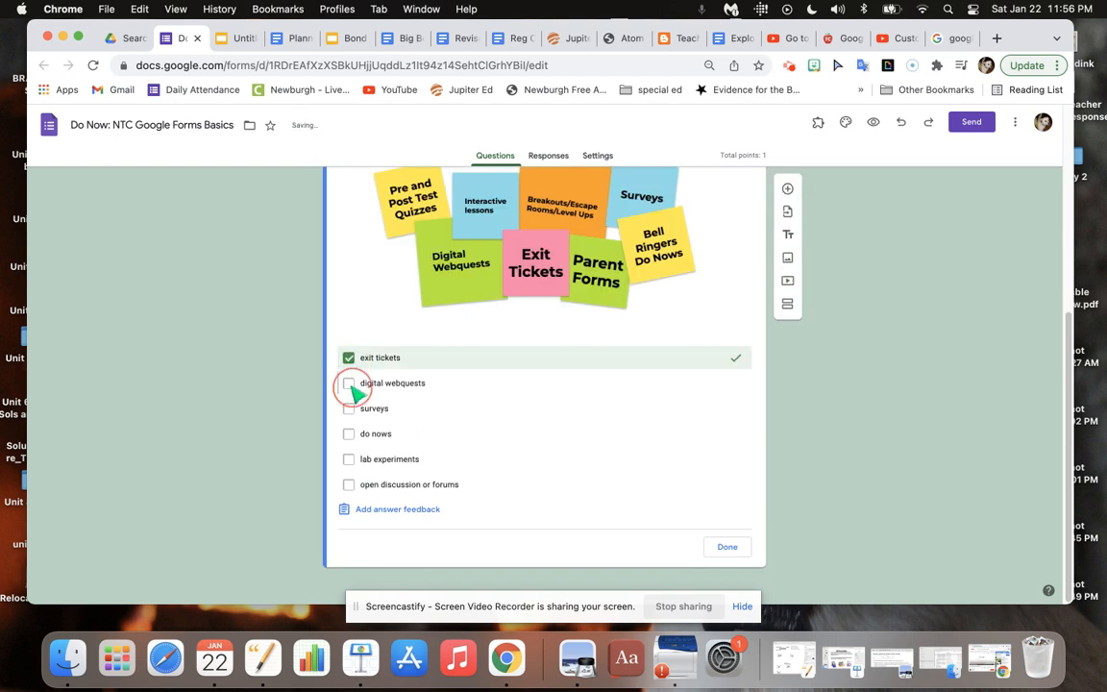
pyautogui.click(349, 382)
pyautogui.click(350, 408)
pyautogui.click(350, 434)
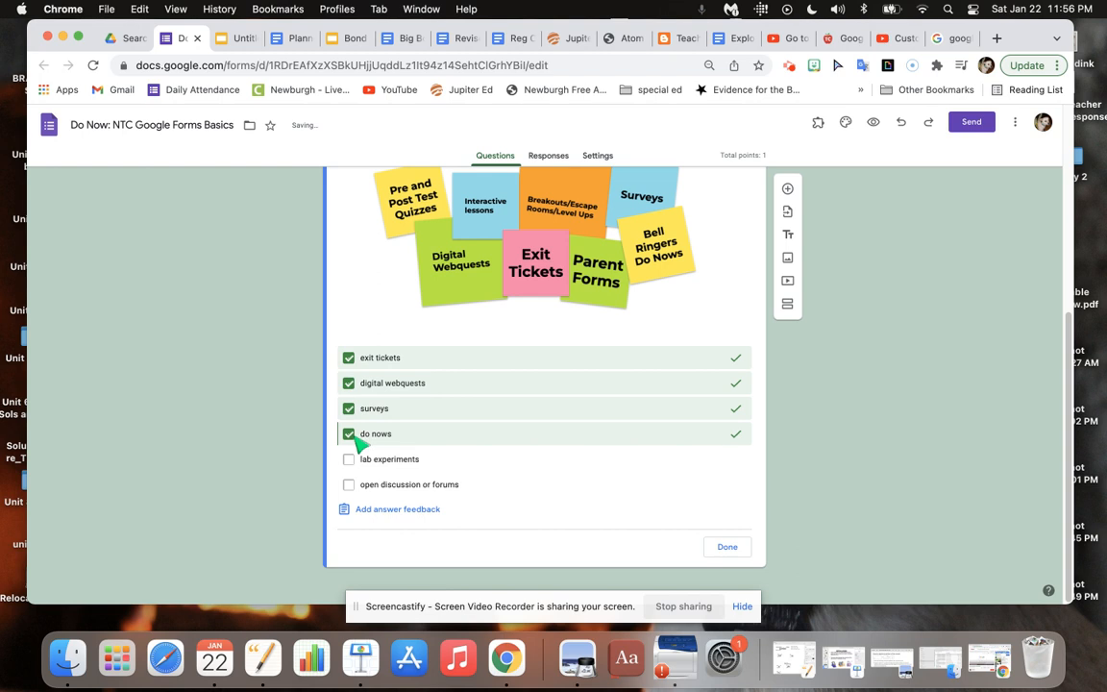
pyautogui.click(738, 550)
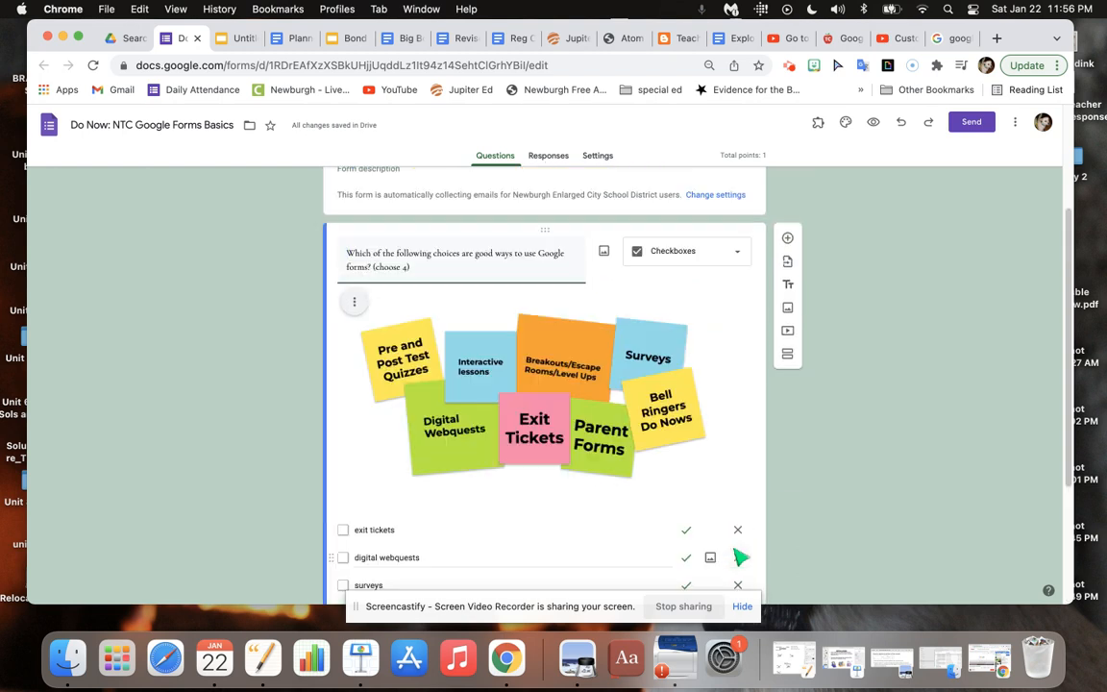
# Turn on shuffled option order for the checkboxes question and check that the setting is active.
pyautogui.moveTo(1074, 389)
pyautogui.mouseDown()
pyautogui.moveTo(1074, 435)
pyautogui.moveTo(1071, 375)
pyautogui.mouseUp()
pyautogui.scroll(-5, 1070, 384)
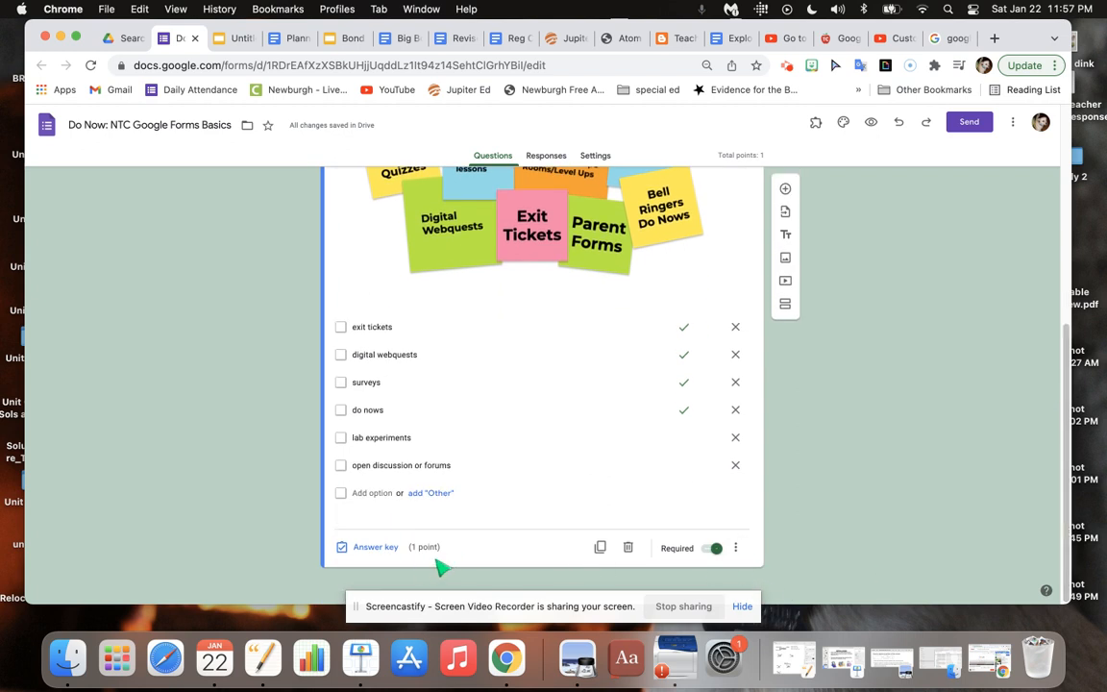
pyautogui.click(736, 548)
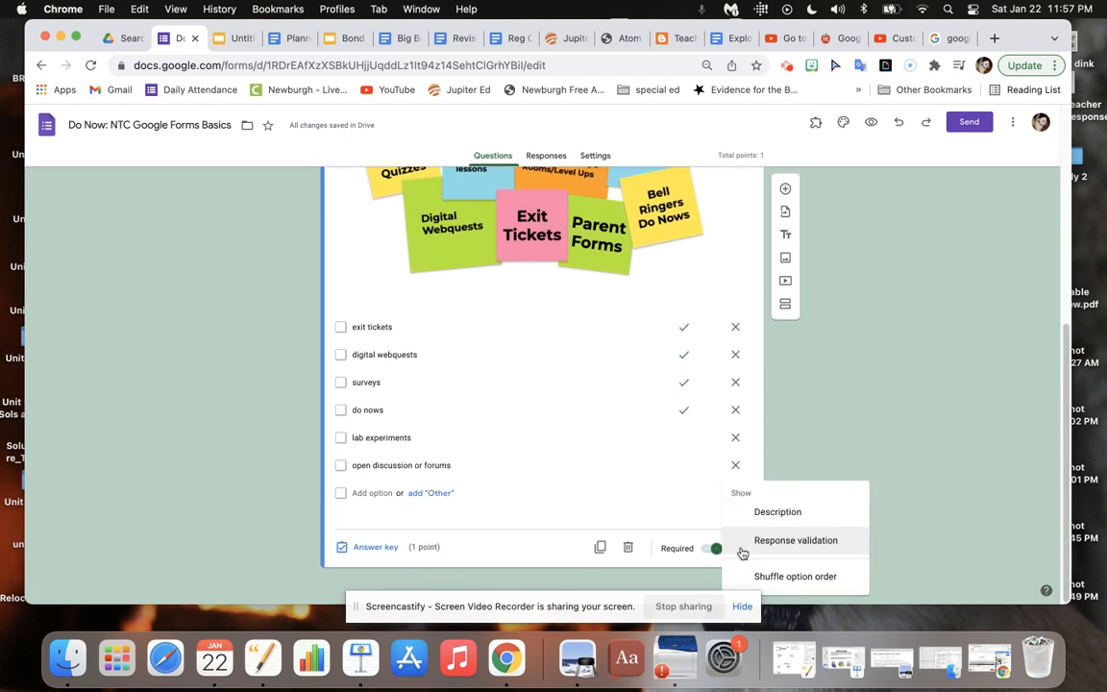
pyautogui.click(816, 577)
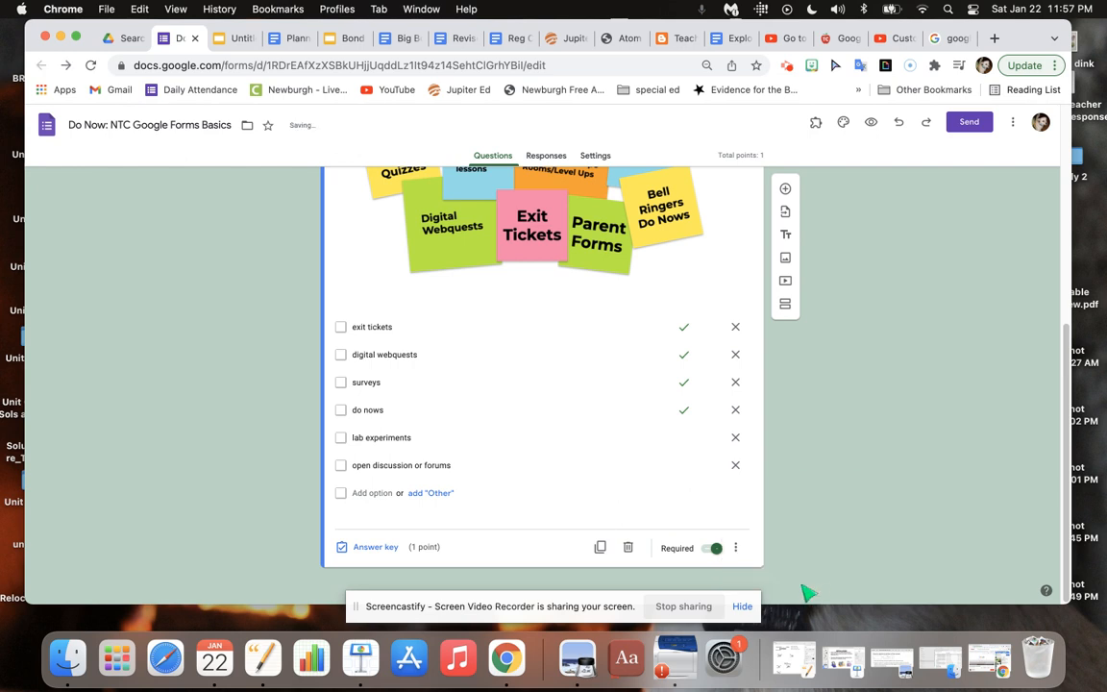
pyautogui.click(736, 548)
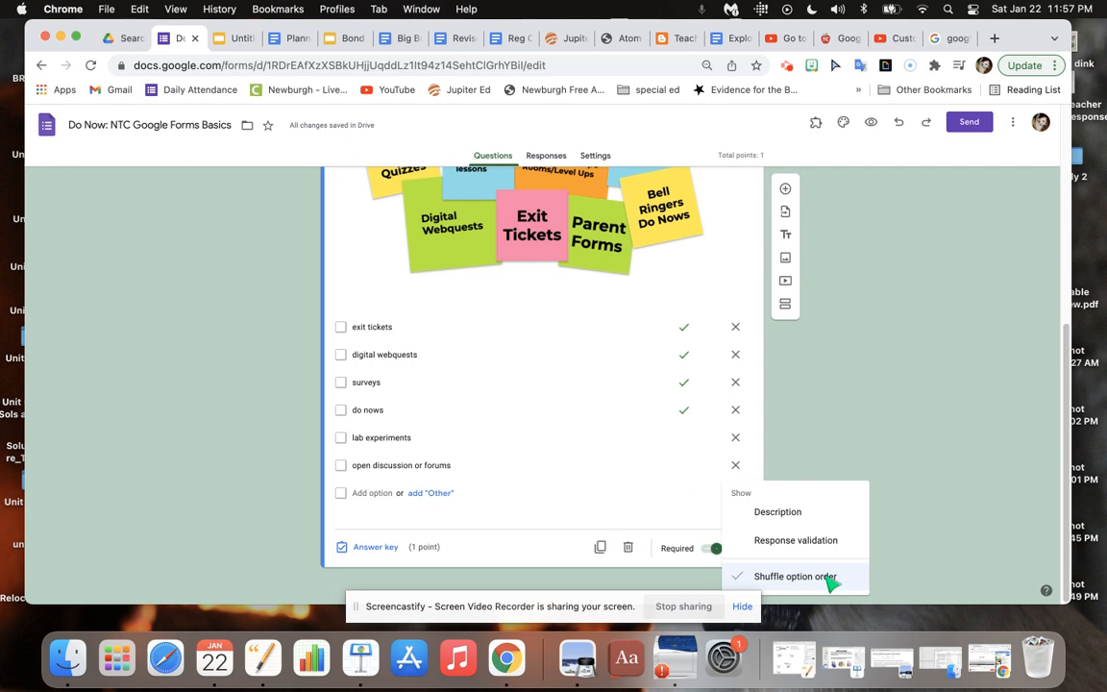
pyautogui.click(865, 438)
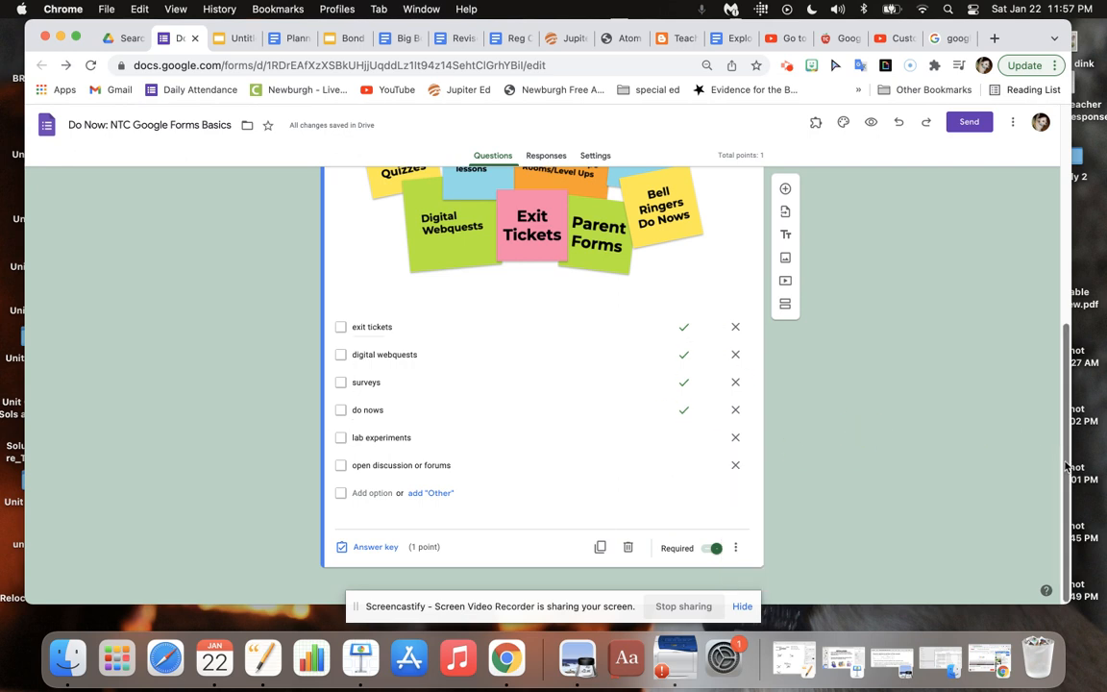
# Add a new section after the checkboxes question.
pyautogui.moveTo(1062, 461); pyautogui.dragTo(1063, 373)
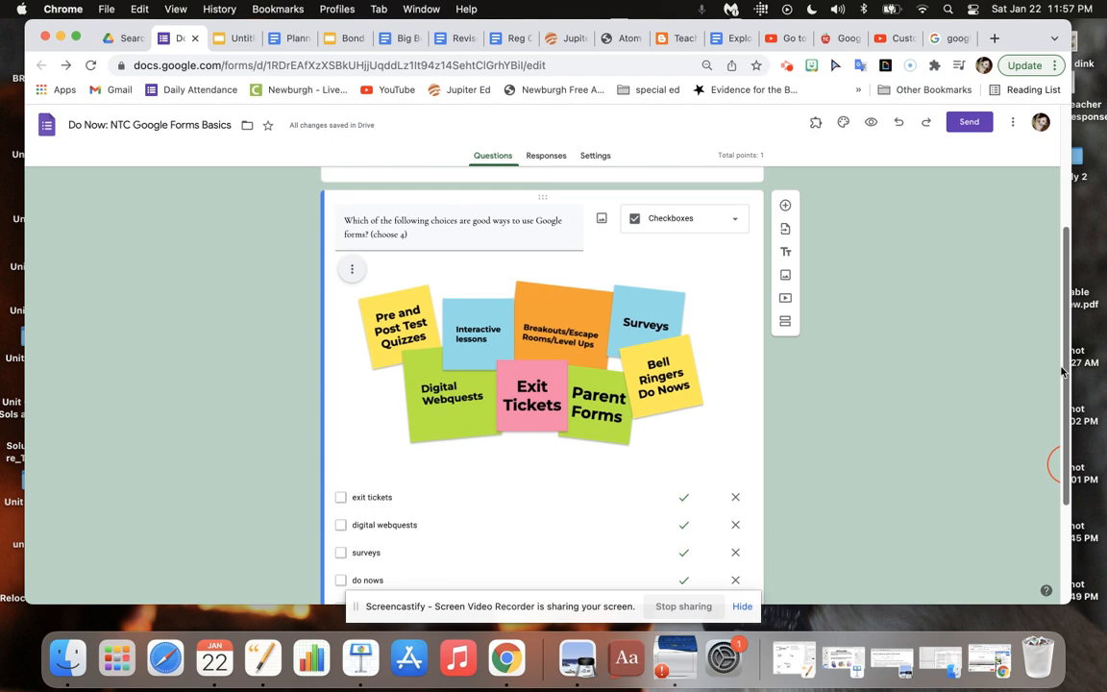
pyautogui.moveTo(1063, 372); pyautogui.dragTo(1064, 397)
pyautogui.moveTo(1072, 451); pyautogui.dragTo(1073, 480)
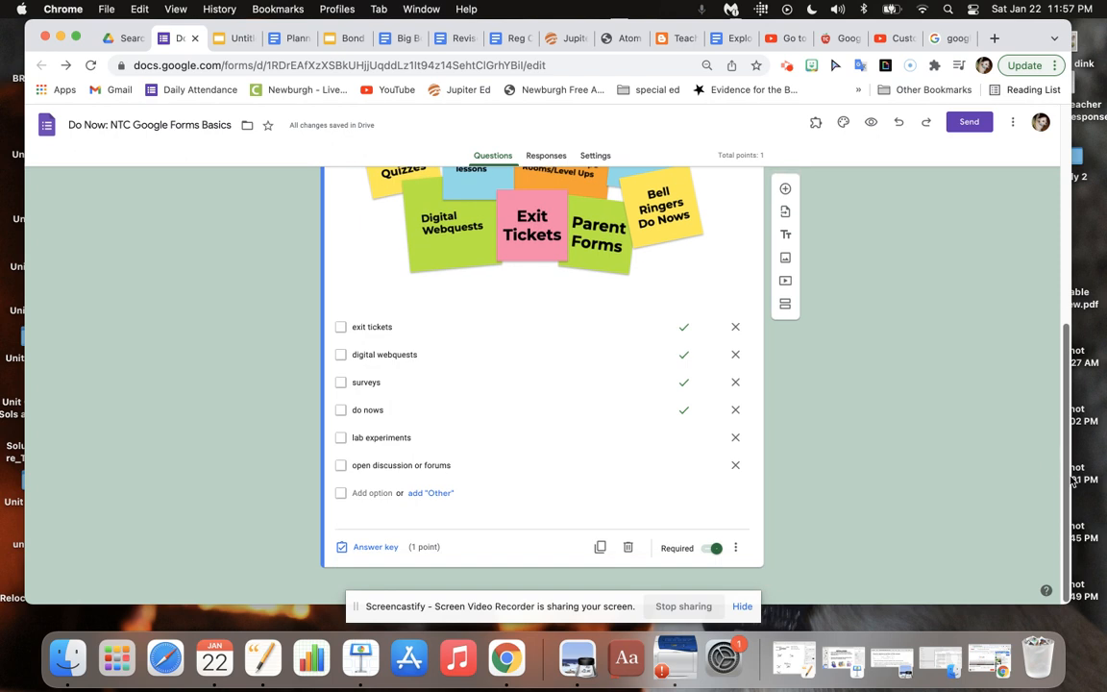
pyautogui.click(787, 310)
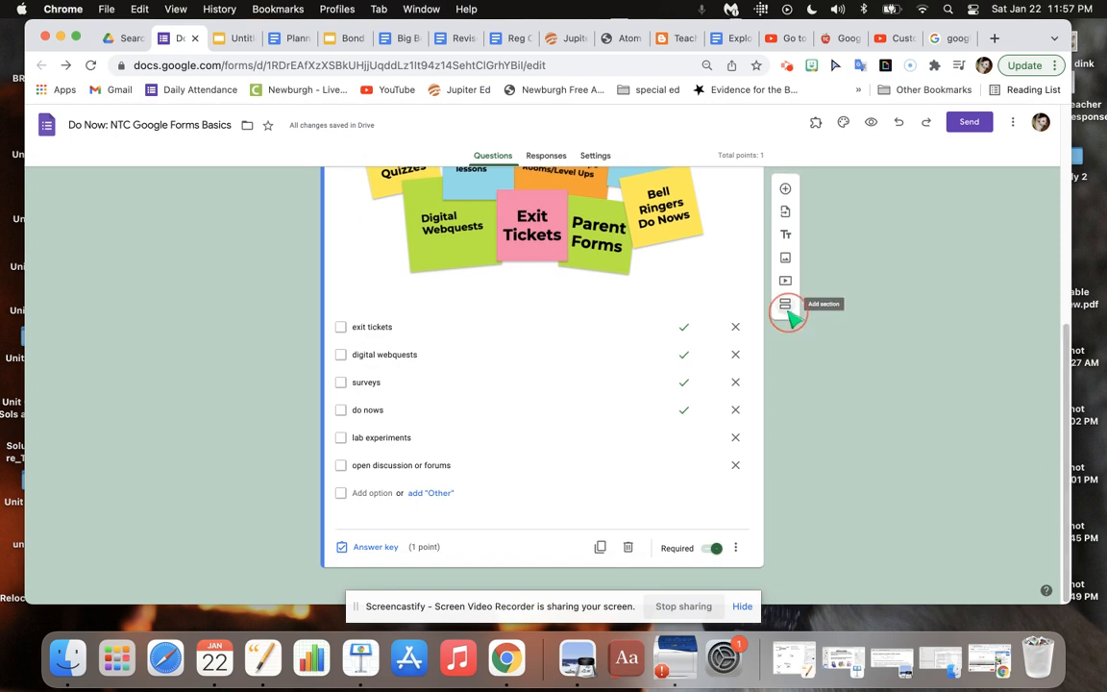
pyautogui.moveTo(1066, 387); pyautogui.dragTo(1069, 456)
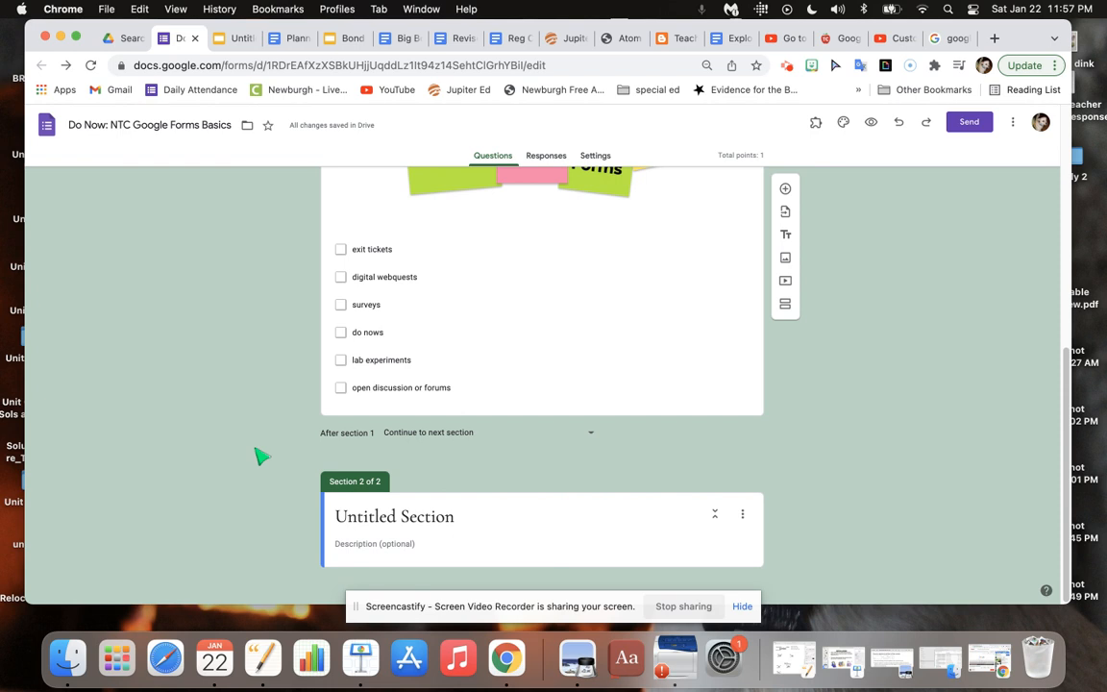
# Consult the Winter 2022 planner for the next question and add a new question to section 2.
pyautogui.click(287, 40)
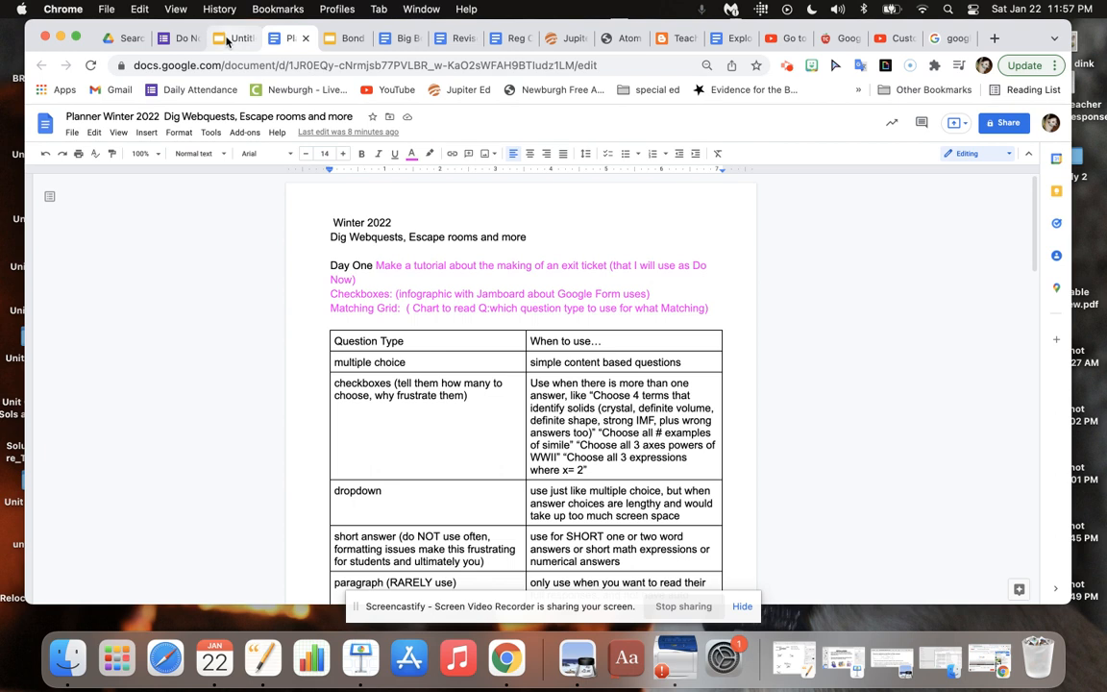
pyautogui.click(185, 40)
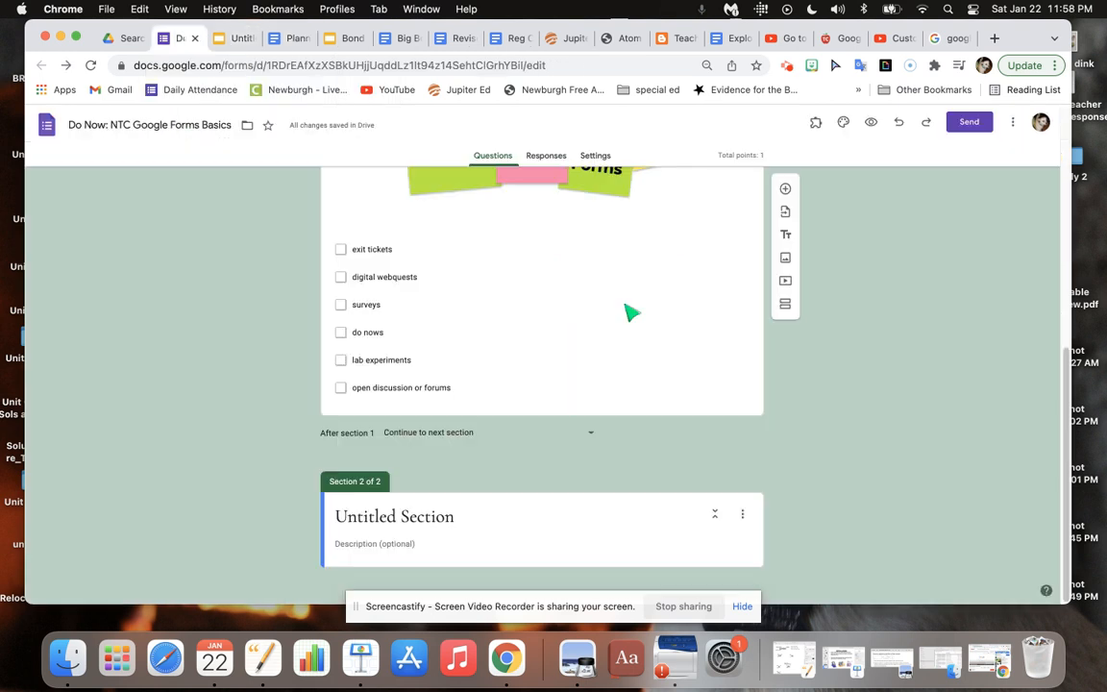
pyautogui.moveTo(1065, 402); pyautogui.dragTo(1064, 434)
pyautogui.click(785, 190)
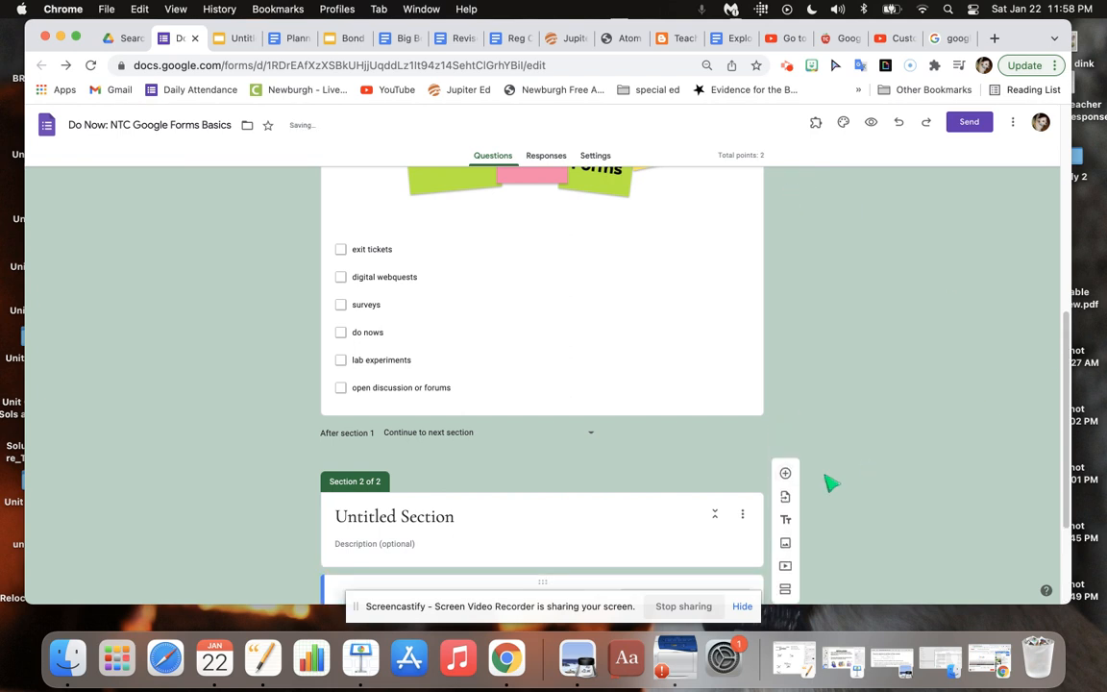
# Title section 2 of the form "Types of Questions".
pyautogui.scroll(-3, 1065, 426)
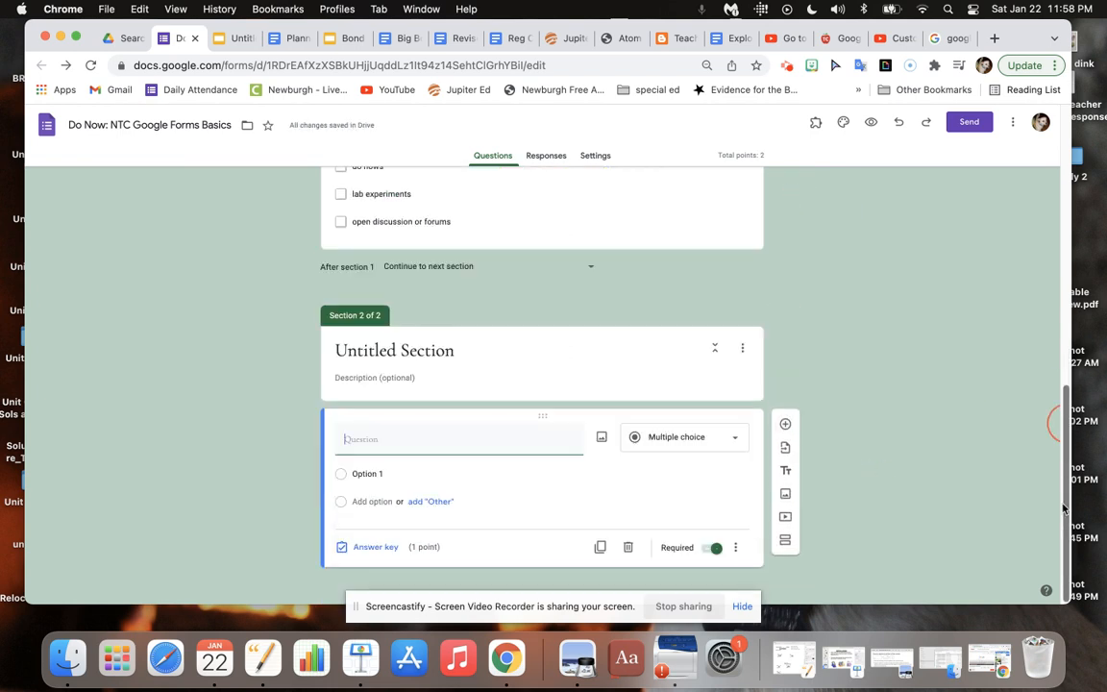
pyautogui.click(481, 366)
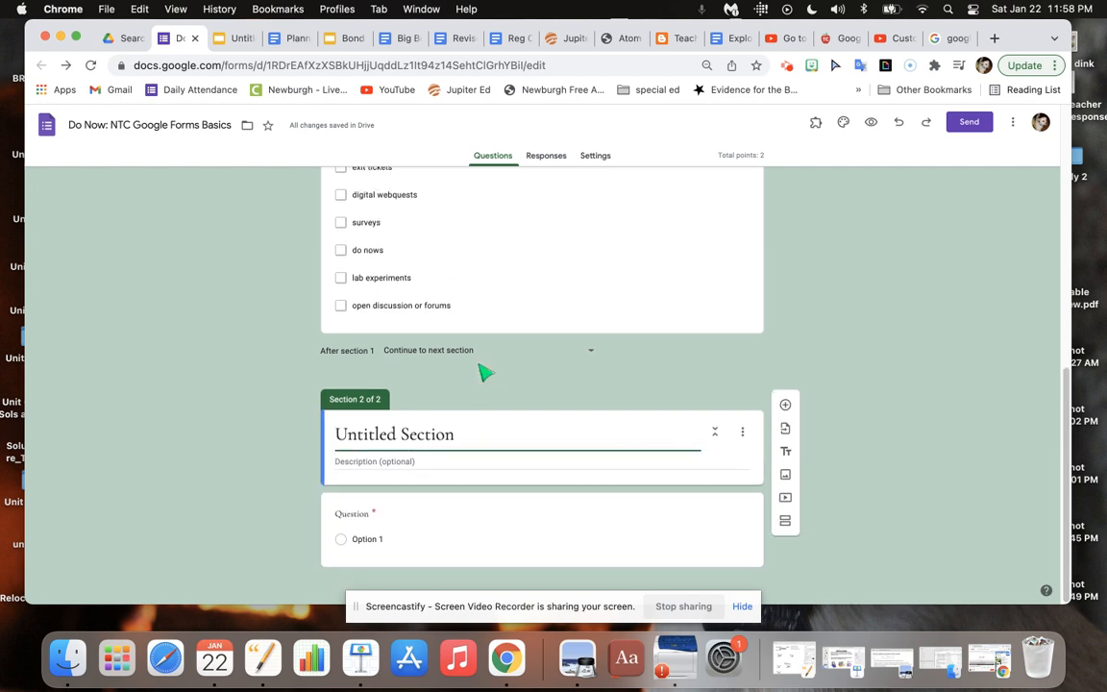
pyautogui.press('super+a')
pyautogui.write('Ty')
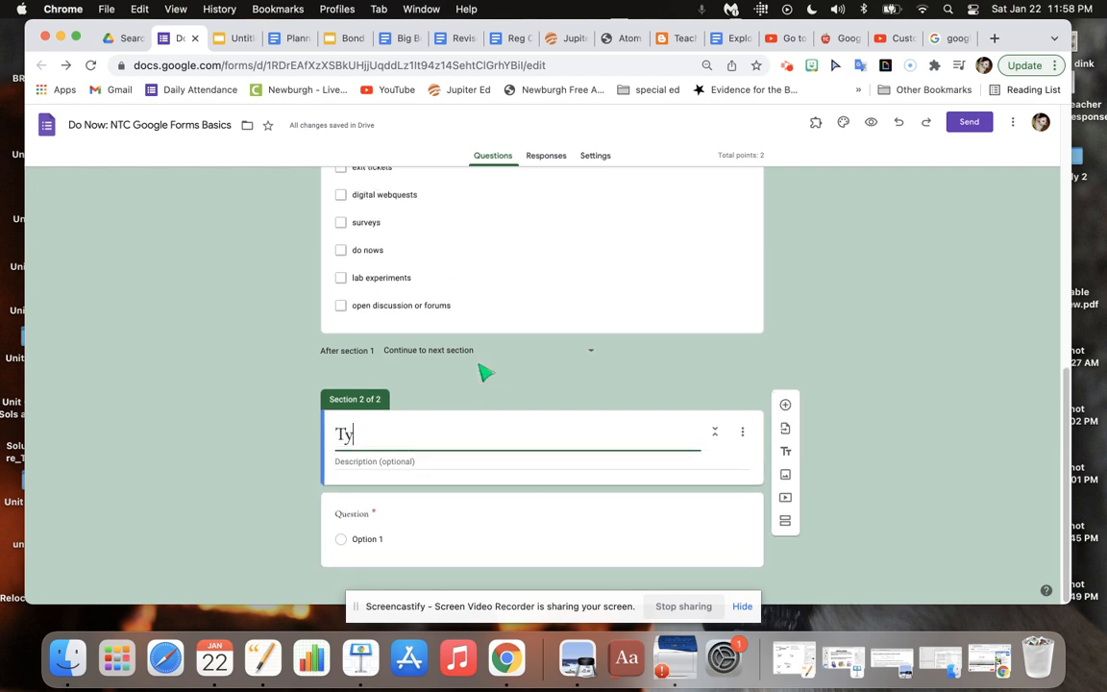
pyautogui.write('pes of Questio')
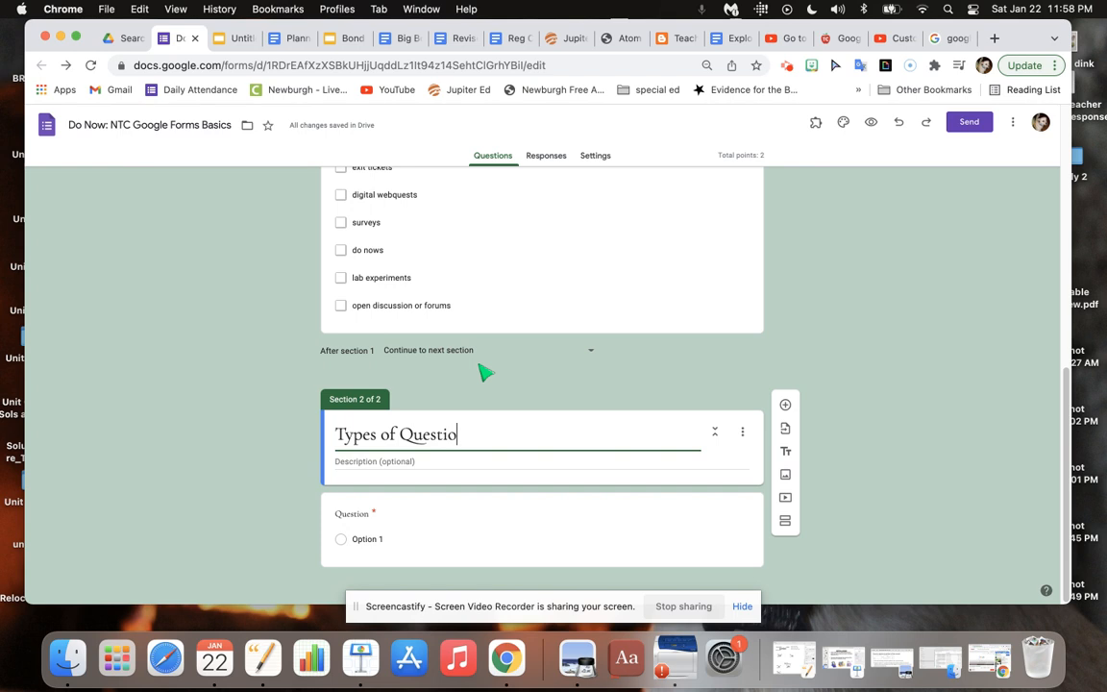
pyautogui.write('ns')
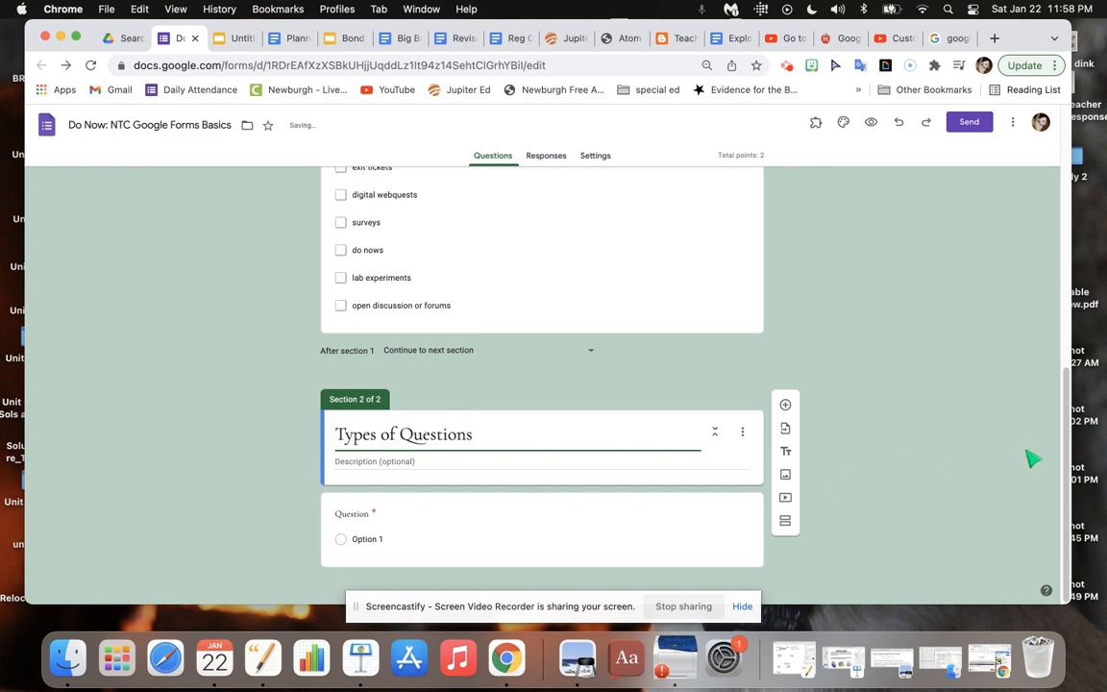
# Change the new question in section 2 to a multiple choice grid.
pyautogui.click(695, 554)
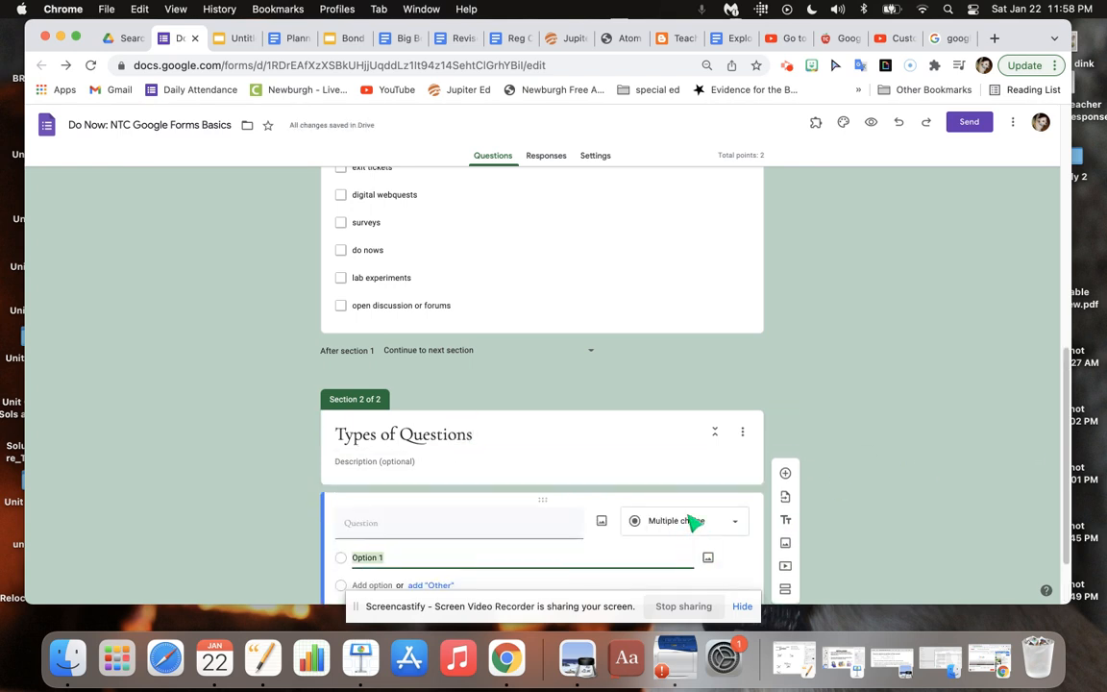
pyautogui.click(691, 522)
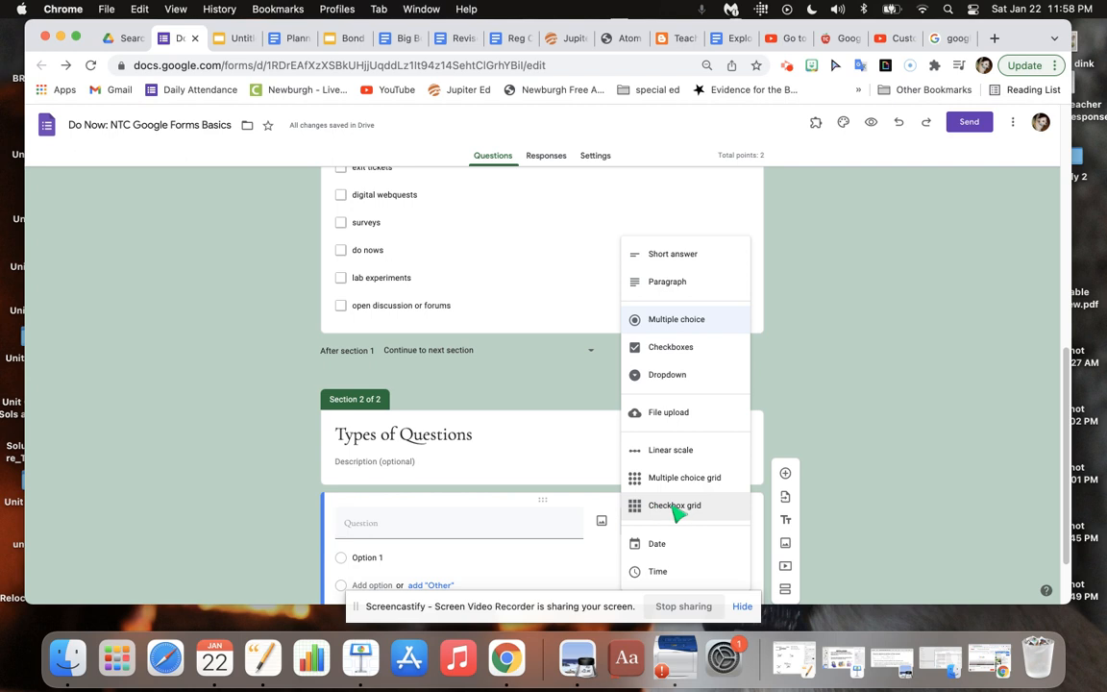
pyautogui.click(682, 488)
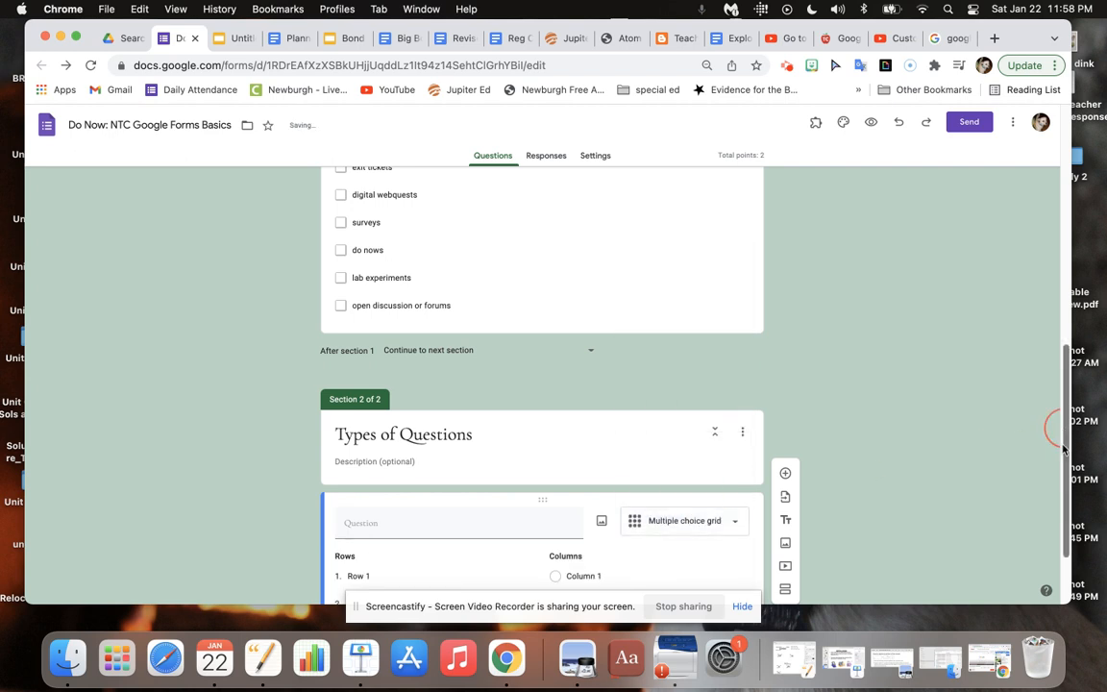
pyautogui.moveTo(1061, 428); pyautogui.dragTo(1065, 519)
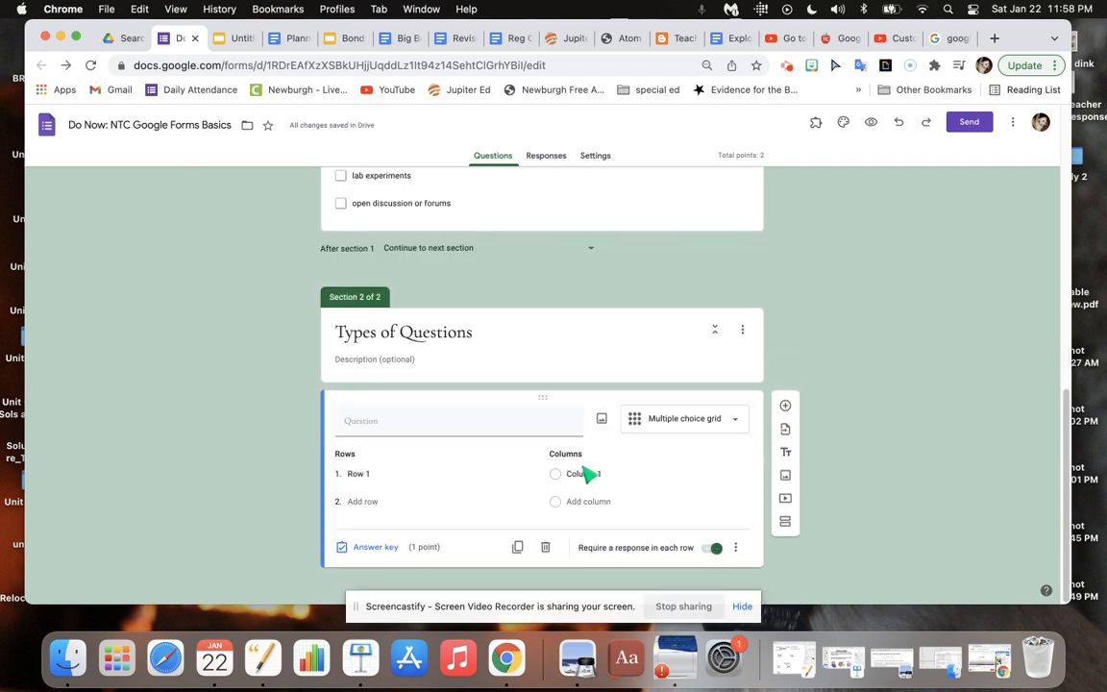
pyautogui.click(416, 486)
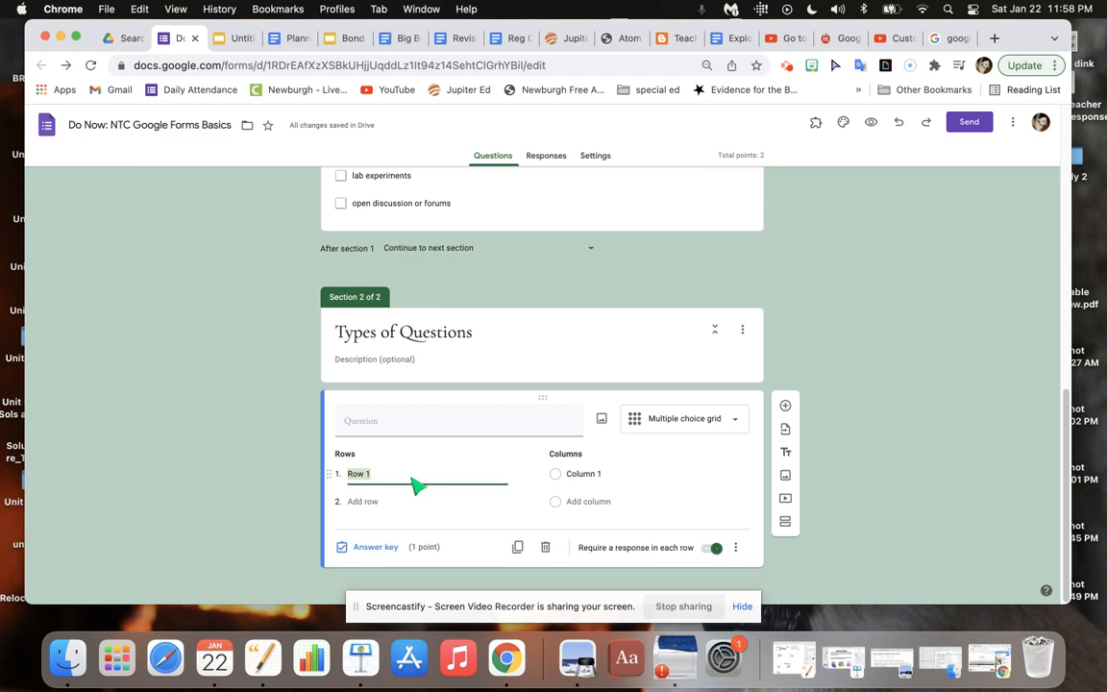
# Upload the image of the question type and when-to-use table from the computer into the grid question.
pyautogui.click(602, 421)
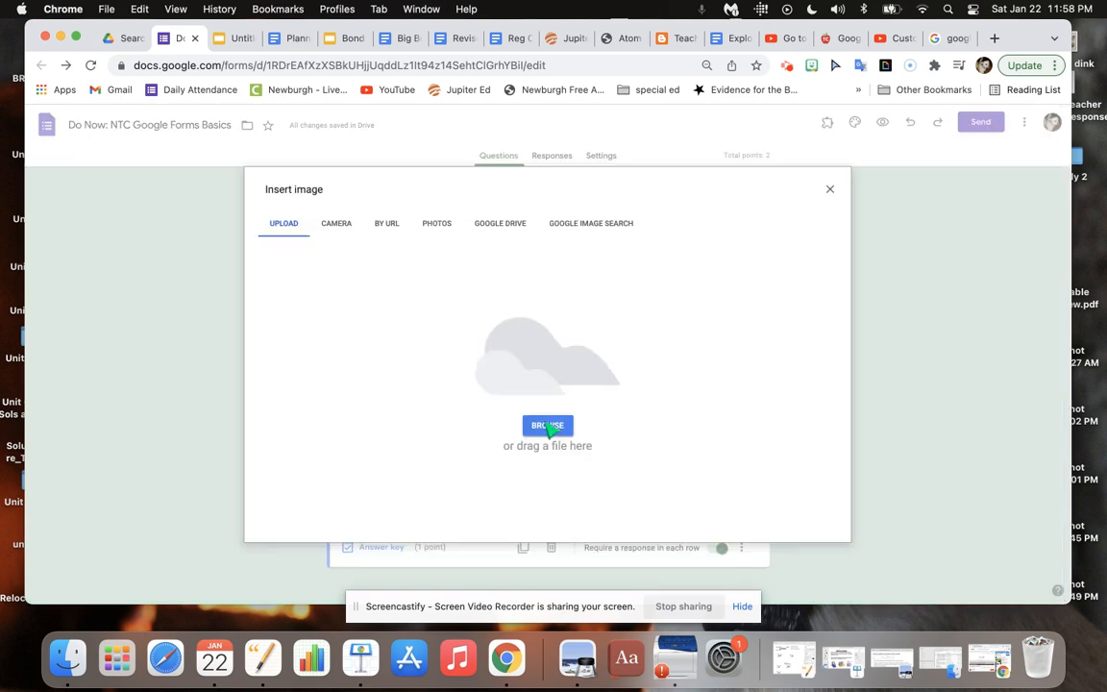
pyautogui.click(547, 426)
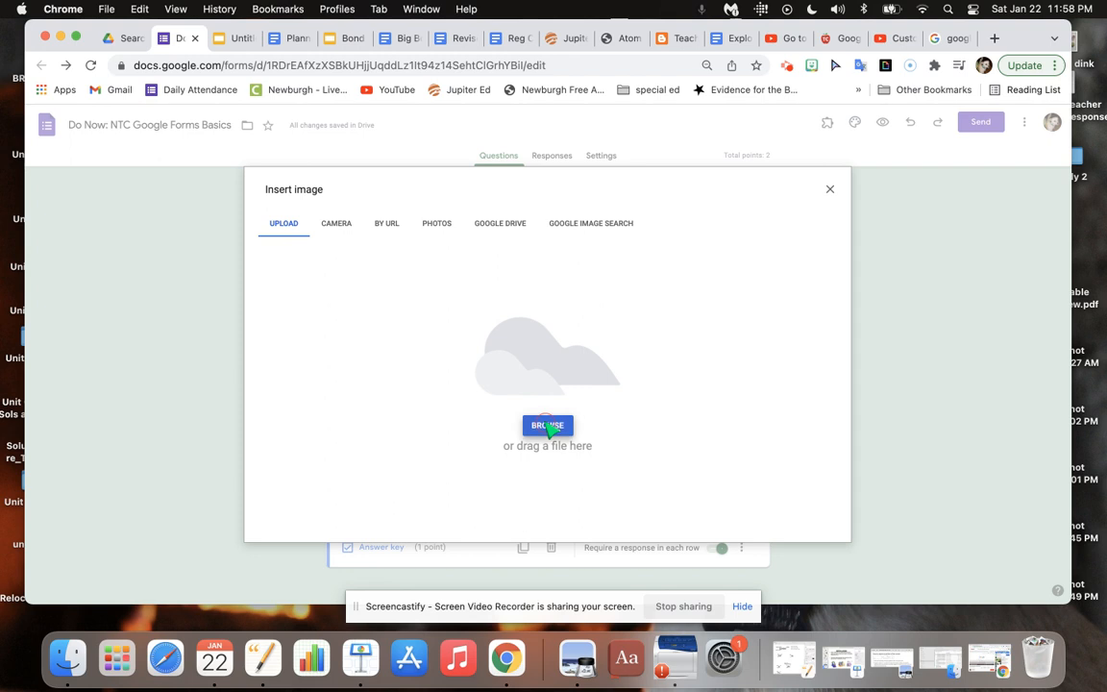
pyautogui.doubleClick(493, 286)
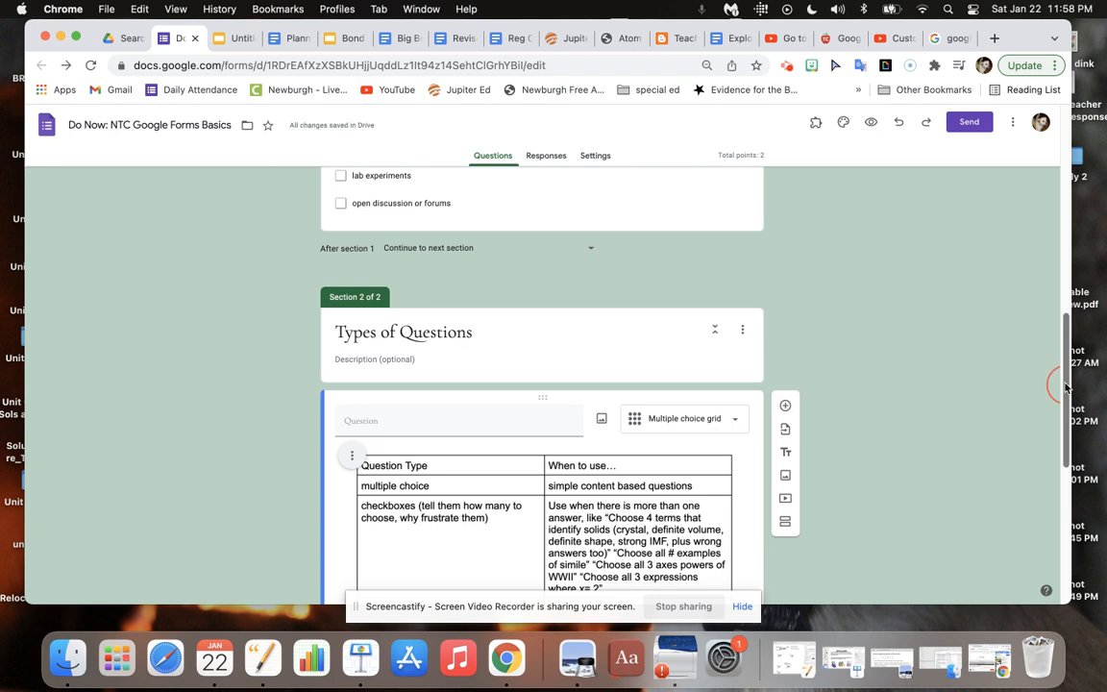
# Enter "Match the correct usage with the correct question type" as the grid question's text.
pyautogui.click(398, 423)
pyautogui.write('Match the ')
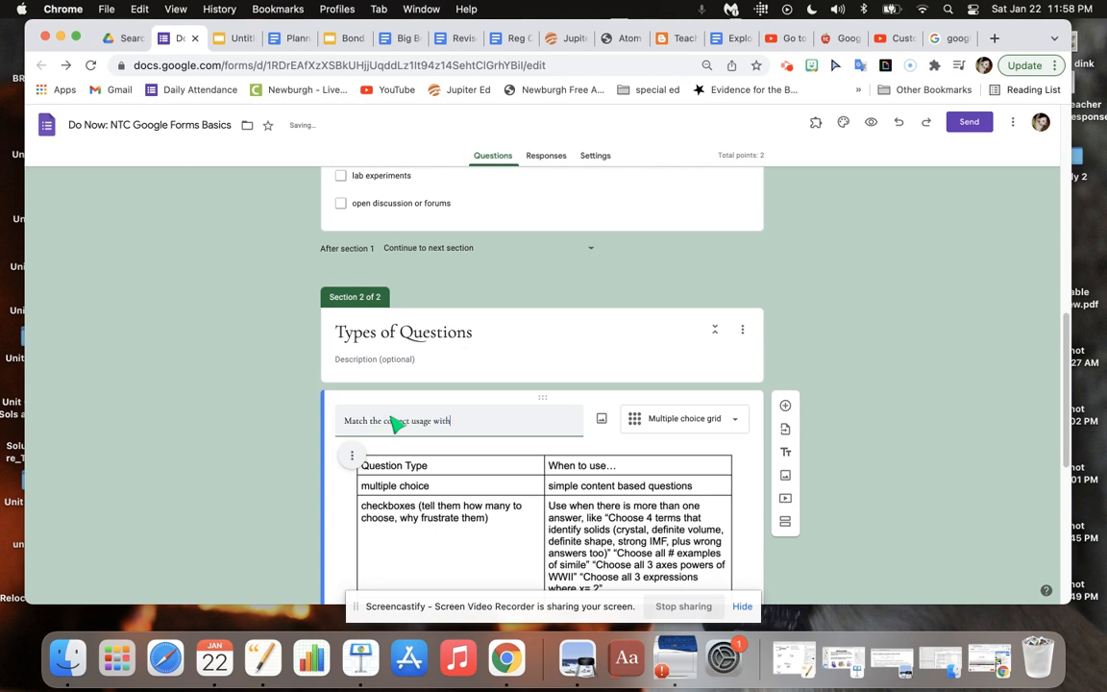
pyautogui.write('correct question type')
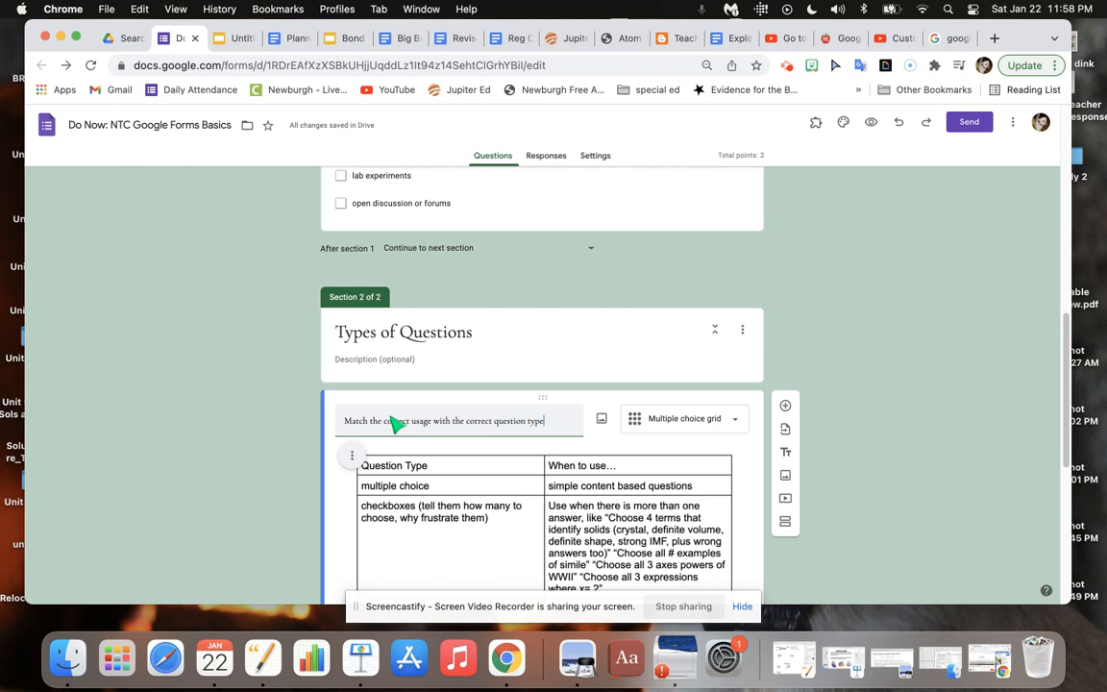
# Name the grid's first row "multiple choice" and its first column "simple content based questions".
pyautogui.moveTo(1067, 428); pyautogui.dragTo(1068, 575)
pyautogui.click(384, 474)
pyautogui.write('multipl')
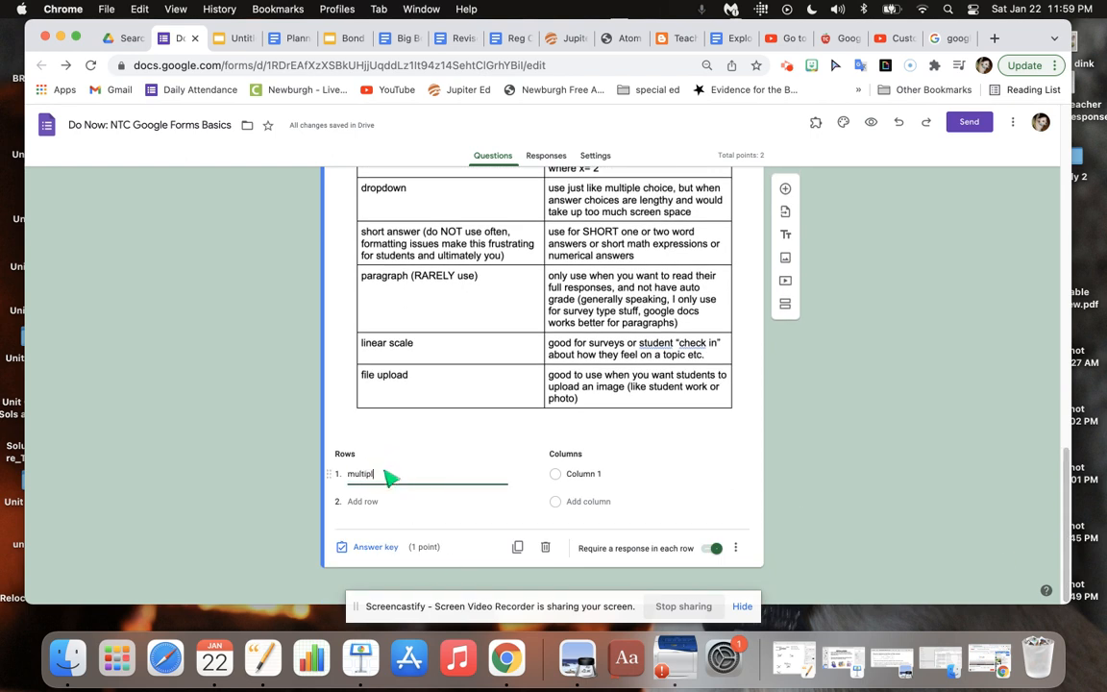
pyautogui.write('e choice')
pyautogui.moveTo(1065, 459)
pyautogui.mouseDown()
pyautogui.moveTo(1065, 388)
pyautogui.moveTo(1056, 465)
pyautogui.mouseUp()
pyautogui.click(577, 474)
pyautogui.write('simple content')
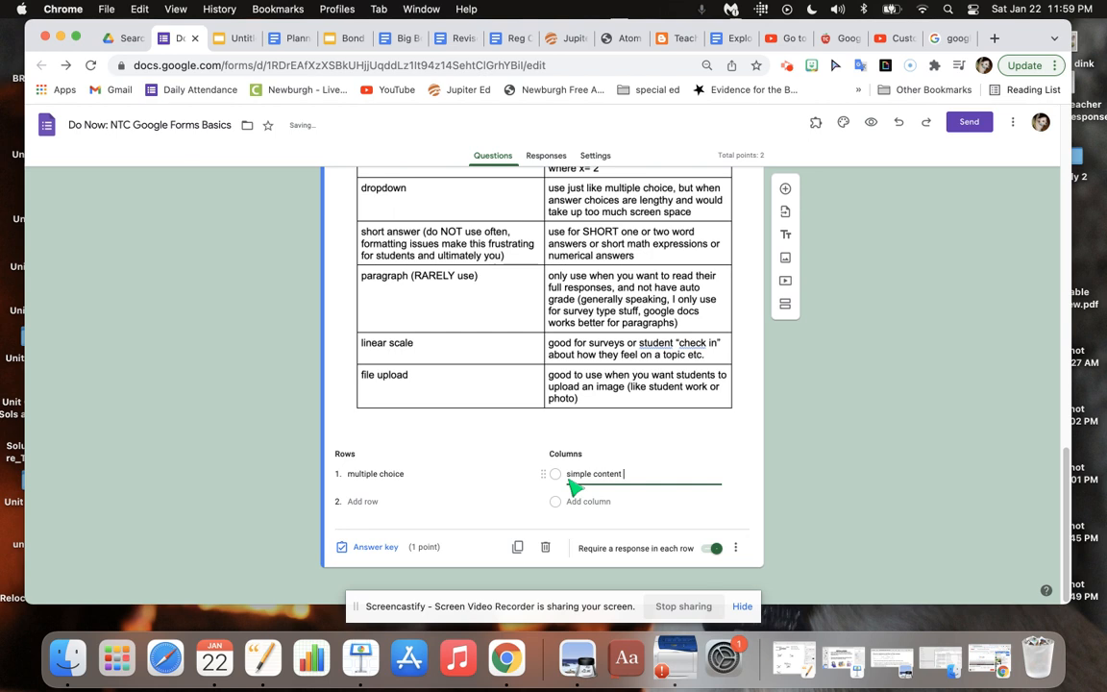
pyautogui.write('based questions')
# Add a second row "checkboxes" and a second column "for when there is more than one answer choice" to the grid.
pyautogui.click(362, 501)
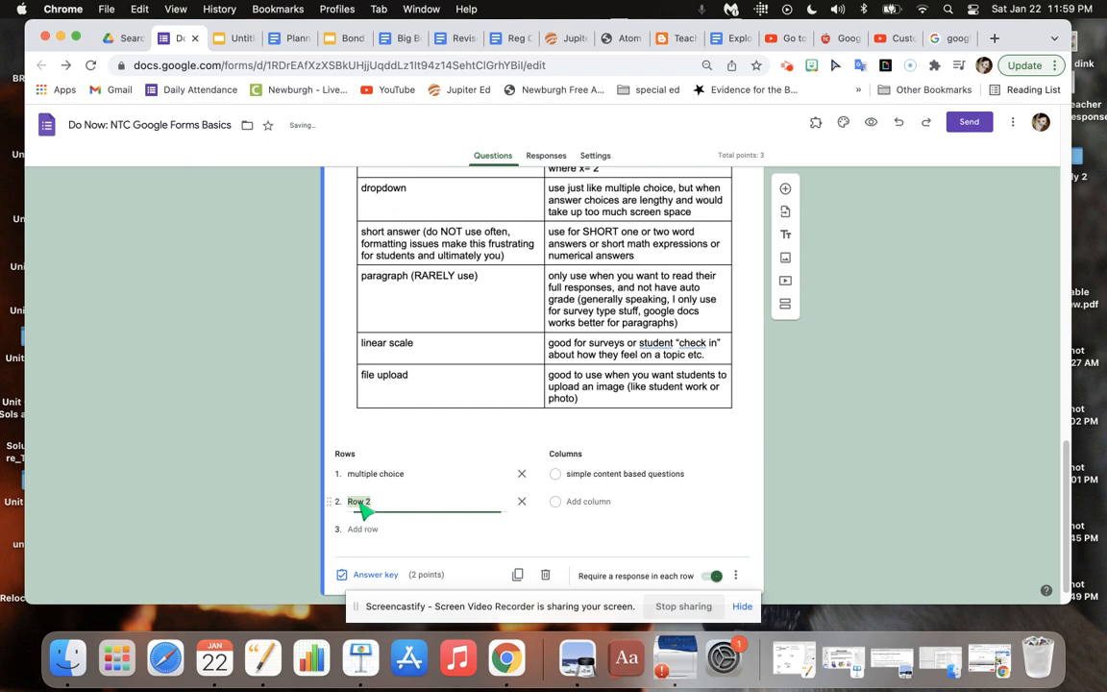
pyautogui.write('d')
pyautogui.write('heckboxes')
pyautogui.click(601, 529)
pyautogui.write('for when thee')
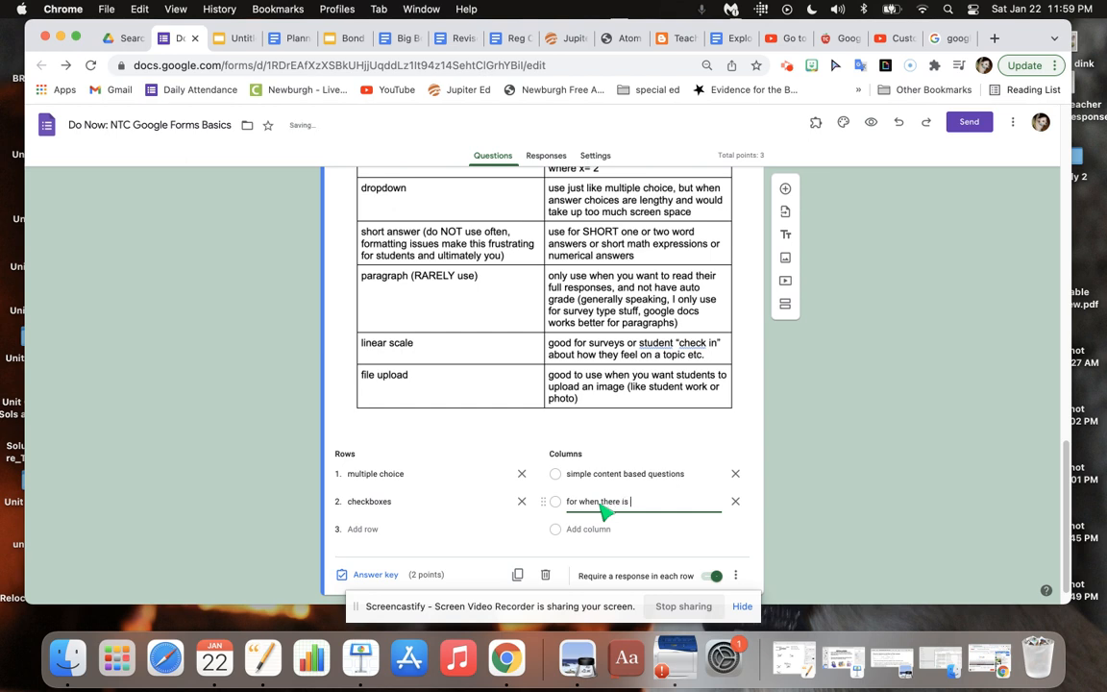
pyautogui.write('e is more than one answer choice')
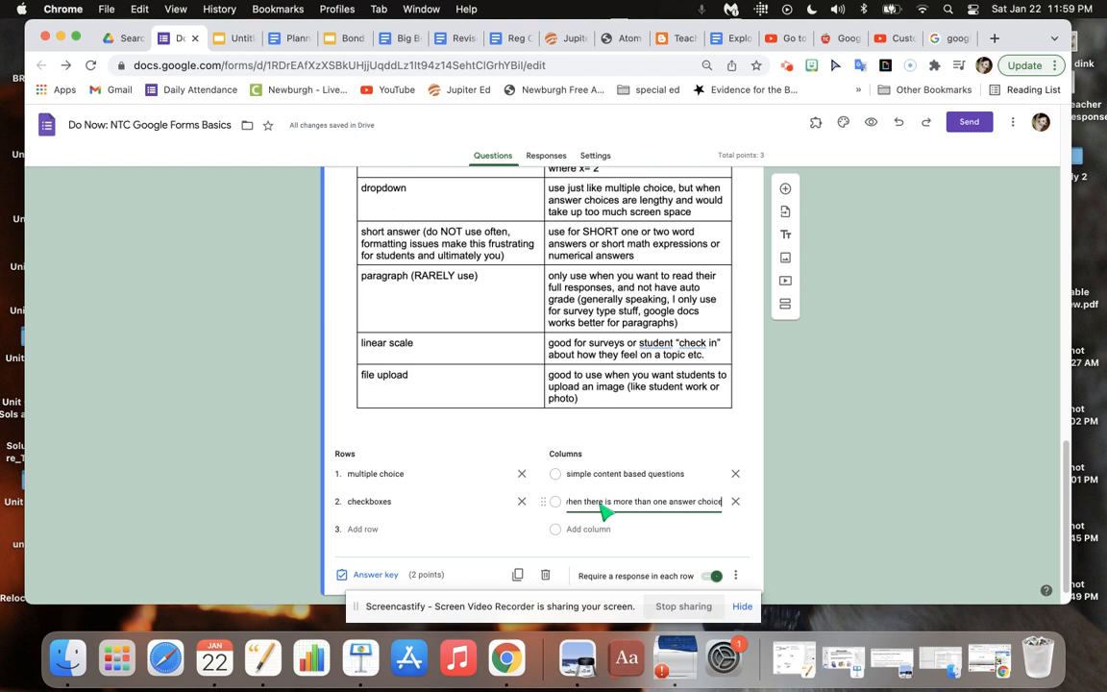
# Add a third row "linear scale" and a third column "check in or survey" to the grid.
pyautogui.click(365, 531)
pyautogui.click(363, 532)
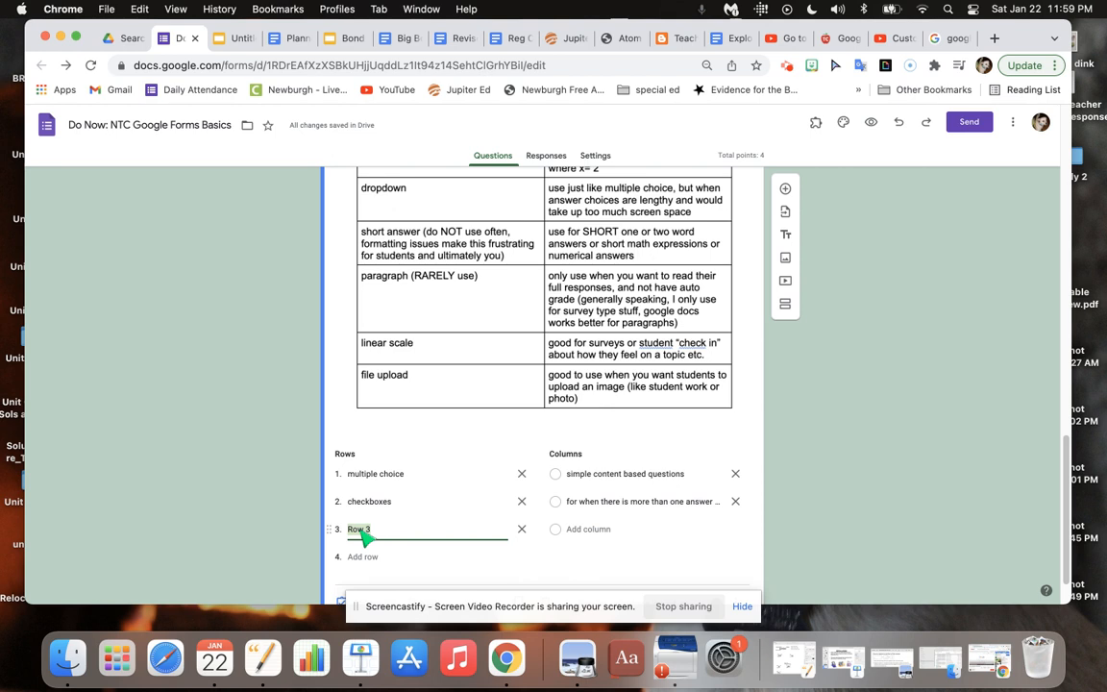
pyautogui.write('linear scale')
pyautogui.click(588, 529)
pyautogui.write('d')
pyautogui.write('heck in')
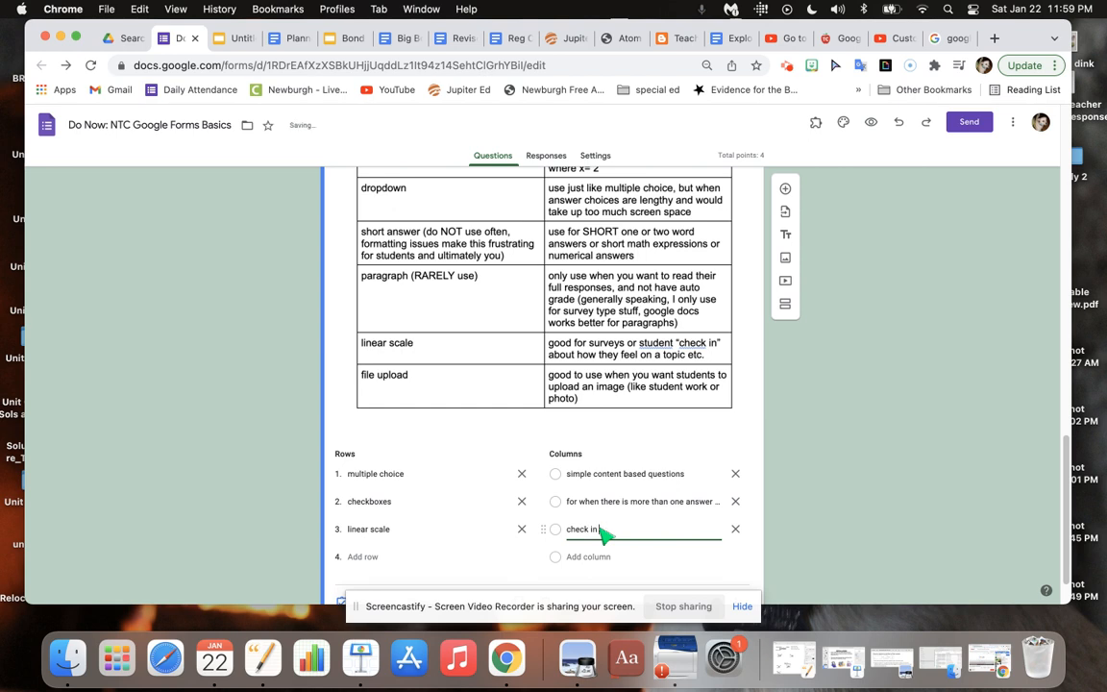
pyautogui.write('s or s')
pyautogui.click(971, 485)
# Turn on shuffled row order and limit the grid question to one response per column.
pyautogui.scroll(-1, 1069, 468)
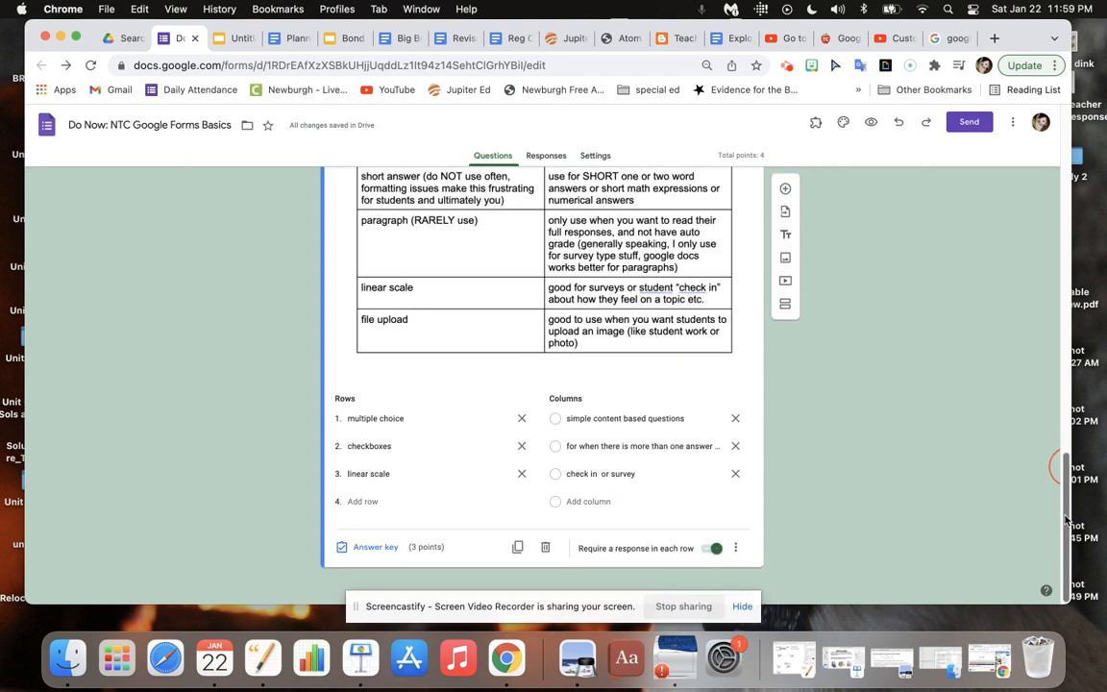
pyautogui.click(736, 549)
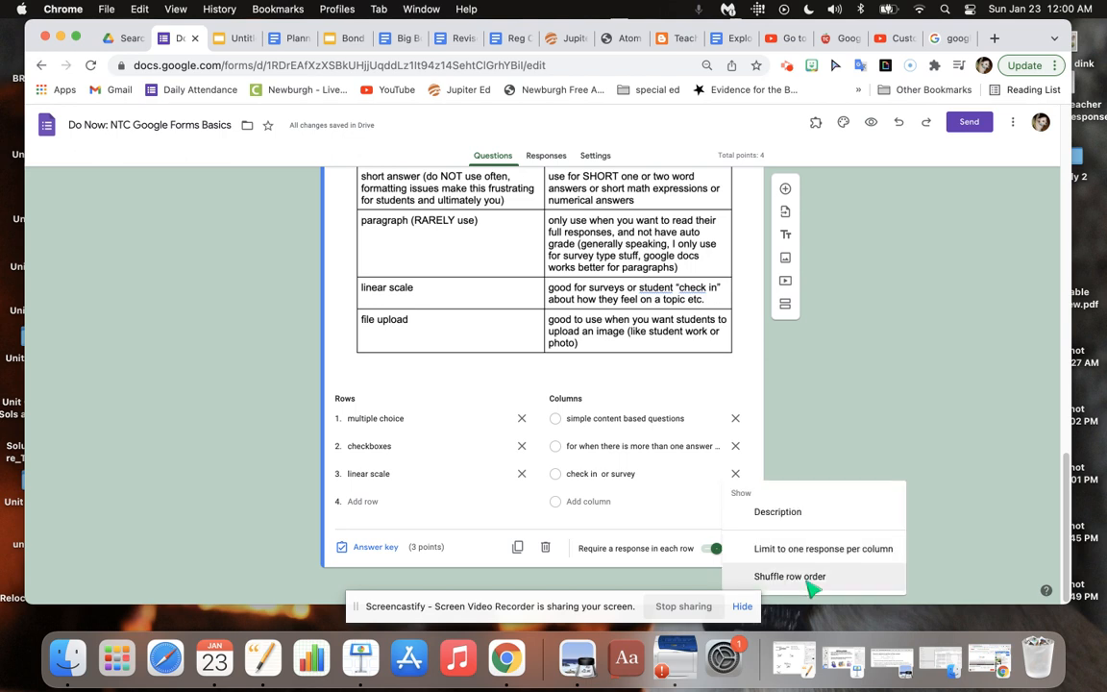
pyautogui.click(811, 580)
pyautogui.click(741, 550)
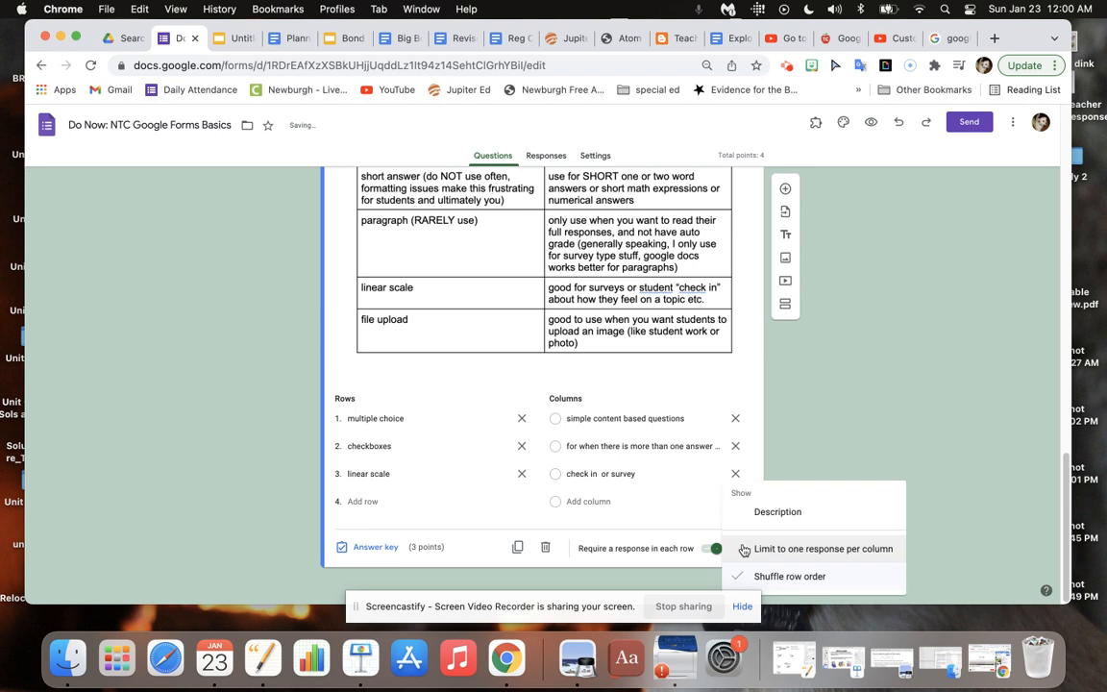
pyautogui.click(827, 555)
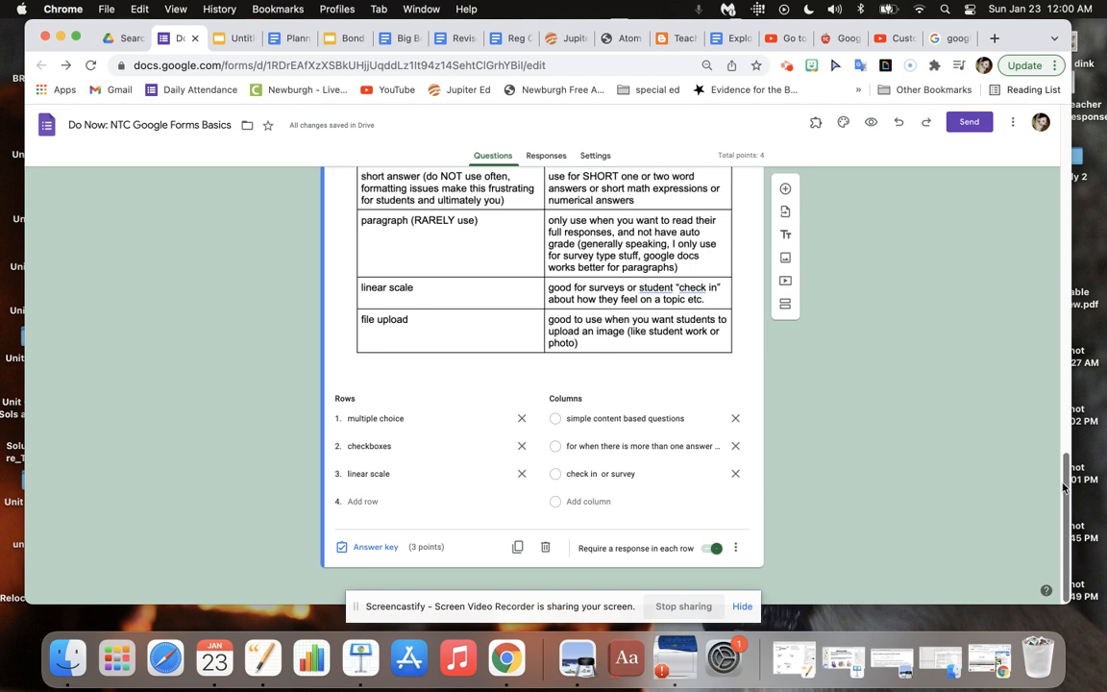
# Preview the form, answer the first question with exit tickets, digital webquests, surveys and do nows, and continue to the second section.
pyautogui.moveTo(1067, 488); pyautogui.dragTo(1067, 418)
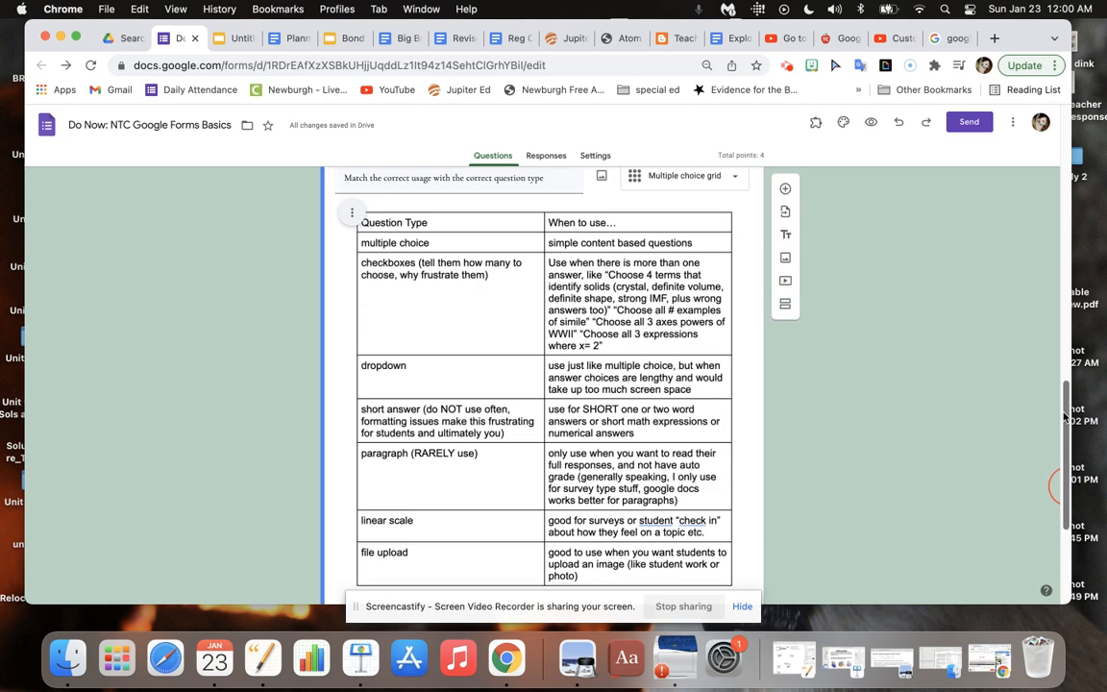
pyautogui.click(874, 125)
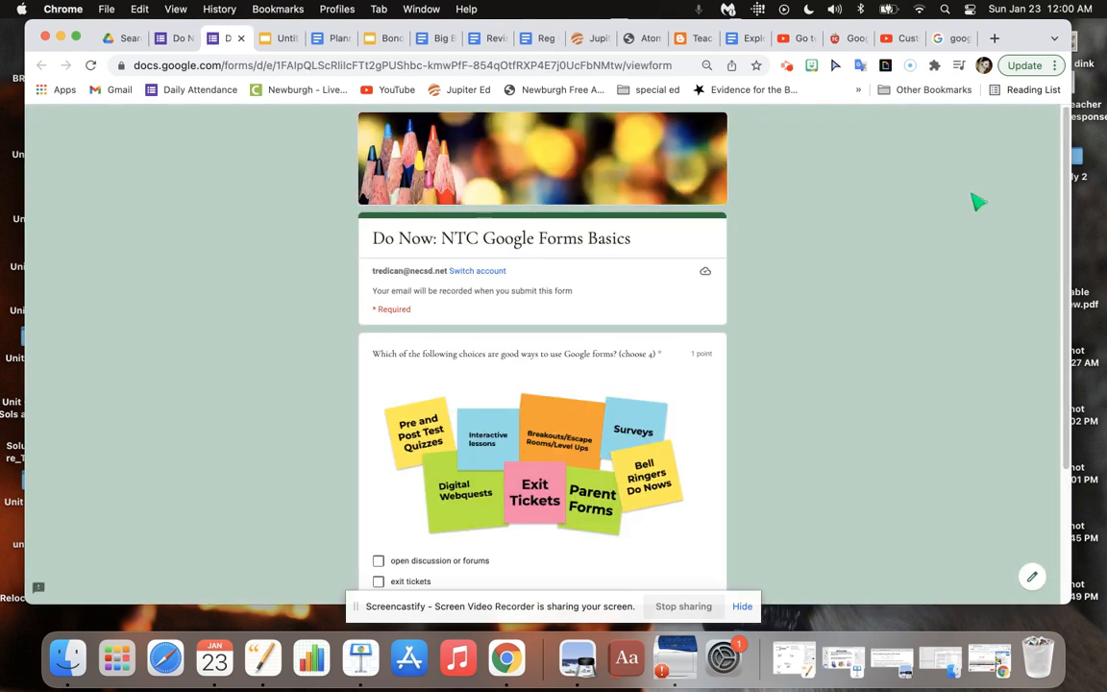
pyautogui.scroll(-3, 1065, 200)
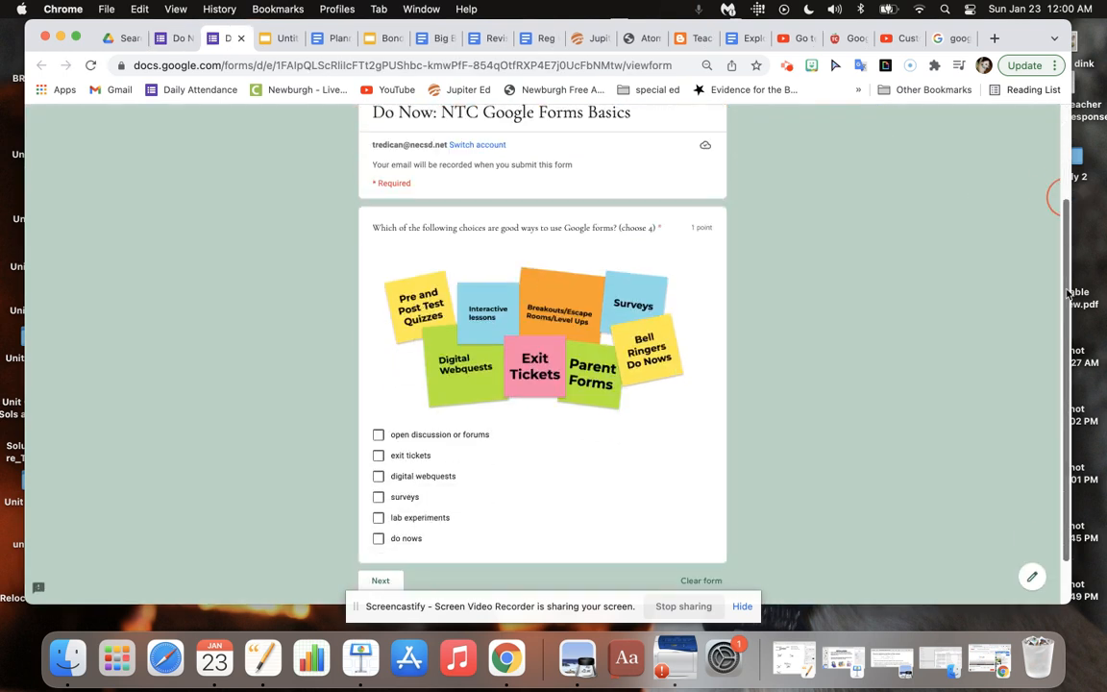
pyautogui.click(378, 425)
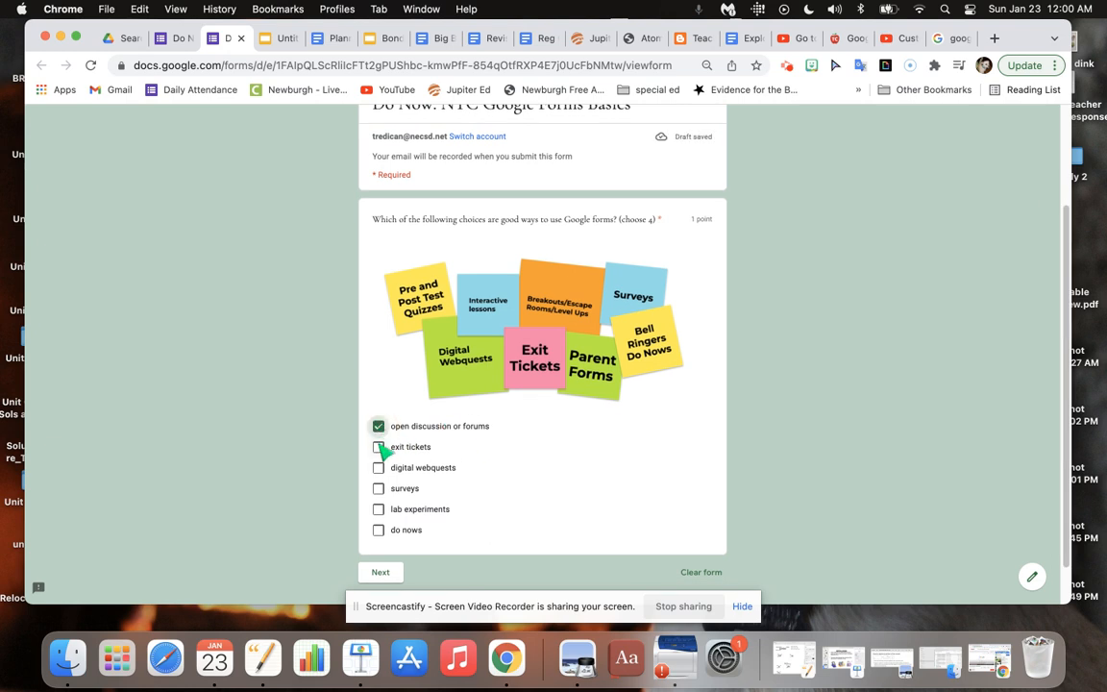
pyautogui.click(380, 445)
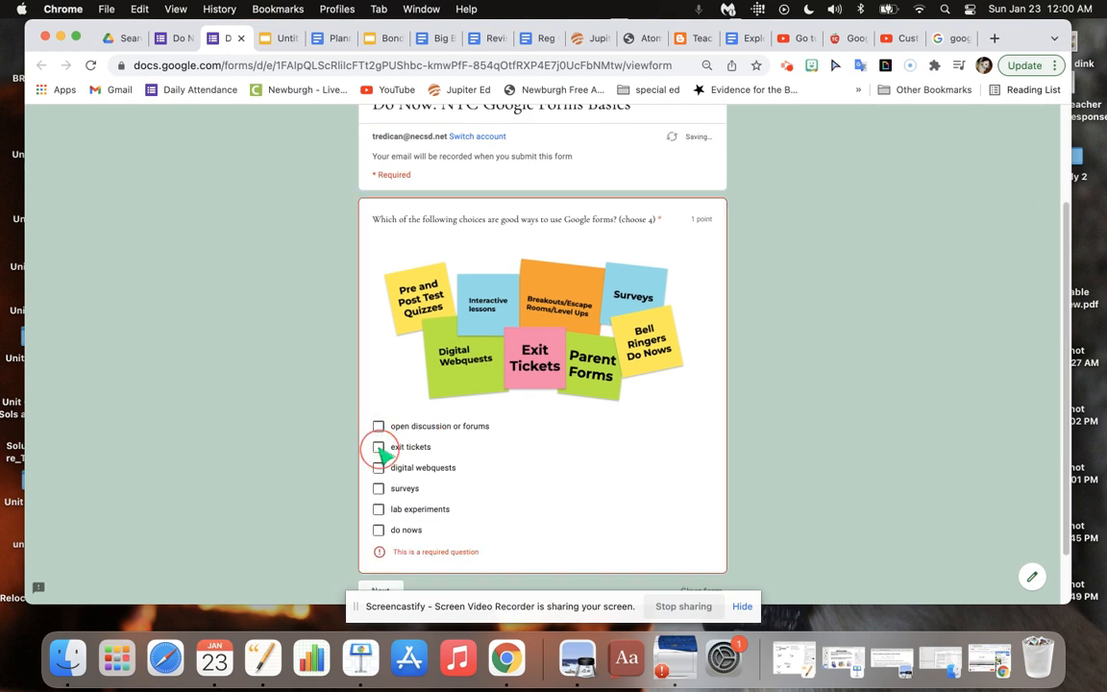
pyautogui.click(379, 449)
pyautogui.click(379, 468)
pyautogui.click(378, 488)
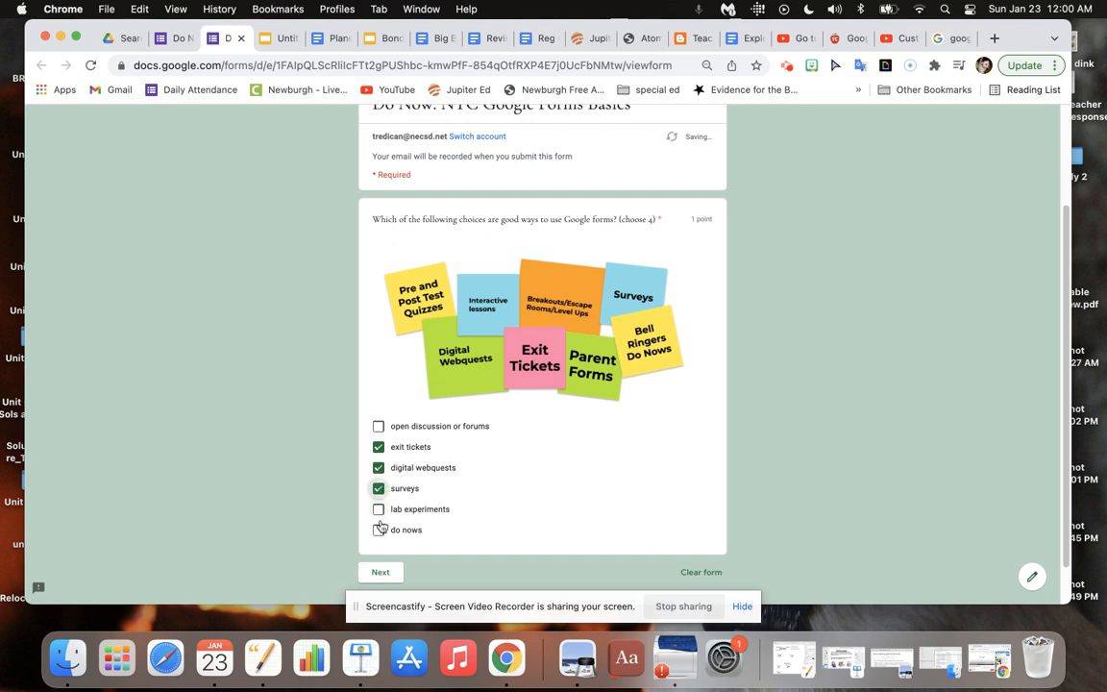
pyautogui.click(379, 531)
pyautogui.click(383, 573)
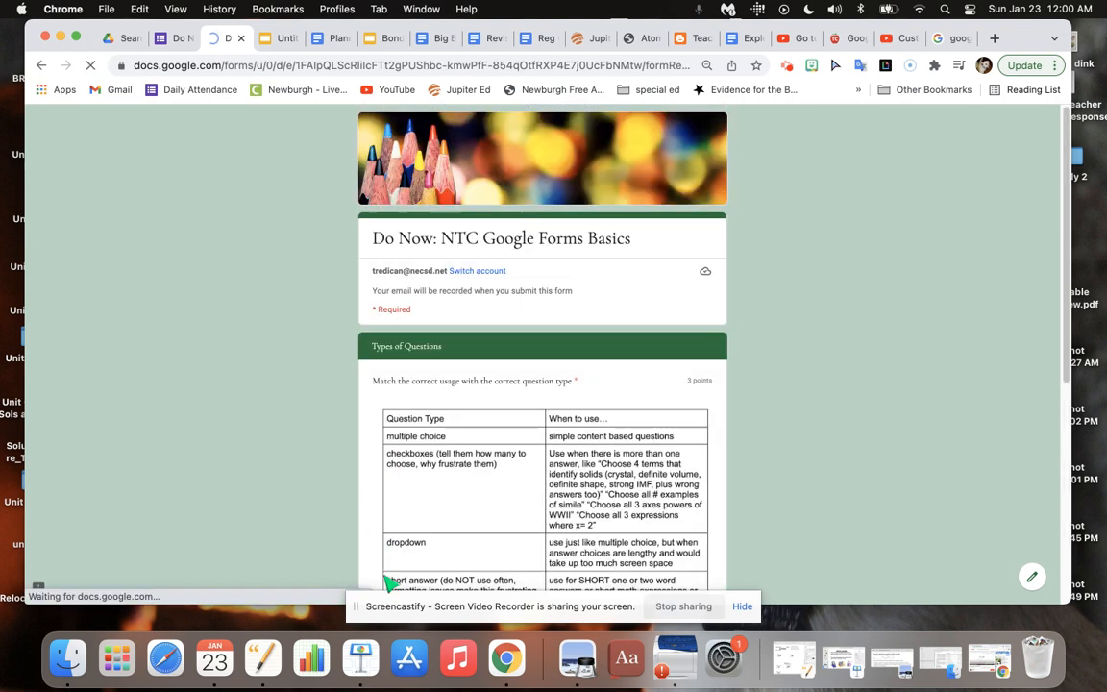
# Test the grid in the preview by matching multiple choice to simple content, checkboxes to more than one answer, and linear scale to check in or survey.
pyautogui.moveTo(1065, 280); pyautogui.dragTo(1074, 510)
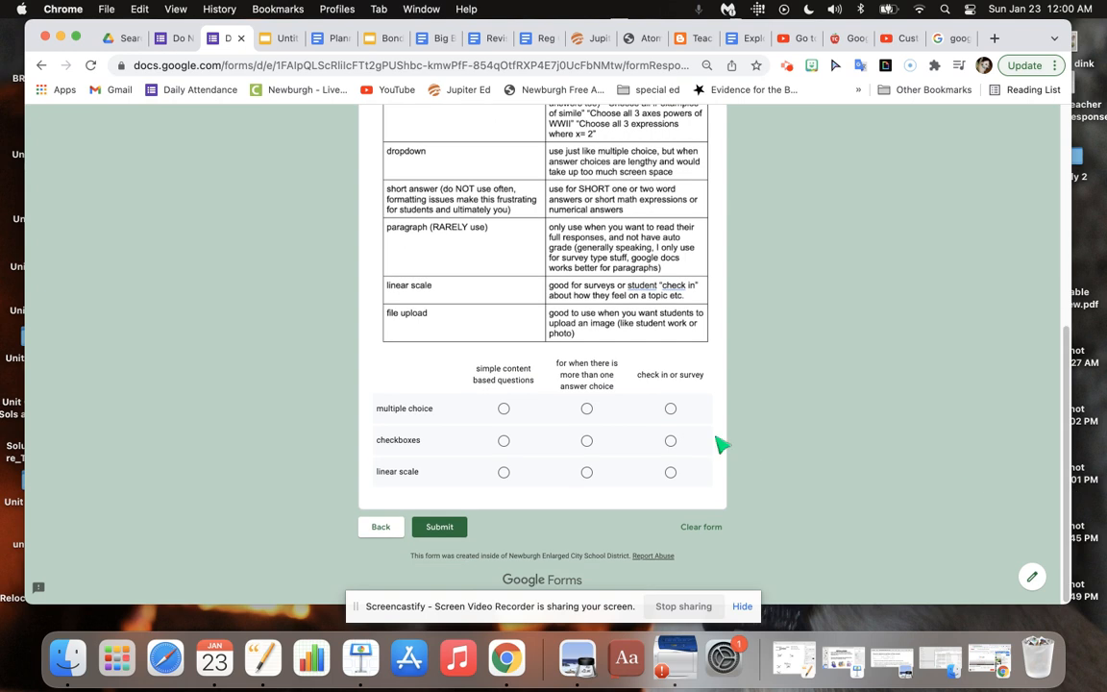
pyautogui.click(503, 408)
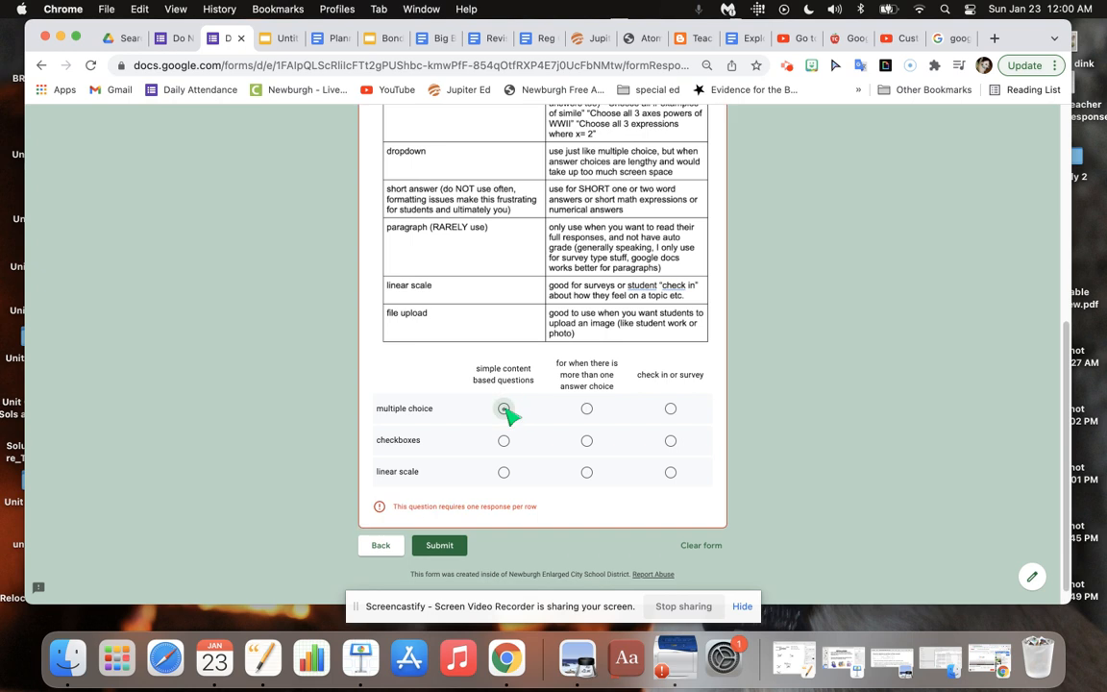
pyautogui.click(586, 408)
pyautogui.click(504, 409)
pyautogui.click(586, 440)
pyautogui.click(671, 472)
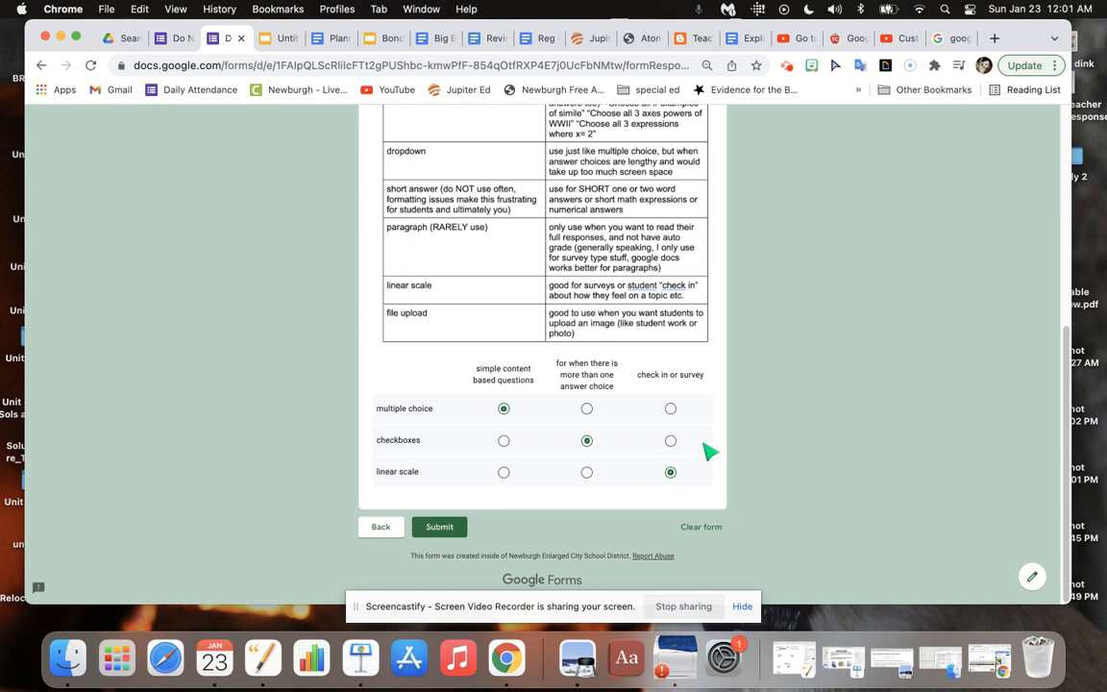
# Close the form preview and add a third section after the grid question.
pyautogui.click(241, 40)
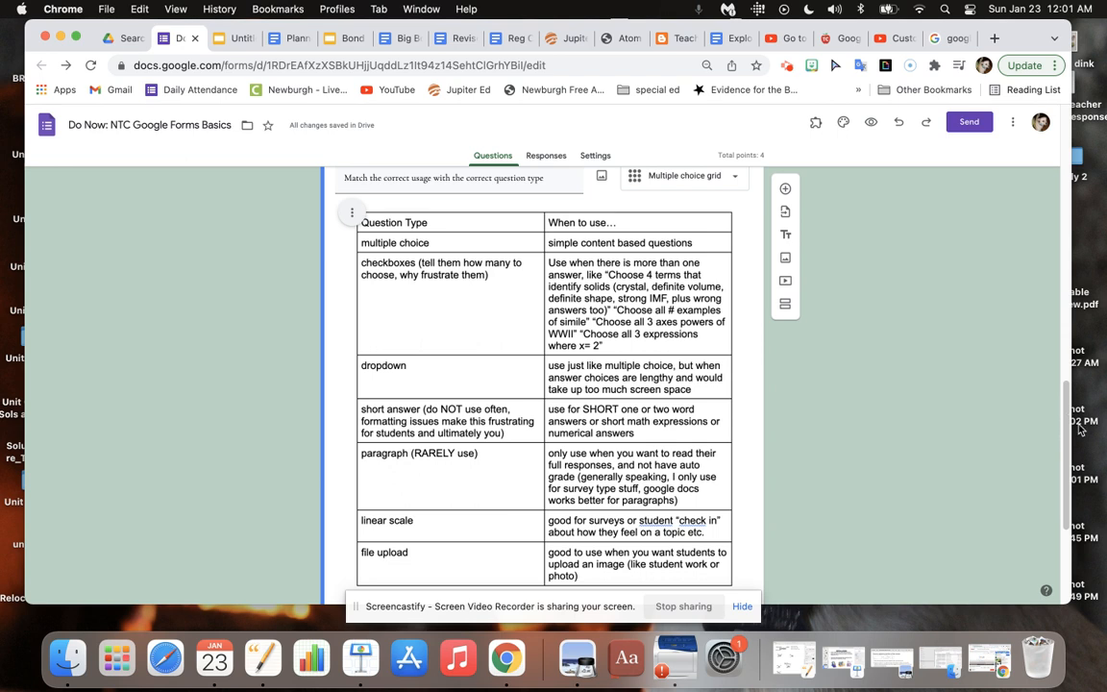
pyautogui.scroll(-5, 1061, 525)
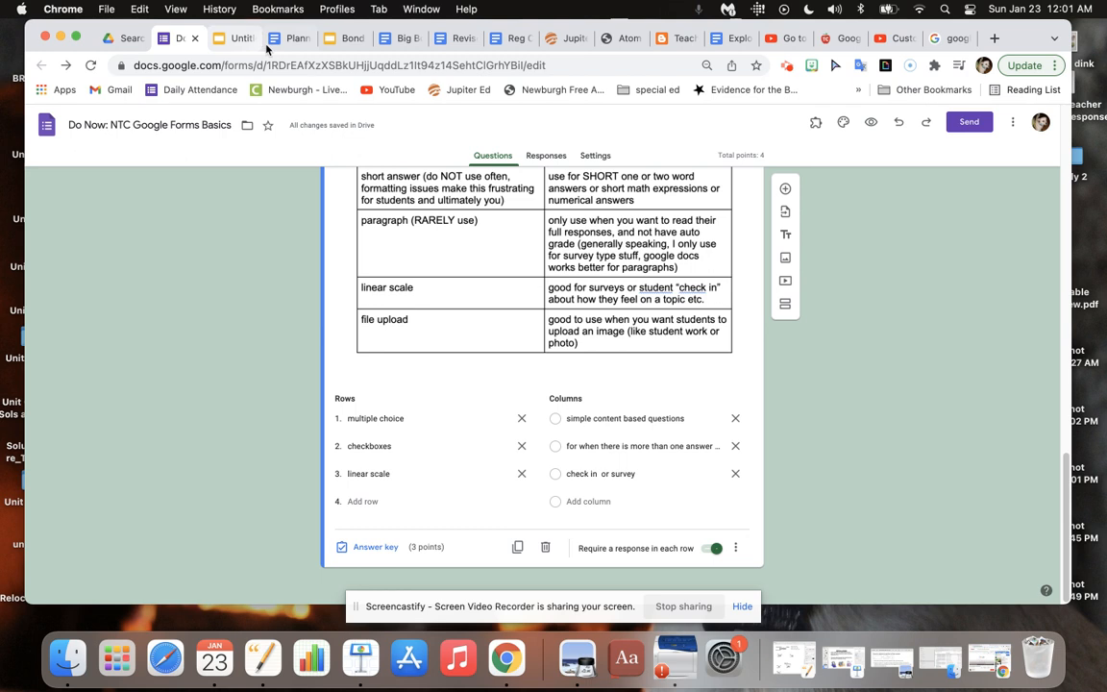
pyautogui.click(786, 304)
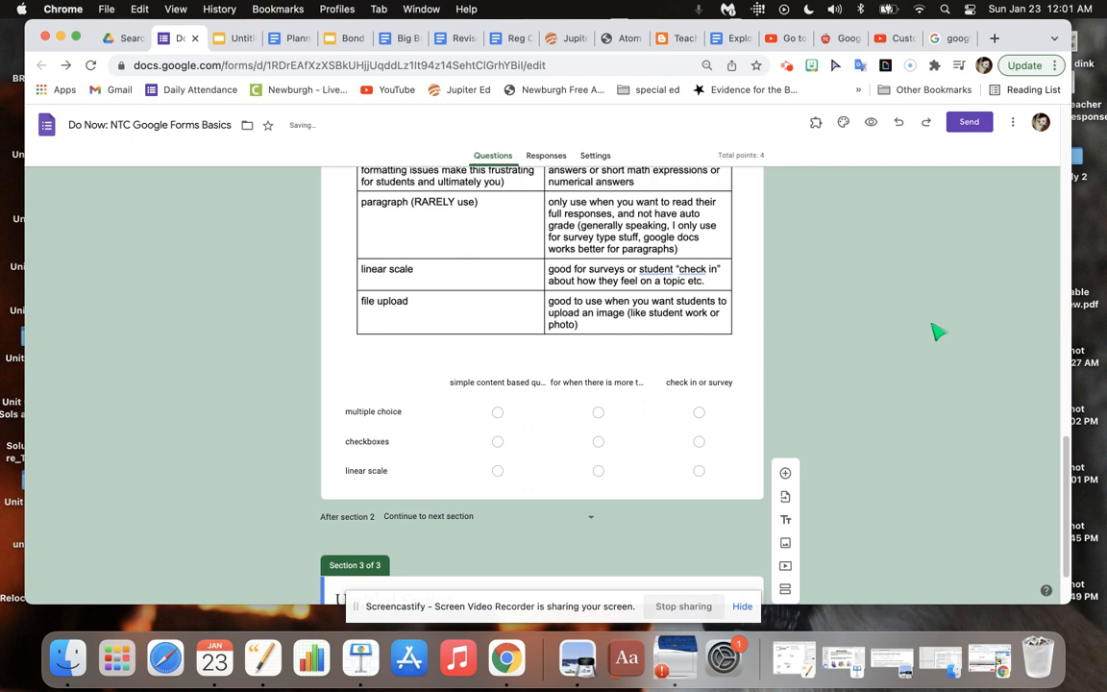
pyautogui.scroll(-2, 1058, 450)
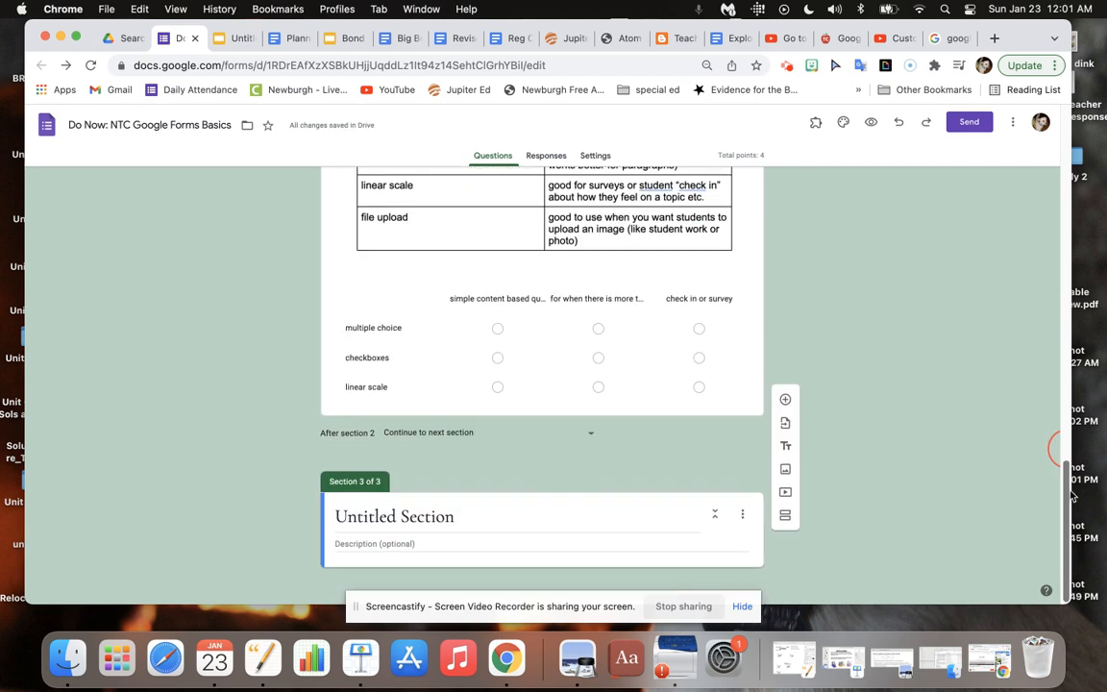
# Check the planner document for the next question topic, and title section 3 of the form "Customize Theme".
pyautogui.click(298, 41)
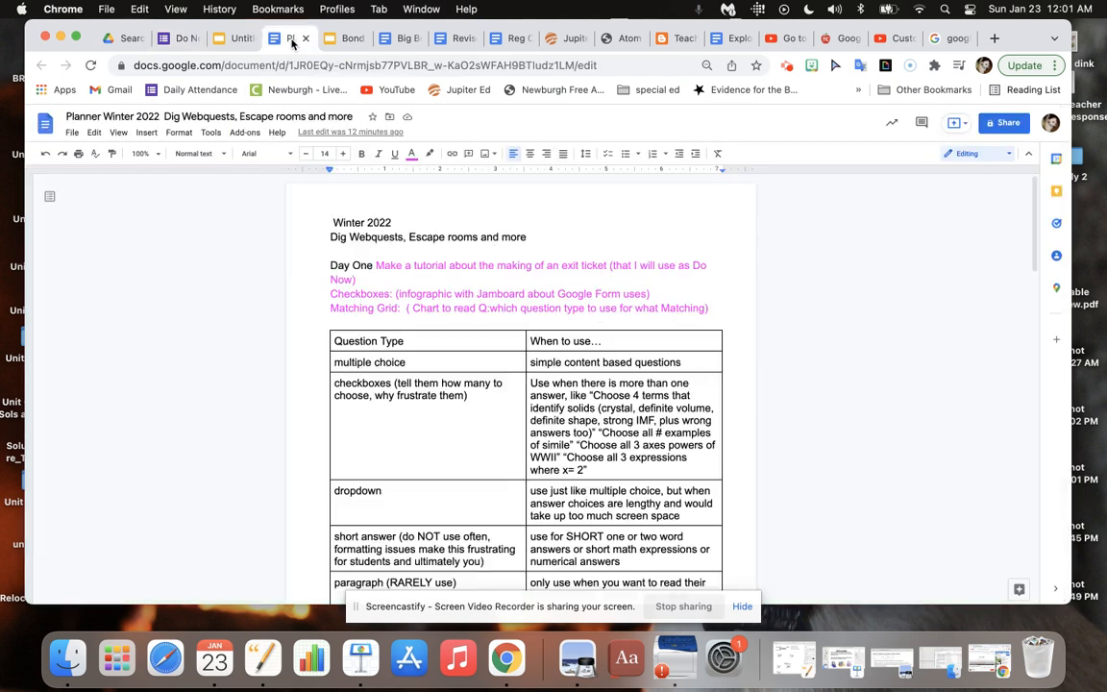
pyautogui.moveTo(1036, 245); pyautogui.dragTo(1035, 357)
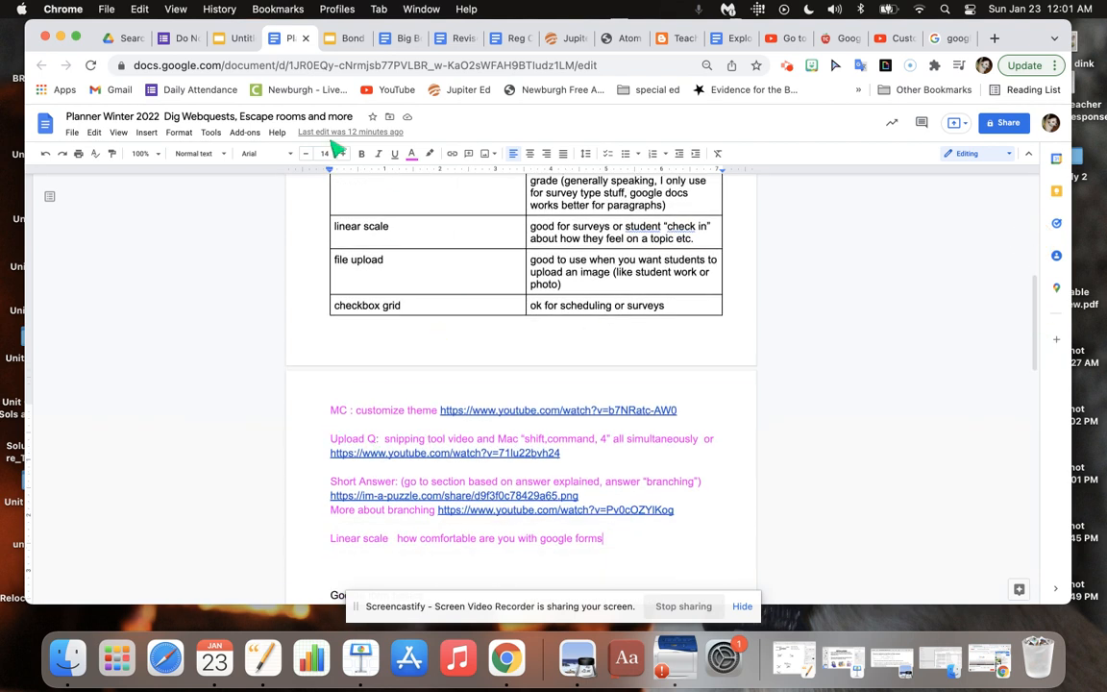
pyautogui.click(174, 48)
pyautogui.click(428, 524)
pyautogui.moveTo(486, 529); pyautogui.dragTo(317, 524)
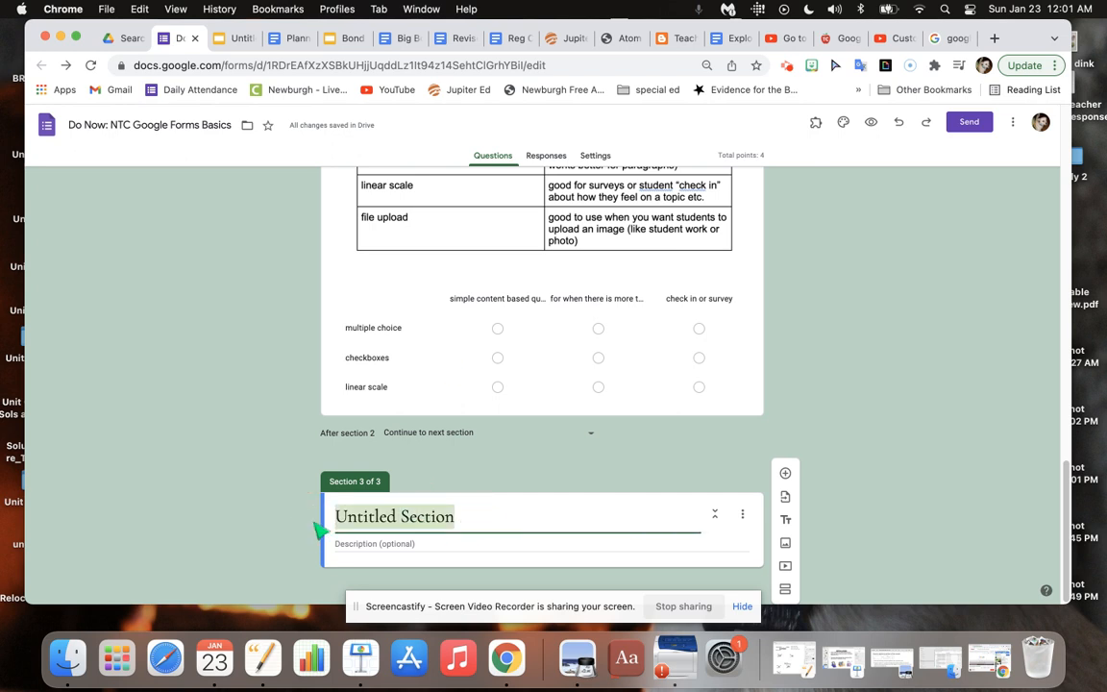
pyautogui.write('Customiz')
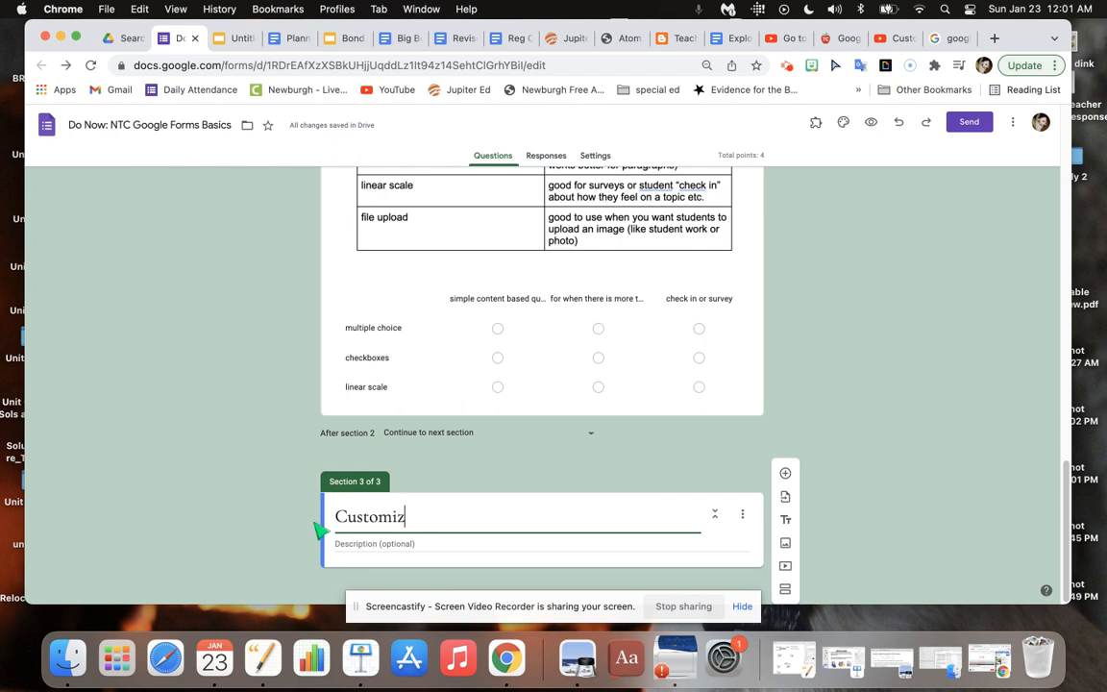
pyautogui.write('e Theme')
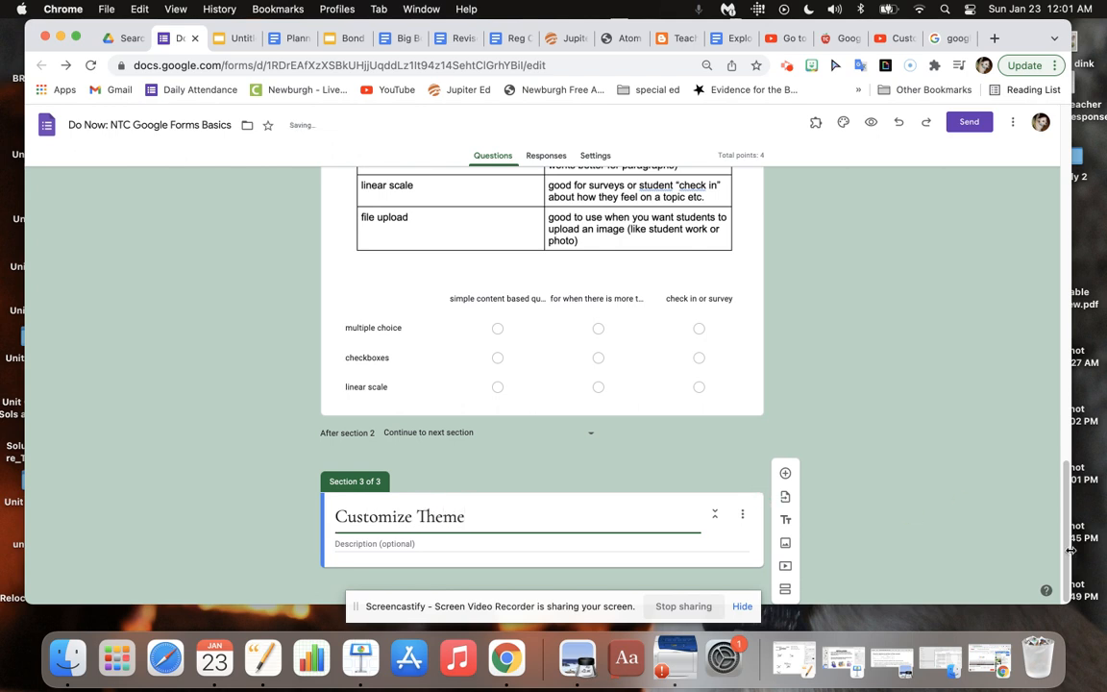
# Enter the section description "Customizing your google form theme is an important part of engaging students and/or creating a brand .".
pyautogui.moveTo(1067, 527); pyautogui.dragTo(1068, 587)
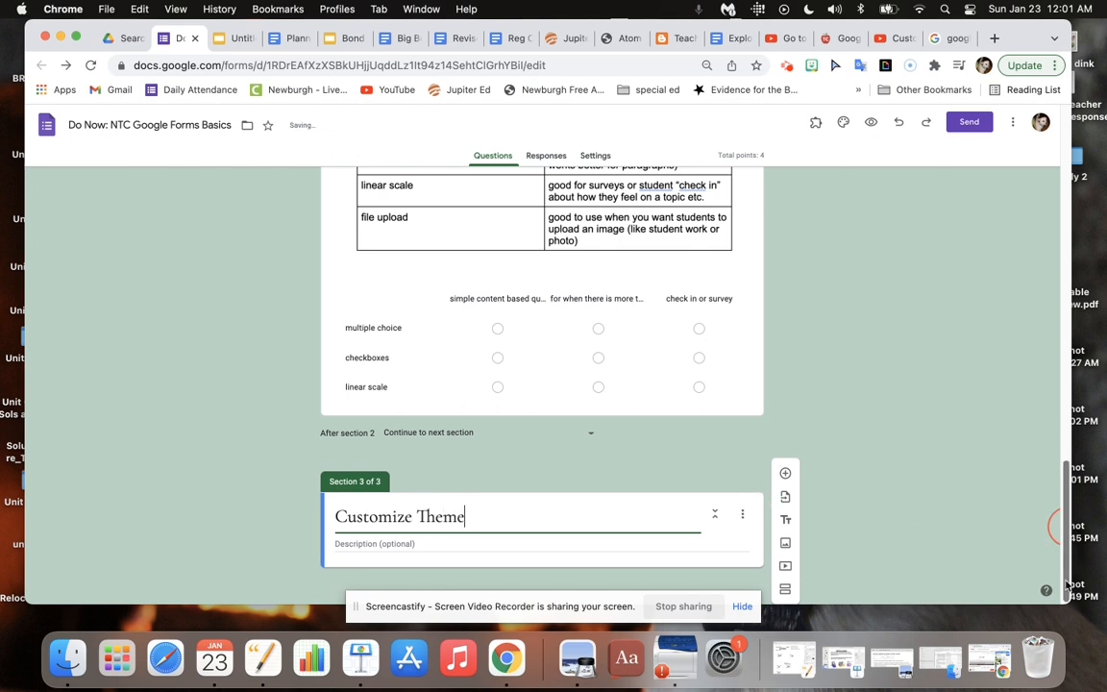
pyautogui.click(366, 548)
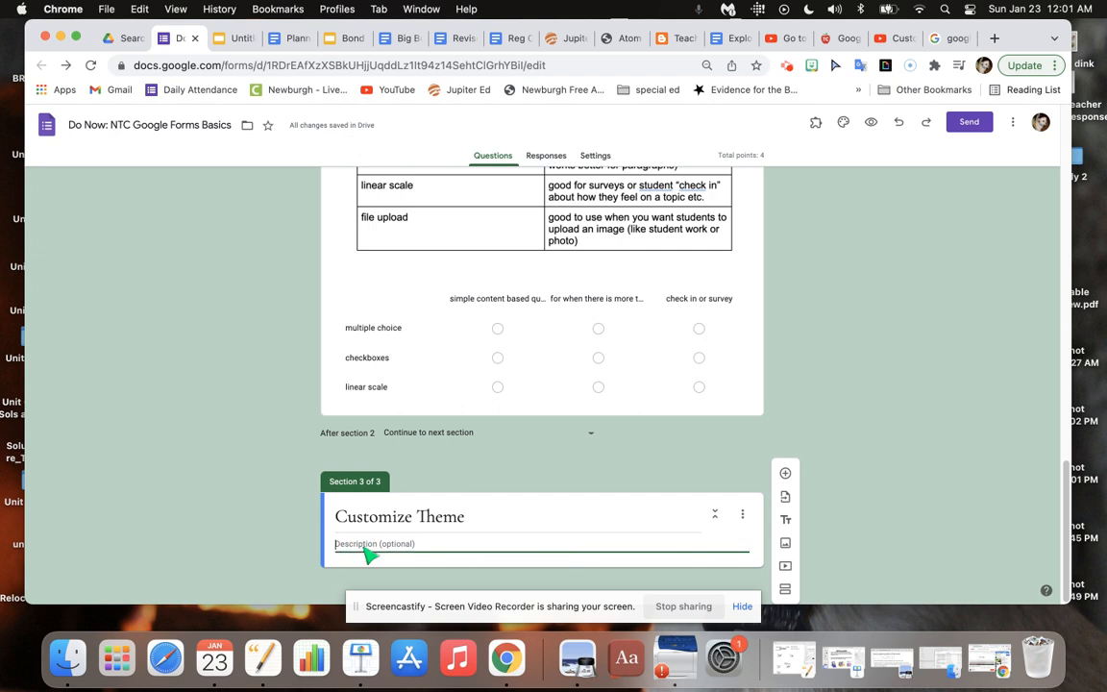
pyautogui.write('Cus')
pyautogui.press('BackSpace')
pyautogui.press('BackSpace')
pyautogui.write('theme is an important part of')
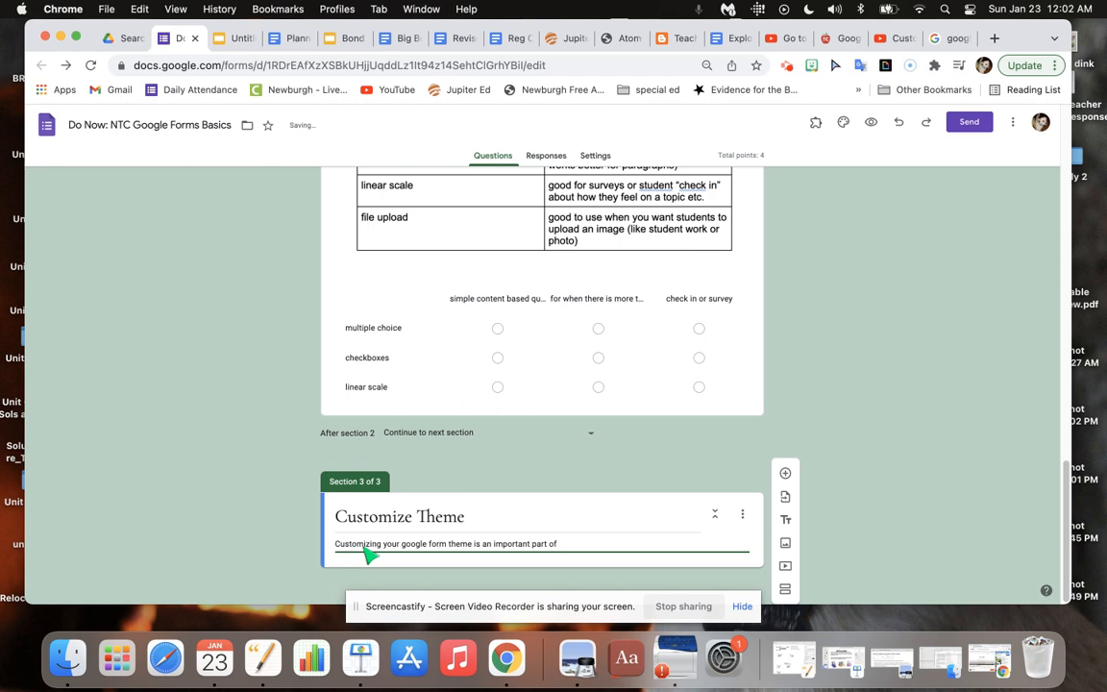
pyautogui.write('aging students and/or creating a')
pyautogui.write('bran')
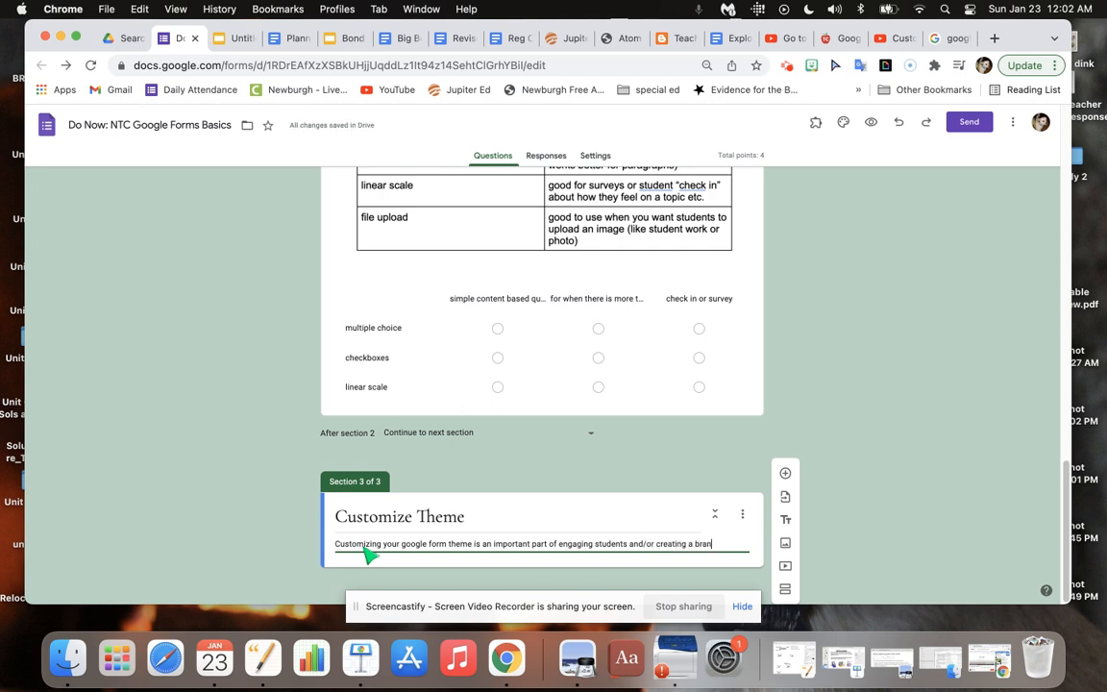
pyautogui.write('d .')
# Add a multiple choice question to section 3 asking: Which of the following icons is the "customize theme"?
pyautogui.click(787, 473)
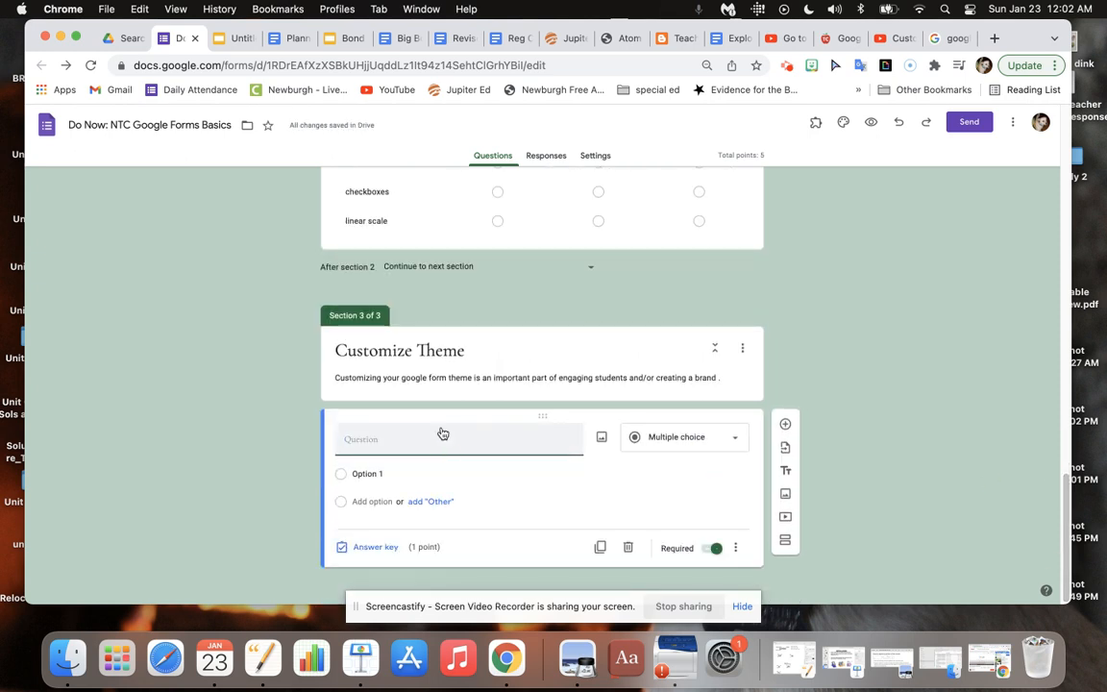
pyautogui.write('Which of the following i')
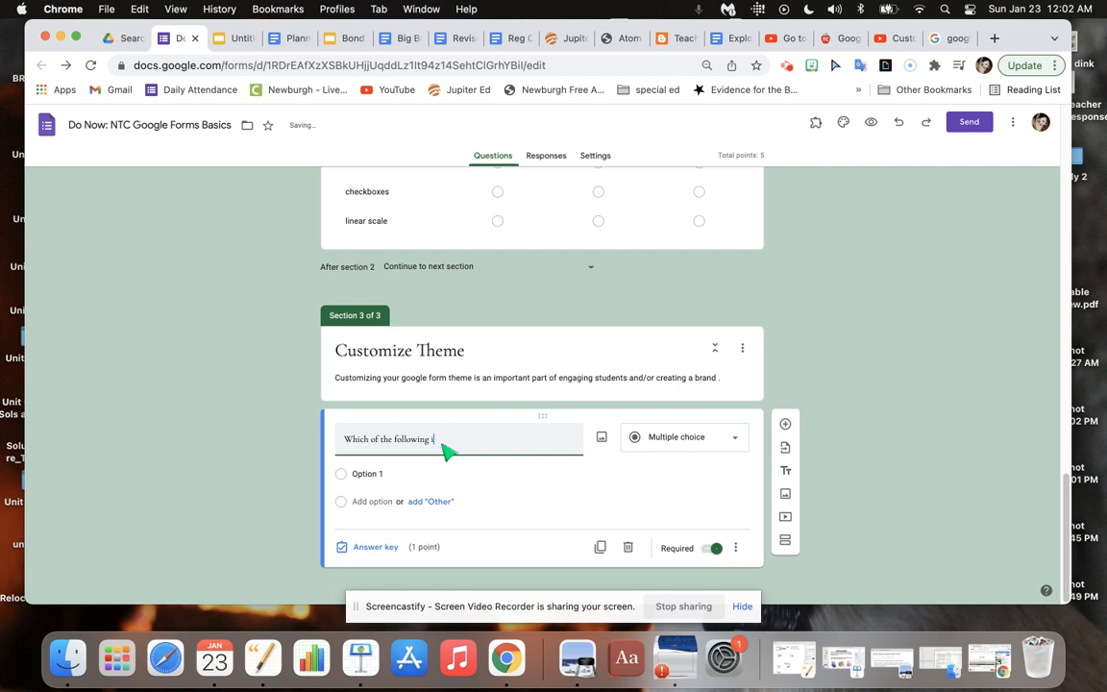
pyautogui.write('cons is the customize theme"?')
pyautogui.click(475, 440)
pyautogui.write('"')
pyautogui.click(539, 439)
pyautogui.write('"')
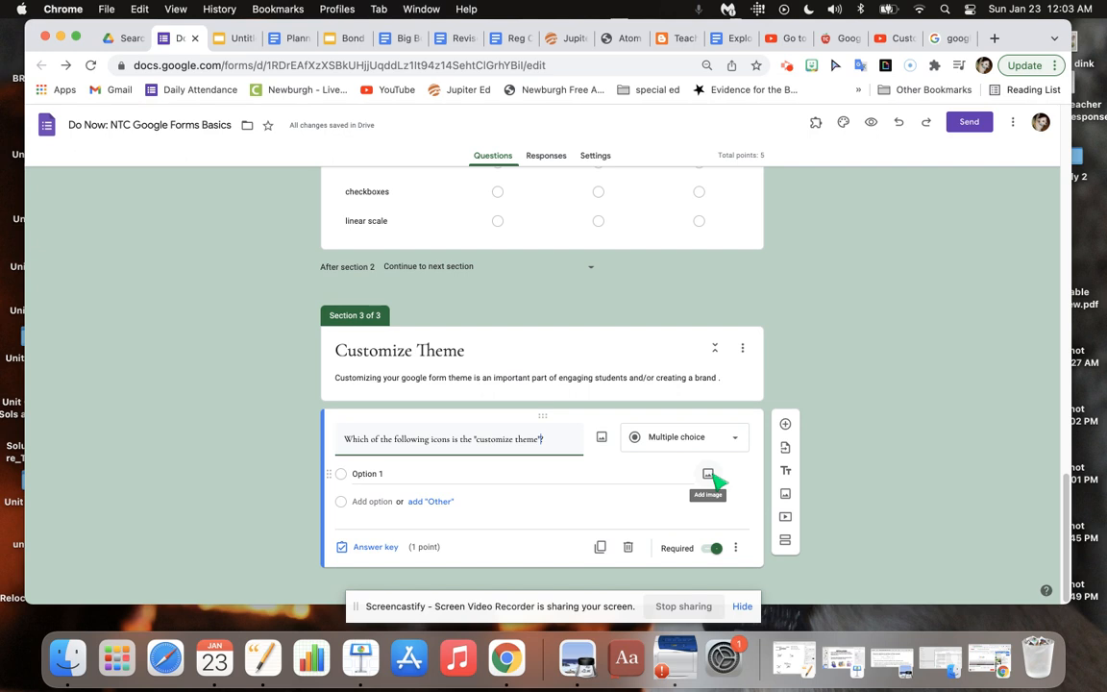
# Upload the puzzle piece icon screenshot from the desktop as the image for Option 1.
pyautogui.click(708, 474)
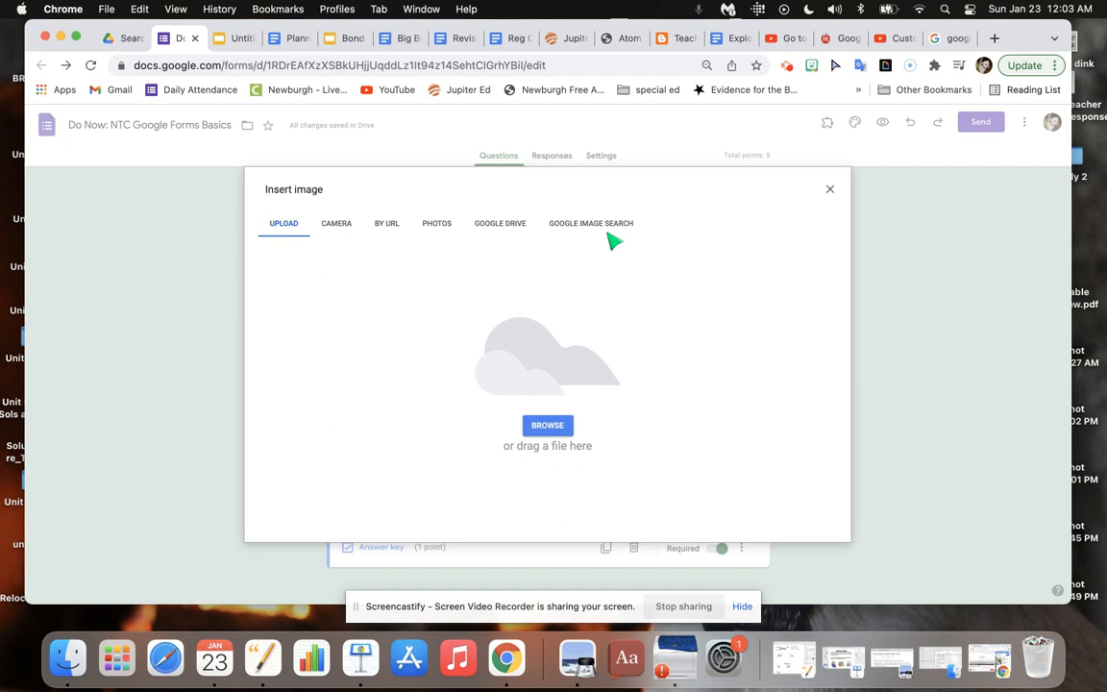
pyautogui.click(562, 426)
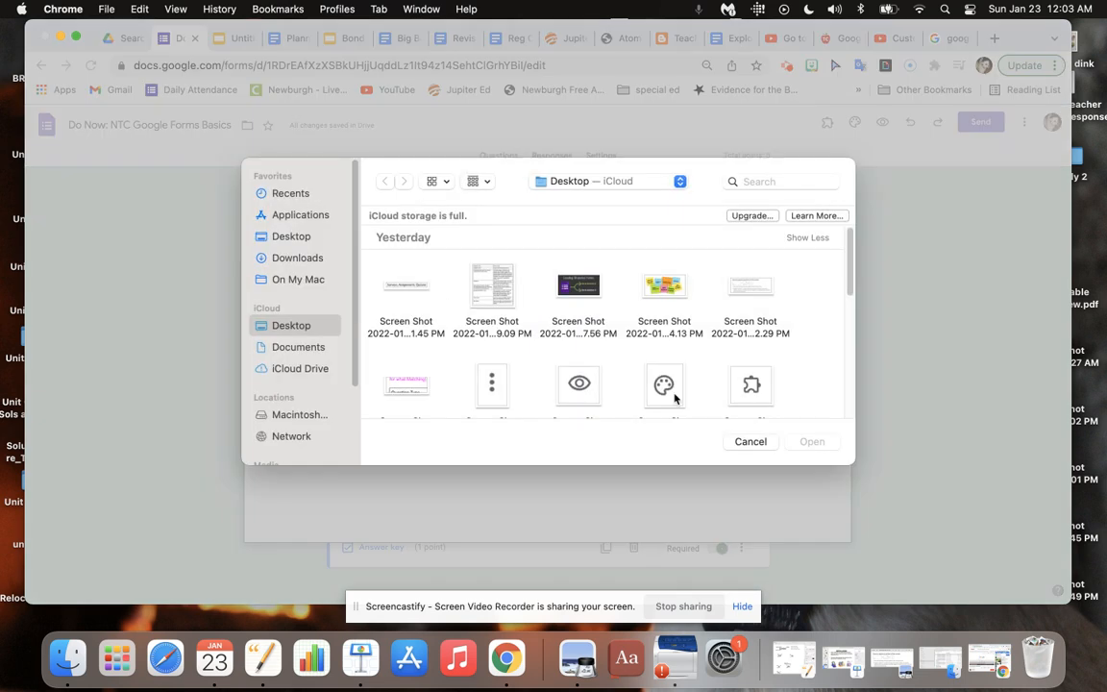
pyautogui.click(753, 387)
pyautogui.doubleClick(752, 388)
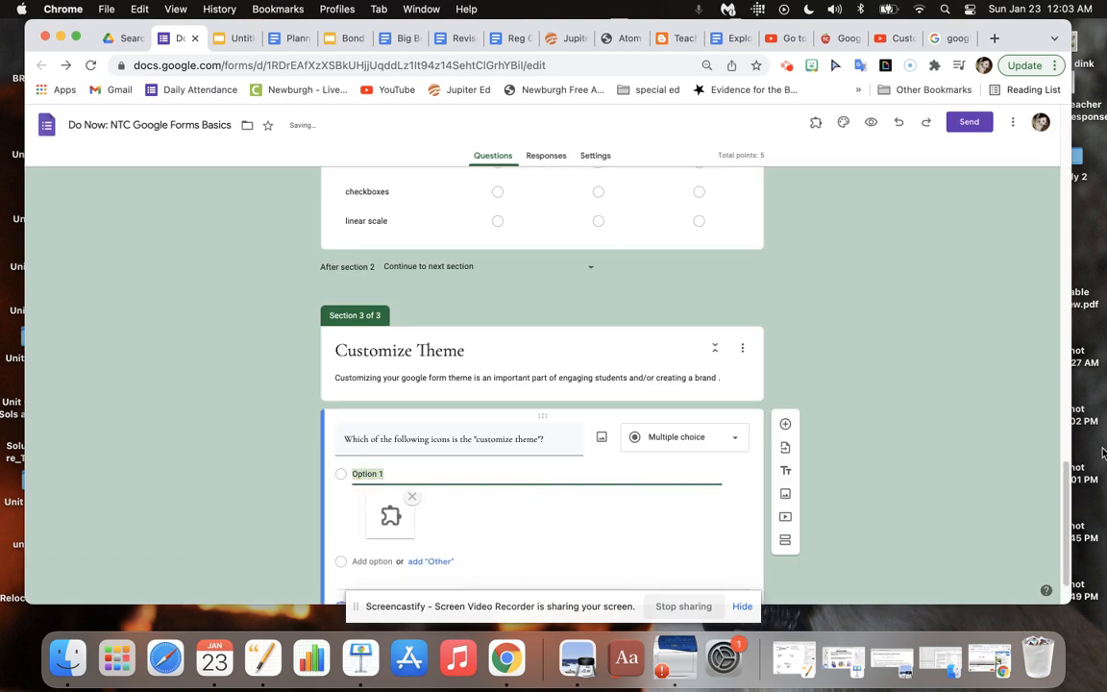
# Add Option 2 and upload the palette icon screenshot as its image.
pyautogui.moveTo(1066, 479); pyautogui.dragTo(1066, 502)
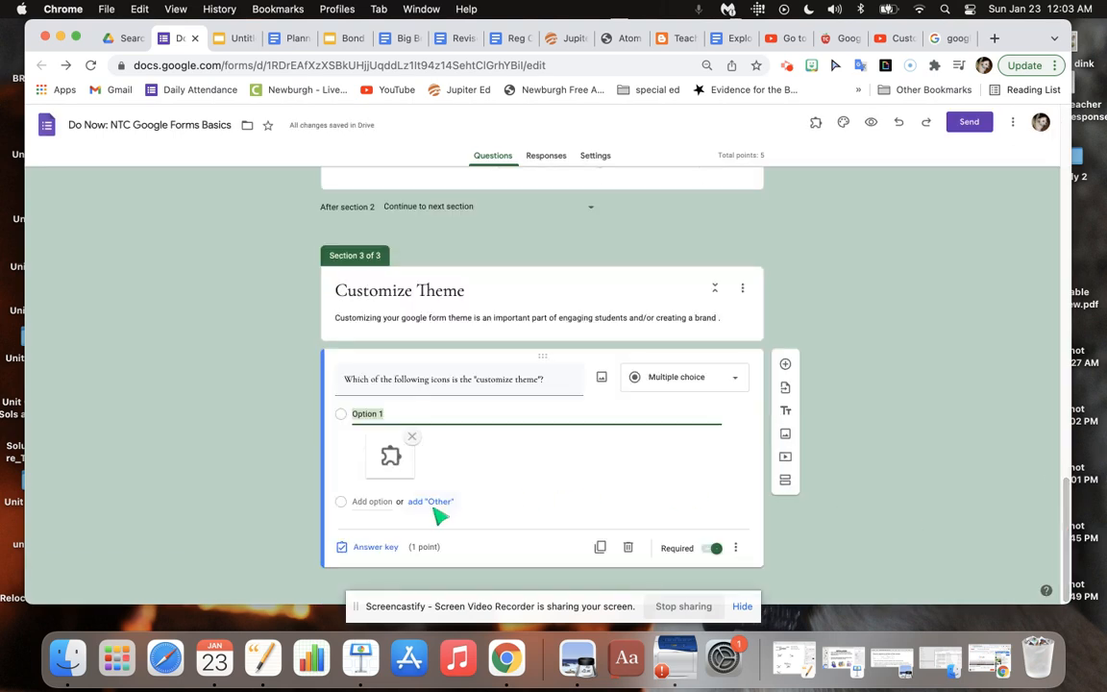
pyautogui.click(365, 503)
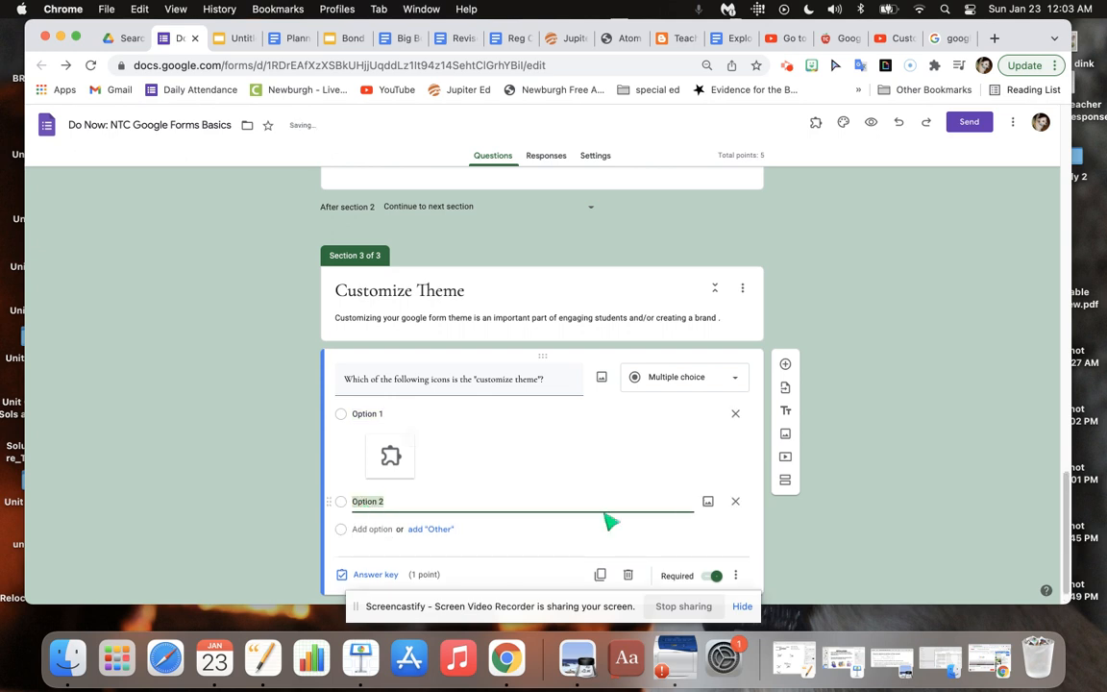
pyautogui.click(707, 500)
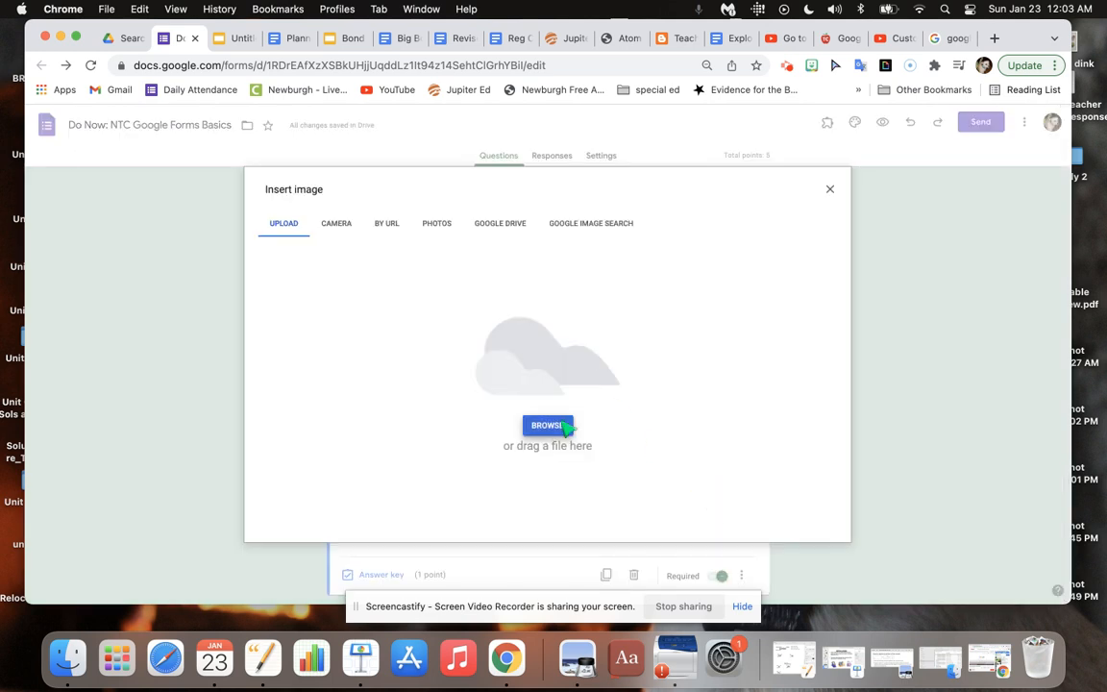
pyautogui.click(547, 425)
pyautogui.click(664, 386)
pyautogui.doubleClick(664, 387)
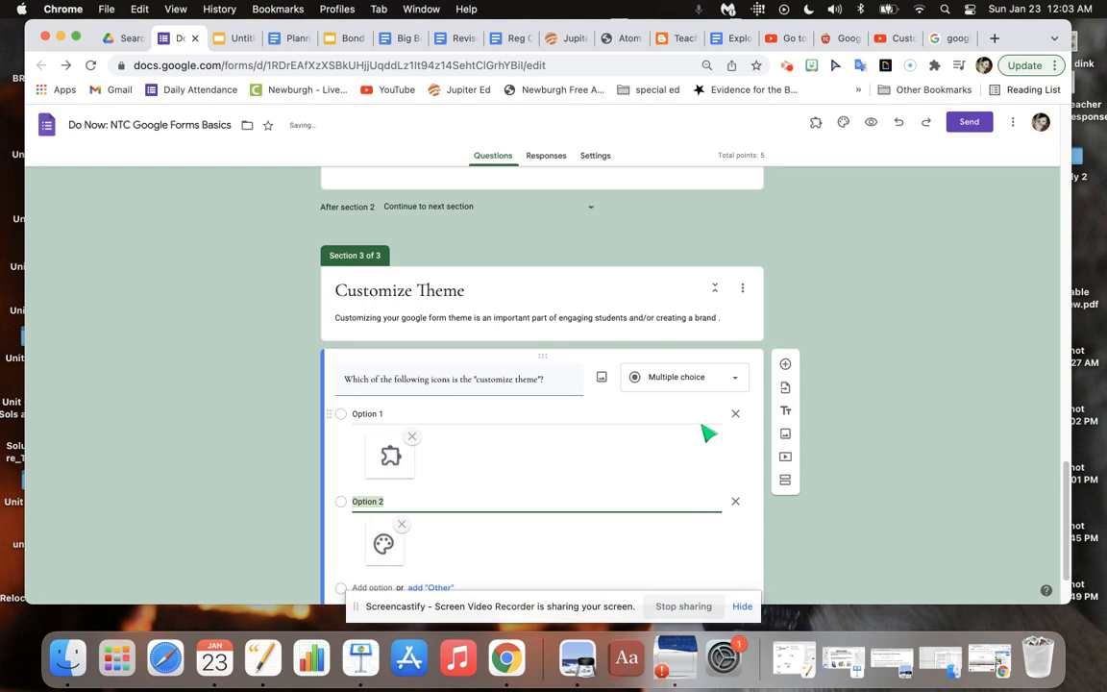
# Add Option 3 and upload the eye icon screenshot as its image.
pyautogui.scroll(-2, 1064, 486)
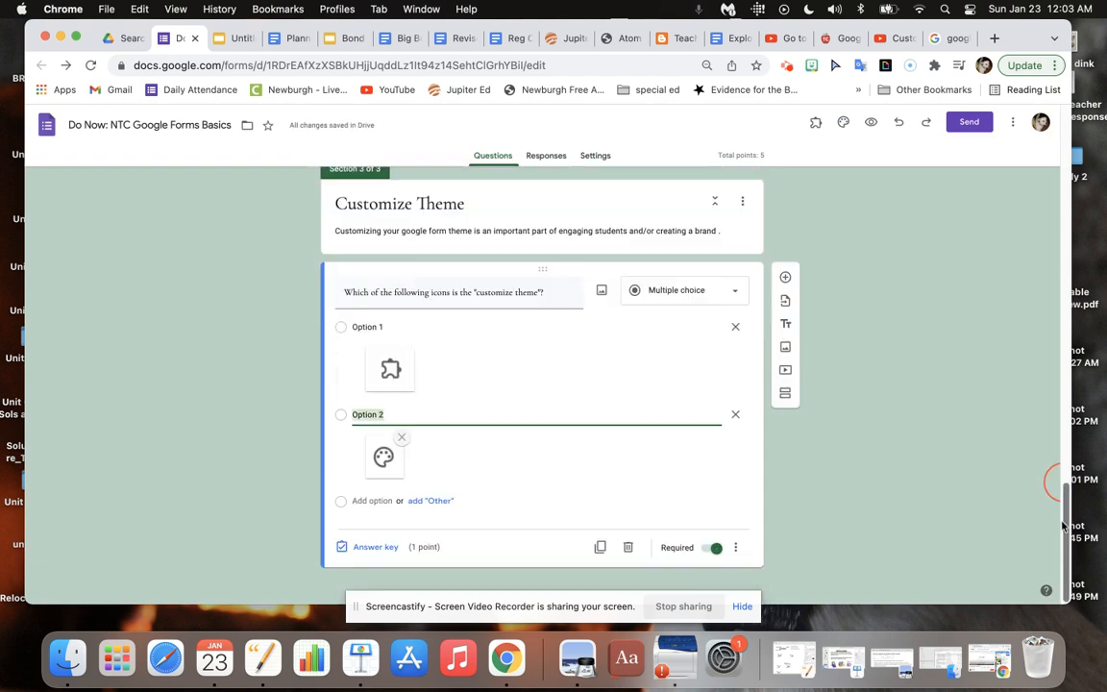
pyautogui.click(371, 503)
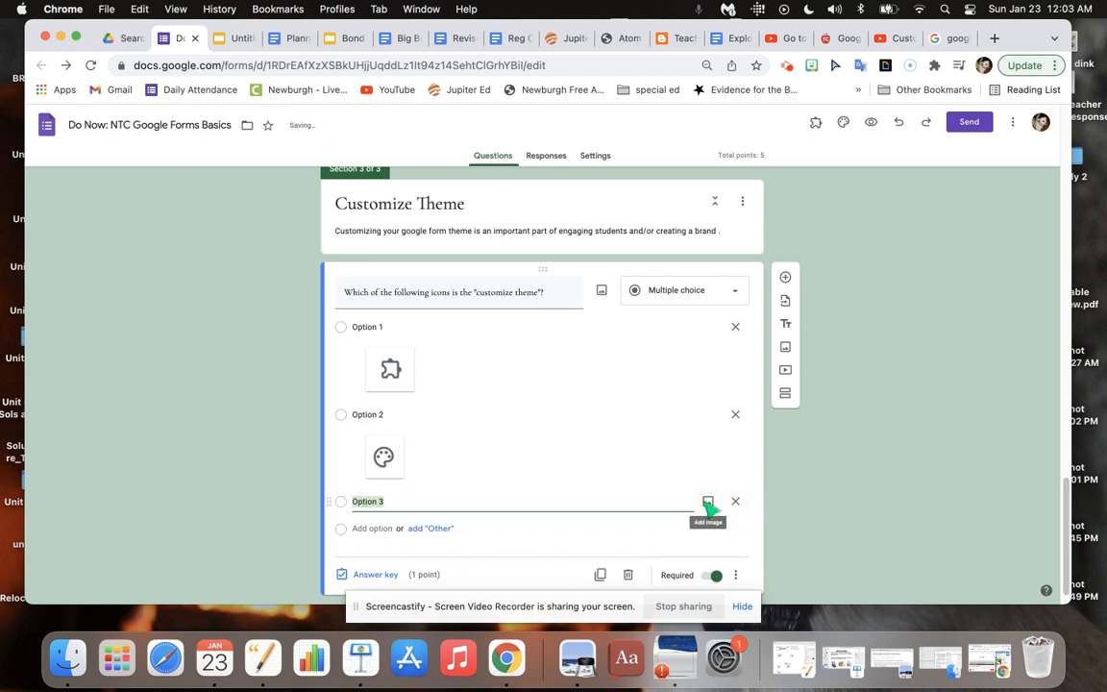
pyautogui.click(707, 502)
pyautogui.click(556, 423)
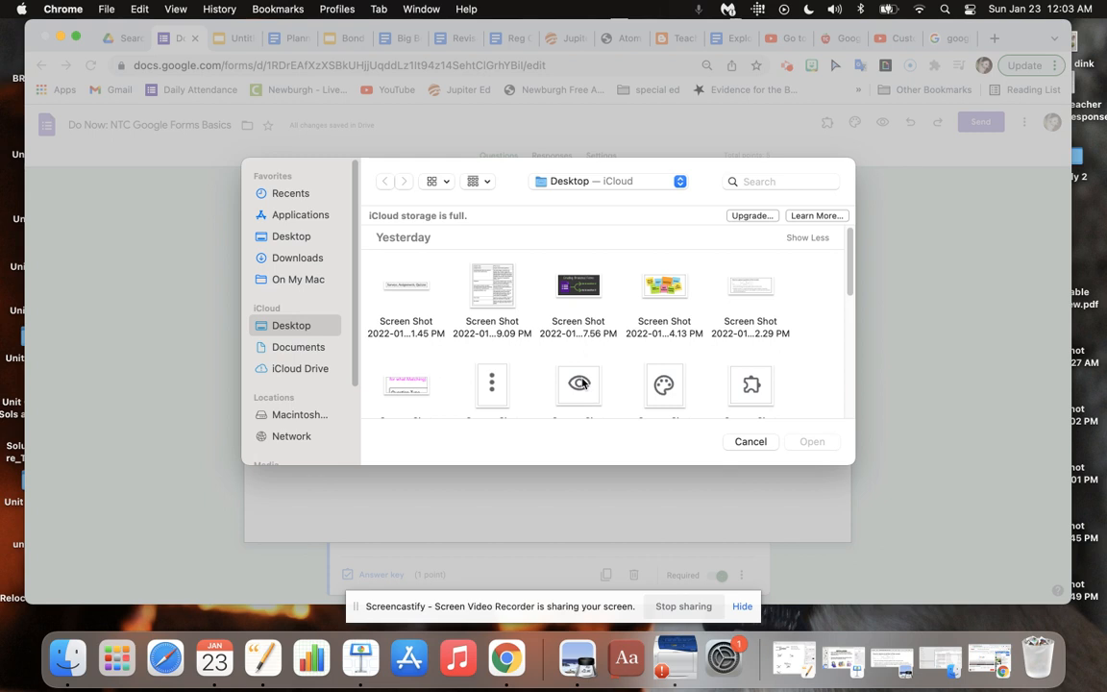
pyautogui.doubleClick(581, 384)
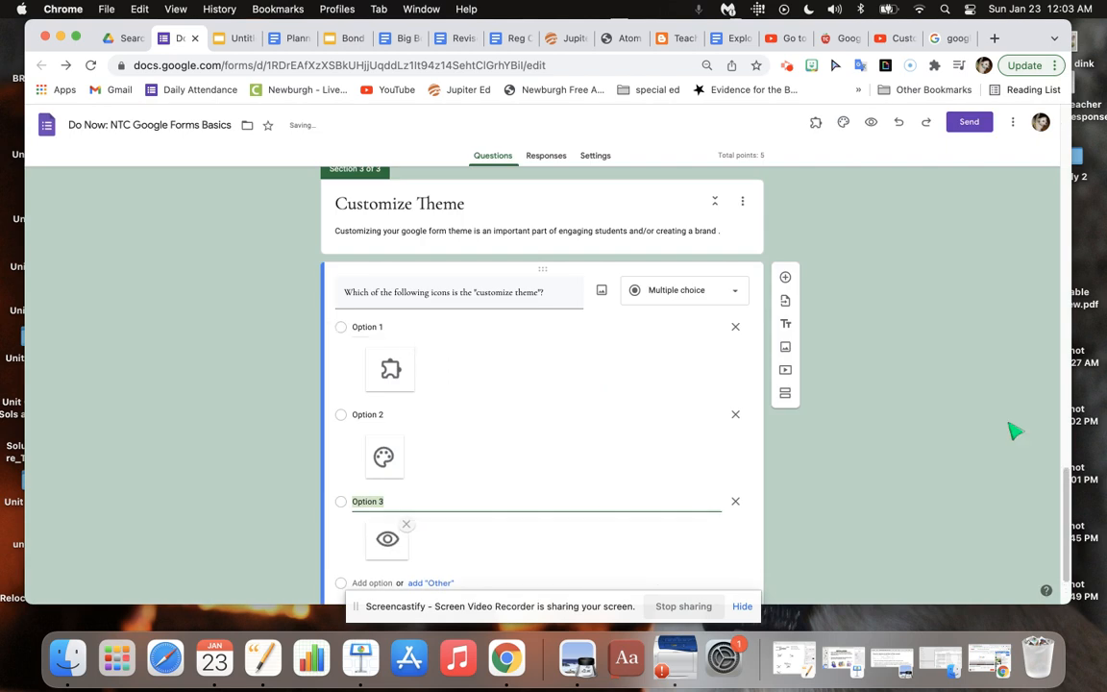
# Mark Option 2, the palette icon, as the correct answer in the question's answer key.
pyautogui.scroll(-2, 961, 481)
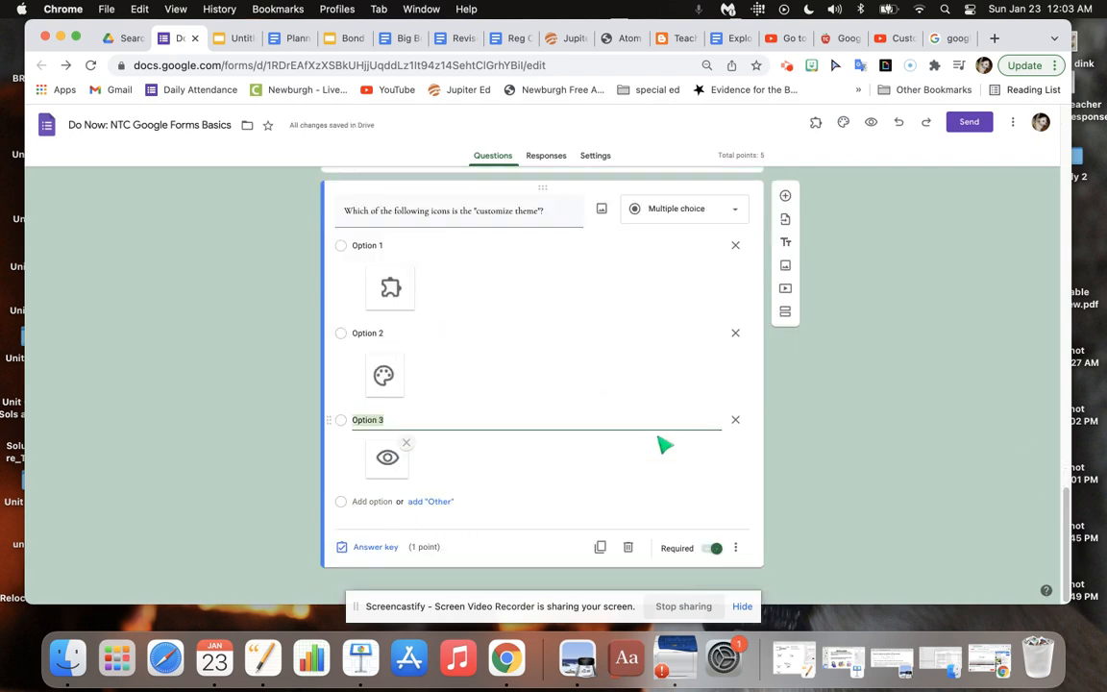
pyautogui.click(372, 547)
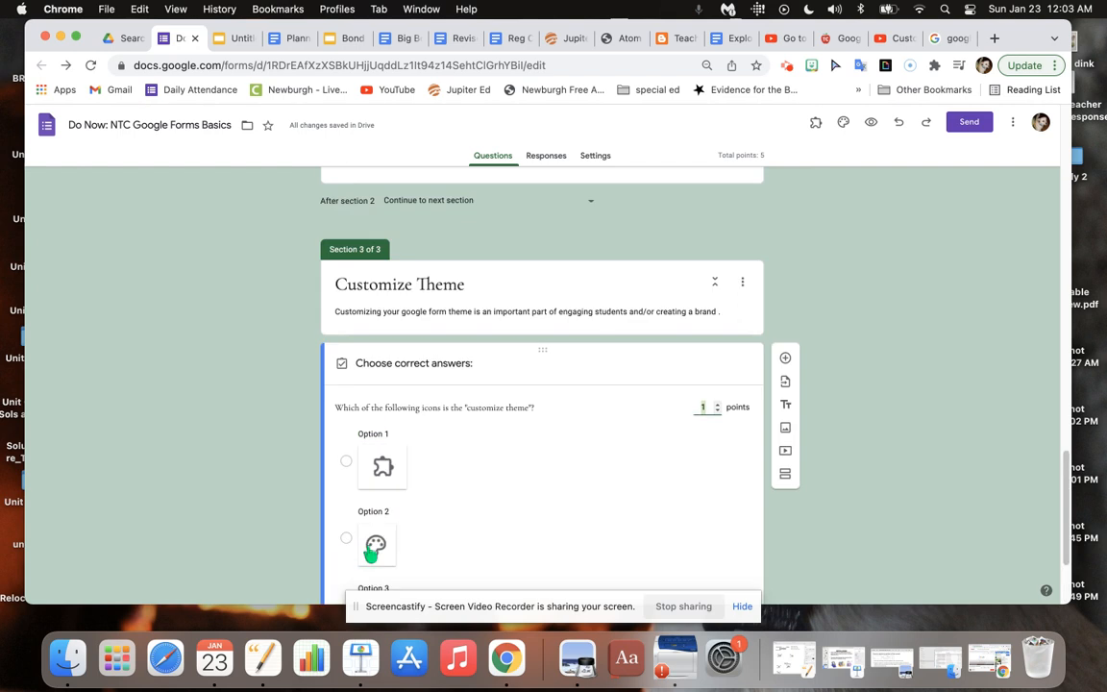
pyautogui.click(348, 538)
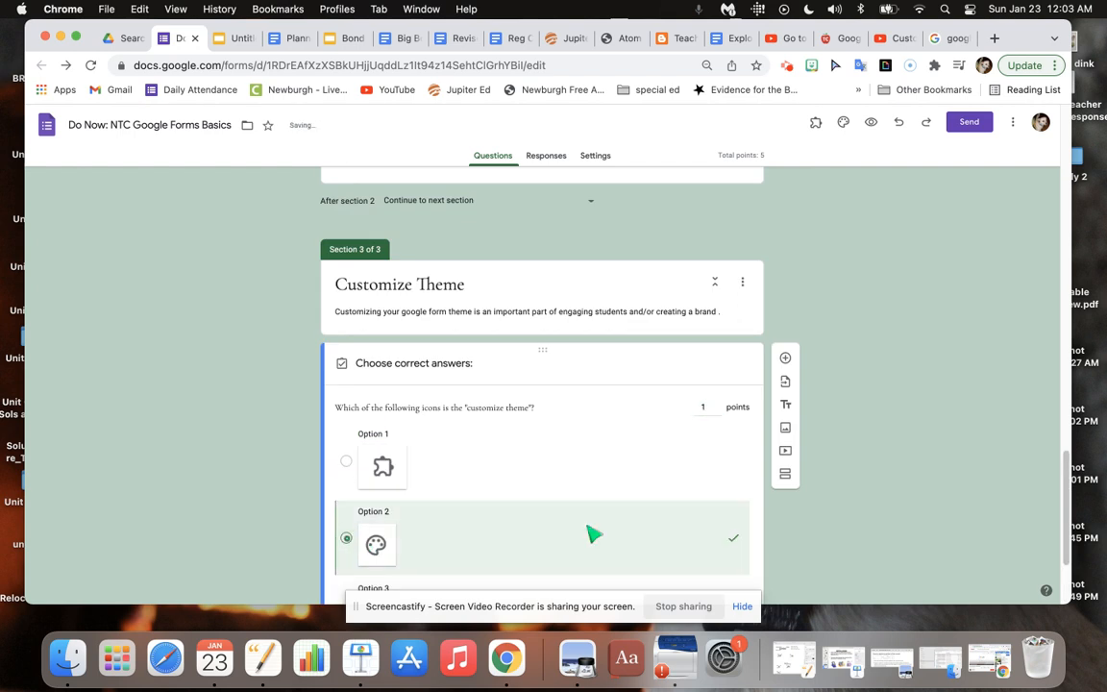
pyautogui.scroll(-3, 673, 543)
pyautogui.click(735, 550)
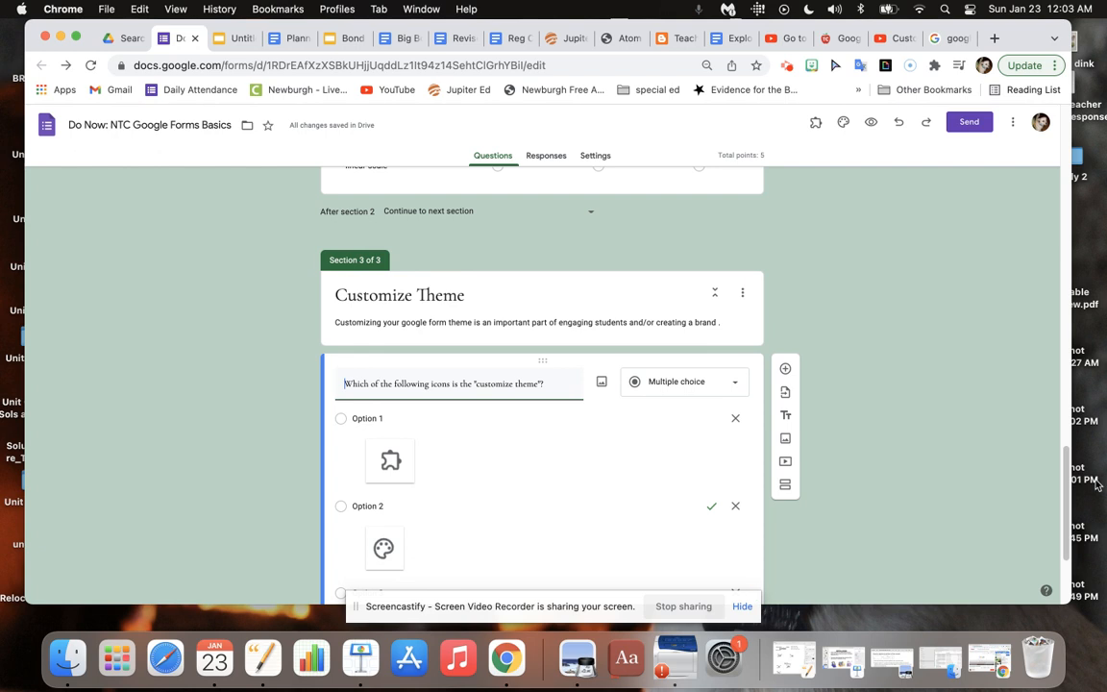
# Turn on shuffled option order for the customize theme icon question.
pyautogui.scroll(-3, 961, 452)
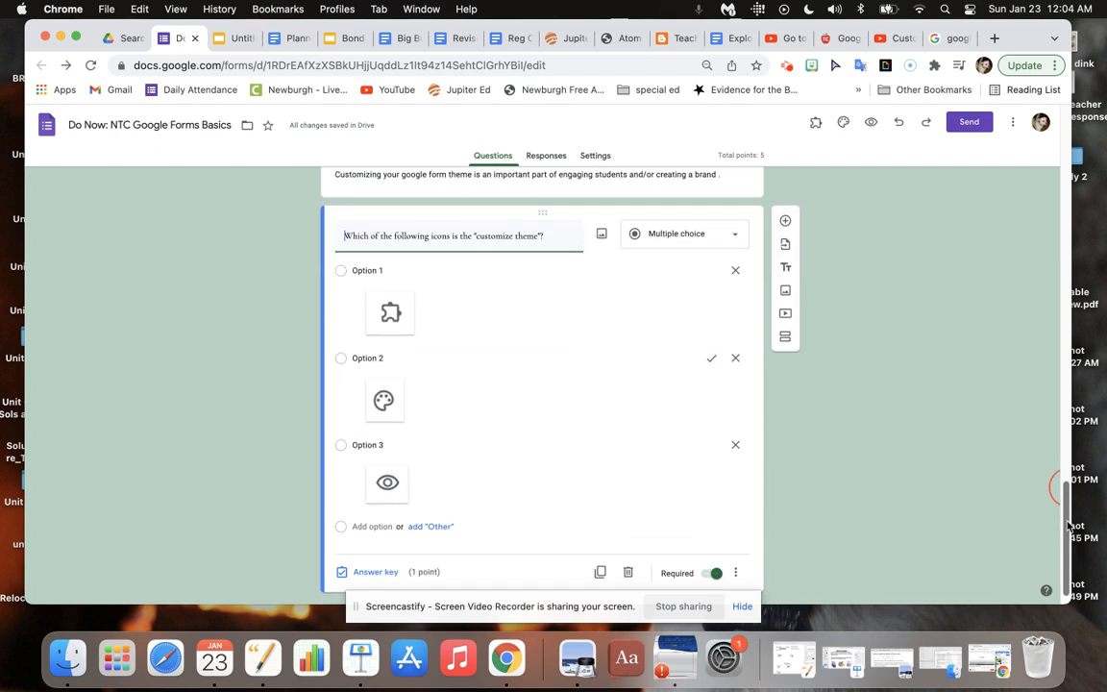
pyautogui.click(737, 573)
pyautogui.click(731, 527)
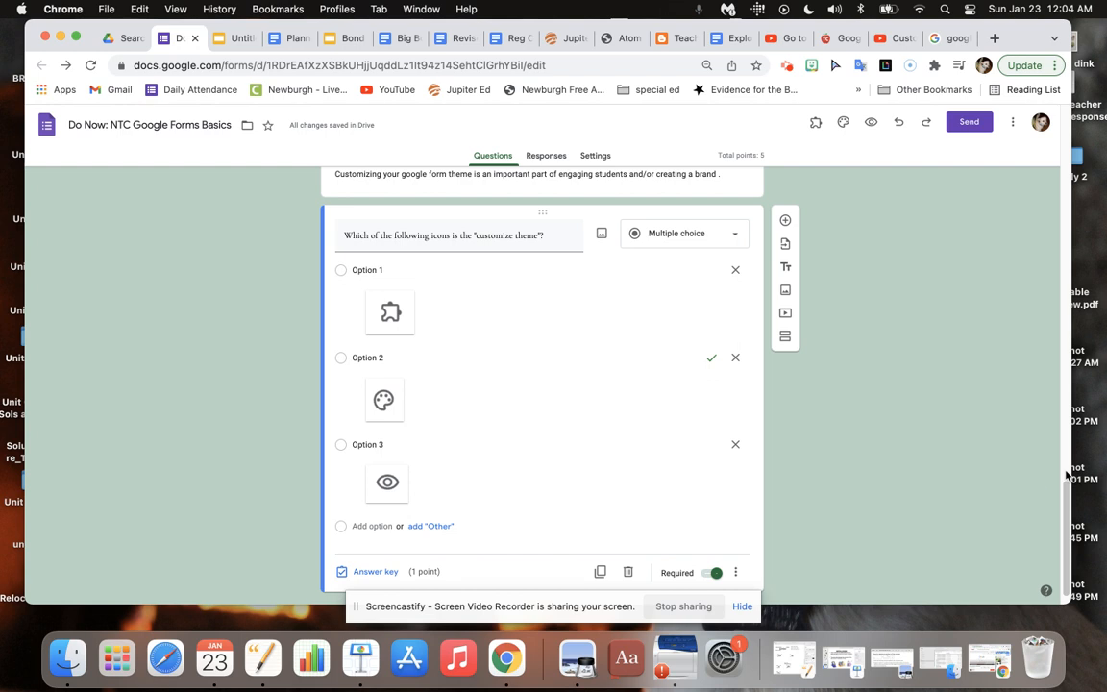
# Turn on going to a section based on answer for the customize theme icon question.
pyautogui.moveTo(1063, 493); pyautogui.dragTo(1067, 528)
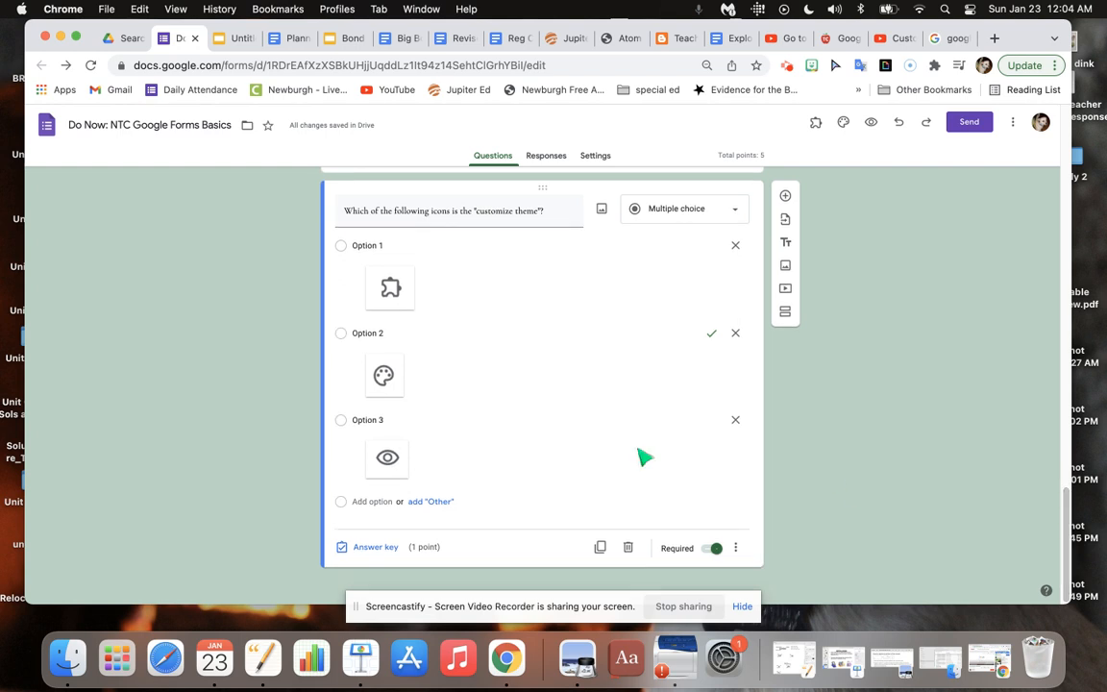
pyautogui.click(739, 548)
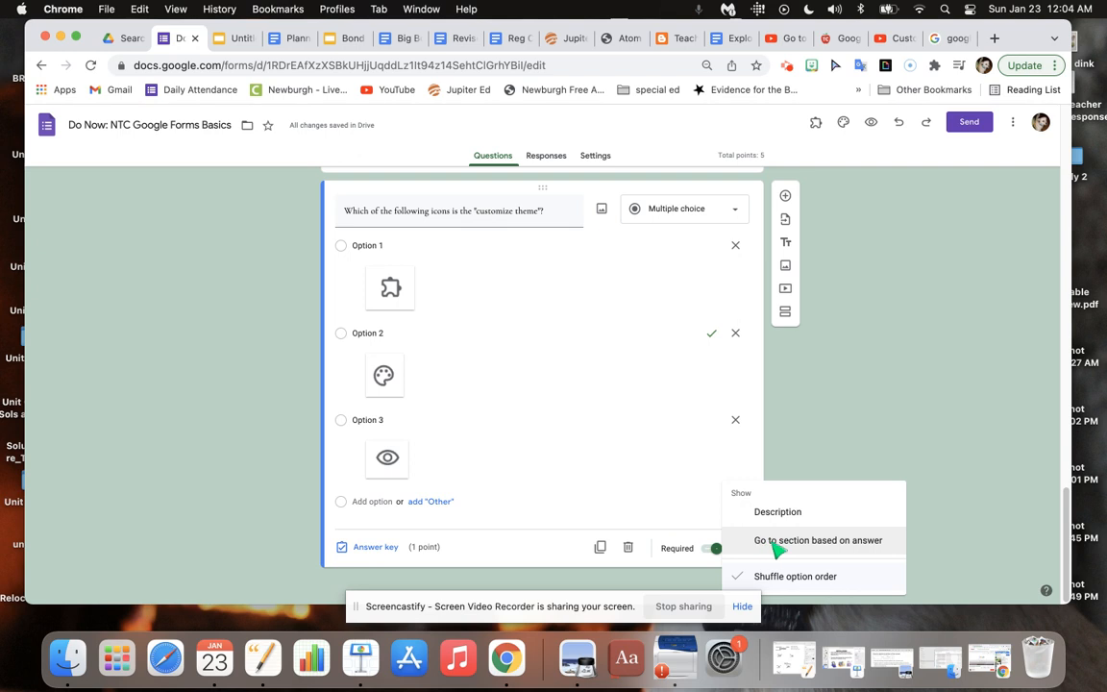
pyautogui.click(870, 544)
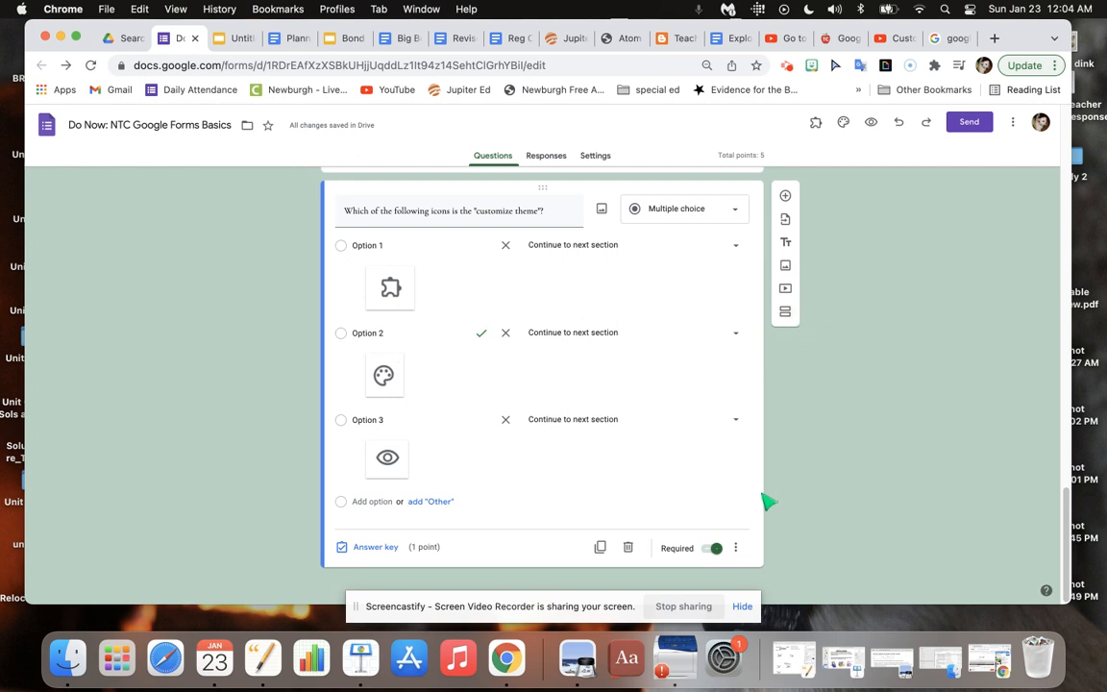
# Add a new section after the customize theme icon question.
pyautogui.click(786, 314)
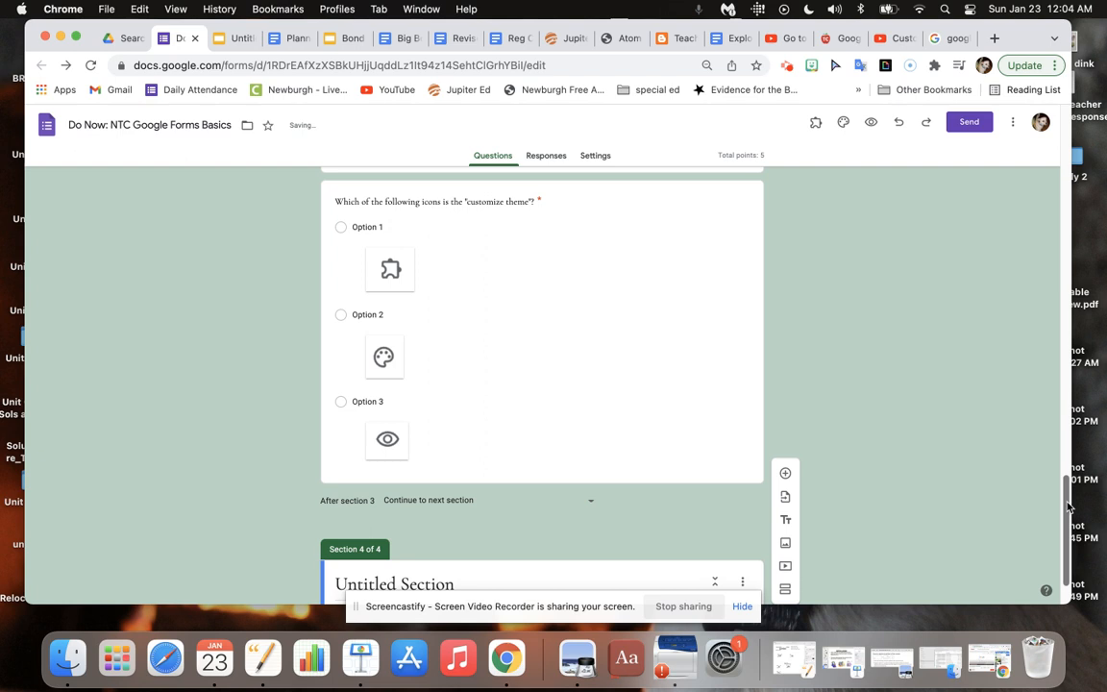
pyautogui.moveTo(1064, 502); pyautogui.dragTo(1064, 543)
pyautogui.click(509, 522)
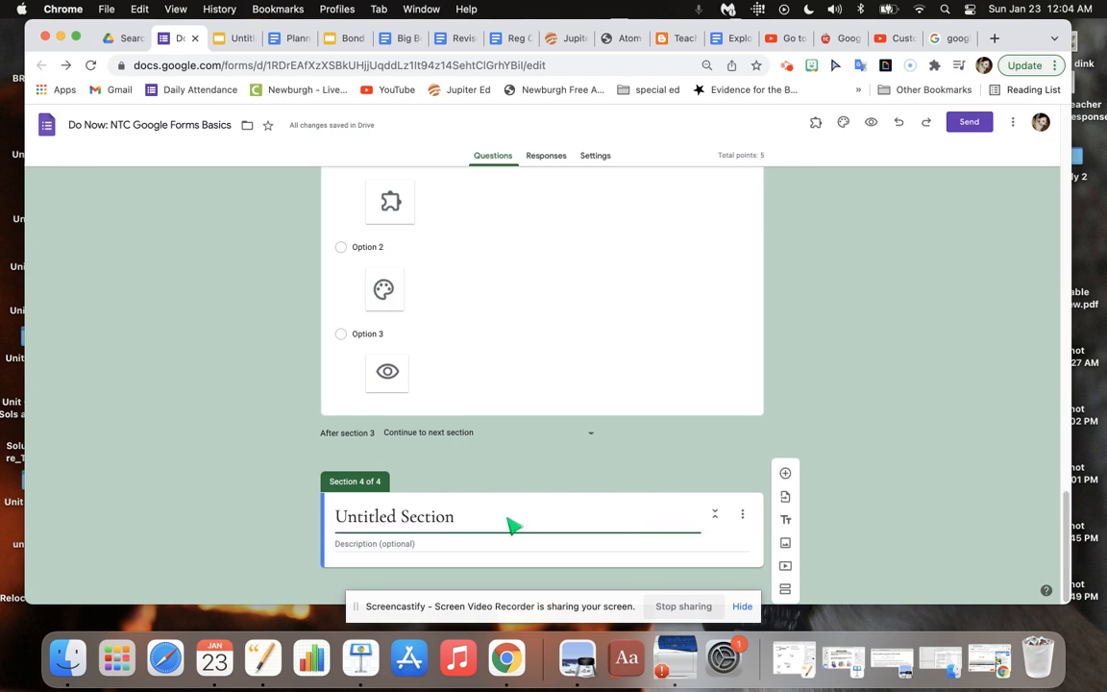
# Title the new section 4 "Tutorial on Customizing your theme".
pyautogui.tripleClick(512, 526)
pyautogui.write('T')
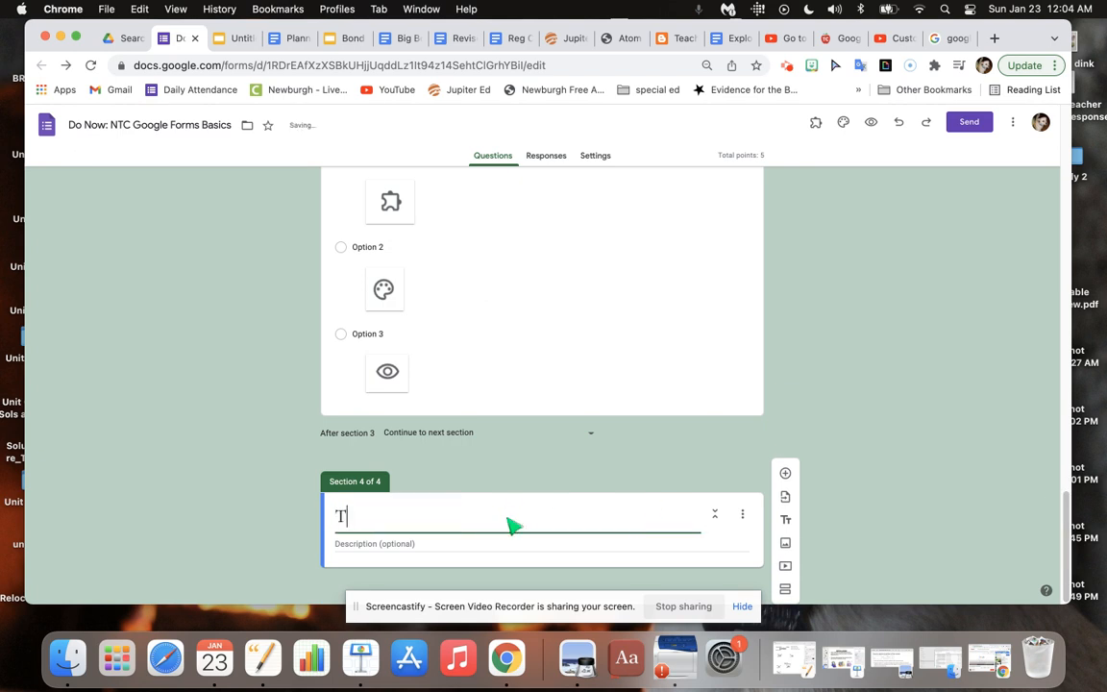
pyautogui.write('utorial on Customiz')
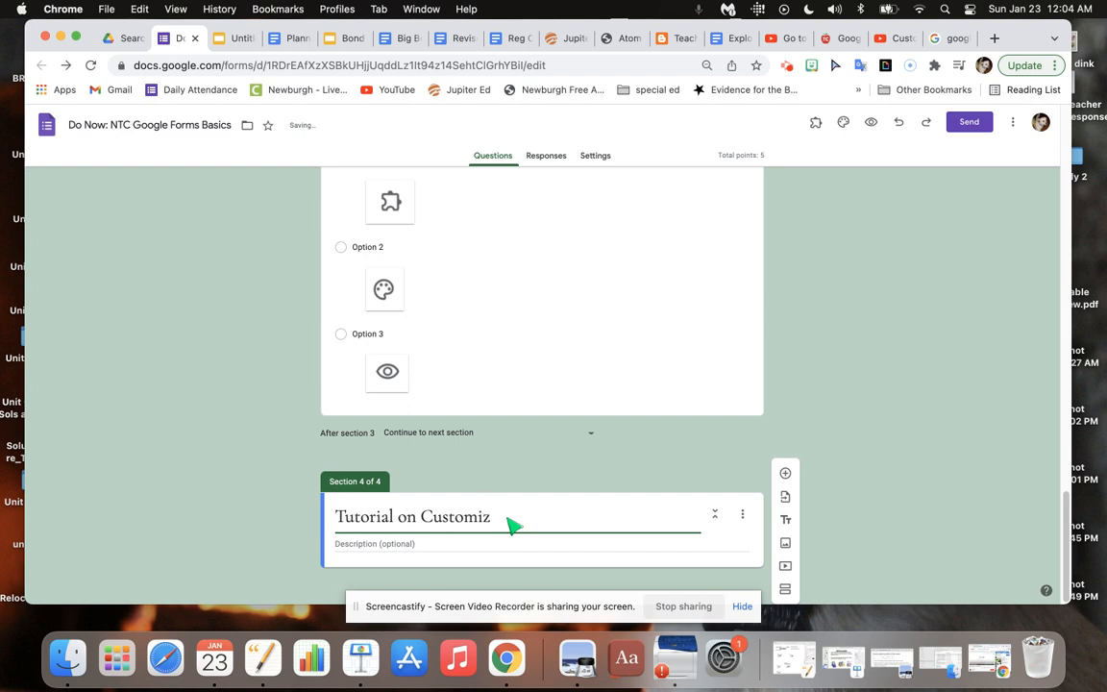
pyautogui.click(290, 39)
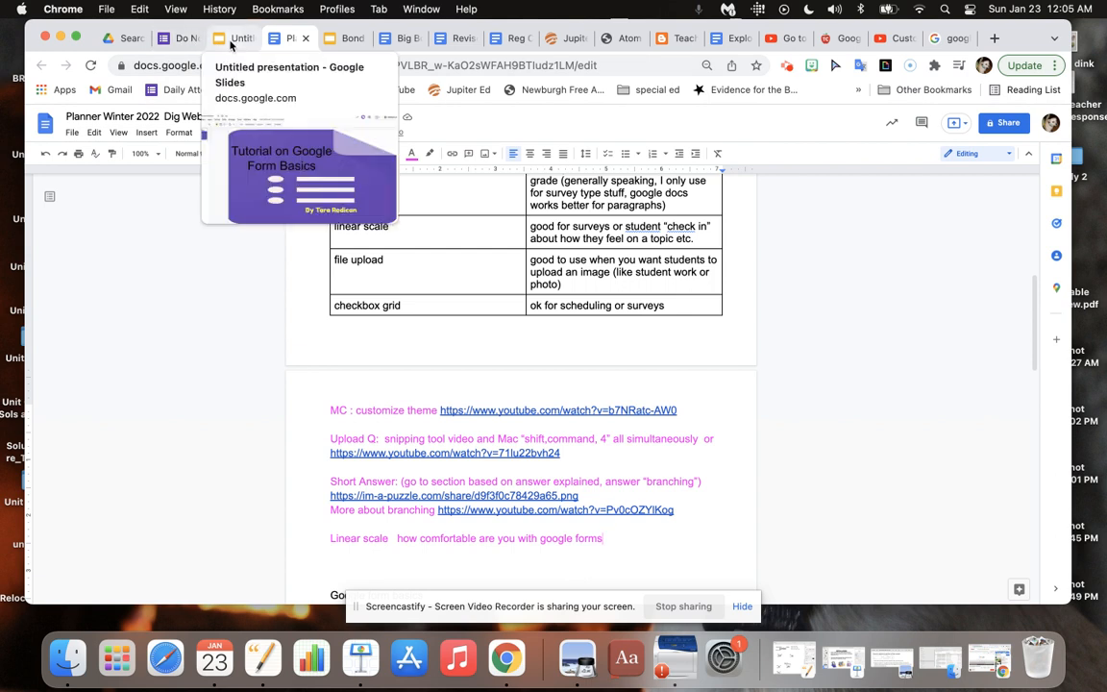
pyautogui.moveTo(188, 44)
pyautogui.click(188, 44)
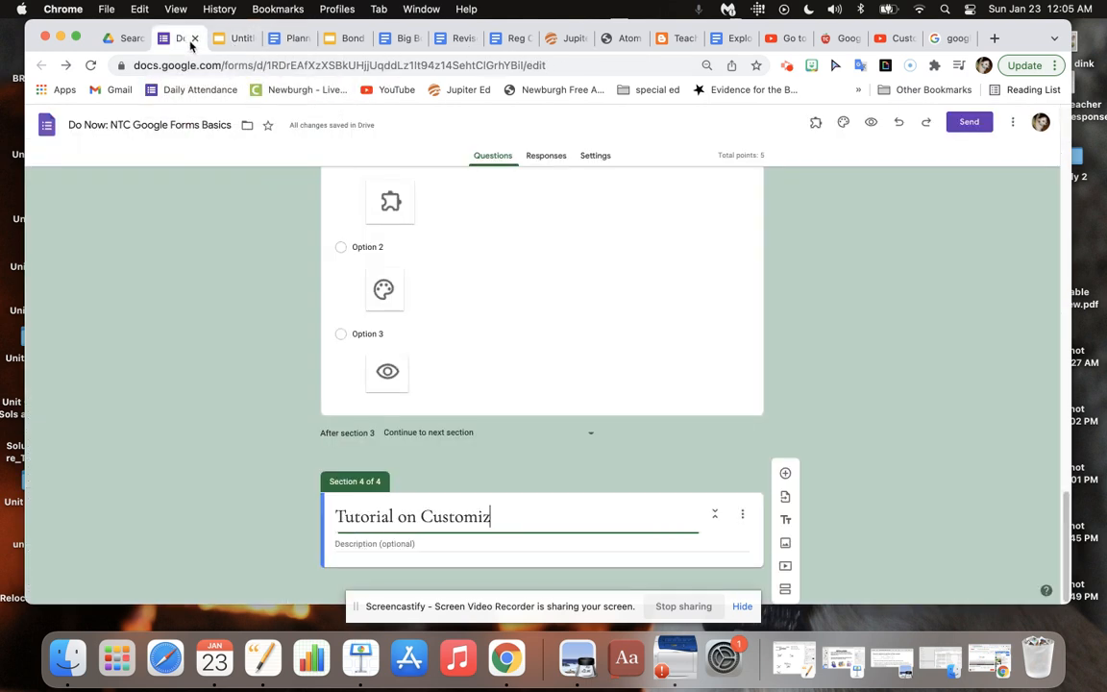
pyautogui.write('ing')
pyautogui.write(' them')
pyautogui.press('BackSpace')
pyautogui.press('BackSpace')
pyautogui.press('BackSpace')
pyautogui.write('your theme')
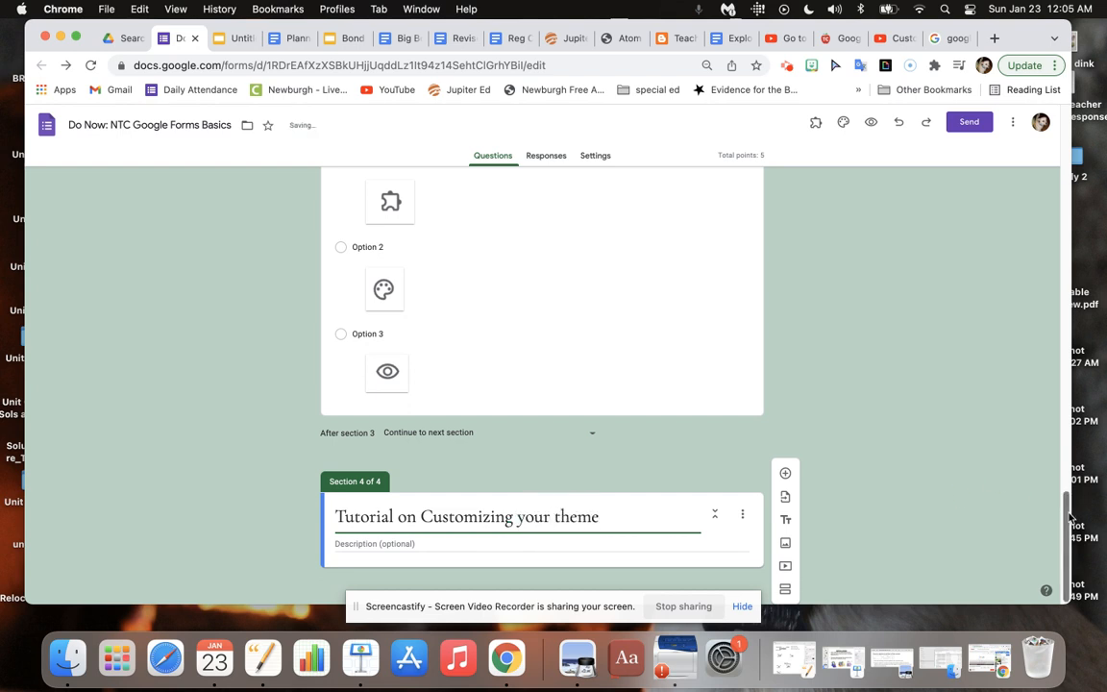
# Start adding a video to section 4 and copy the customize theme YouTube link from the planner document.
pyautogui.moveTo(1069, 517)
pyautogui.mouseDown()
pyautogui.moveTo(1065, 495)
pyautogui.moveTo(1065, 529)
pyautogui.mouseUp()
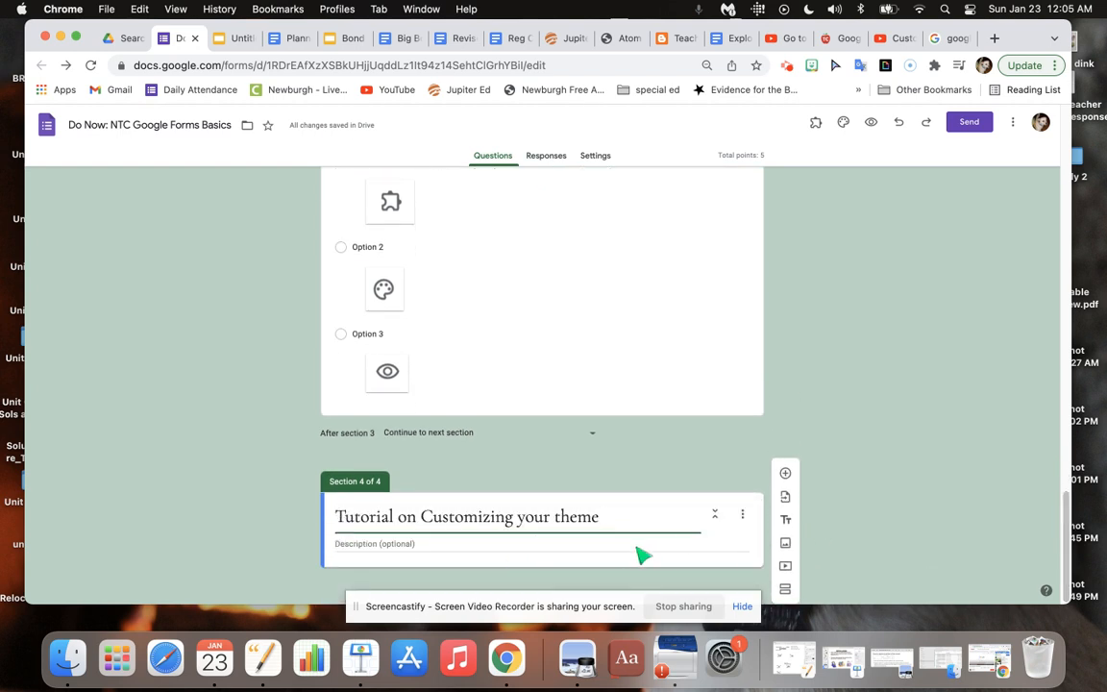
pyautogui.click(786, 567)
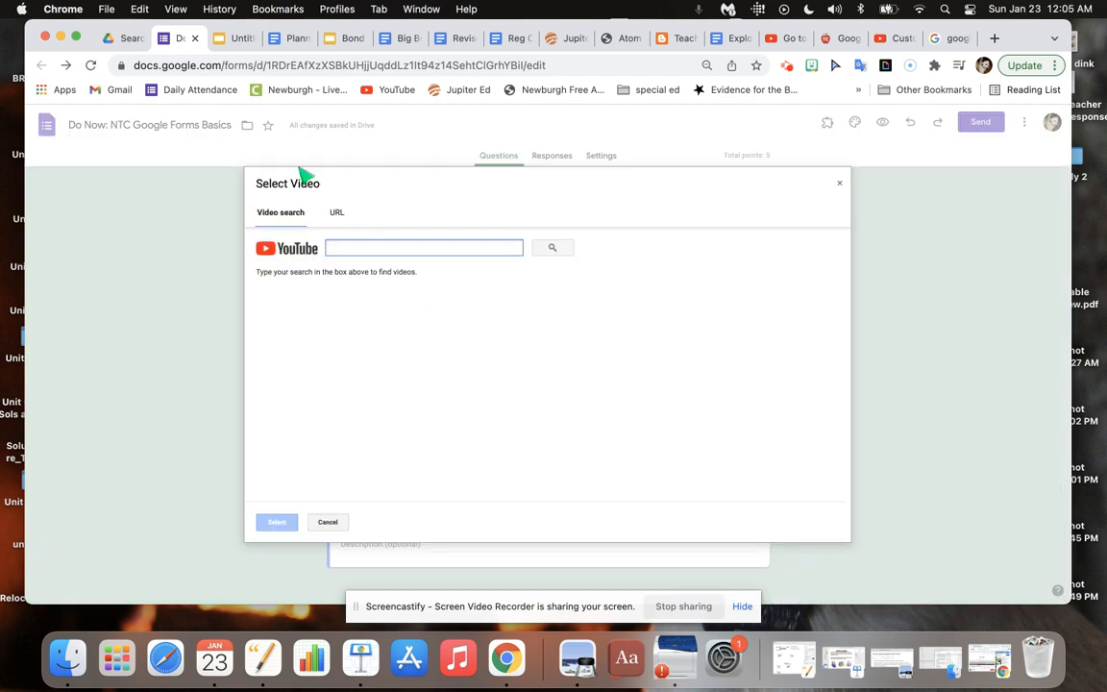
pyautogui.click(288, 40)
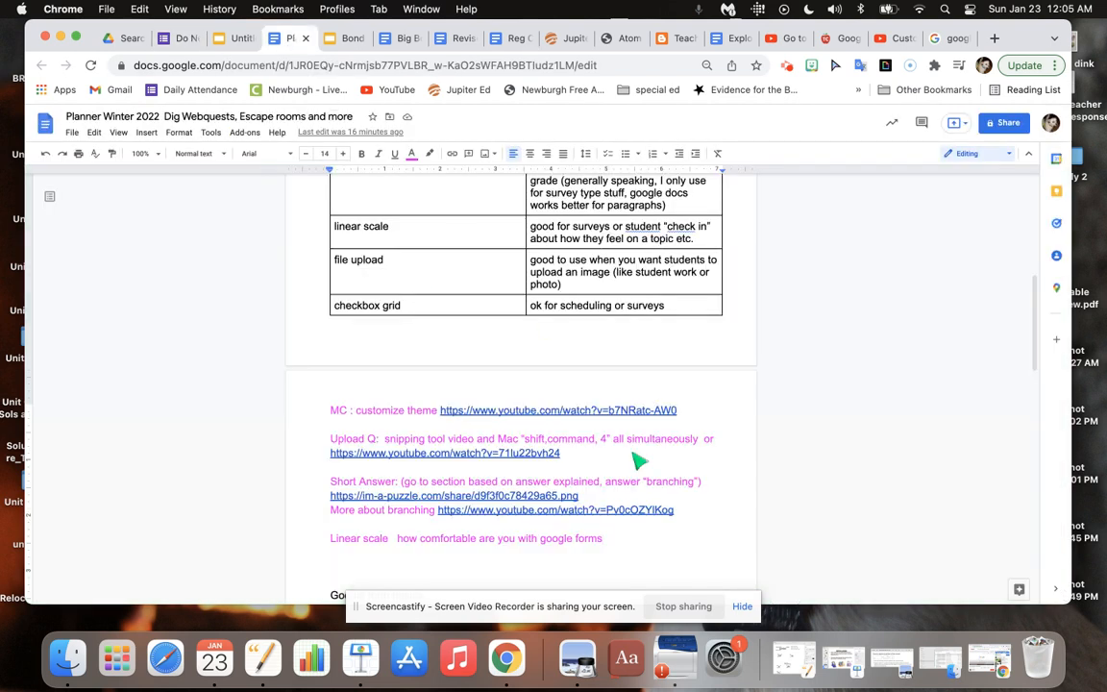
pyautogui.click(663, 536)
pyautogui.moveTo(675, 510); pyautogui.dragTo(439, 519)
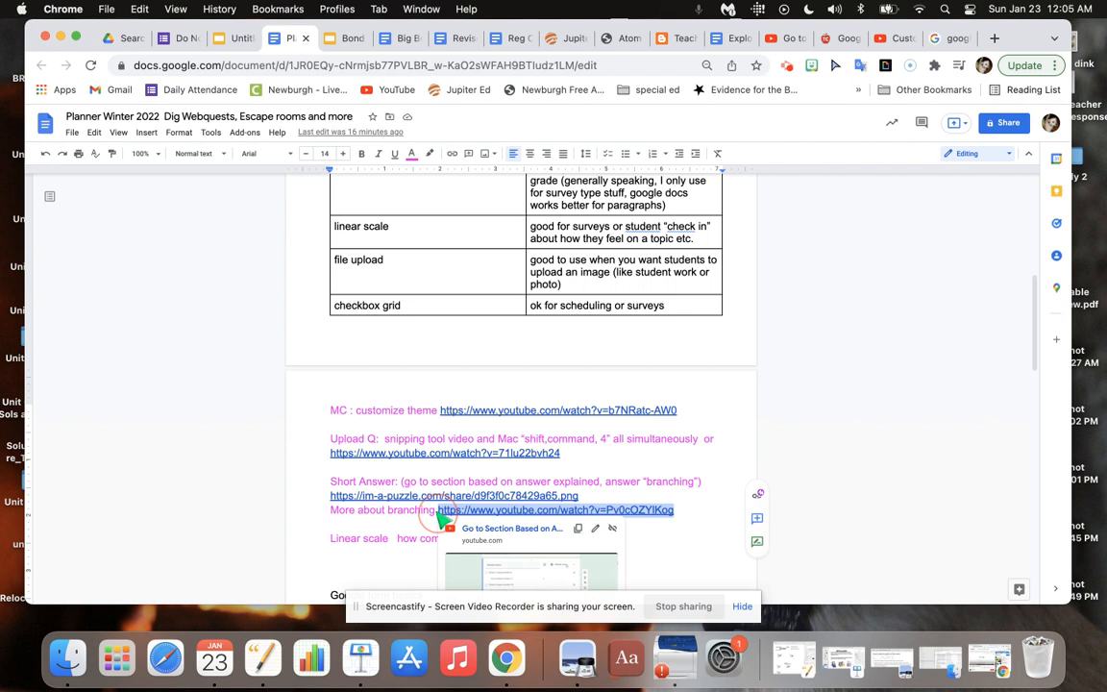
pyautogui.moveTo(685, 423); pyautogui.dragTo(476, 416)
pyautogui.press('super+c')
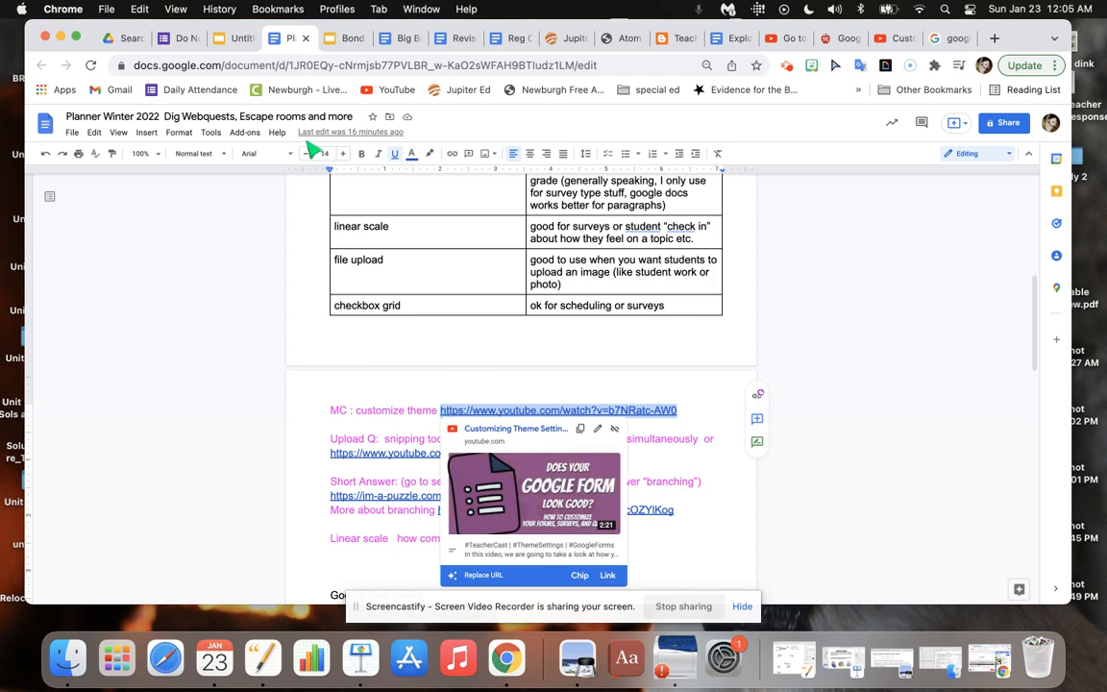
pyautogui.click(165, 39)
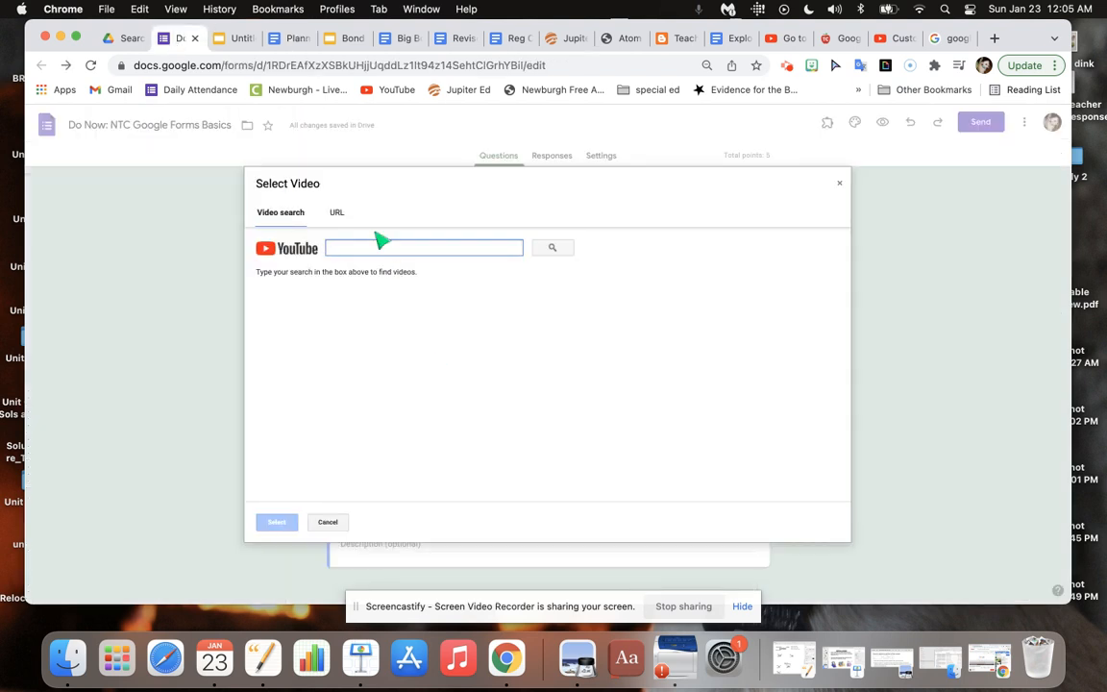
pyautogui.press('super+v')
pyautogui.click(552, 249)
pyautogui.click(506, 294)
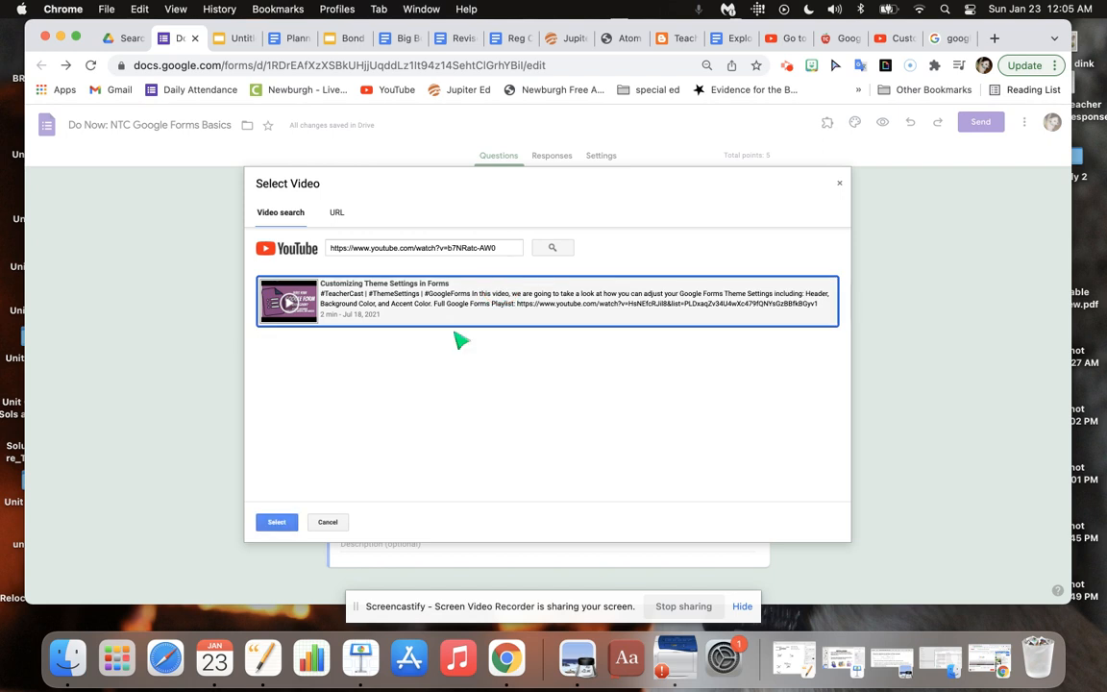
pyautogui.click(277, 527)
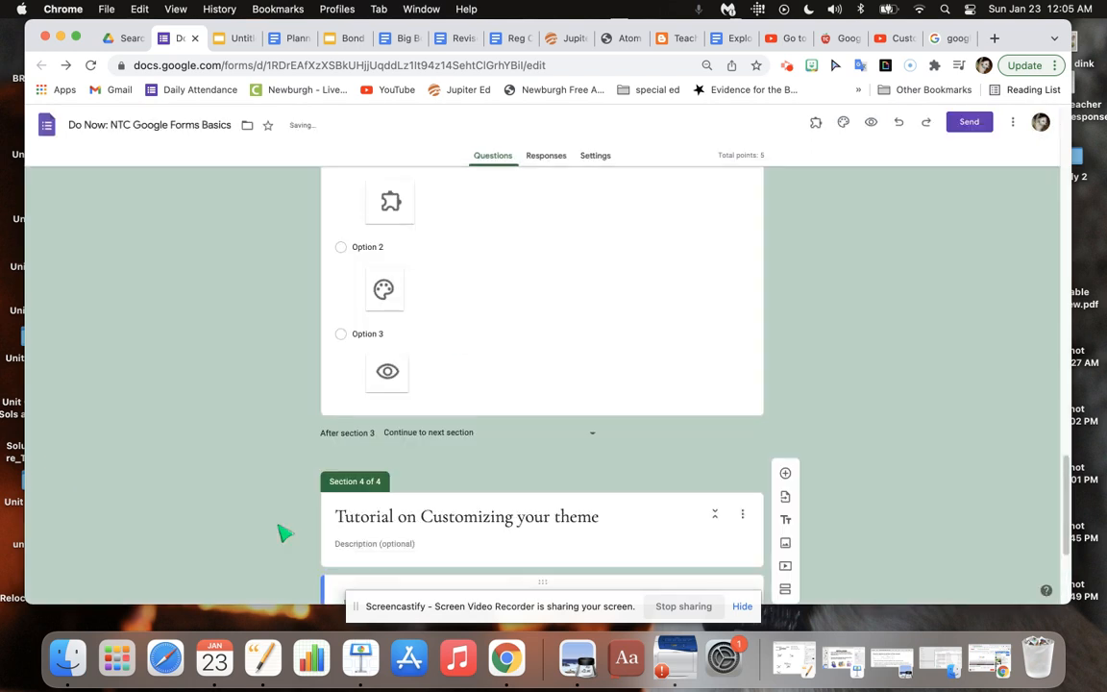
# Title the inserted video "Watch to learn more about customizing your google form theme".
pyautogui.moveTo(1057, 497); pyautogui.dragTo(1065, 563)
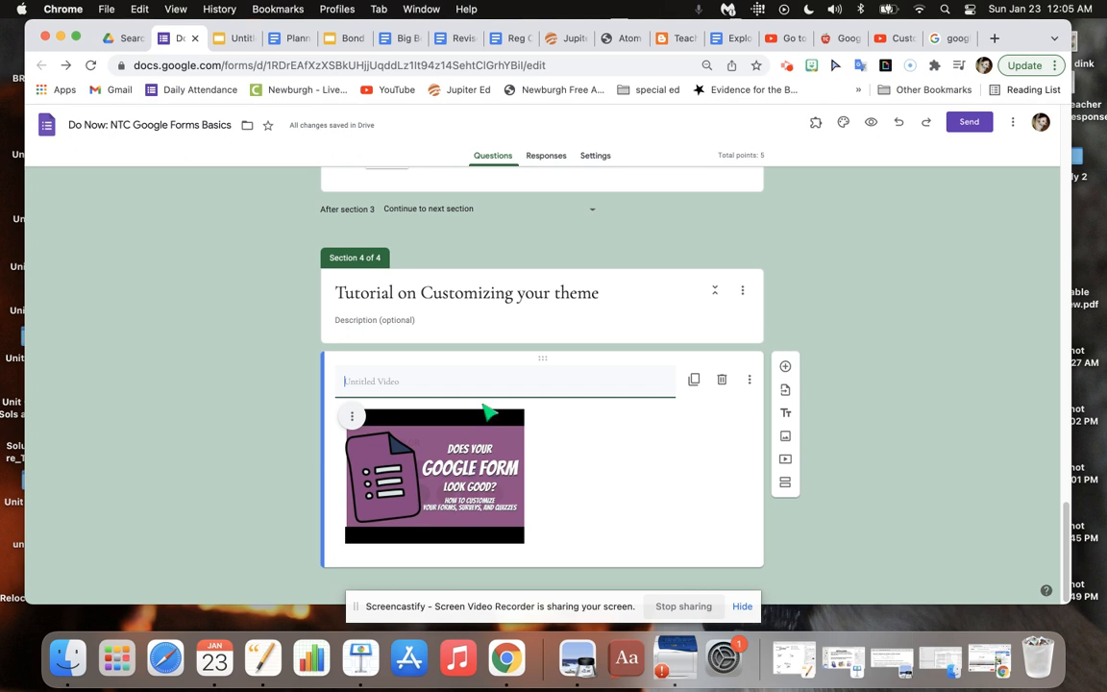
pyautogui.write('Watch to learn more about su')
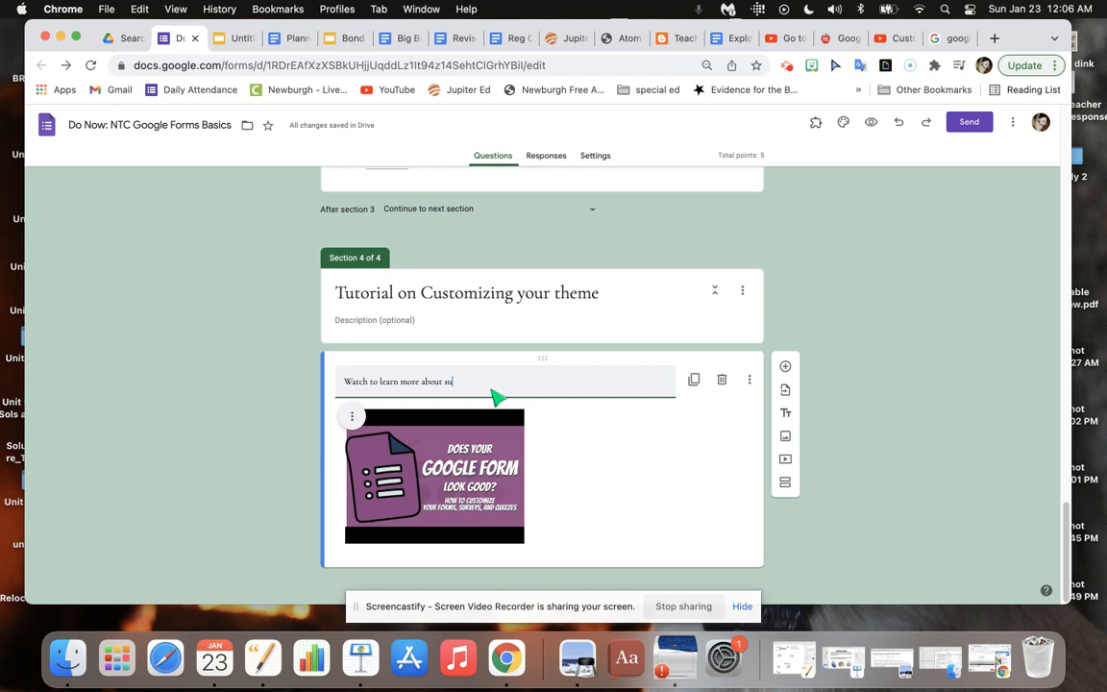
pyautogui.press('BackSpace')
pyautogui.press('BackSpace')
pyautogui.write('customizing your google form theme')
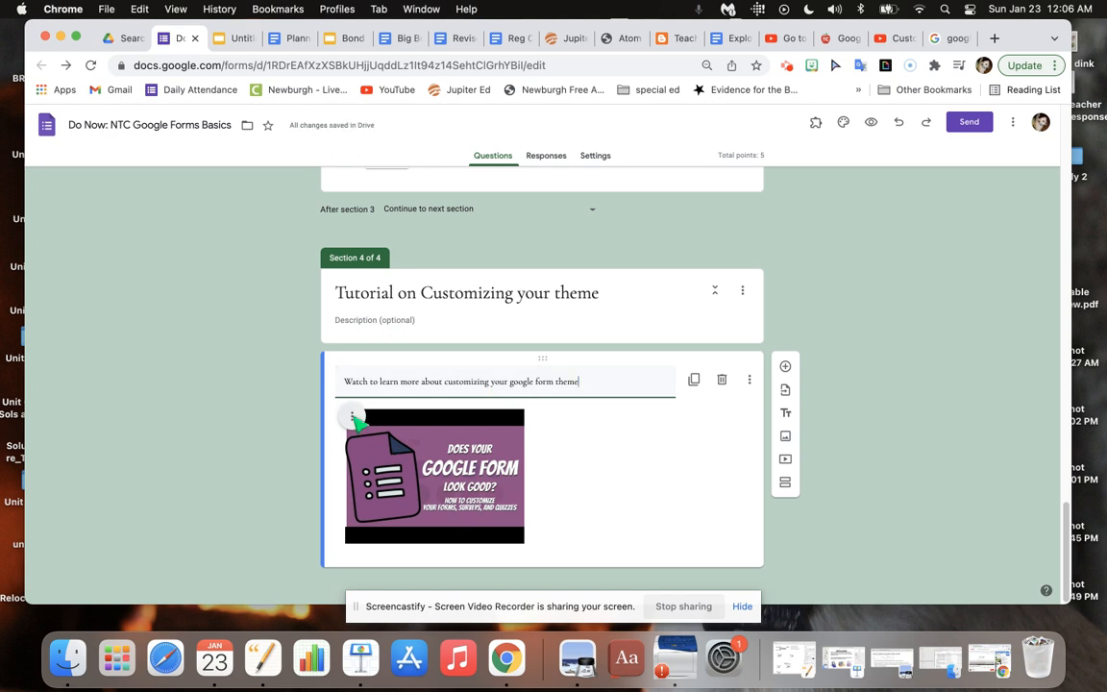
# Center-align the tutorial video and enlarge it slightly.
pyautogui.click(352, 416)
pyautogui.click(348, 452)
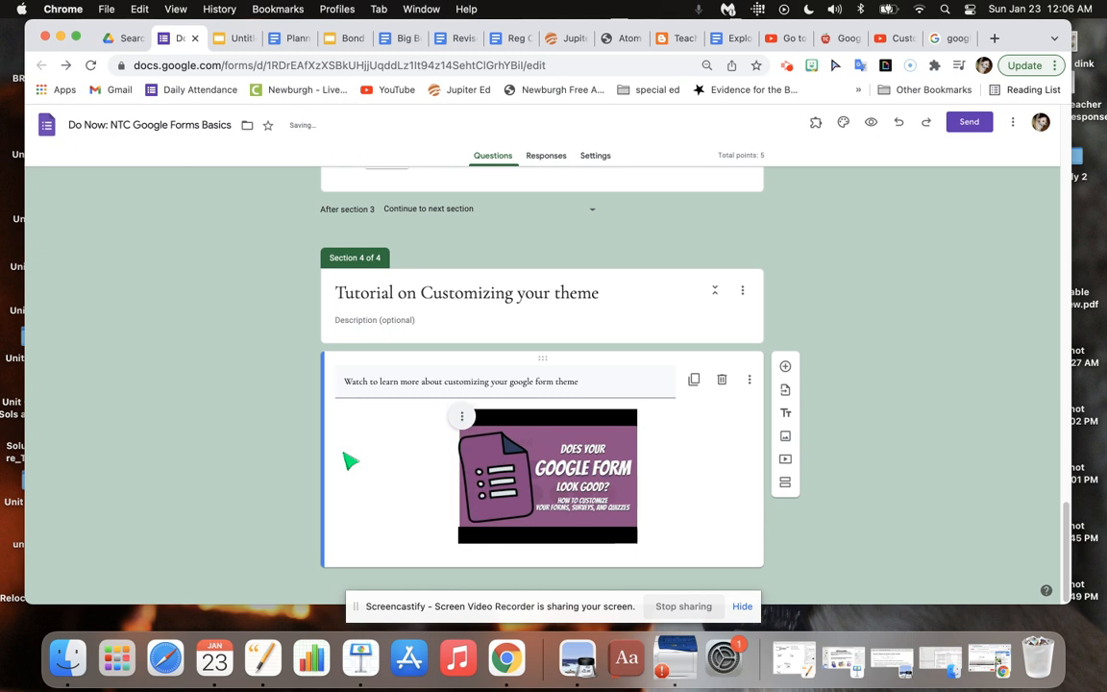
pyautogui.click(462, 416)
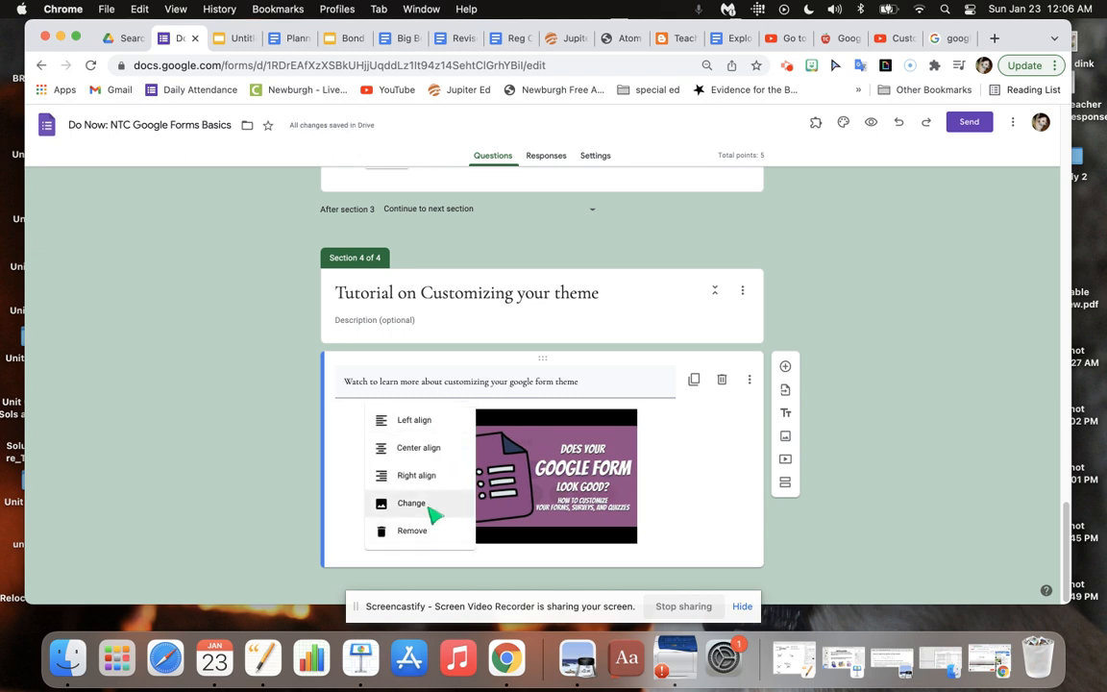
pyautogui.click(716, 487)
pyautogui.click(615, 504)
pyautogui.moveTo(636, 543)
pyautogui.mouseDown()
pyautogui.moveTo(677, 571)
pyautogui.moveTo(630, 554)
pyautogui.mouseUp()
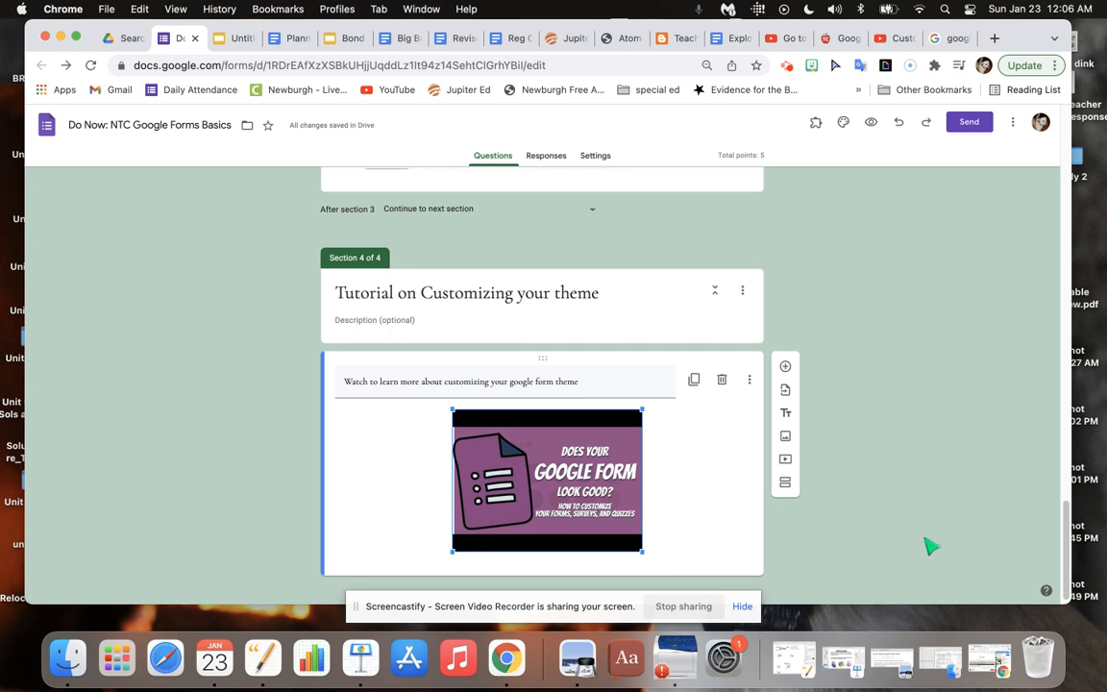
# Add a fifth section after the tutorial video section.
pyautogui.click(785, 484)
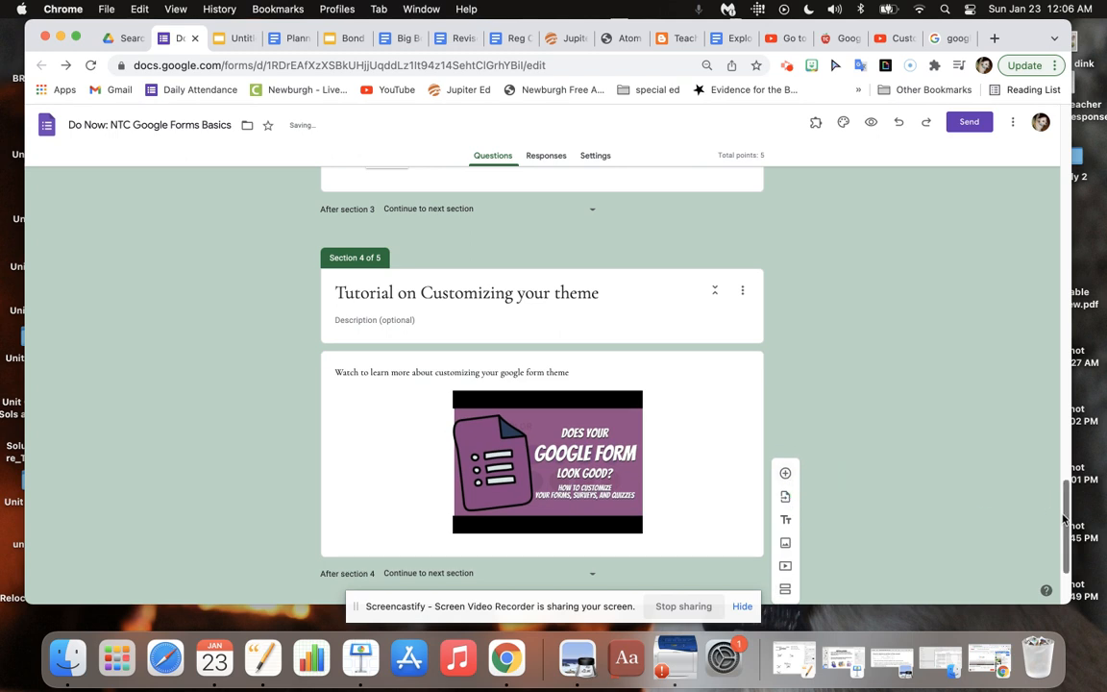
# Set the customize theme icon question's Option 2 to go to section 4 and Options 1 and 3 to go to section 5.
pyautogui.moveTo(1065, 519); pyautogui.dragTo(1064, 452)
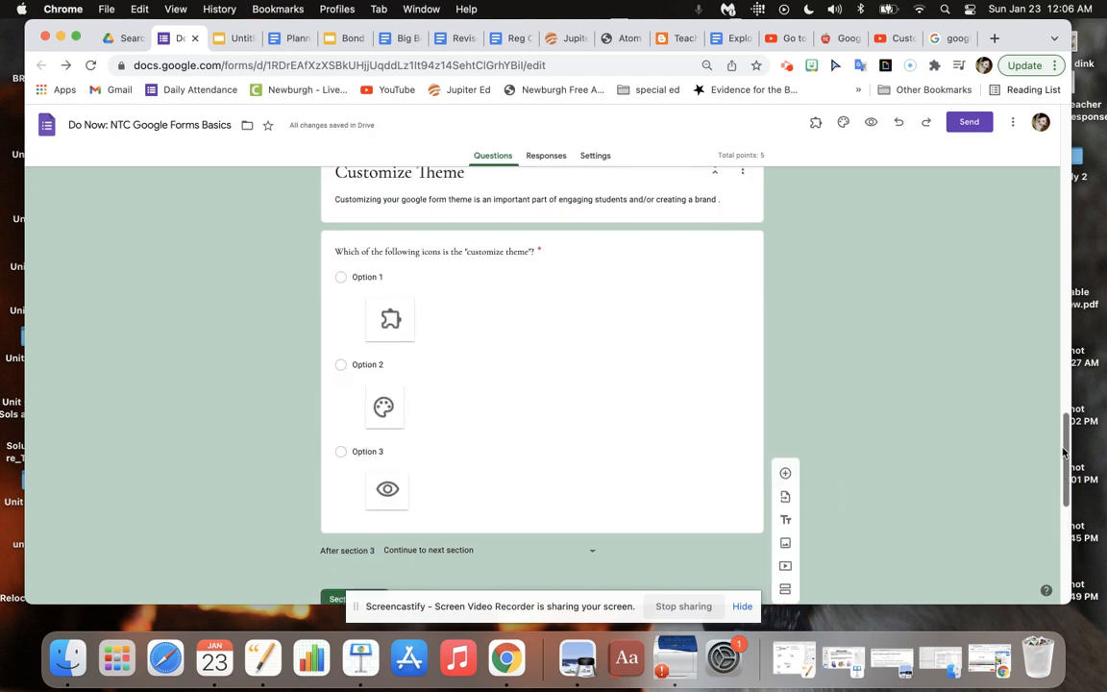
pyautogui.moveTo(1067, 490); pyautogui.dragTo(1058, 484)
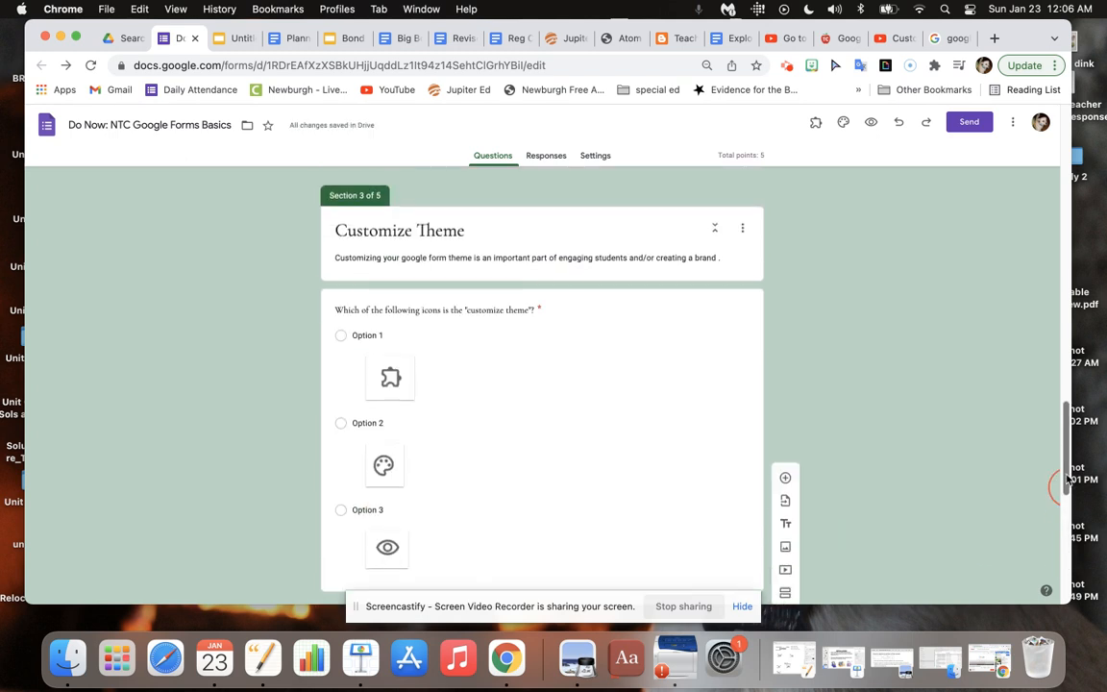
pyautogui.click(689, 463)
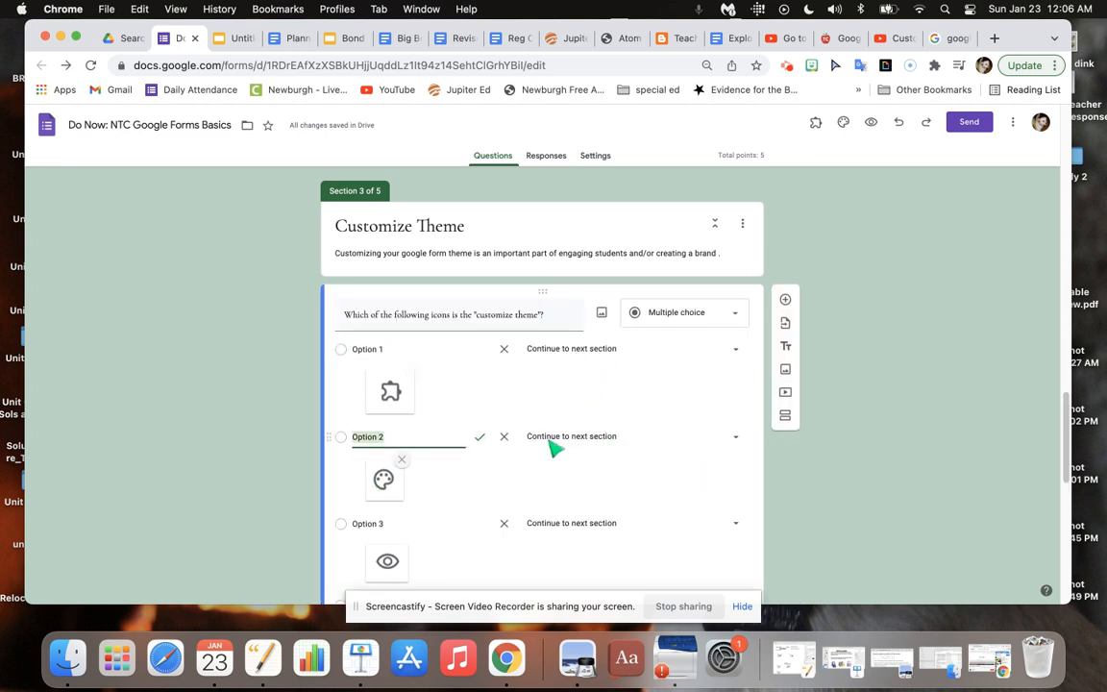
pyautogui.click(684, 443)
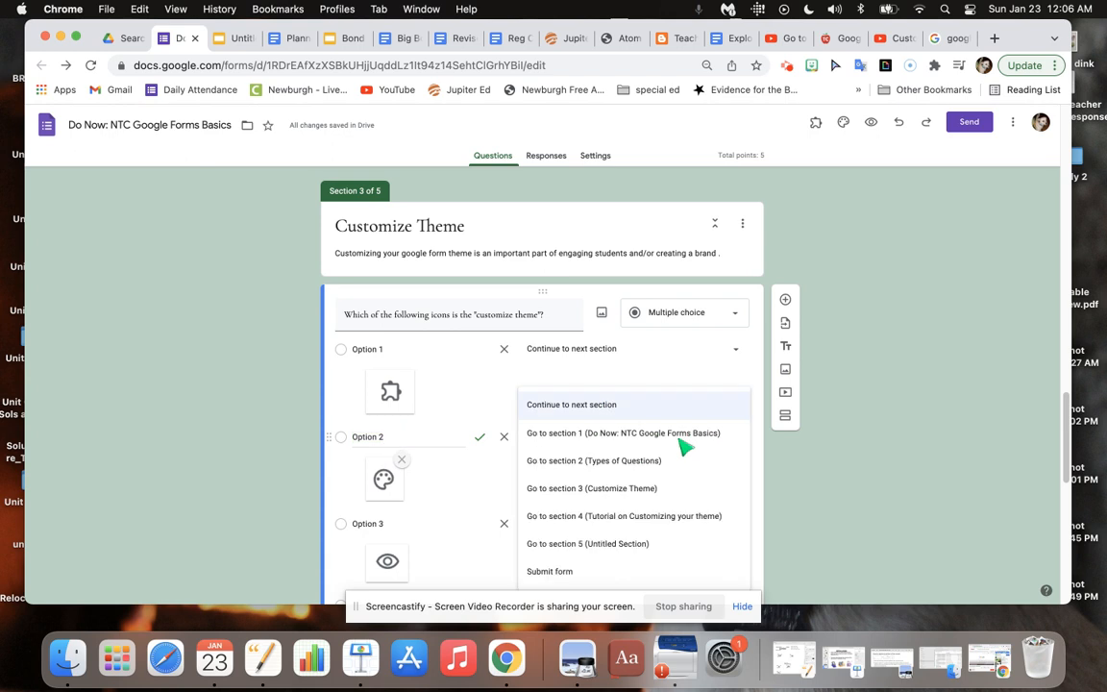
pyautogui.click(674, 526)
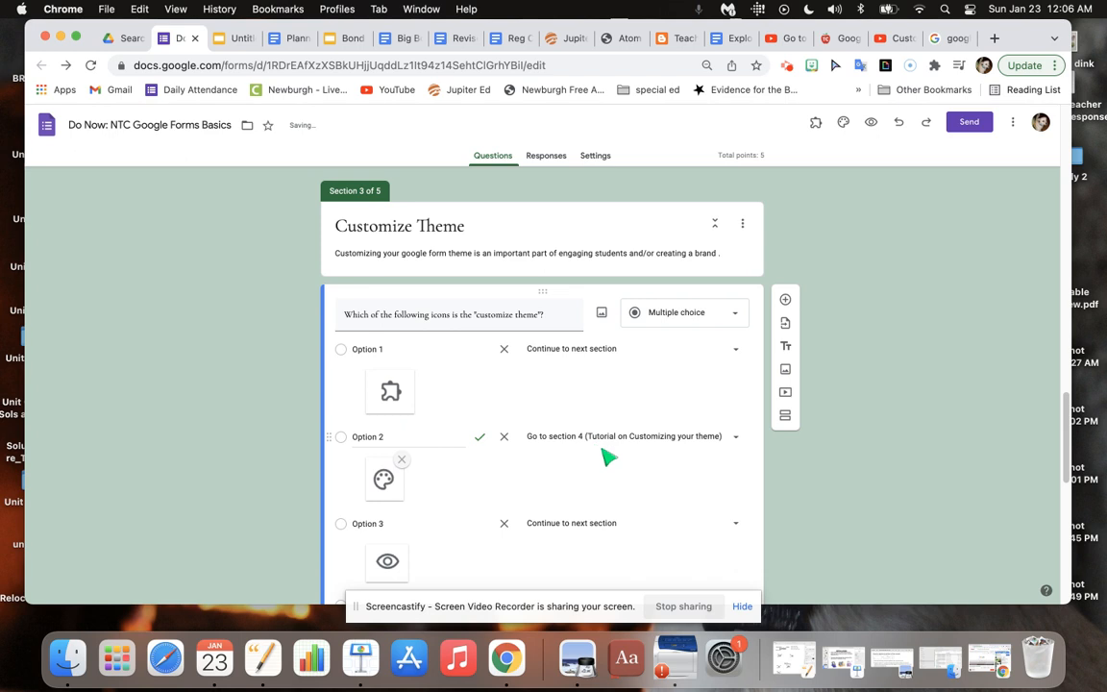
pyautogui.click(663, 351)
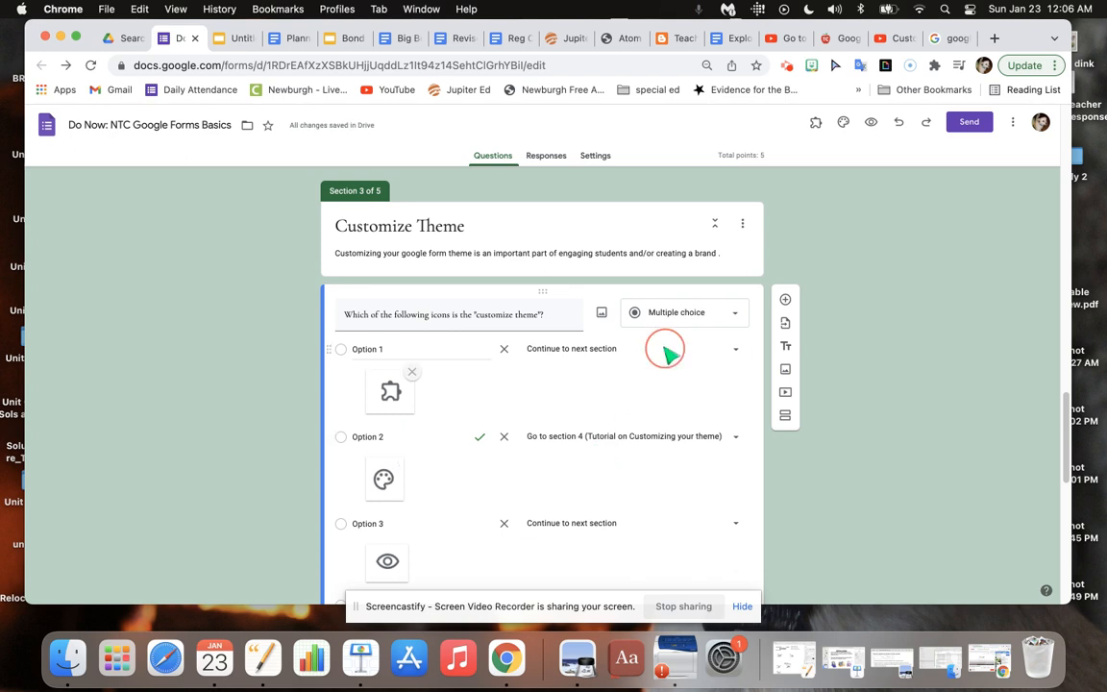
pyautogui.click(647, 496)
pyautogui.click(636, 525)
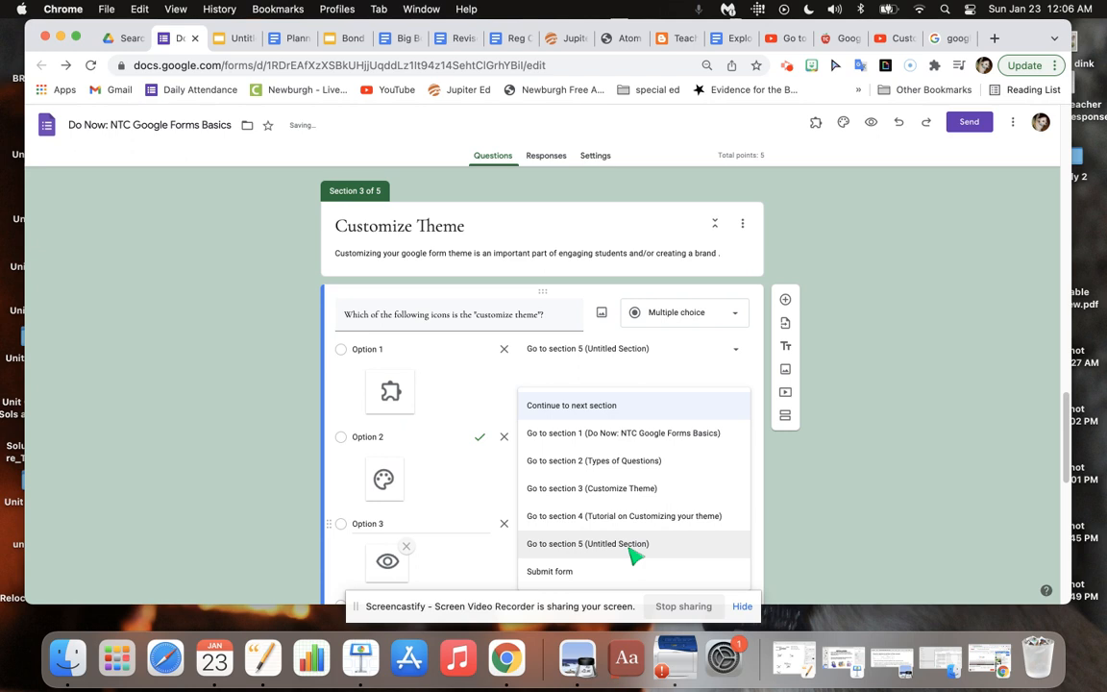
pyautogui.click(634, 544)
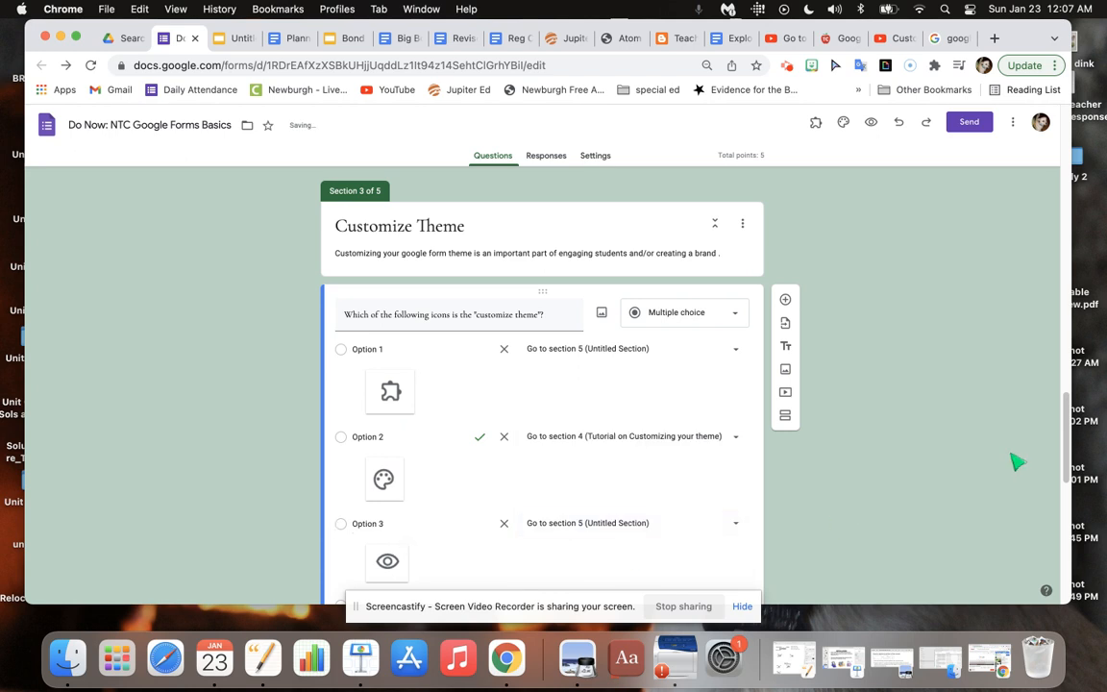
# Set the customize theme icon question's Options 1 and 3 to go to section 4 and Option 2 to section 5.
pyautogui.moveTo(1064, 444)
pyautogui.mouseDown()
pyautogui.moveTo(1070, 476)
pyautogui.moveTo(1069, 449)
pyautogui.mouseUp()
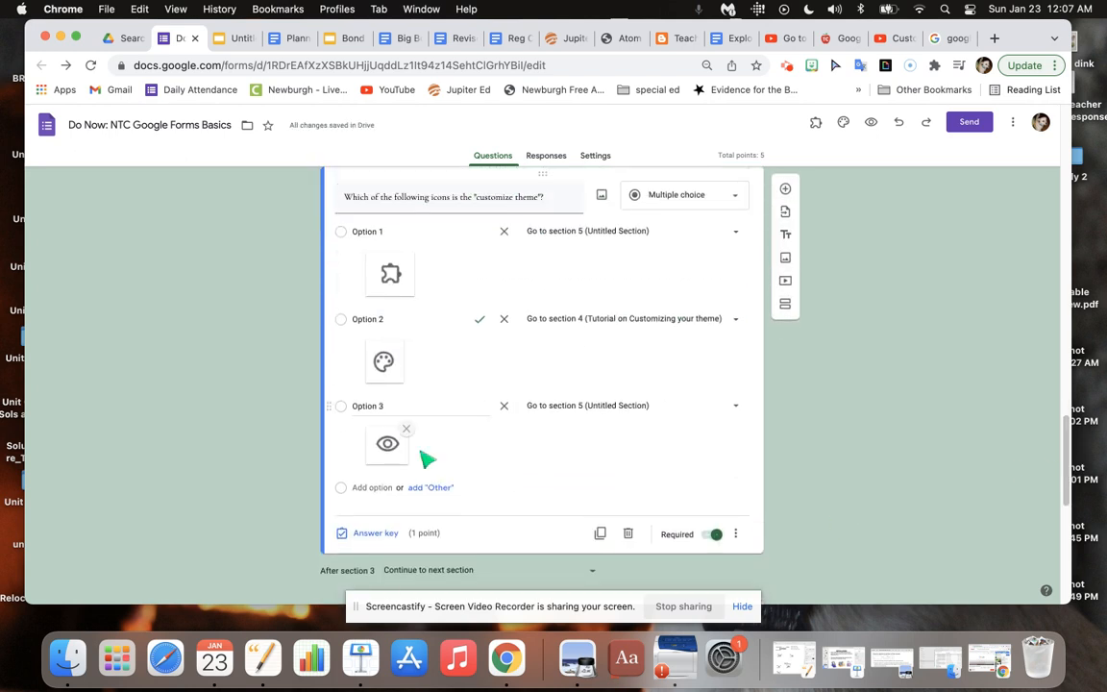
pyautogui.click(656, 236)
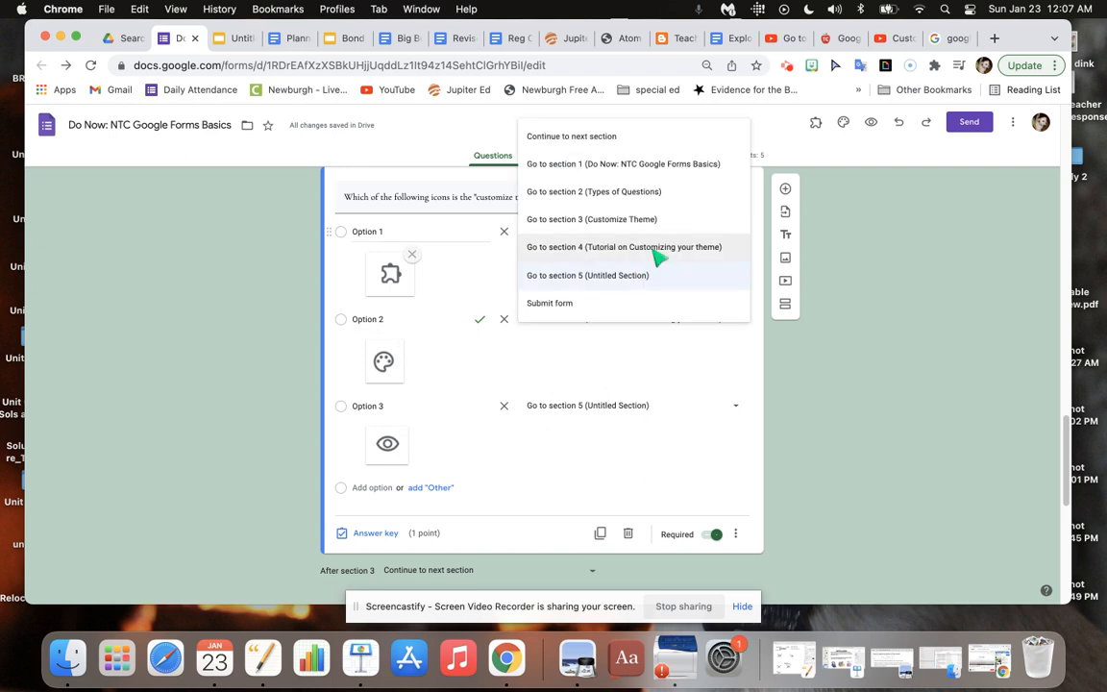
pyautogui.click(654, 250)
pyautogui.click(656, 320)
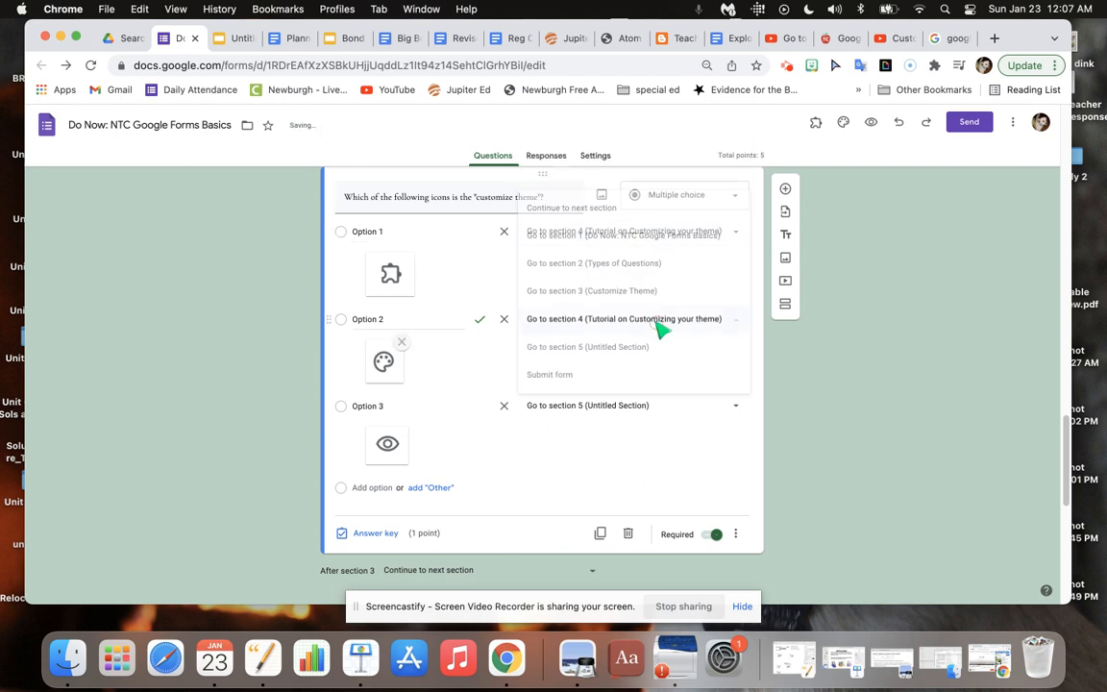
pyautogui.click(657, 348)
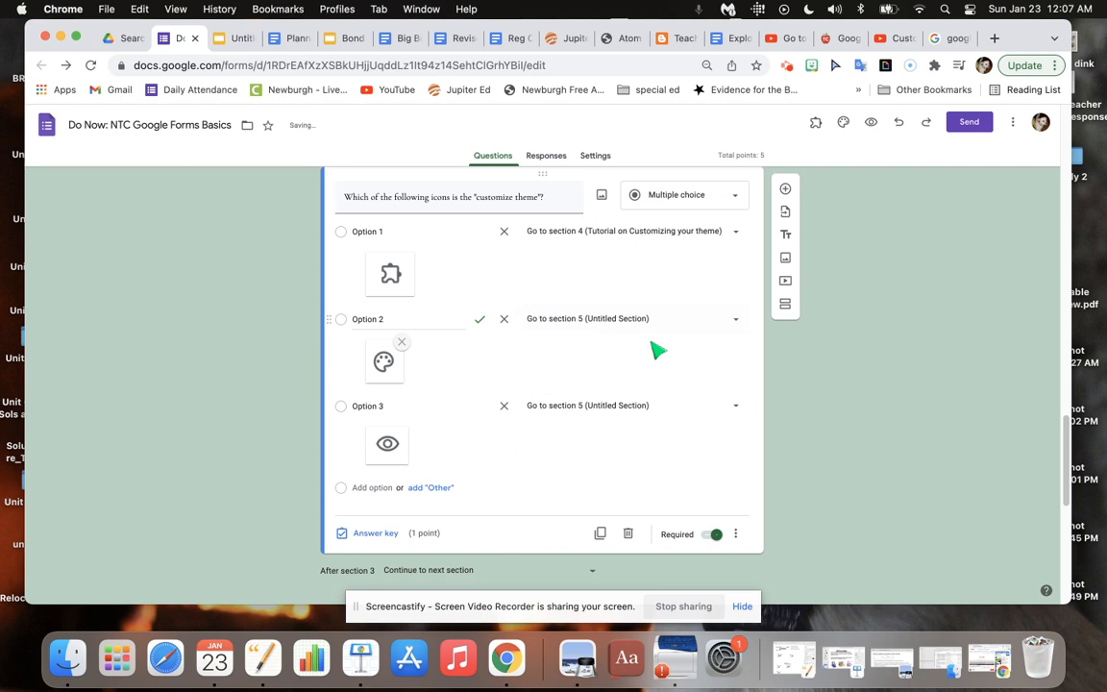
pyautogui.click(654, 412)
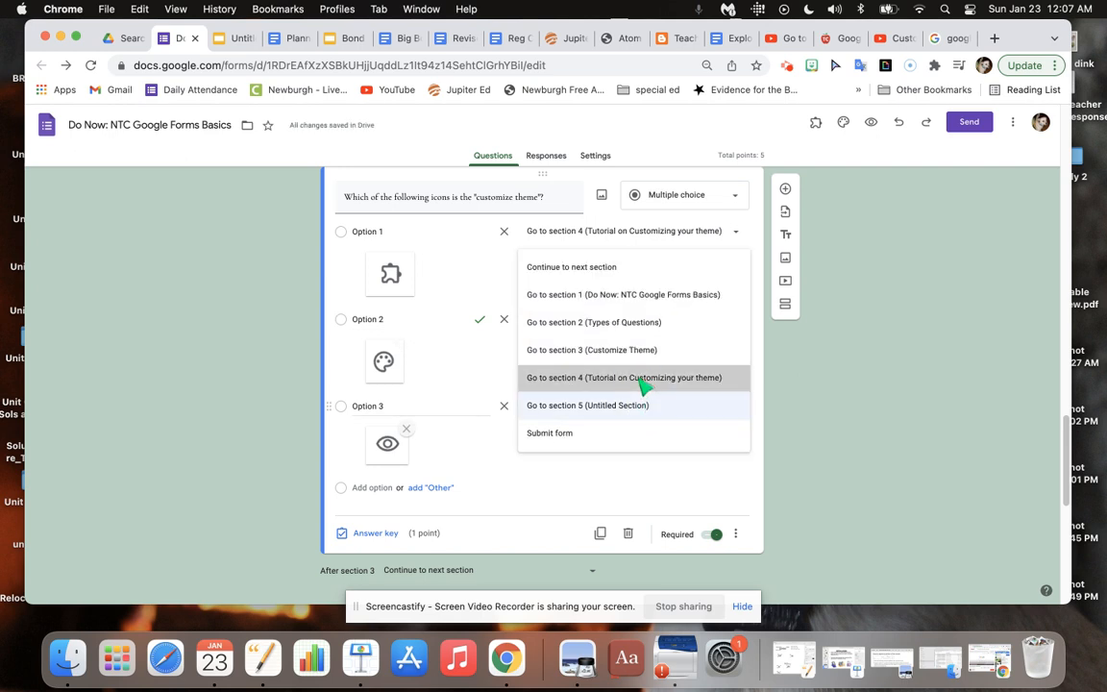
pyautogui.click(644, 384)
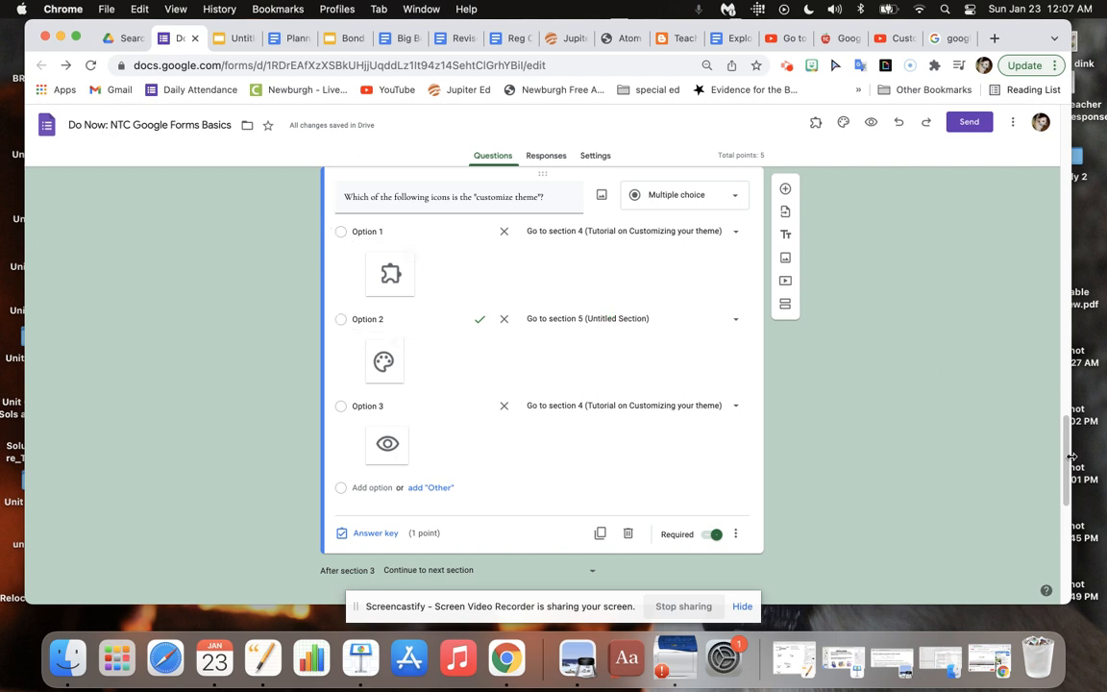
# Check the planner document for the upload question notes and title the fifth section "Uploading work".
pyautogui.moveTo(1064, 428); pyautogui.dragTo(1061, 535)
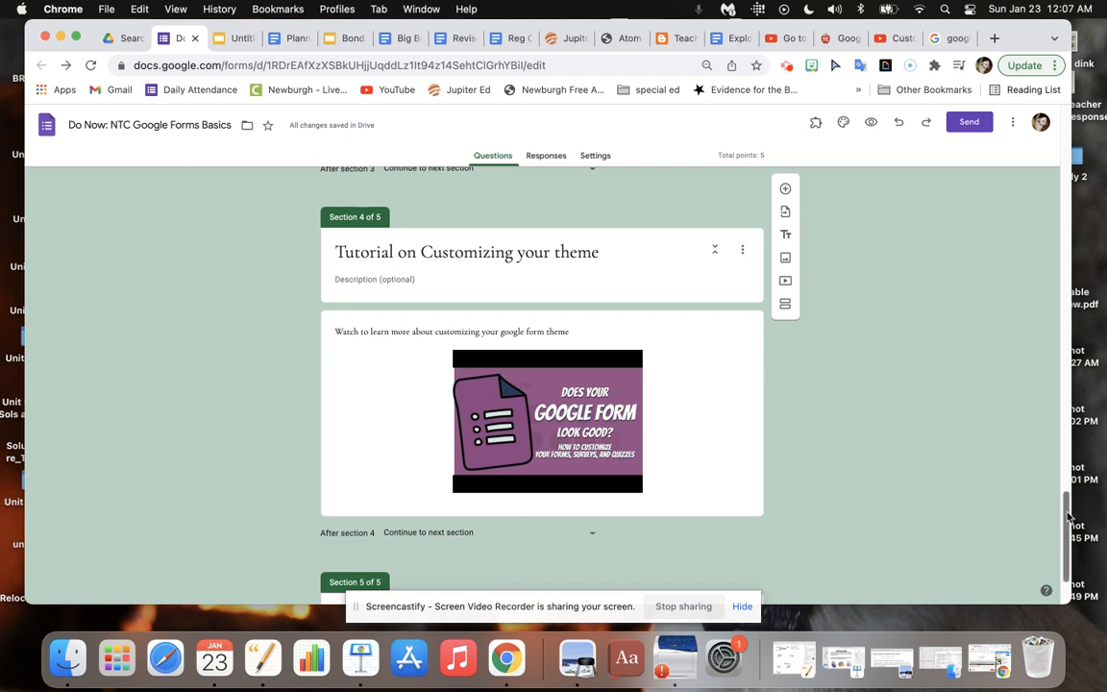
pyautogui.moveTo(1069, 516); pyautogui.dragTo(1068, 534)
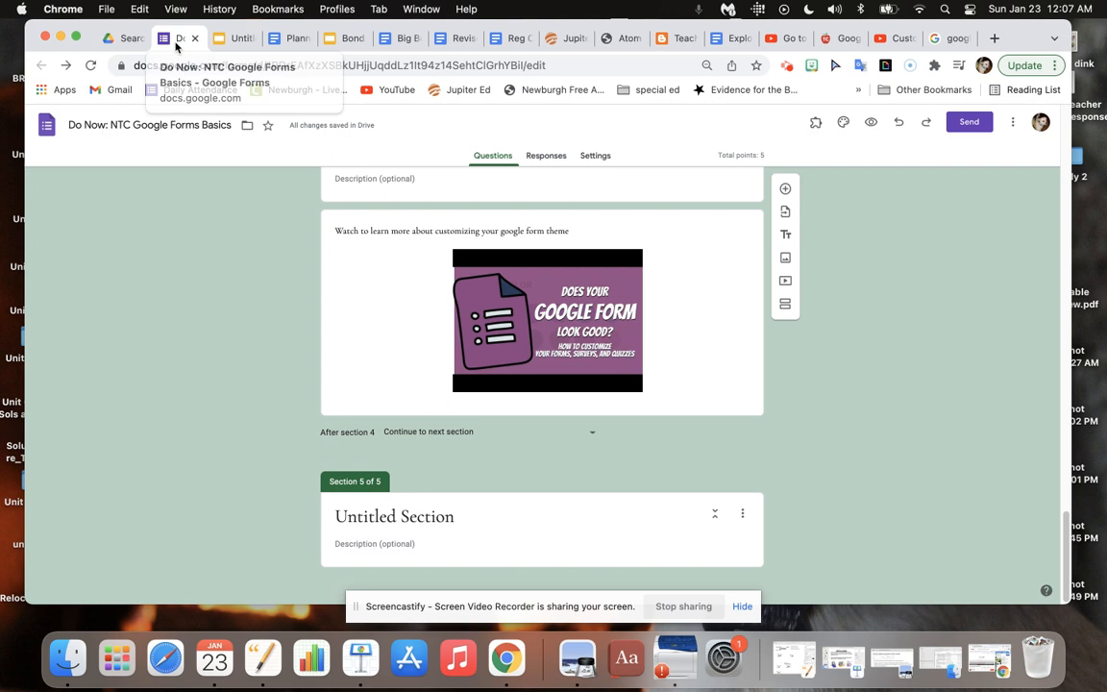
pyautogui.click(287, 39)
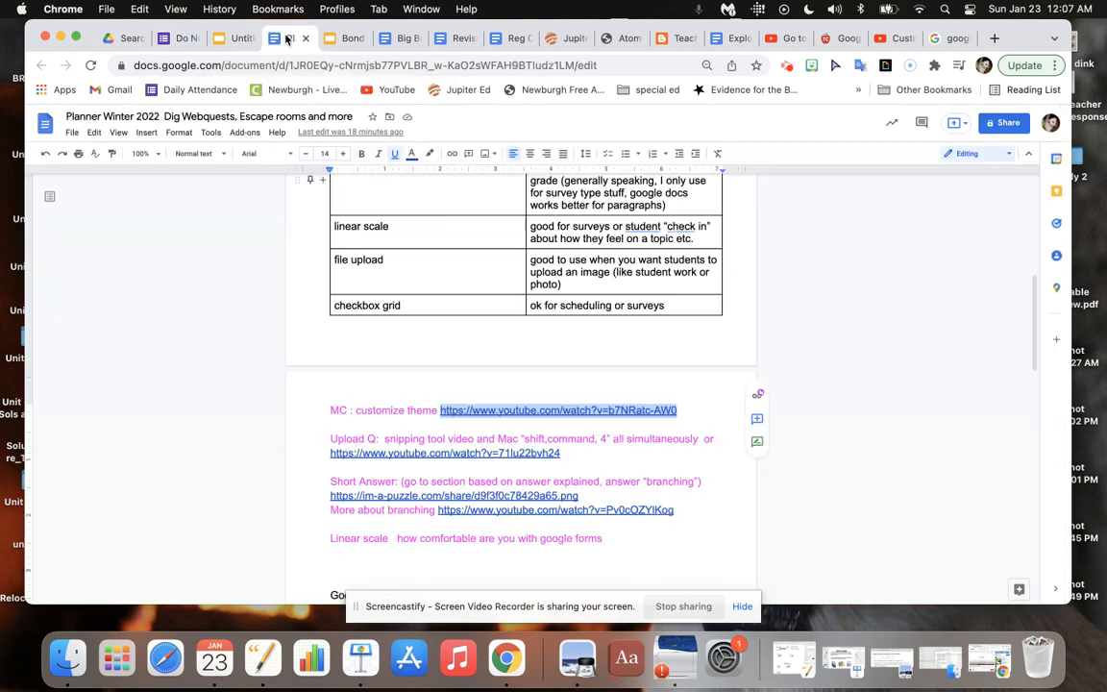
pyautogui.click(187, 40)
pyautogui.click(463, 536)
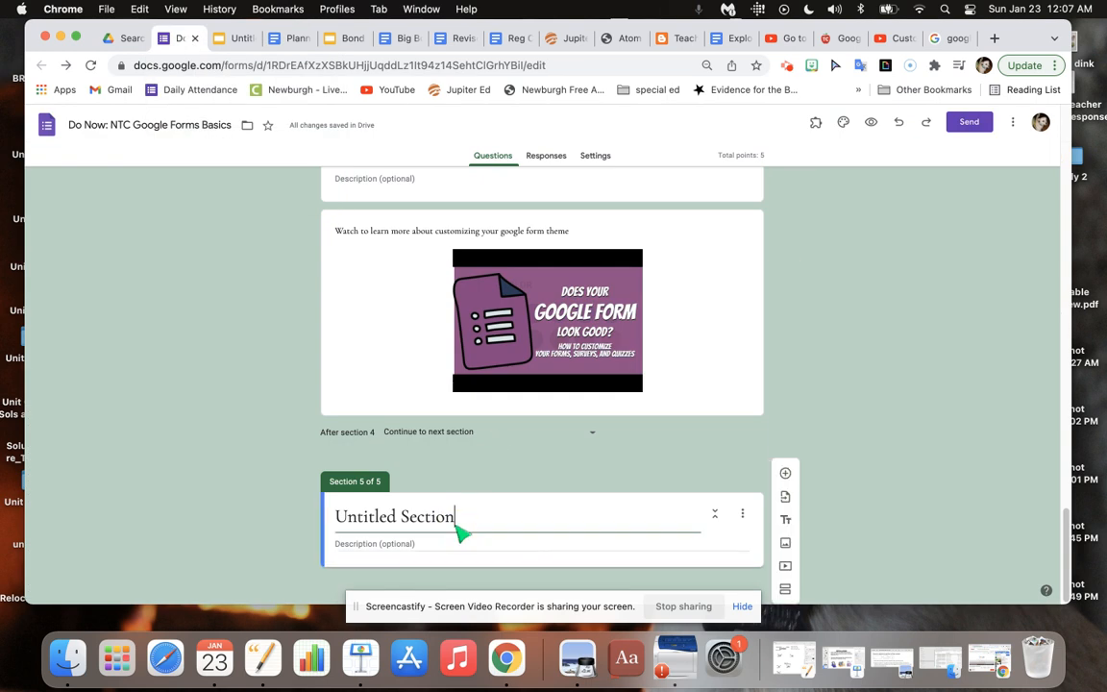
pyautogui.moveTo(462, 535); pyautogui.dragTo(344, 519)
pyautogui.write('Uplo')
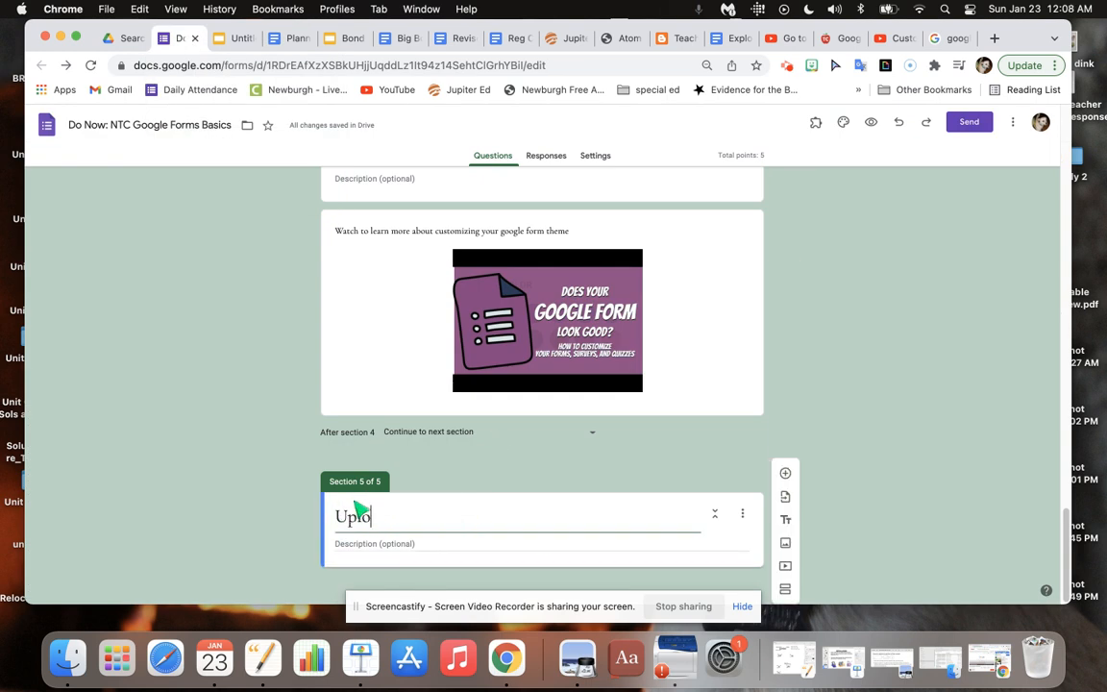
pyautogui.write('ading work')
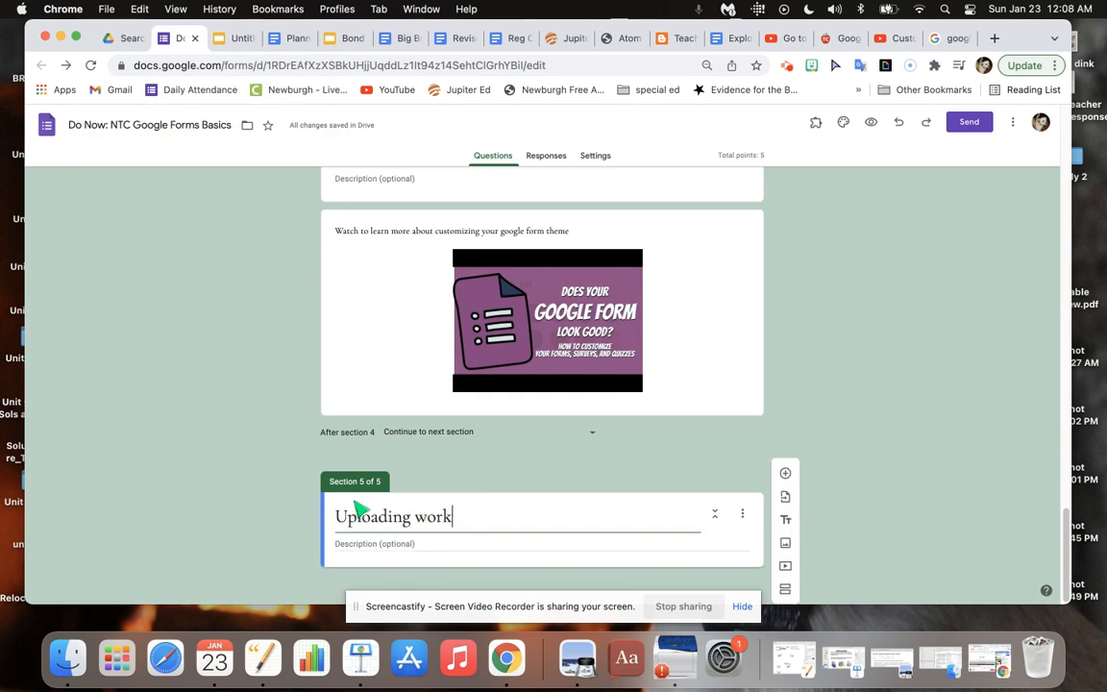
# Add a File upload question to the Uploading work section and allow respondents to upload files to Drive.
pyautogui.click(786, 473)
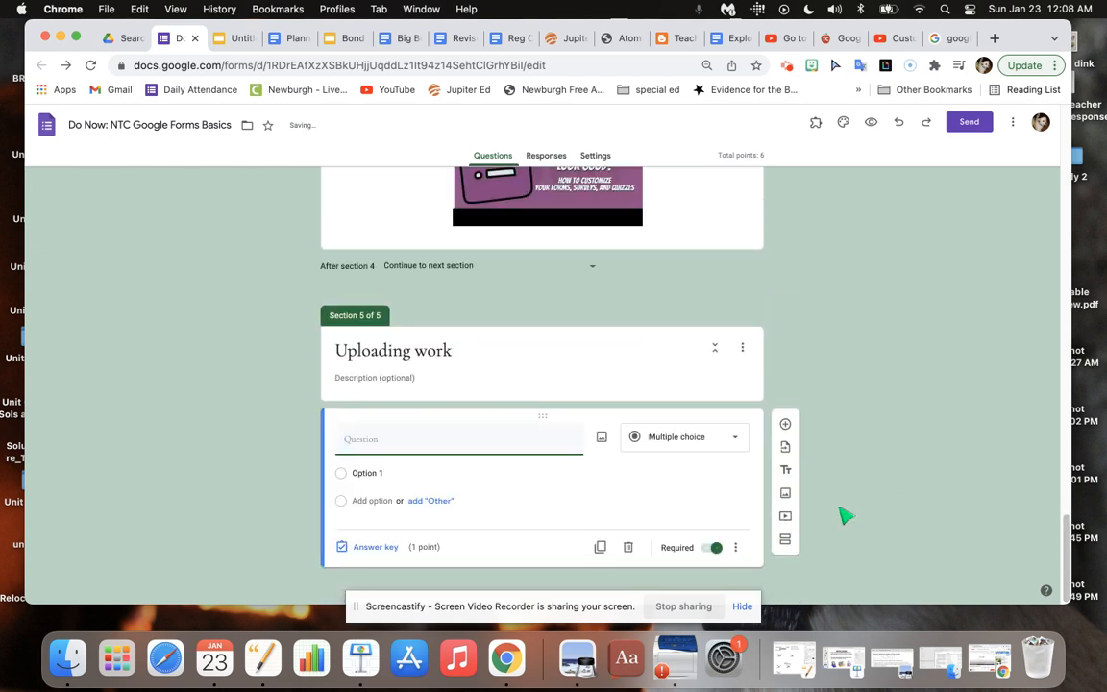
pyautogui.click(707, 443)
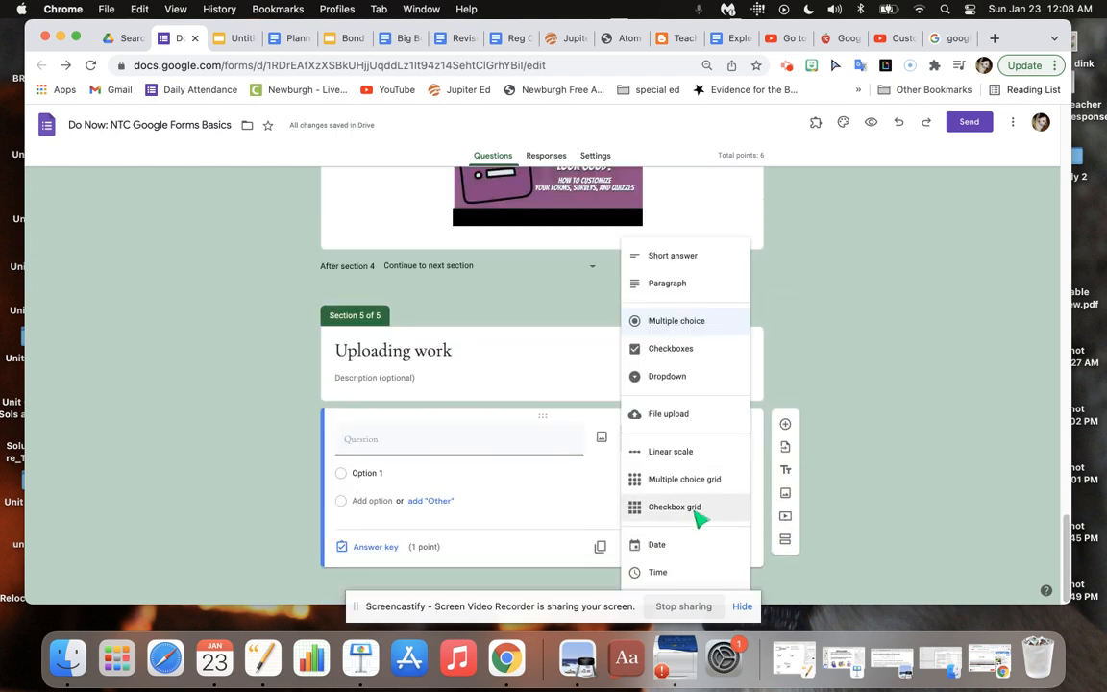
pyautogui.click(690, 431)
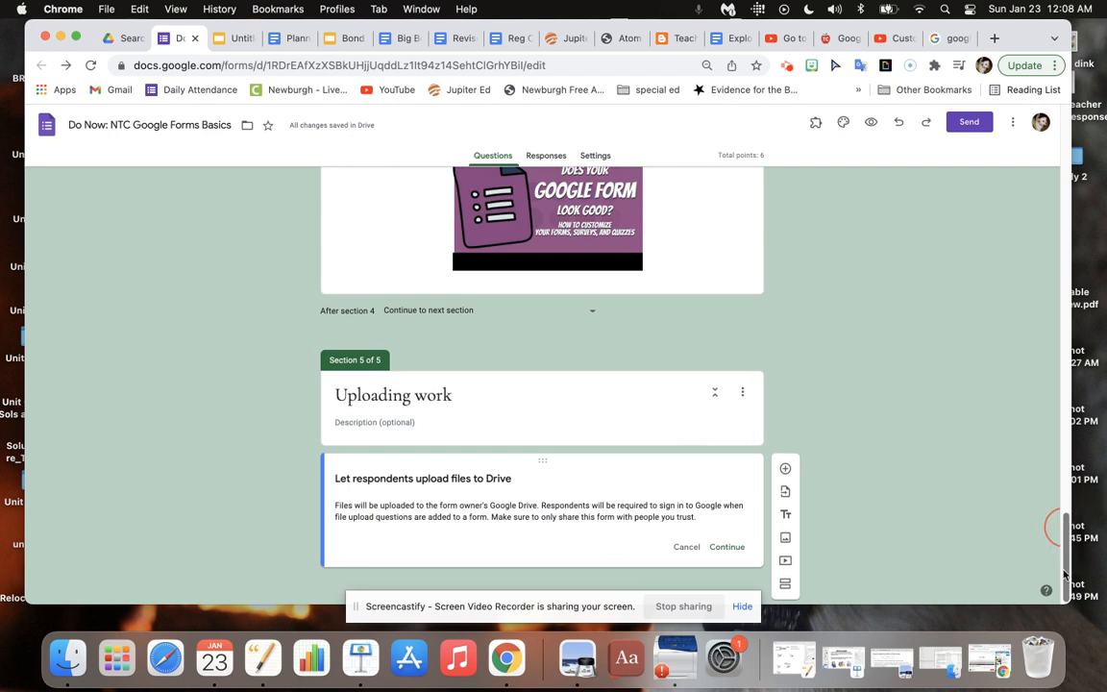
pyautogui.click(728, 547)
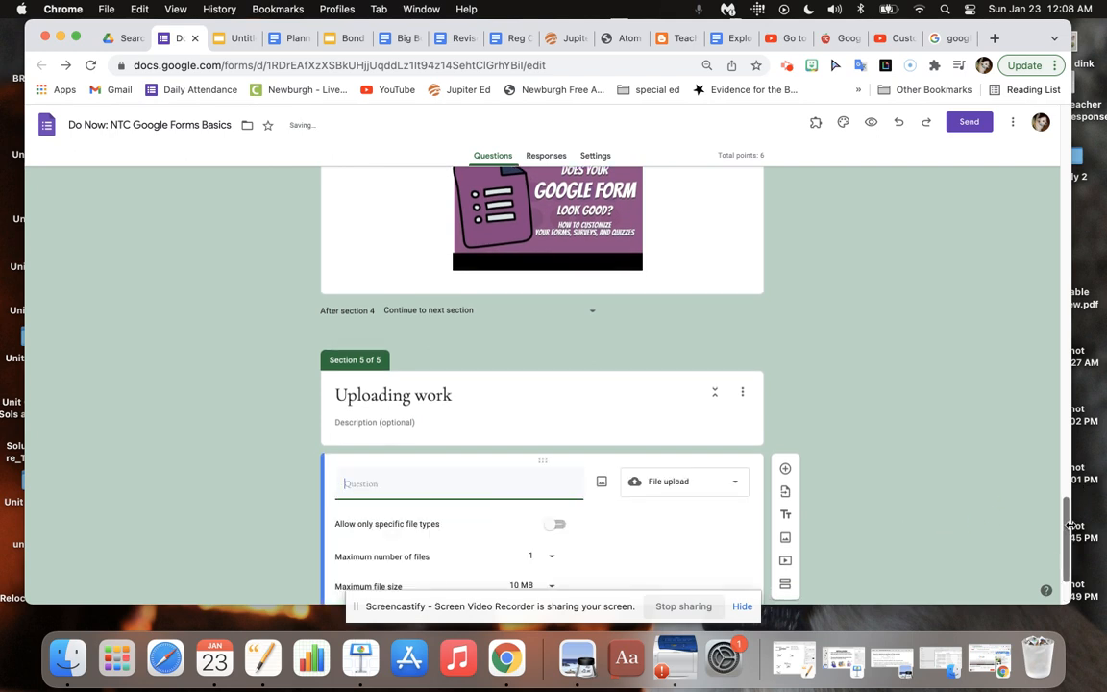
# Enter "Upload a snippet or partial screenshot" as the file upload question's text.
pyautogui.moveTo(1067, 524); pyautogui.dragTo(1068, 571)
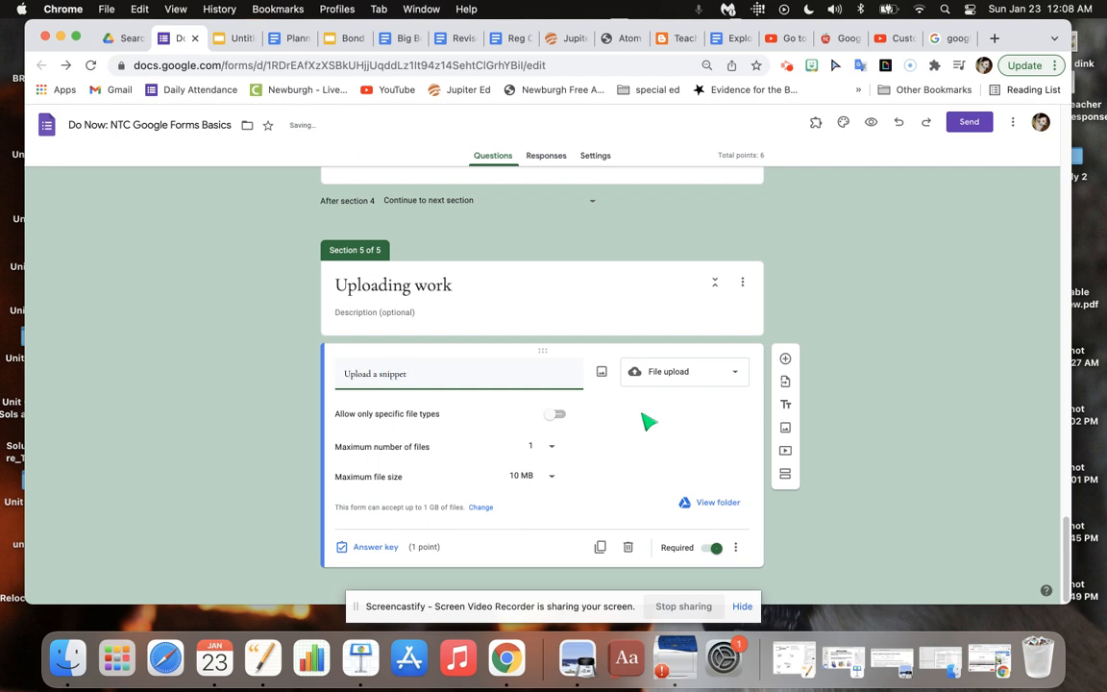
pyautogui.write('r screenshot')
pyautogui.click(422, 379)
pyautogui.write('partial screenshot')
pyautogui.click(417, 313)
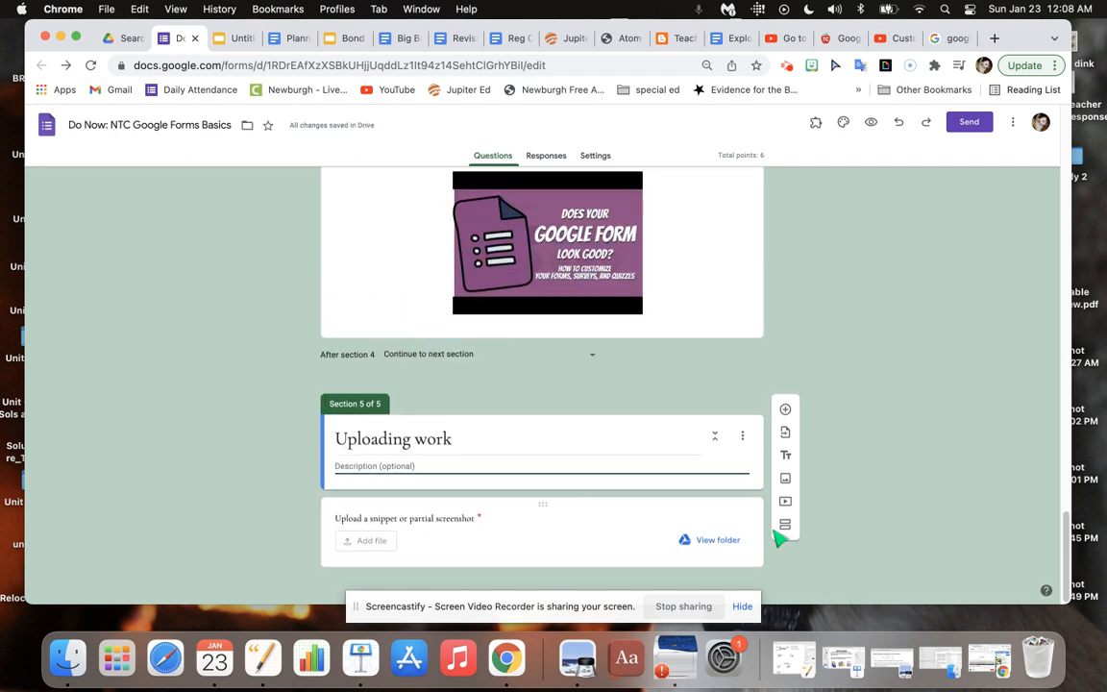
# Turn on the specific file types restriction for the upload question to view its choices, and turn it off again.
pyautogui.click(423, 505)
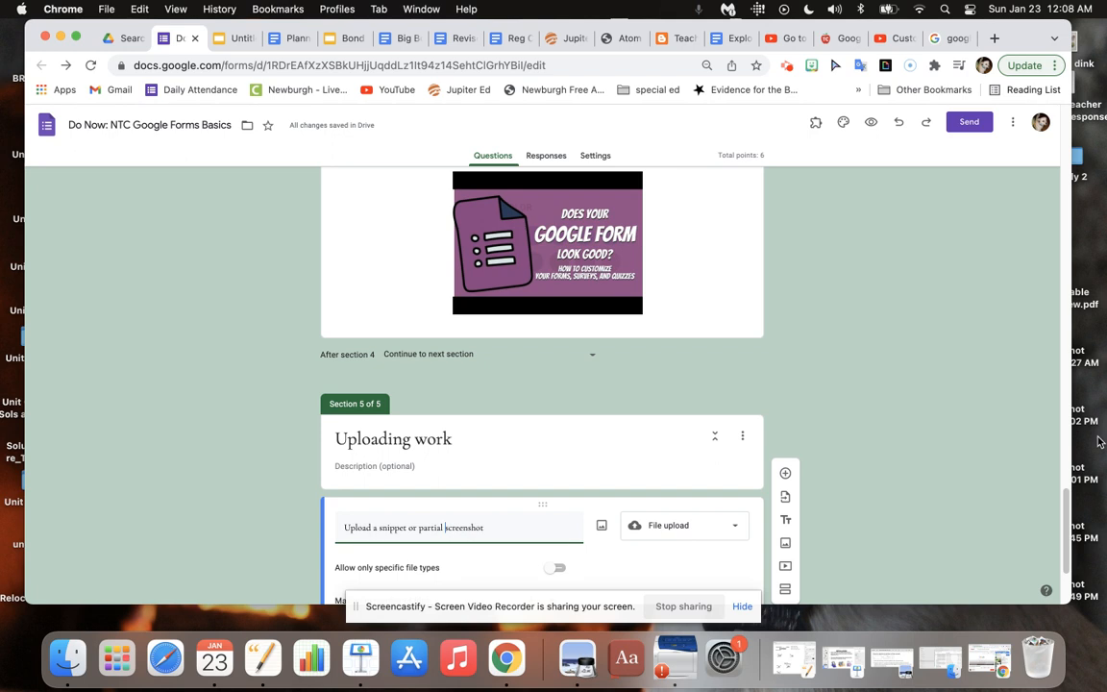
pyautogui.scroll(-3, 1065, 519)
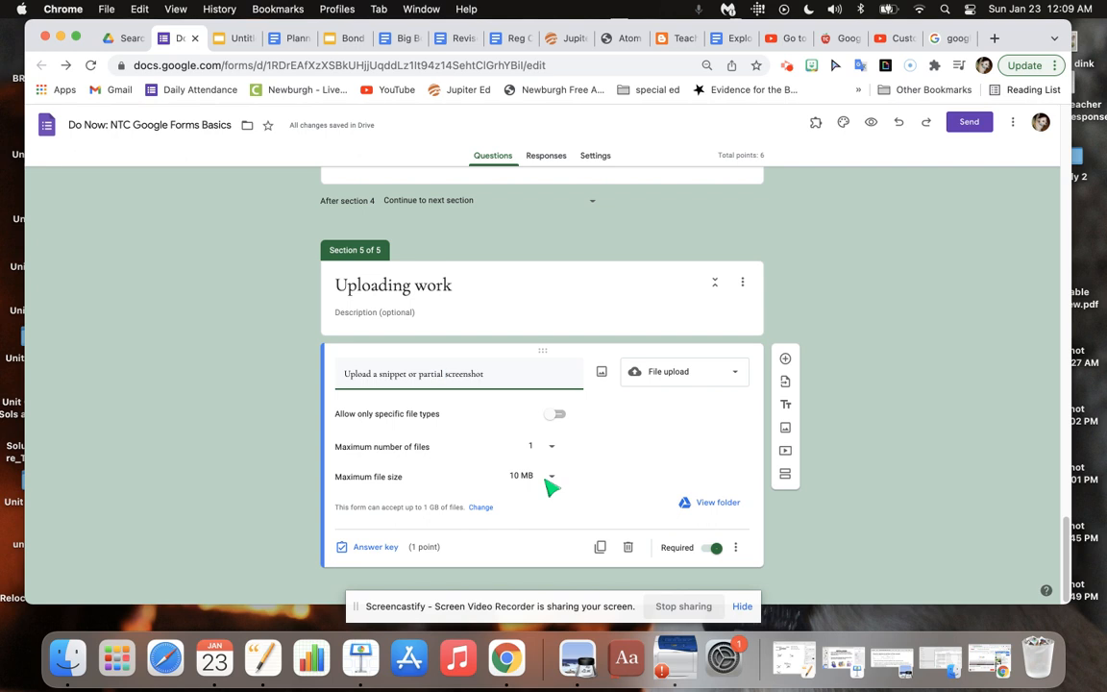
pyautogui.click(556, 414)
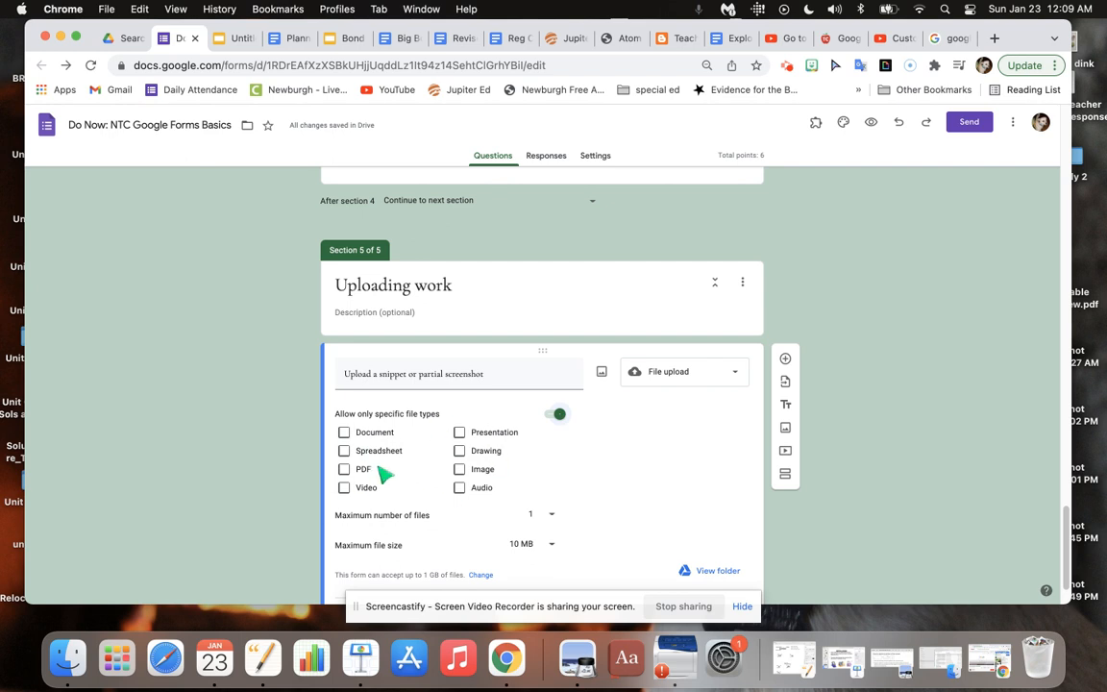
pyautogui.click(557, 415)
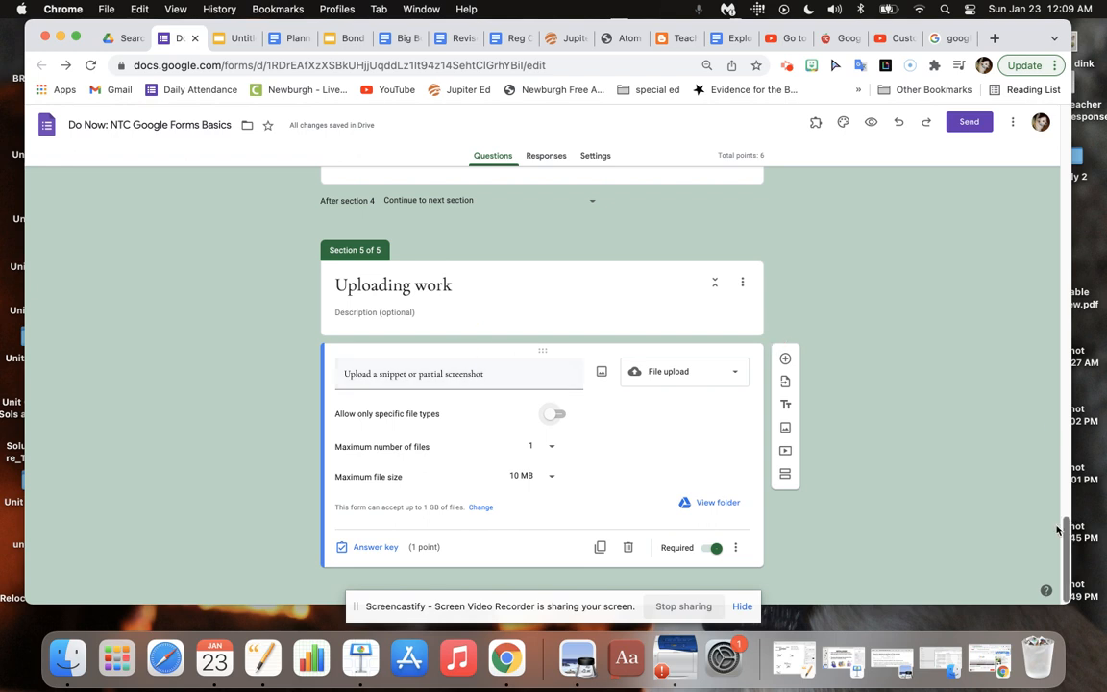
# Consult the planner document and add a sixth section titled "Differentiation and Feedback loops".
pyautogui.click(290, 40)
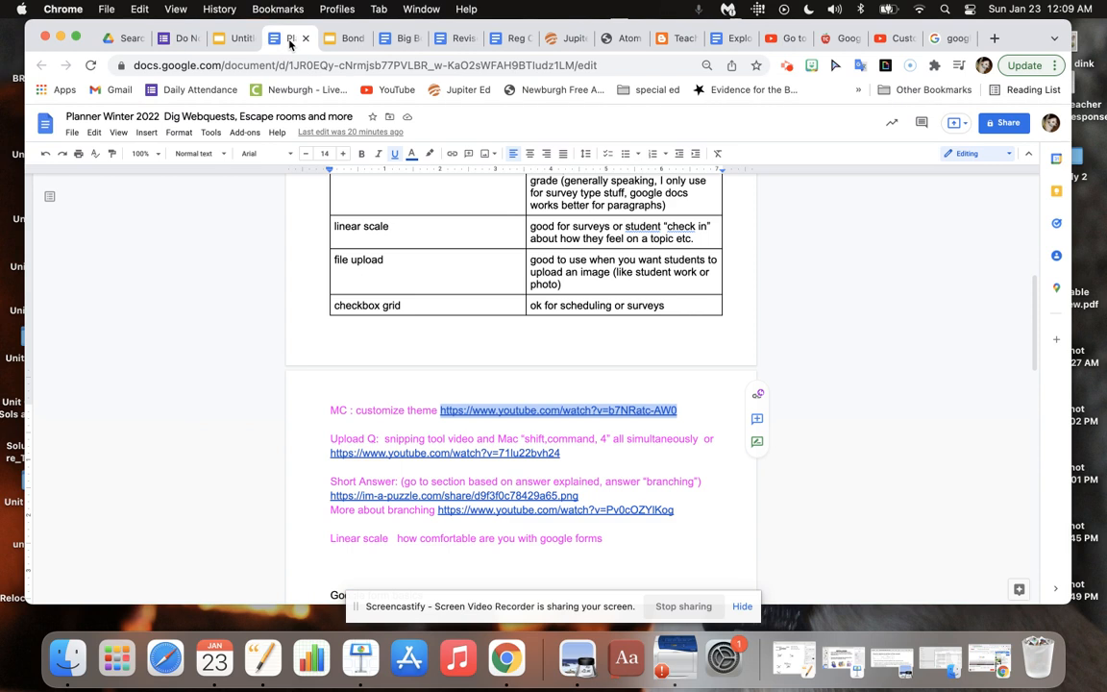
pyautogui.click(182, 39)
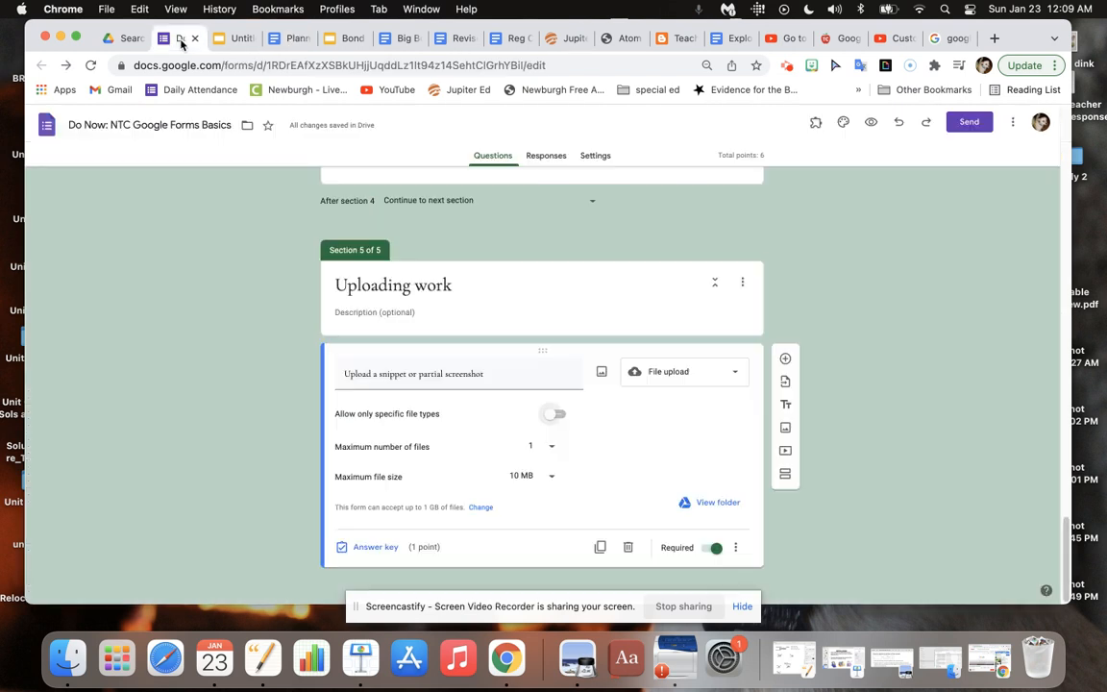
pyautogui.click(784, 475)
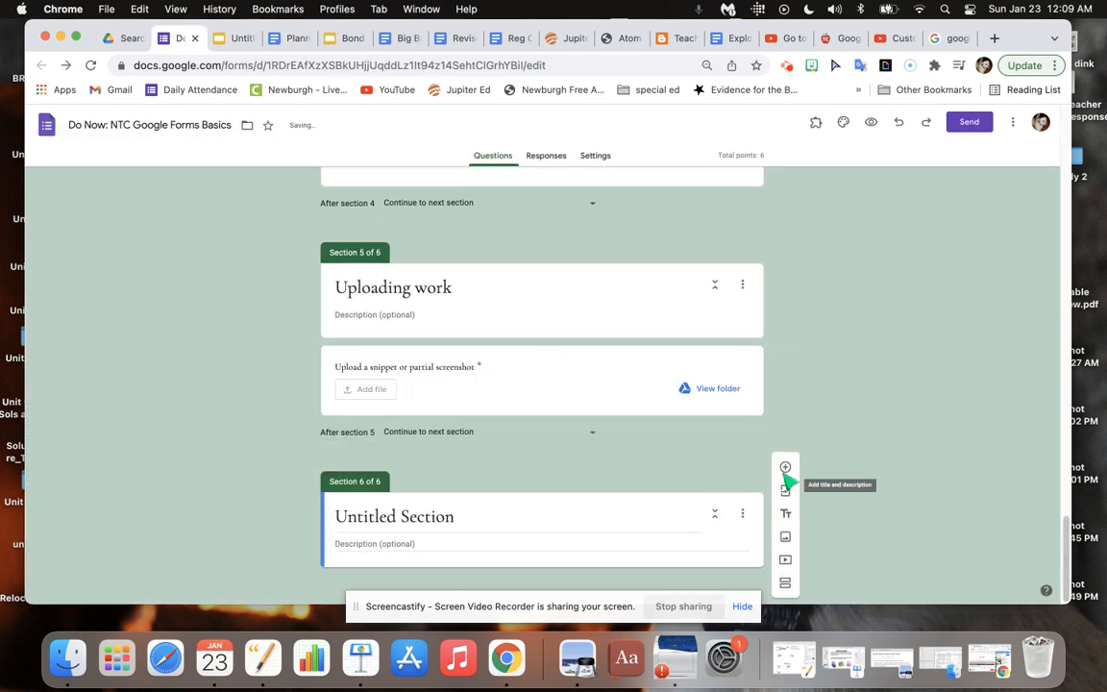
pyautogui.click(455, 521)
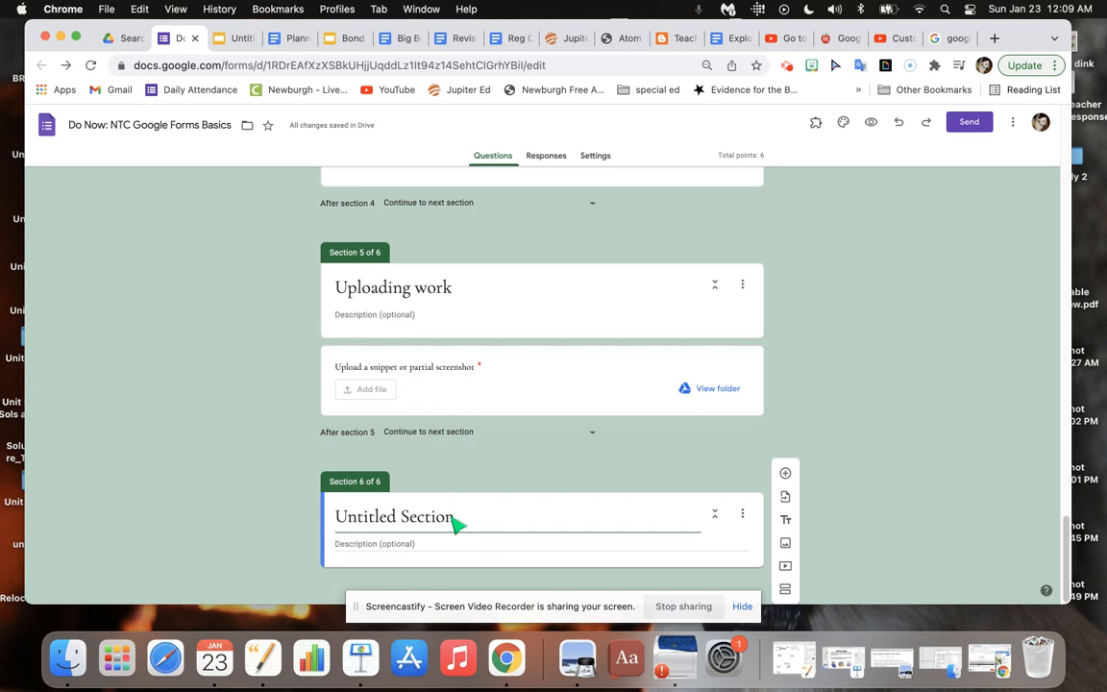
pyautogui.tripleClick(455, 521)
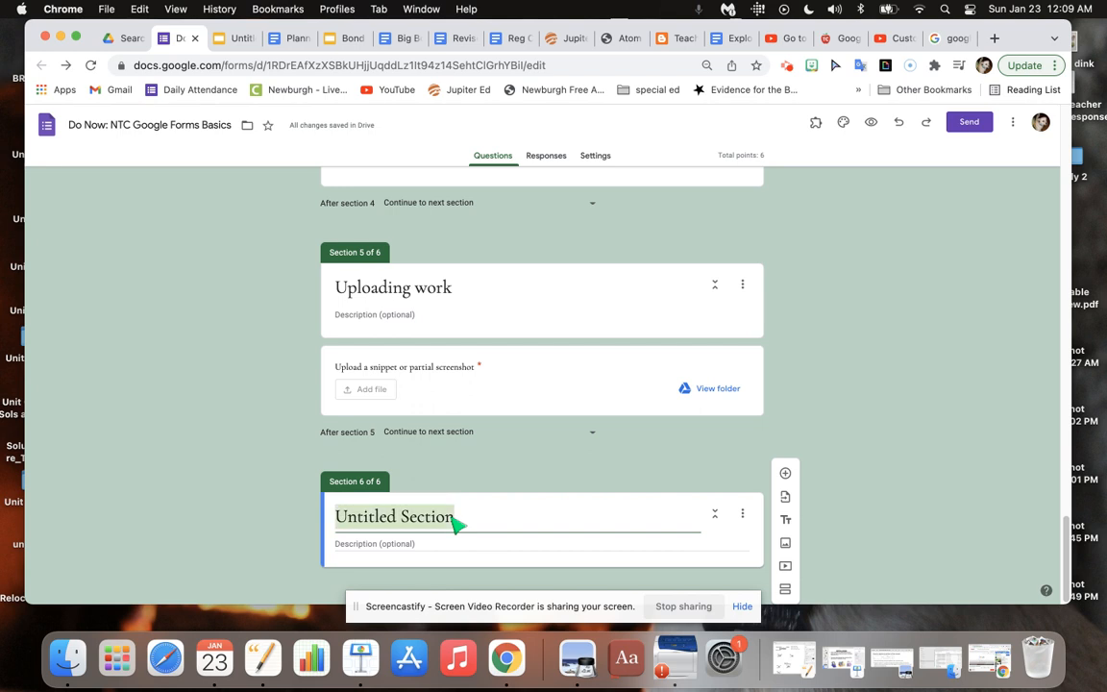
pyautogui.write('Diff')
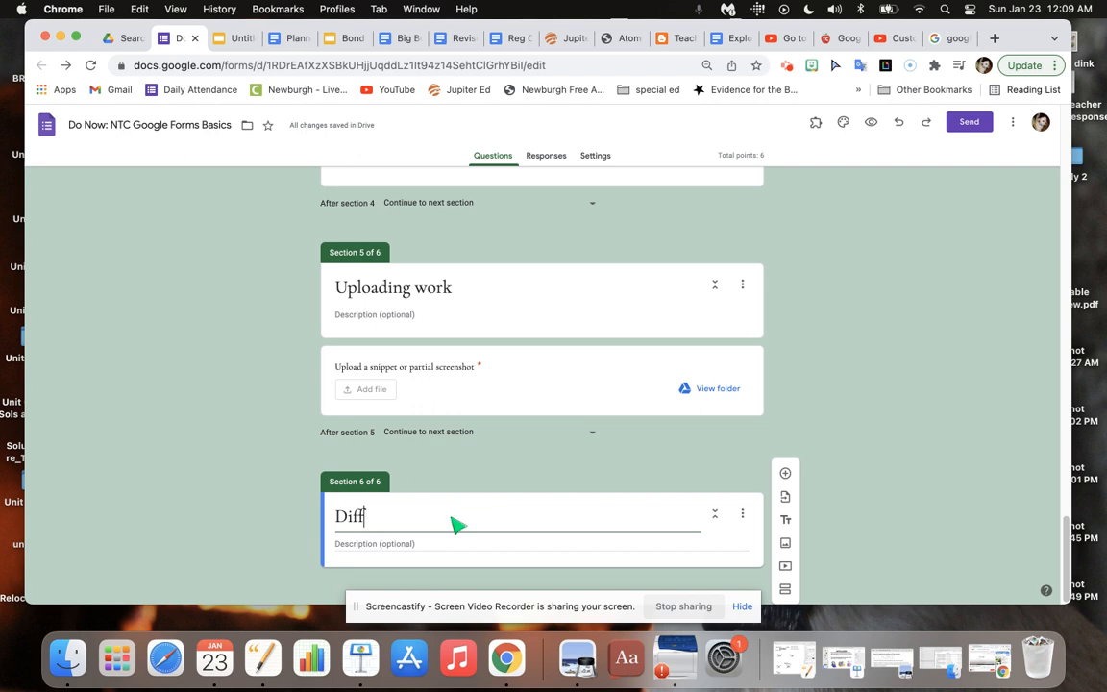
pyautogui.write('erentiation a')
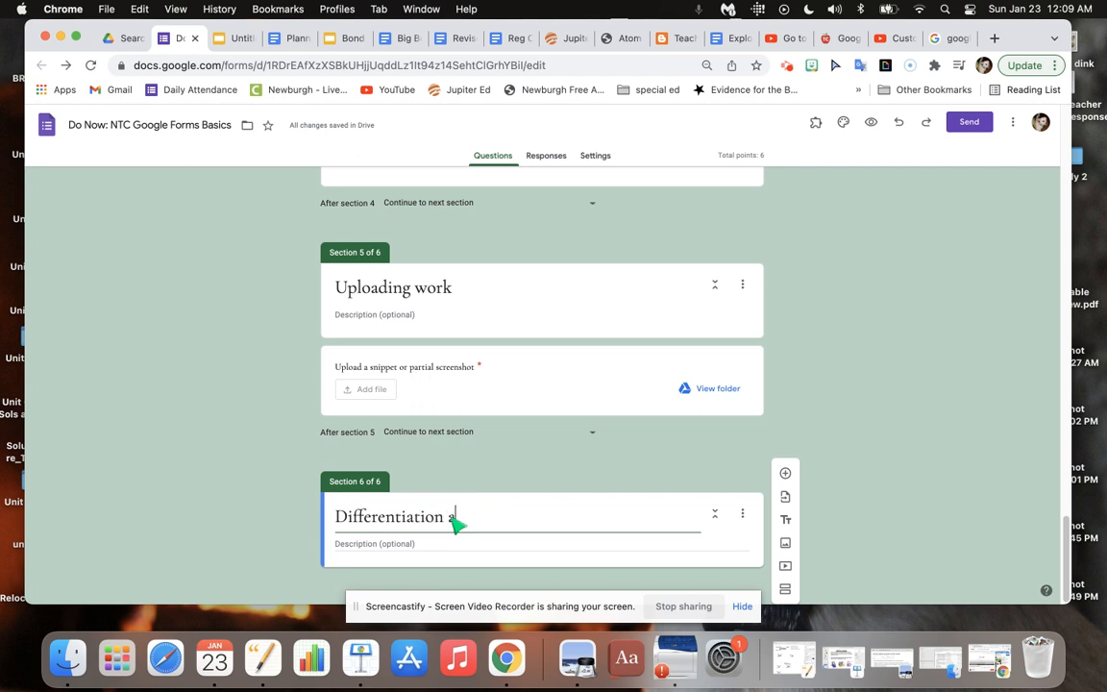
pyautogui.write('nd Feedback')
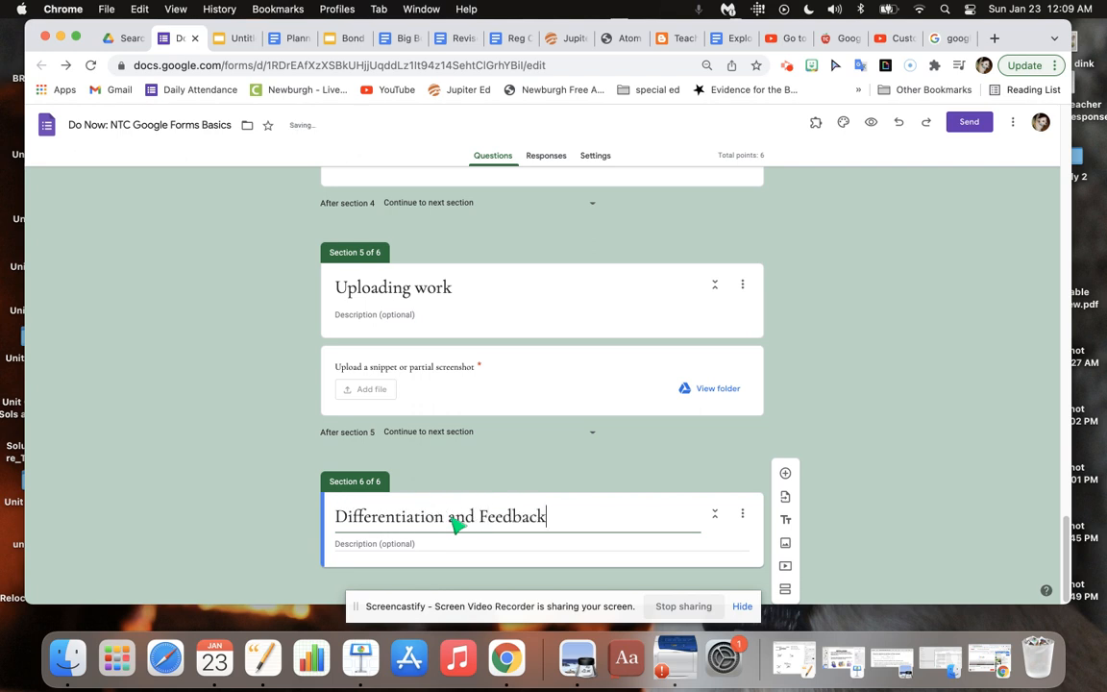
pyautogui.write(' loops')
# Add a question to the "Differentiation and Feedback loops" section and begin its text with "Go to".
pyautogui.click(786, 473)
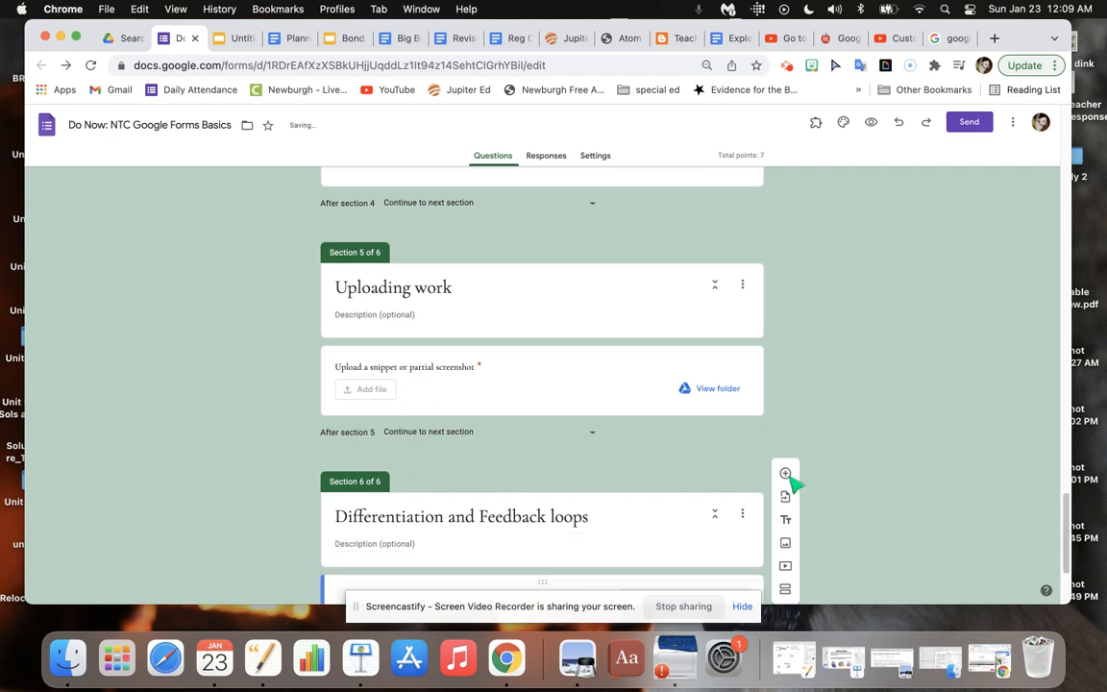
pyautogui.moveTo(1066, 503); pyautogui.dragTo(1064, 565)
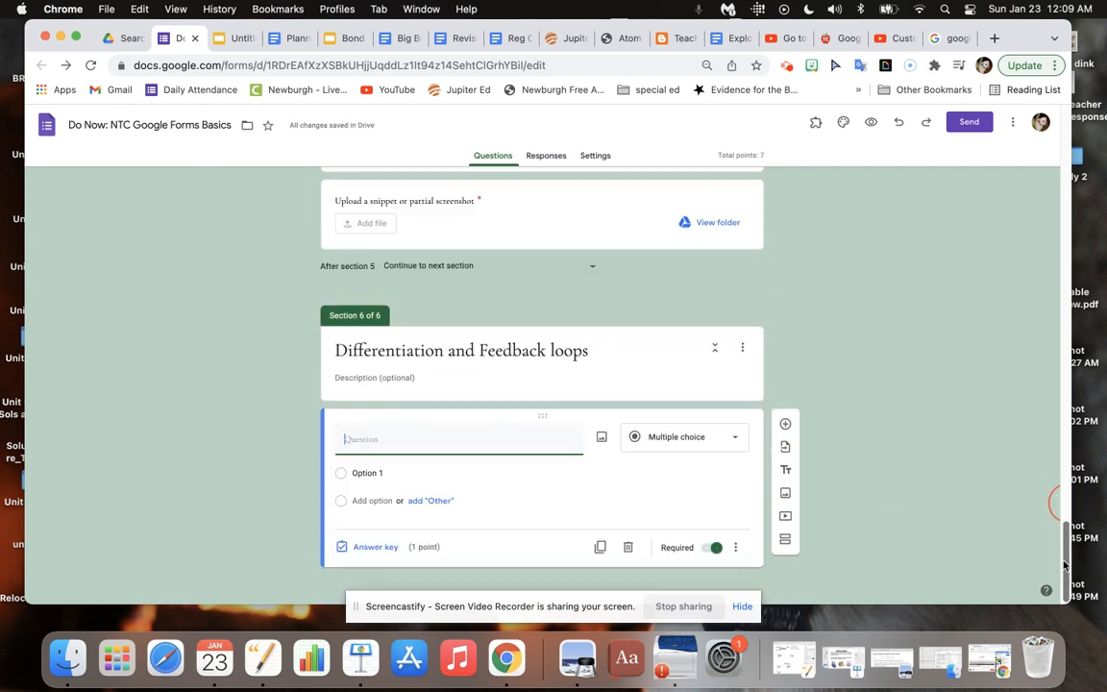
pyautogui.click(365, 380)
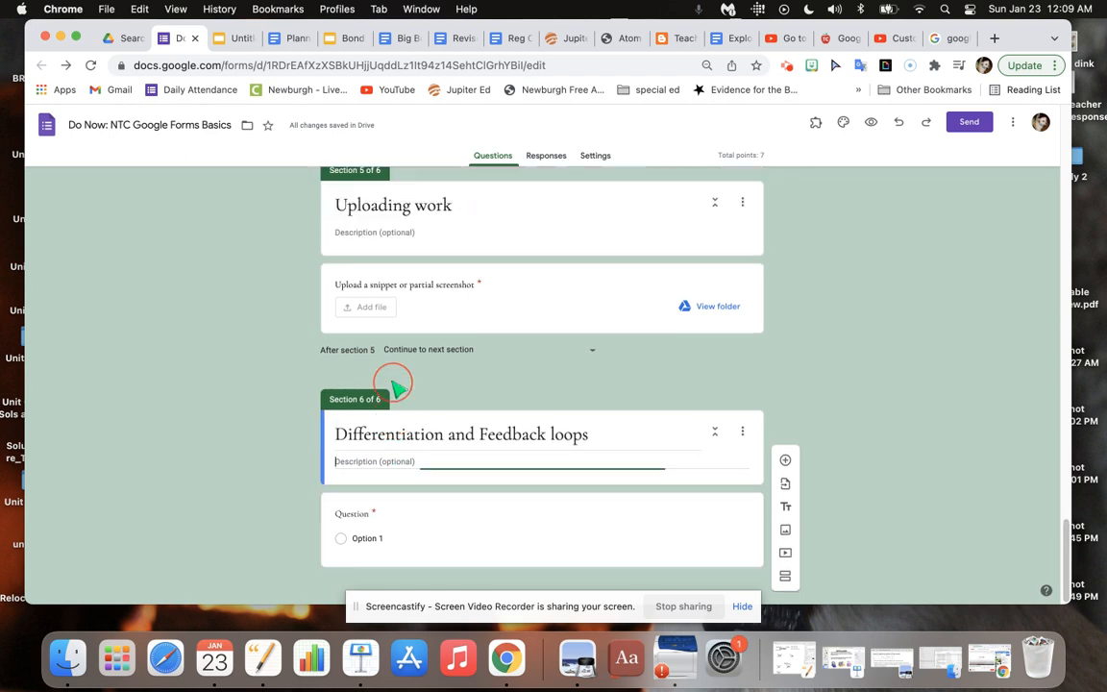
pyautogui.click(382, 470)
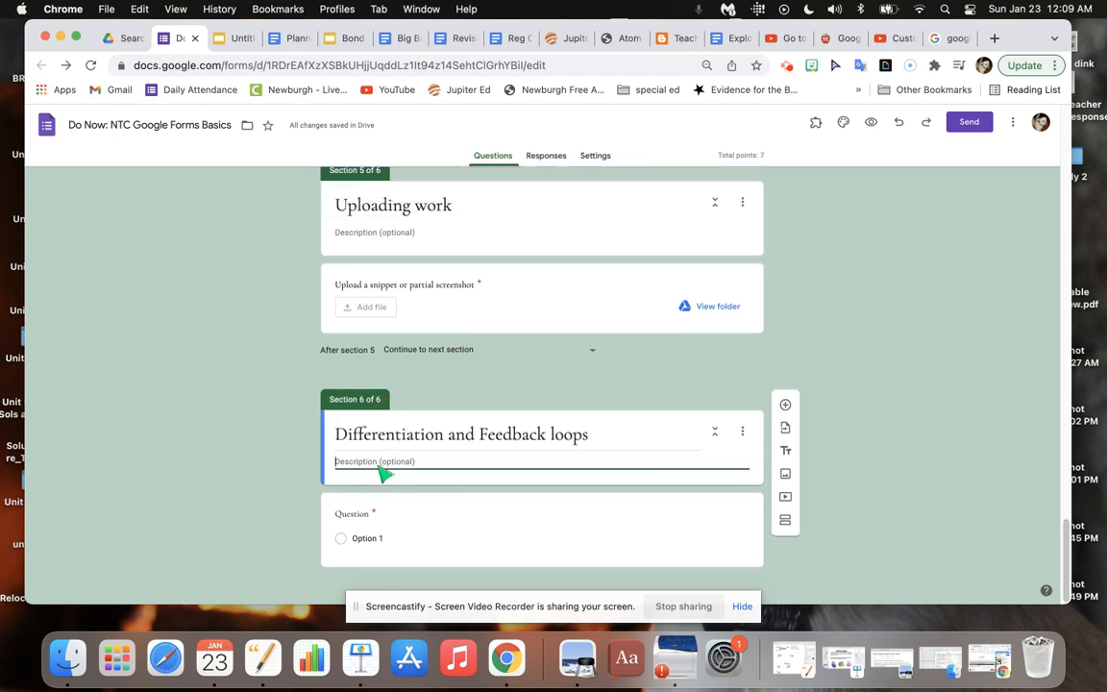
pyautogui.click(373, 517)
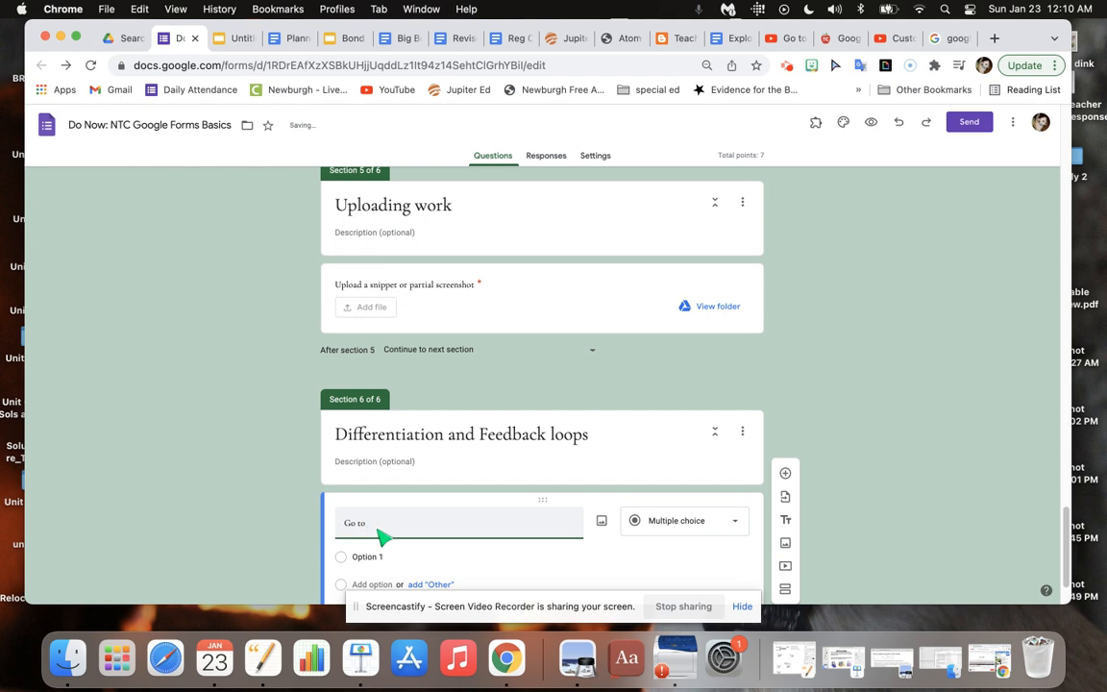
# Copy the im-a-puzzle.com share link from the Short Answer notes in the planner document and return to the form.
pyautogui.click(288, 38)
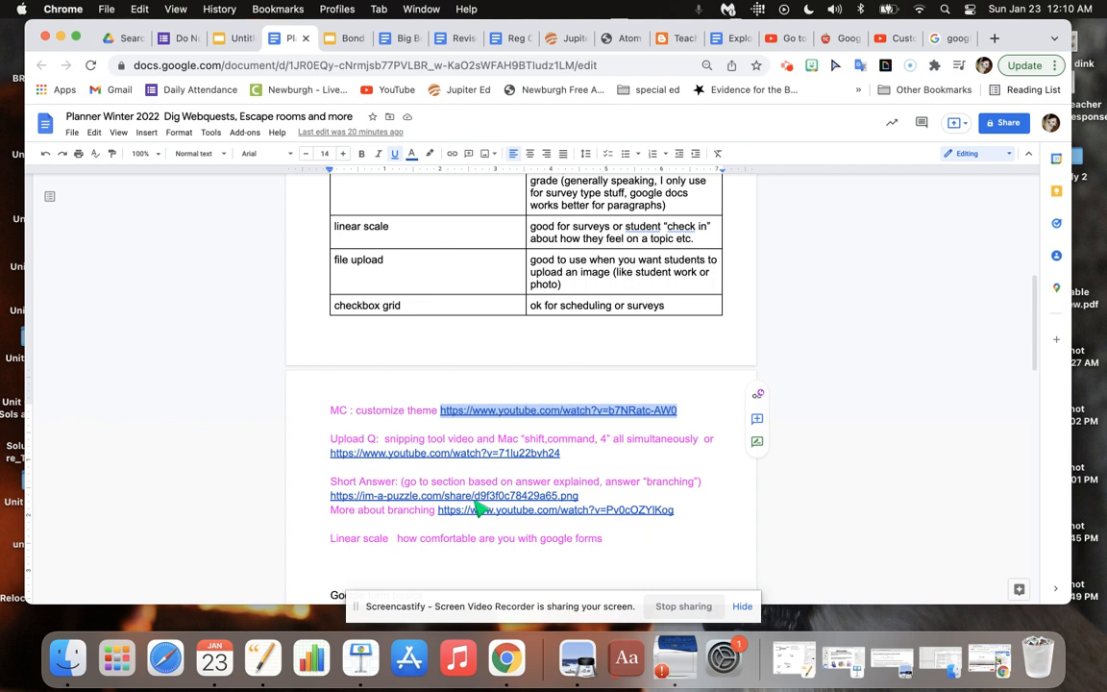
pyautogui.tripleClick(349, 486)
pyautogui.click(342, 496)
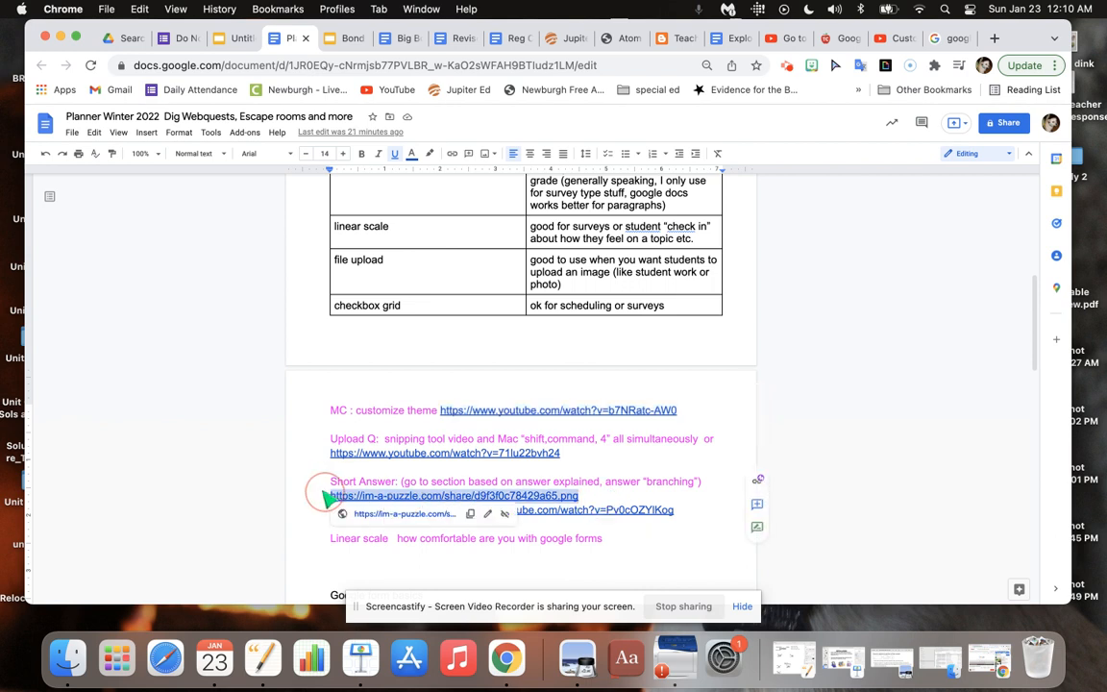
pyautogui.click(181, 37)
pyautogui.click(405, 554)
pyautogui.write('https://im-a-puzzle.com/share/d9f3f0c78429a65.png')
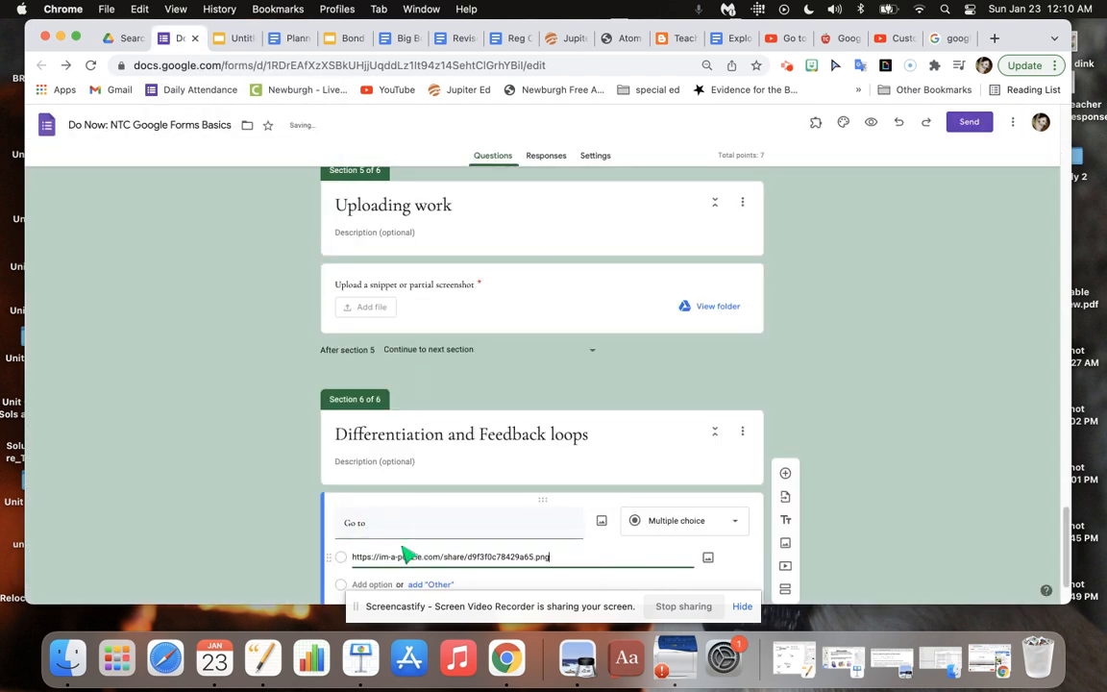
pyautogui.press('Return')
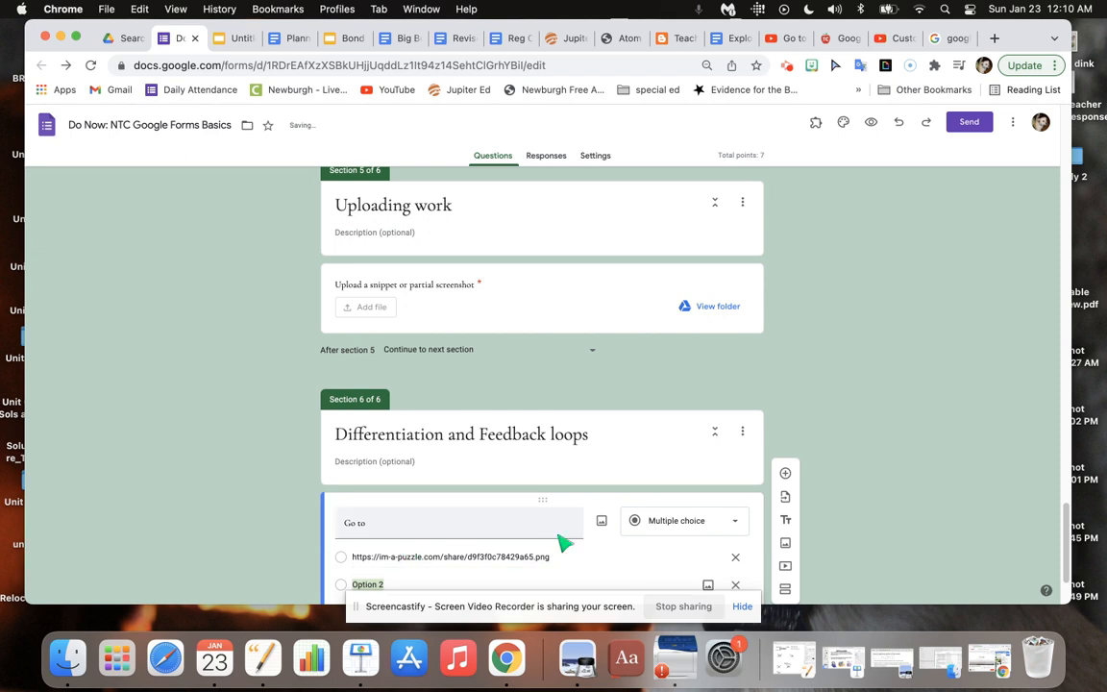
pyautogui.tripleClick(586, 559)
pyautogui.press('super+c')
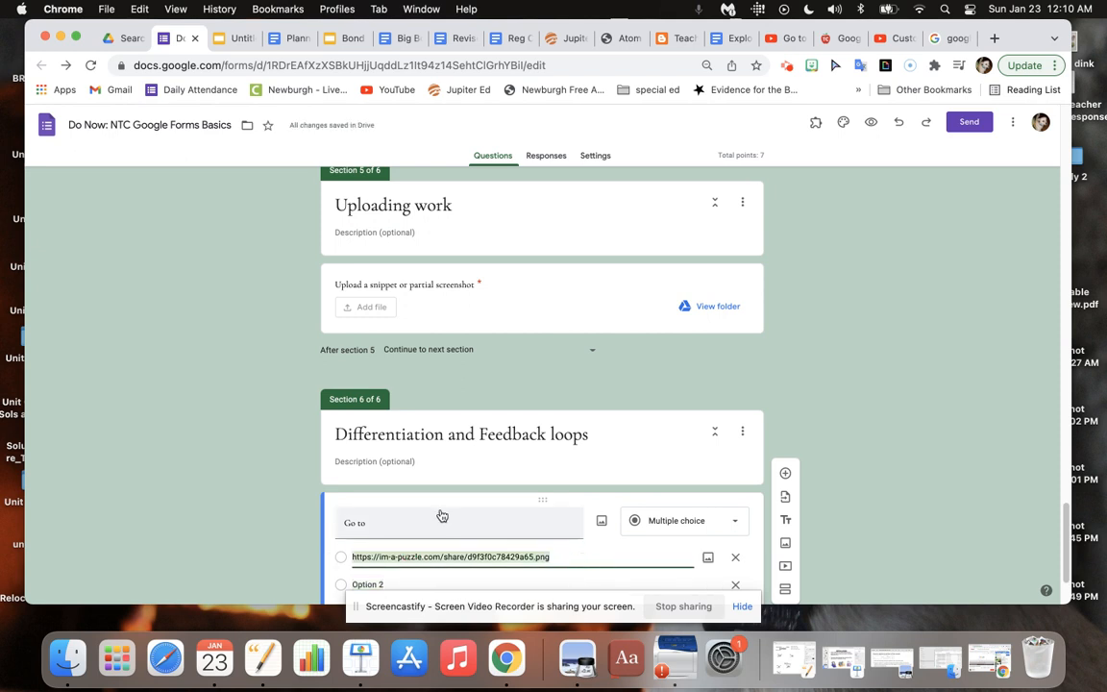
pyautogui.click(449, 526)
pyautogui.press('super+v')
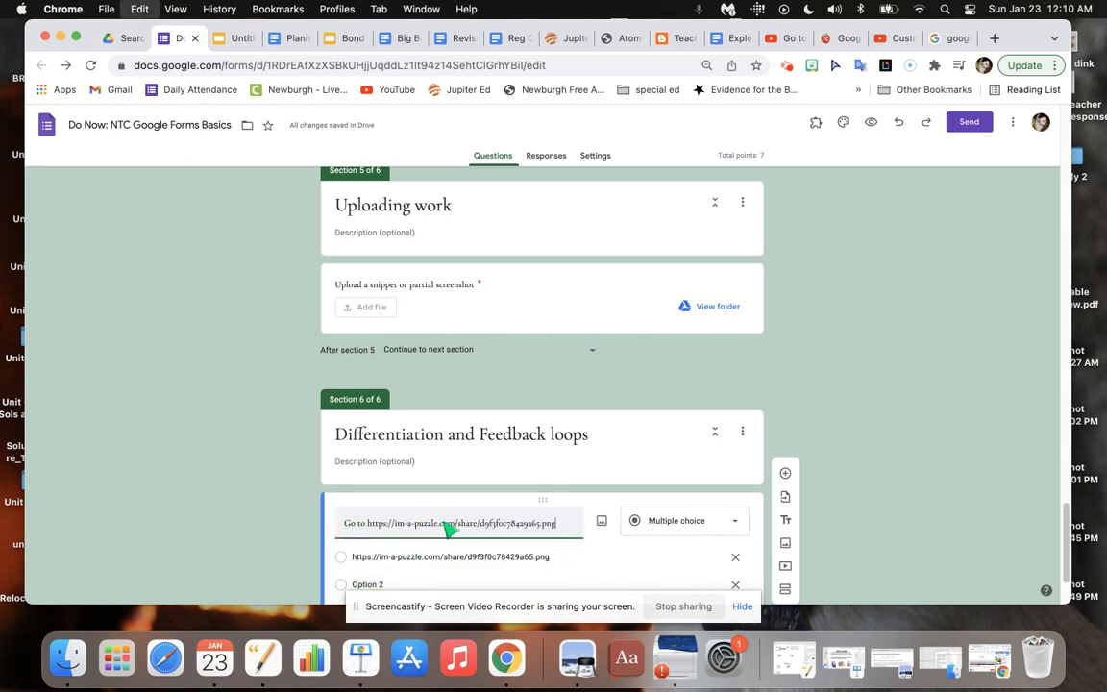
pyautogui.write('and put the puzzle together')
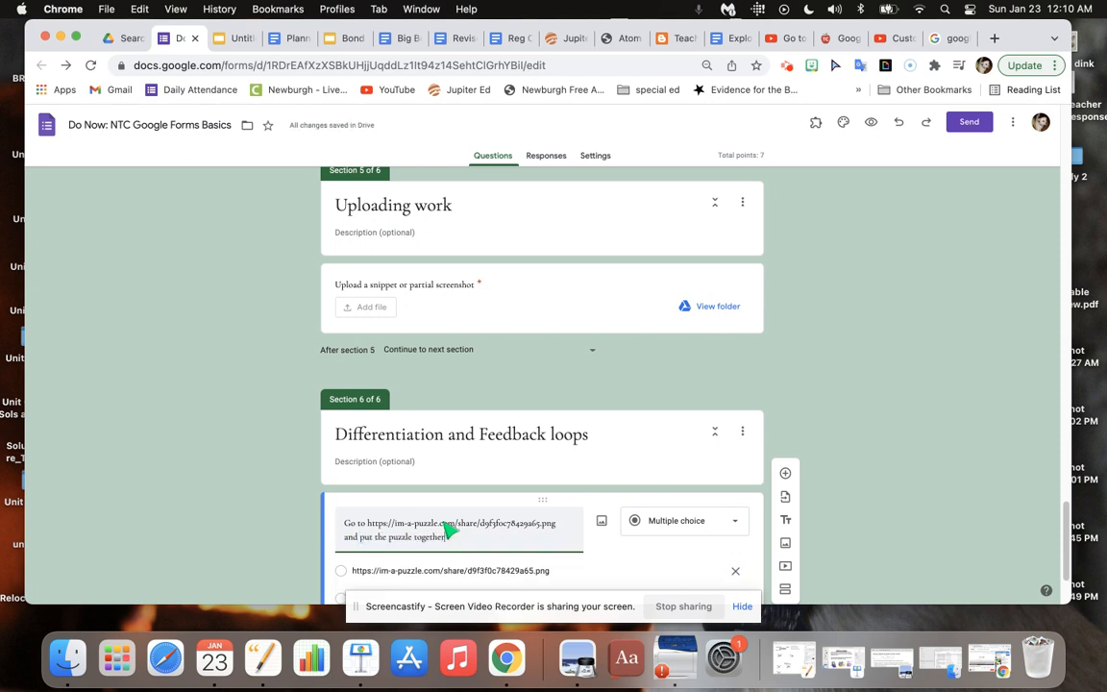
# Change the puzzle question's type to Short answer.
pyautogui.click(709, 520)
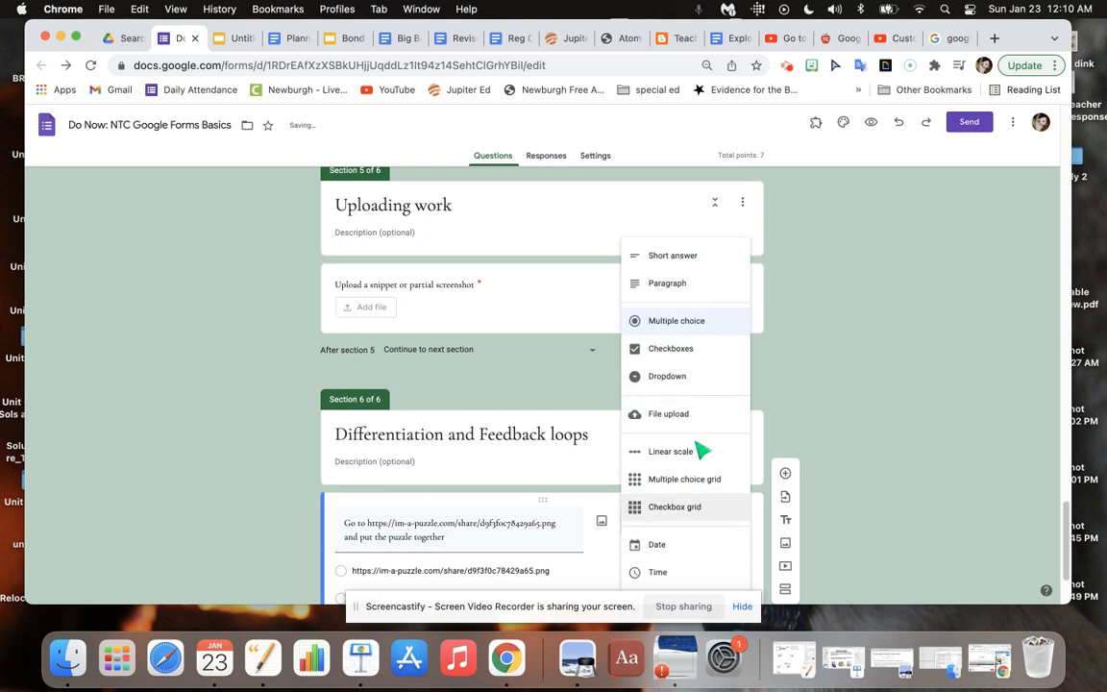
pyautogui.click(684, 257)
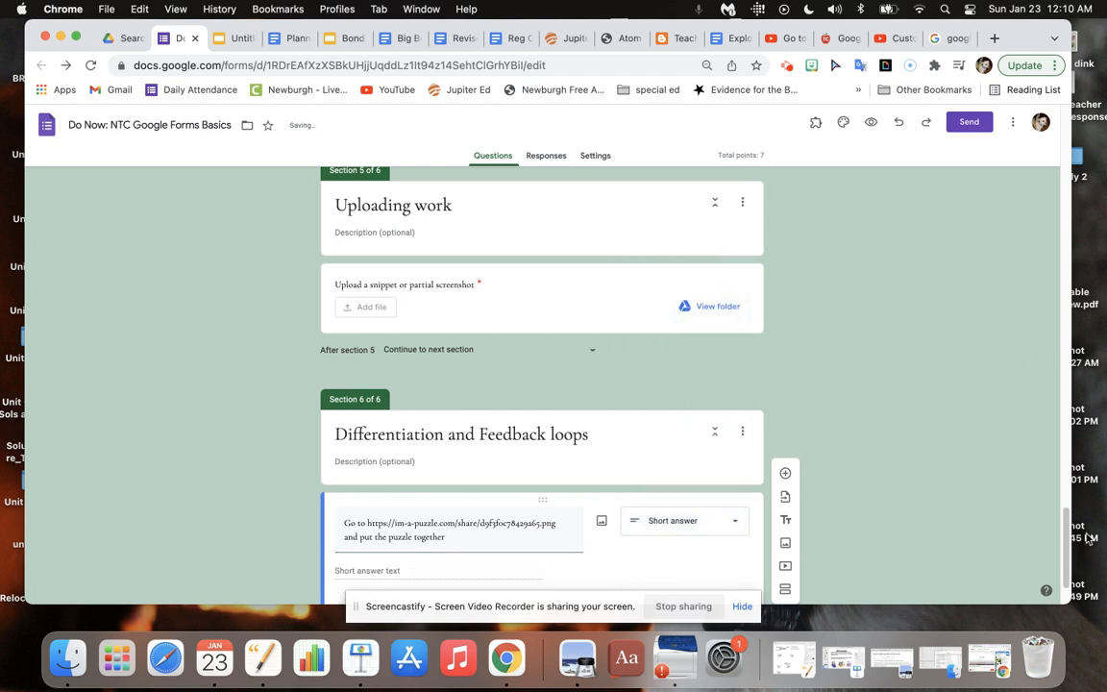
pyautogui.scroll(-2, 1067, 529)
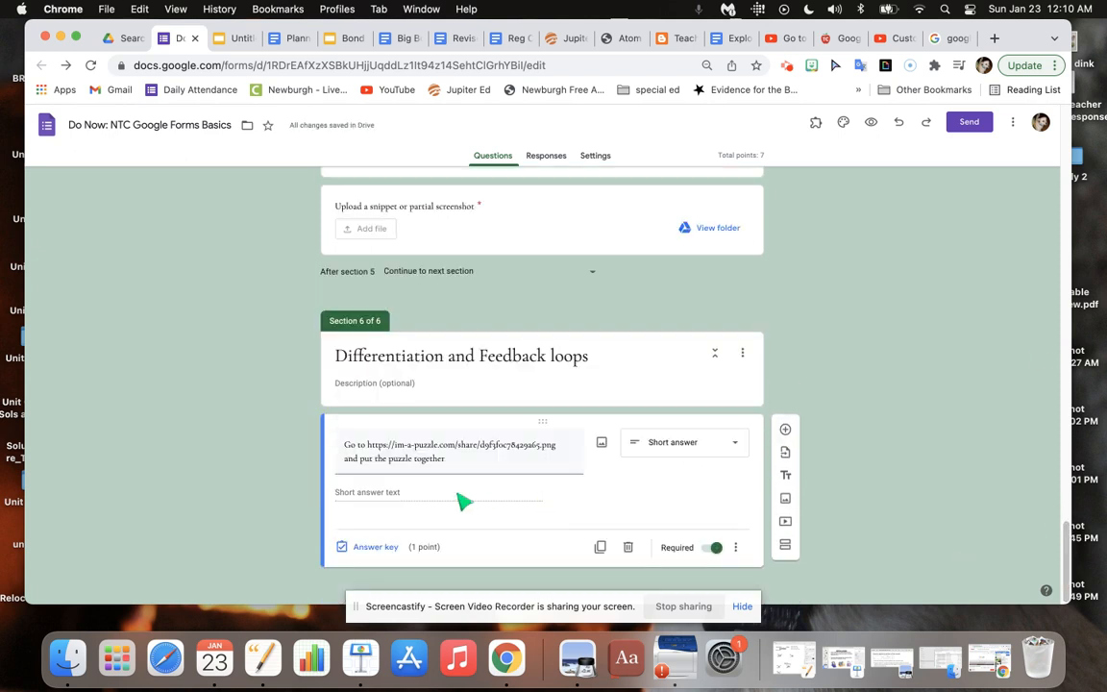
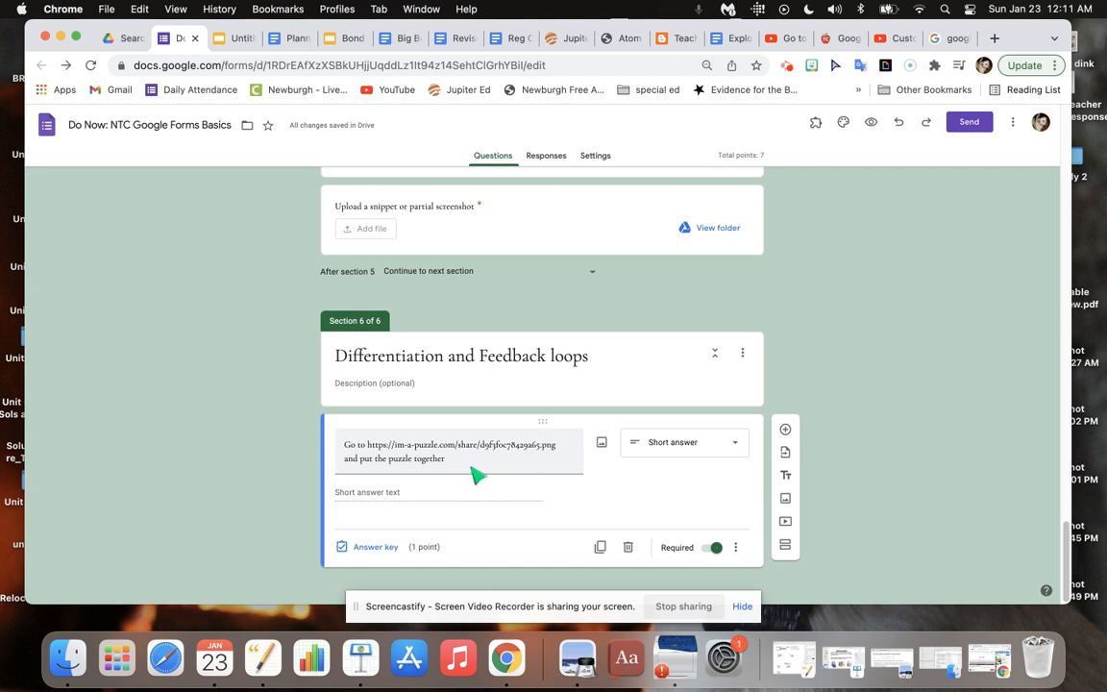
# Extend the puzzle question's text with "to find the "code word"" after "put the puzzle together".
pyautogui.tripleClick(473, 470)
pyautogui.click(478, 474)
pyautogui.write('to find the')
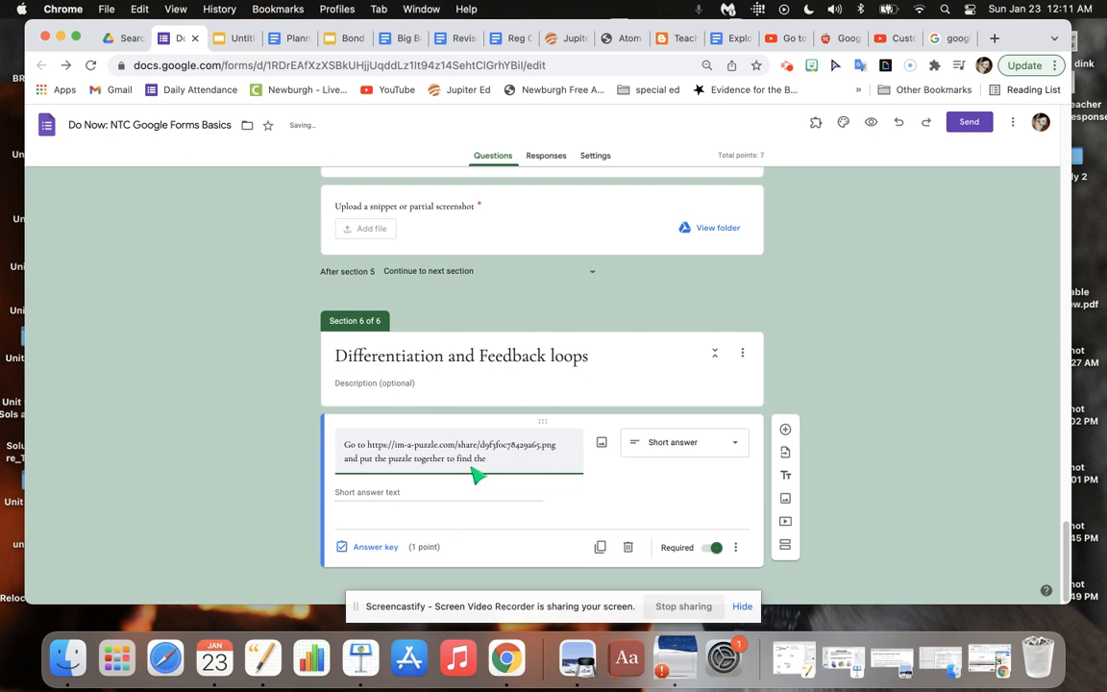
pyautogui.write(' w')
pyautogui.write('w')
pyautogui.write('code wor')
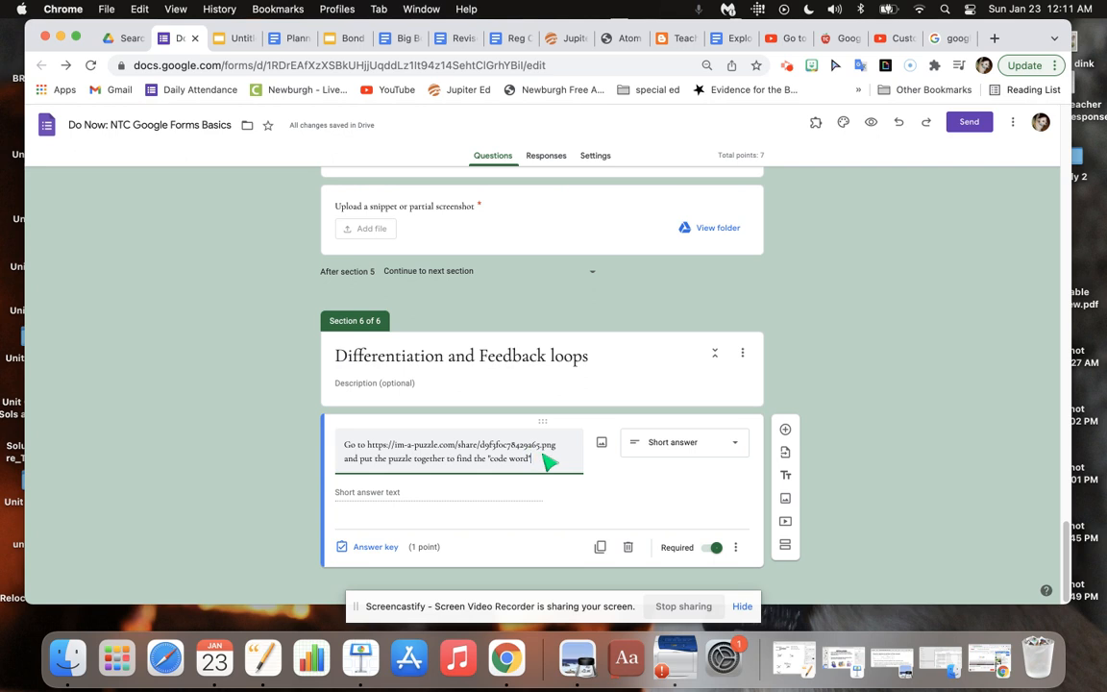
# Add response validation to the puzzle question requiring text that contains "BRANCHING".
pyautogui.click(735, 548)
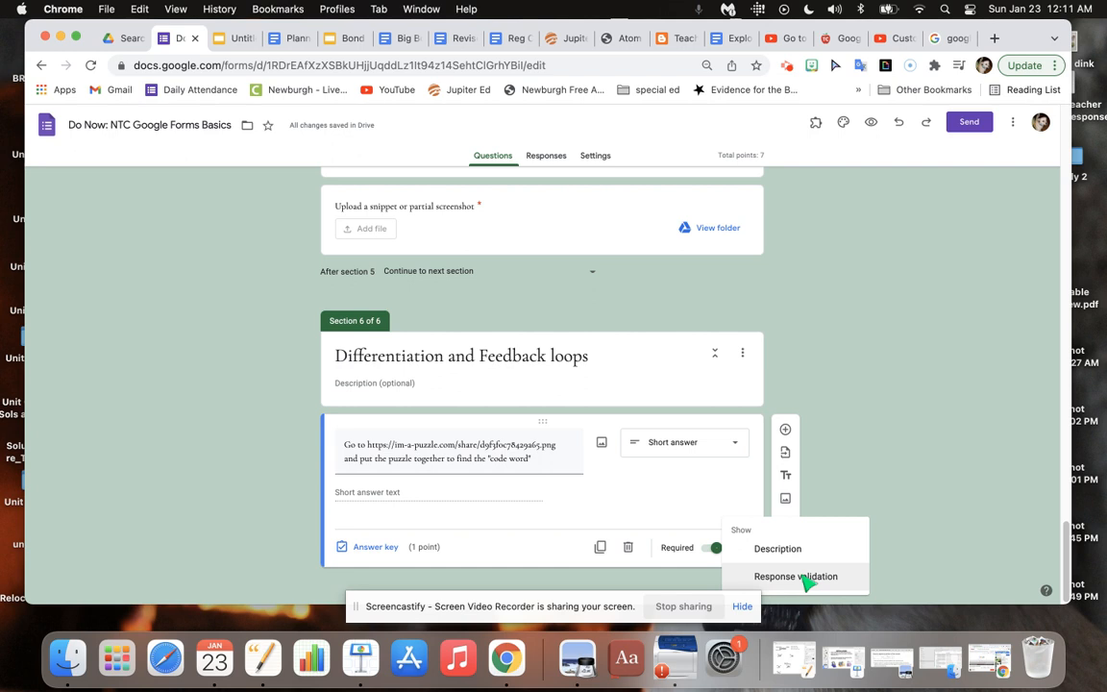
pyautogui.click(808, 579)
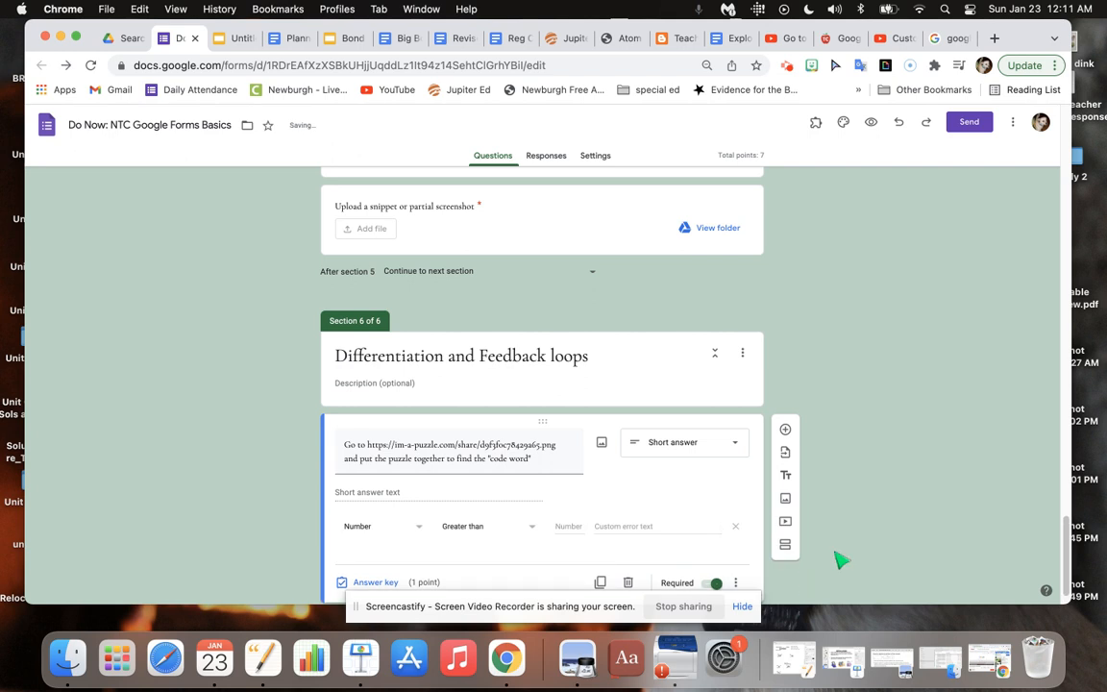
pyautogui.moveTo(1061, 540); pyautogui.dragTo(1065, 574)
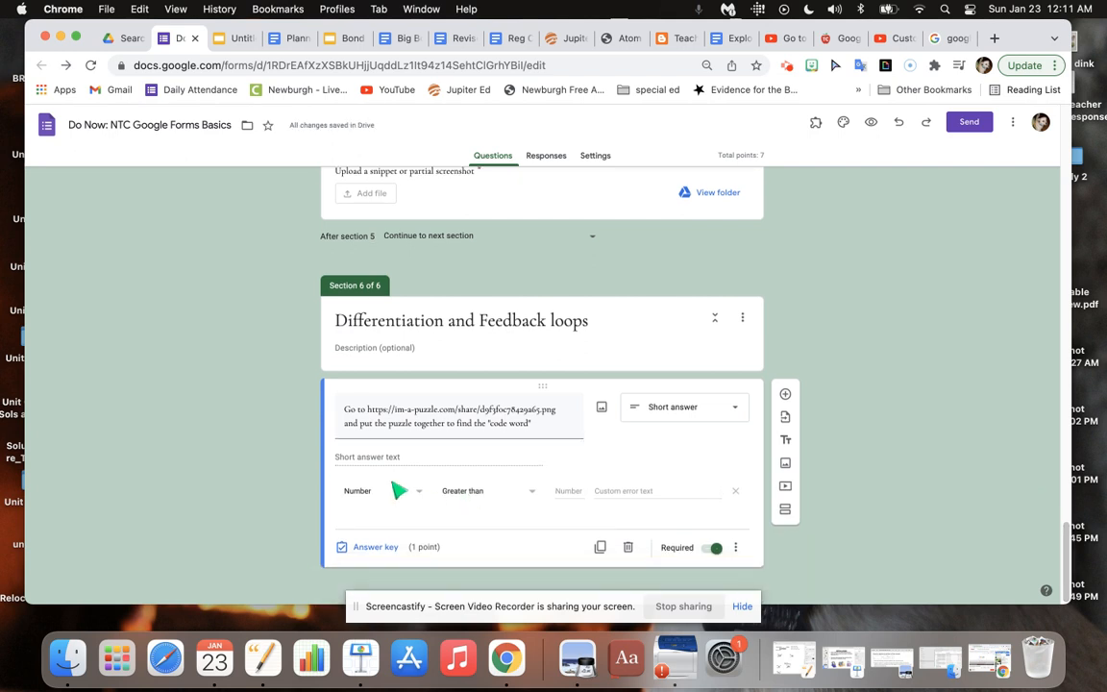
pyautogui.click(377, 492)
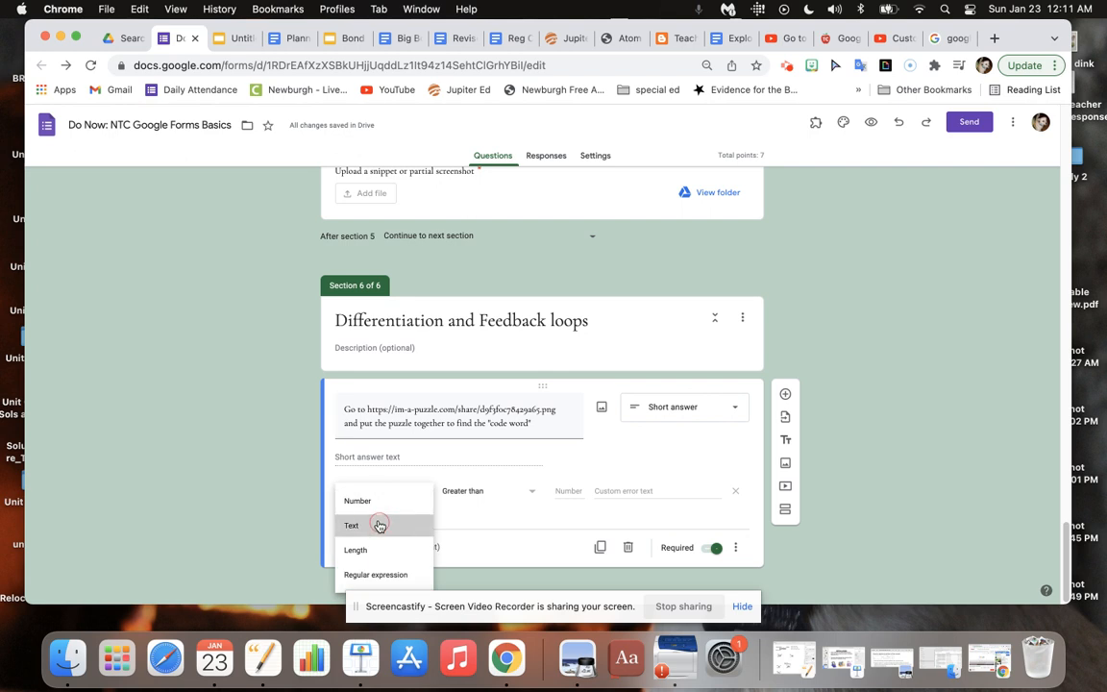
pyautogui.click(379, 525)
pyautogui.click(563, 501)
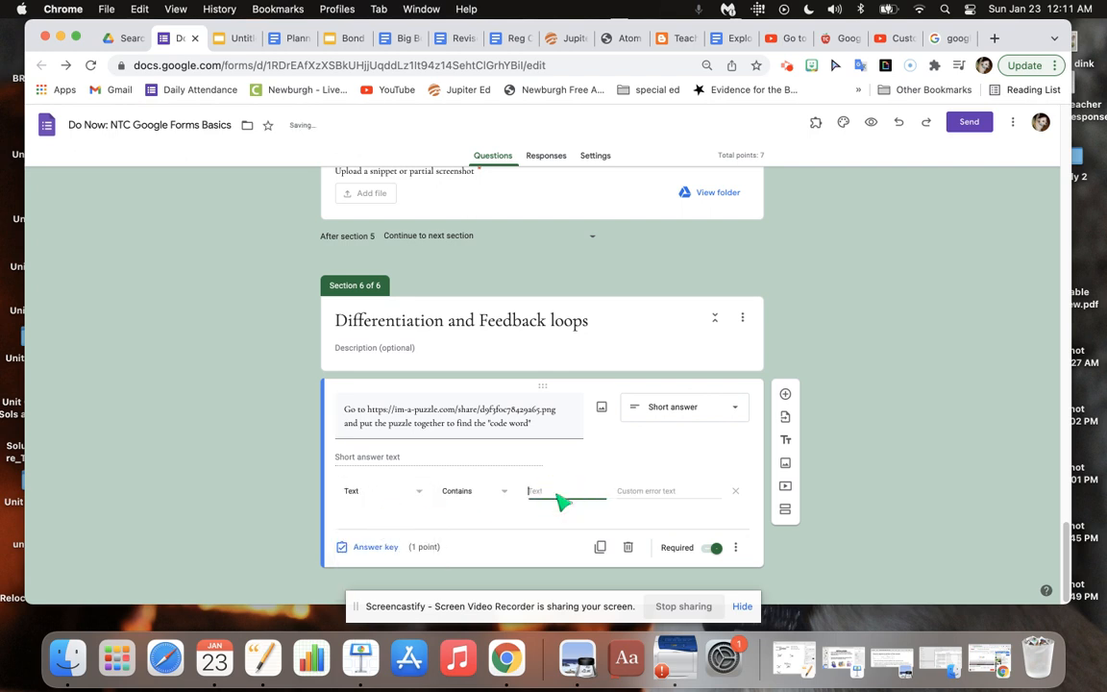
pyautogui.write('BRACN')
pyautogui.press('BackSpace')
pyautogui.press('BackSpace')
pyautogui.write('NCHING')
# Set the validation's custom error text to "TRY AGAIN - all CAPITAL letters, 9 letter word".
pyautogui.click(678, 497)
pyautogui.write('TRY AG')
pyautogui.write('AIN - all CAPITAL')
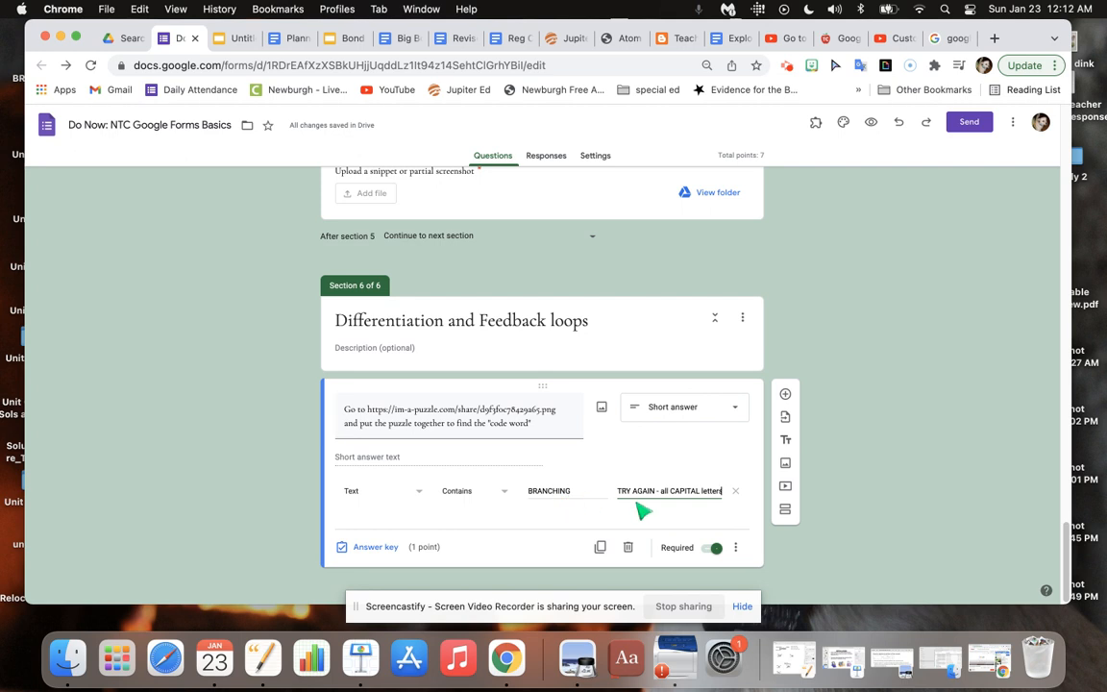
pyautogui.write(', 9')
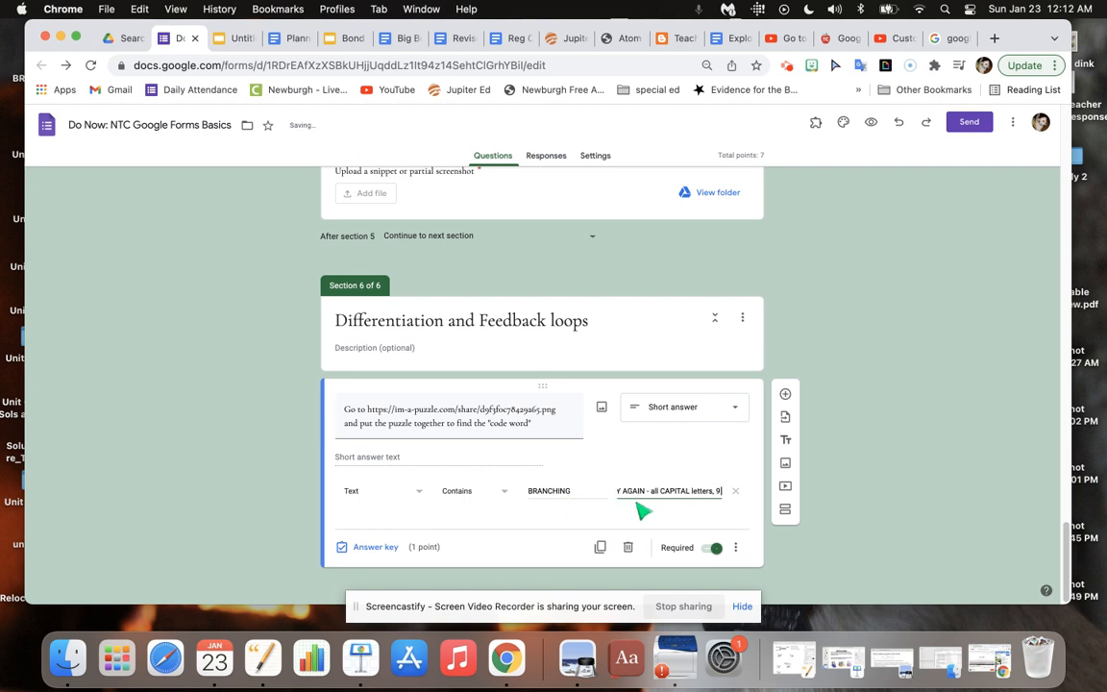
pyautogui.write(' letter word')
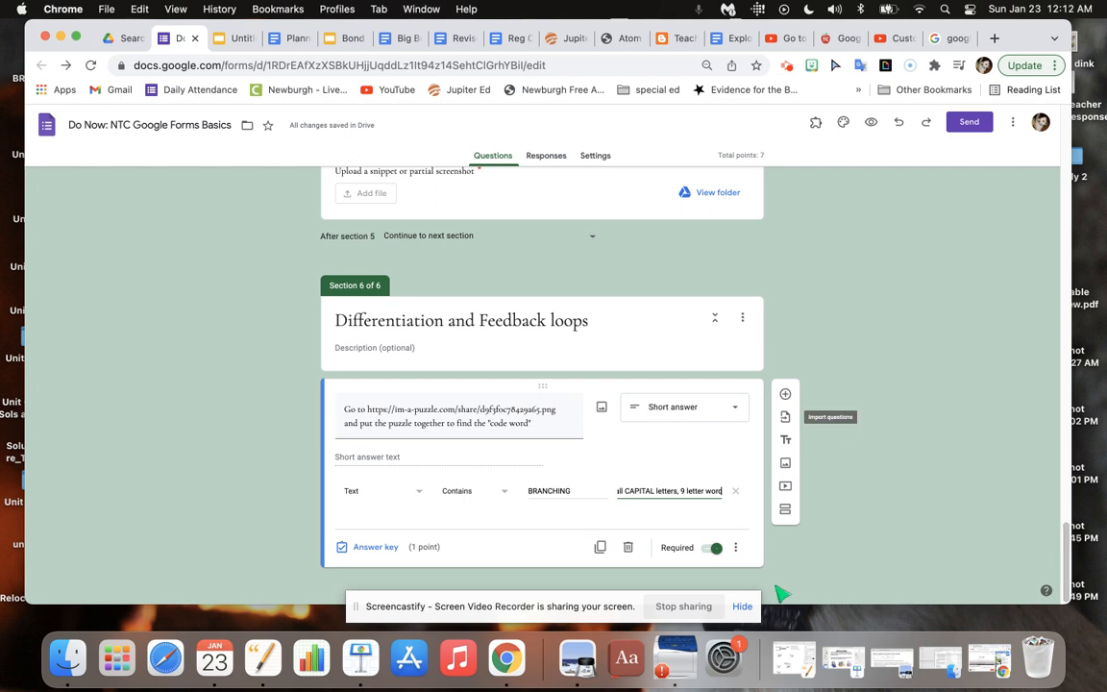
# Add a section after the puzzle question and copy the "More about branching" YouTube link from the planner document, returning to the form.
pyautogui.click(785, 511)
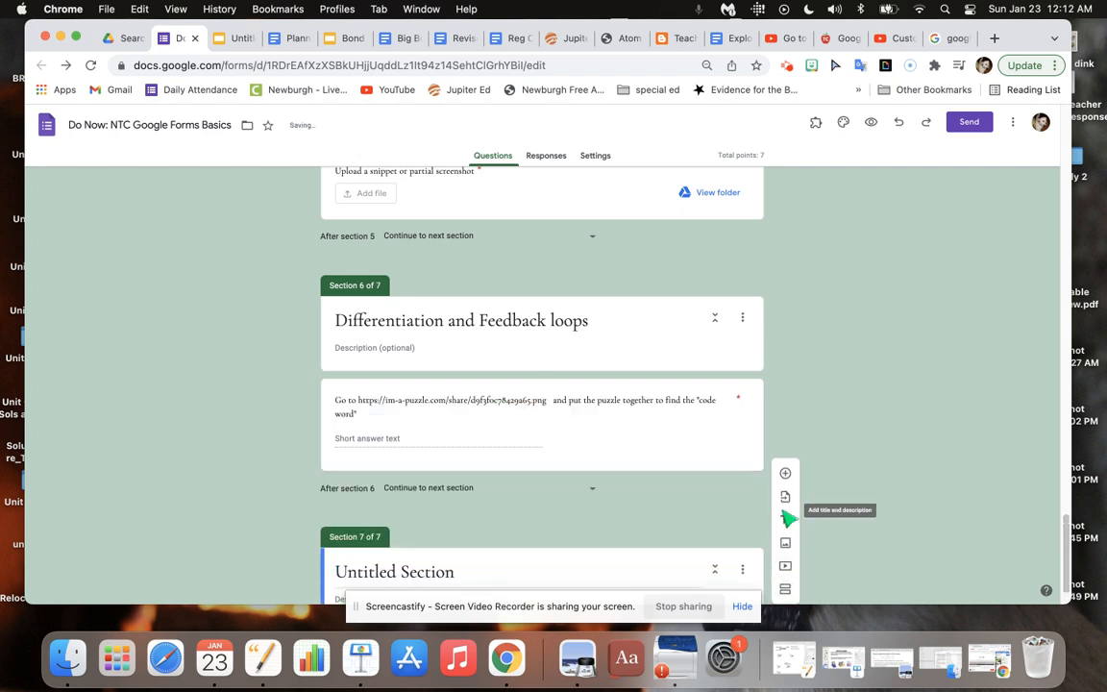
pyautogui.click(291, 40)
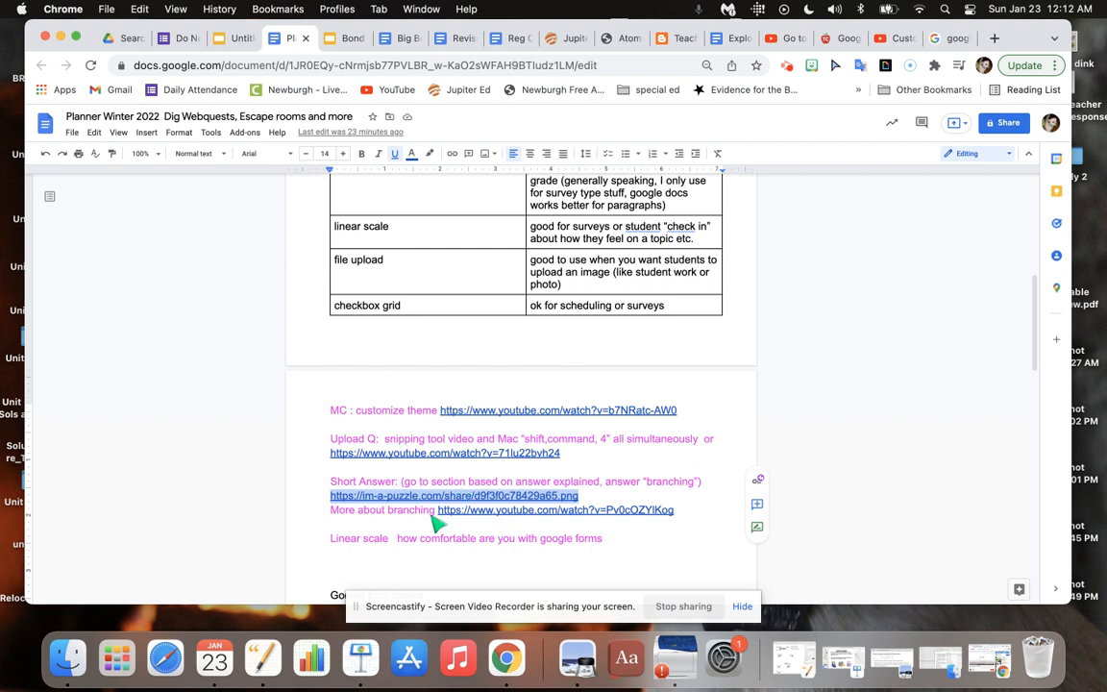
pyautogui.moveTo(438, 510); pyautogui.dragTo(694, 524)
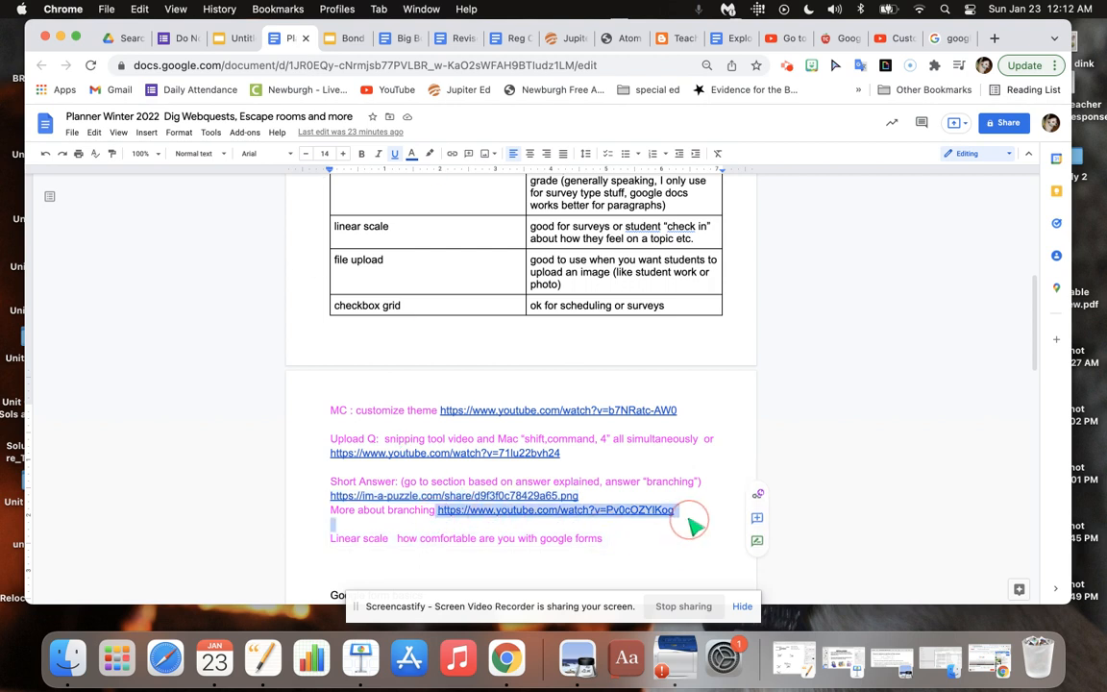
pyautogui.click(178, 38)
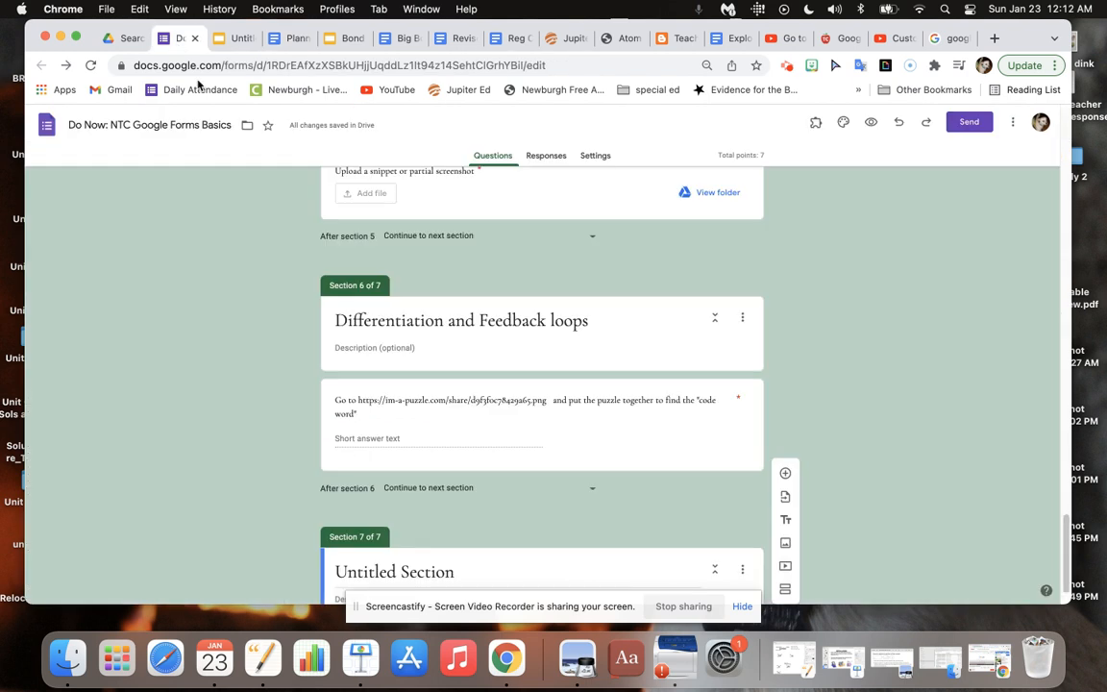
# Title the new section 7 "Do you want to know more about branching?".
pyautogui.click(383, 581)
pyautogui.tripleClick(383, 582)
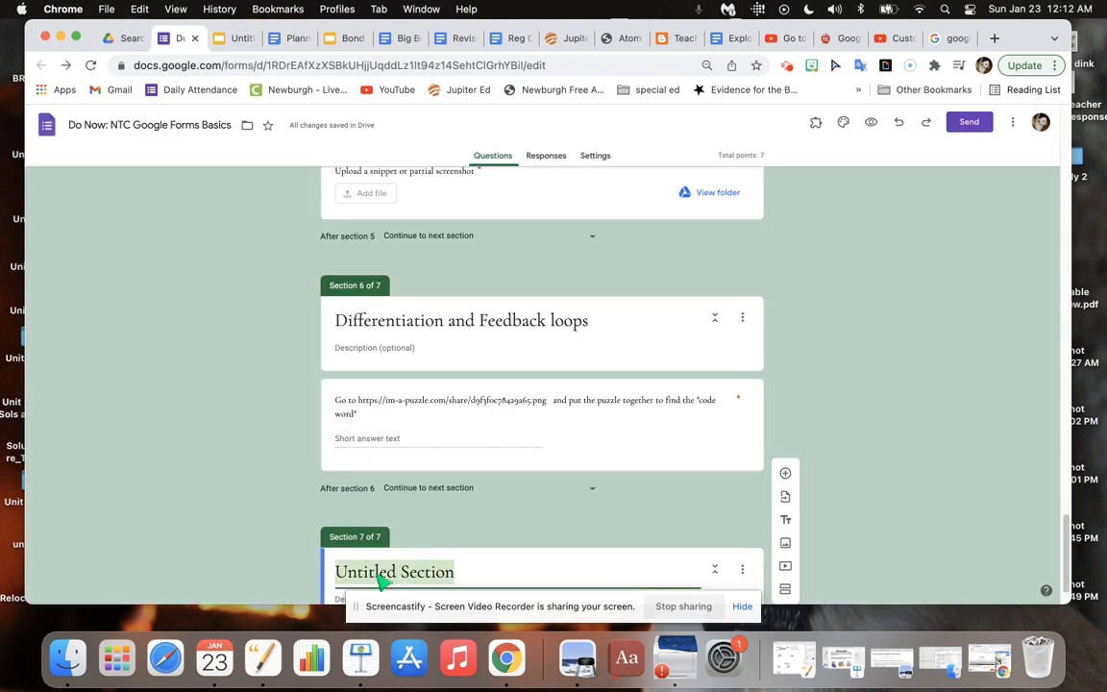
pyautogui.write('Do you want')
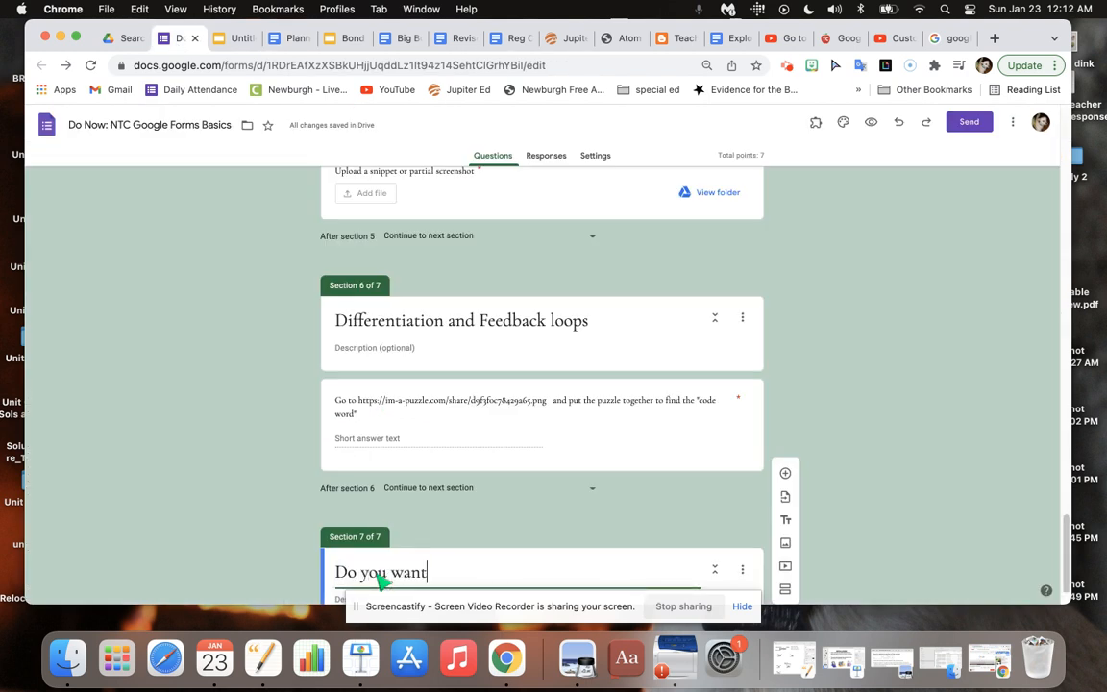
pyautogui.write(' to know more ')
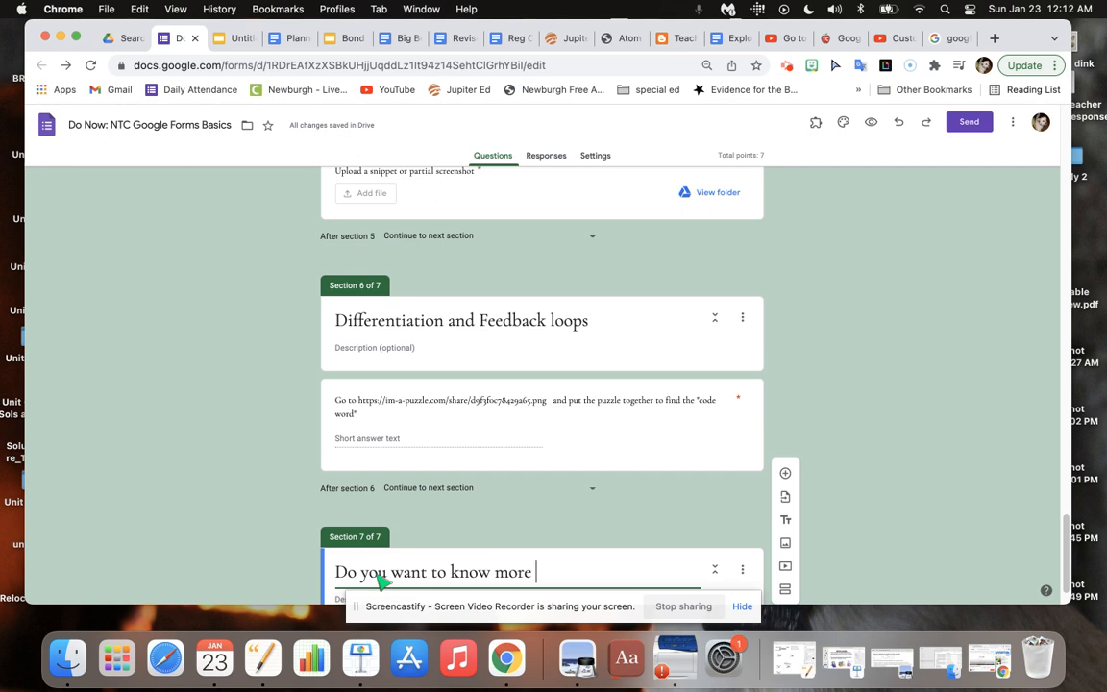
pyautogui.write('about braning')
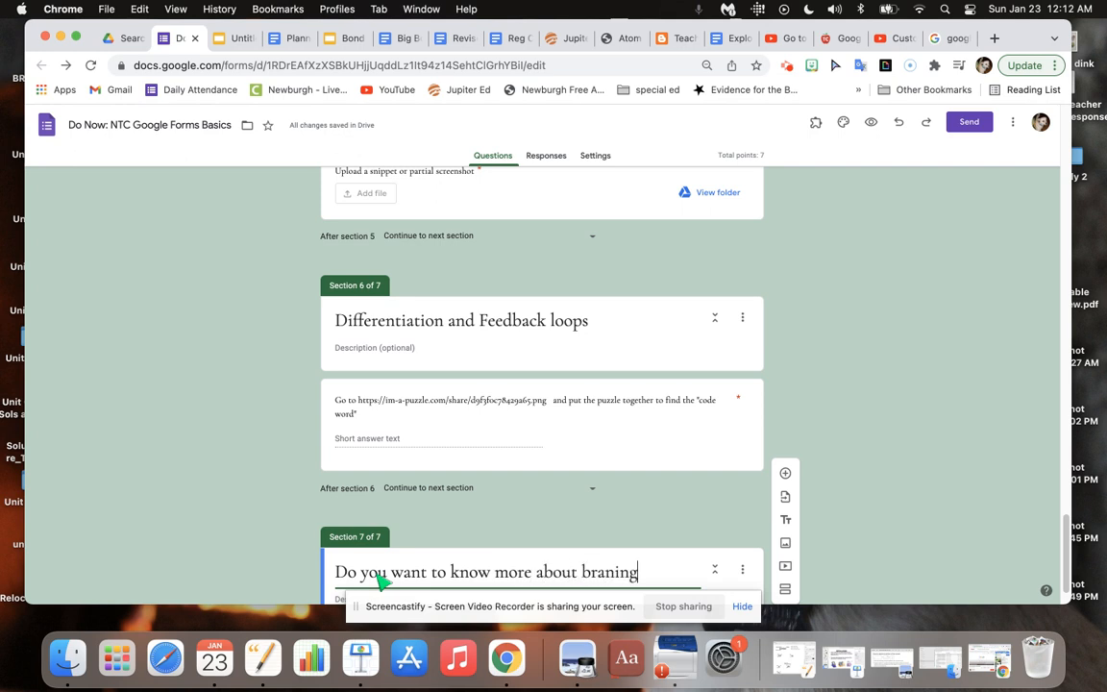
pyautogui.press('BackSpace')
pyautogui.press('BackSpace')
pyautogui.press('BackSpace')
pyautogui.write('chn')
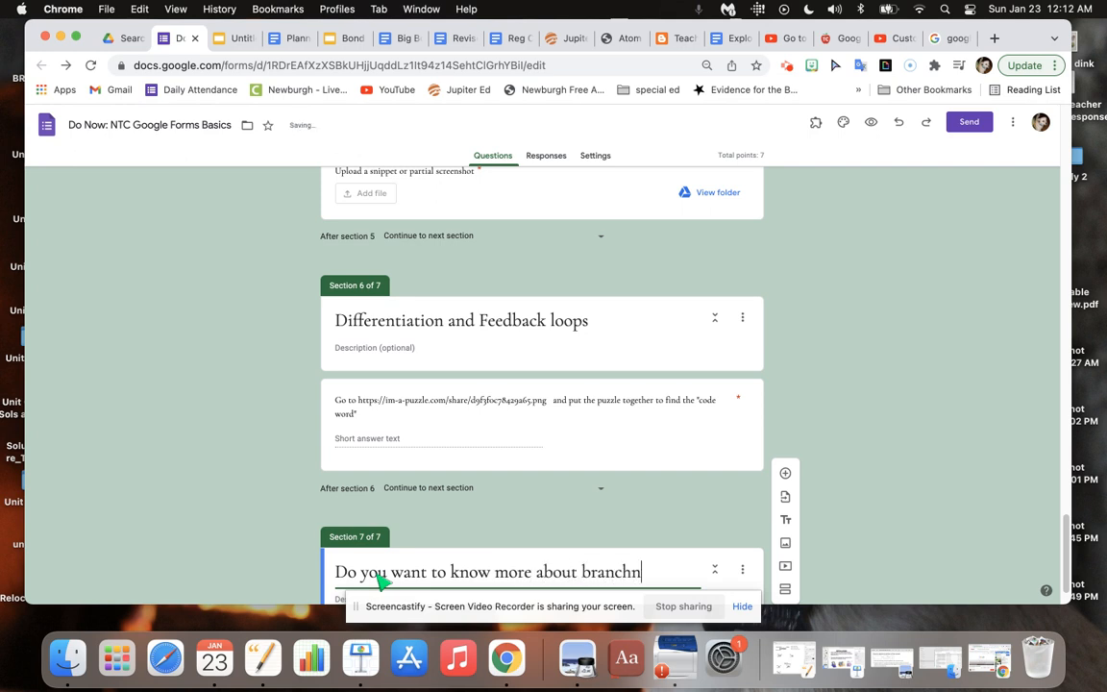
pyautogui.press('BackSpace')
pyautogui.write('ing?')
# Add a multiple choice question to section 7 and copy the section title "Do you want to know more about branching?" in as its text.
pyautogui.click(1067, 541)
pyautogui.moveTo(1067, 541); pyautogui.dragTo(1063, 582)
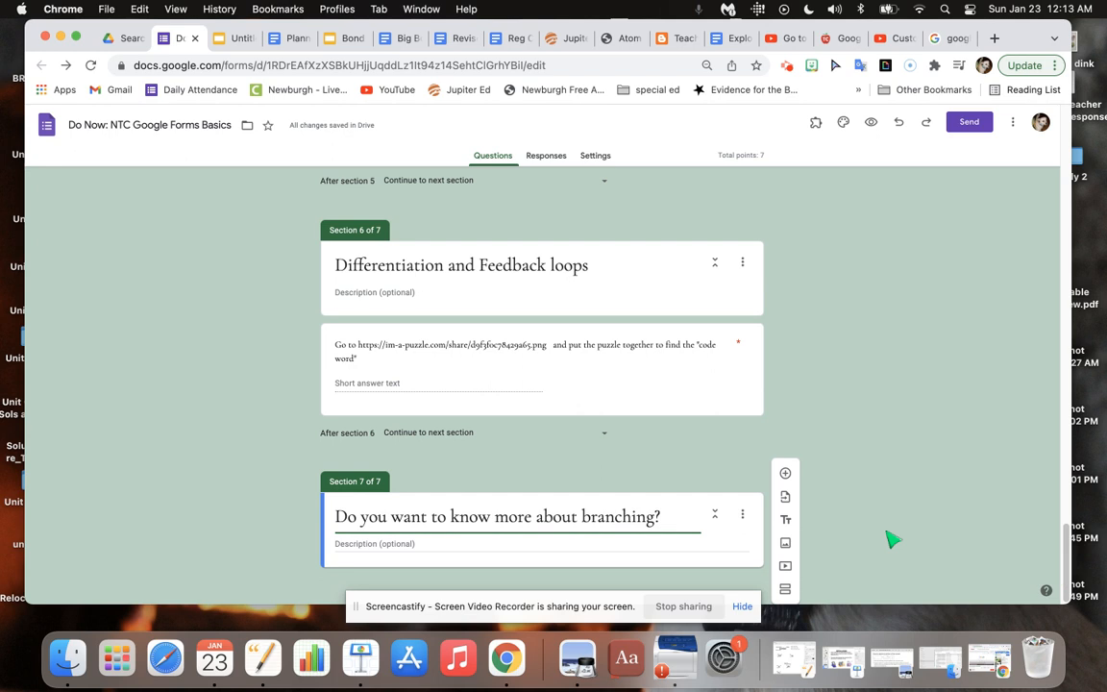
pyautogui.click(785, 473)
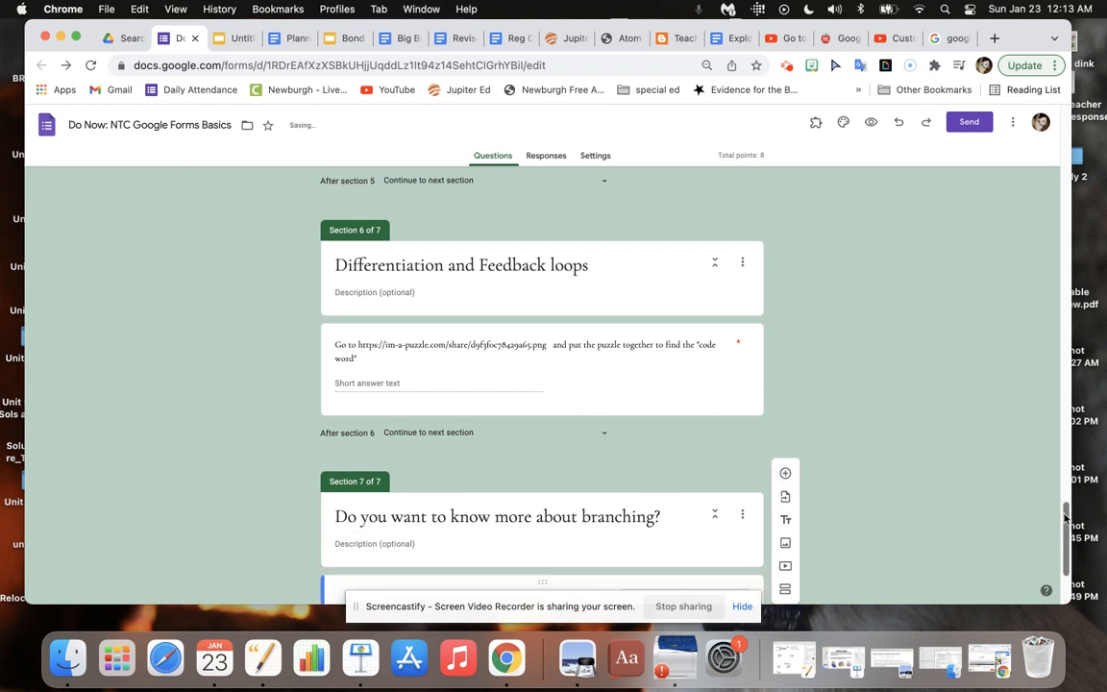
pyautogui.moveTo(1064, 566); pyautogui.dragTo(1066, 577)
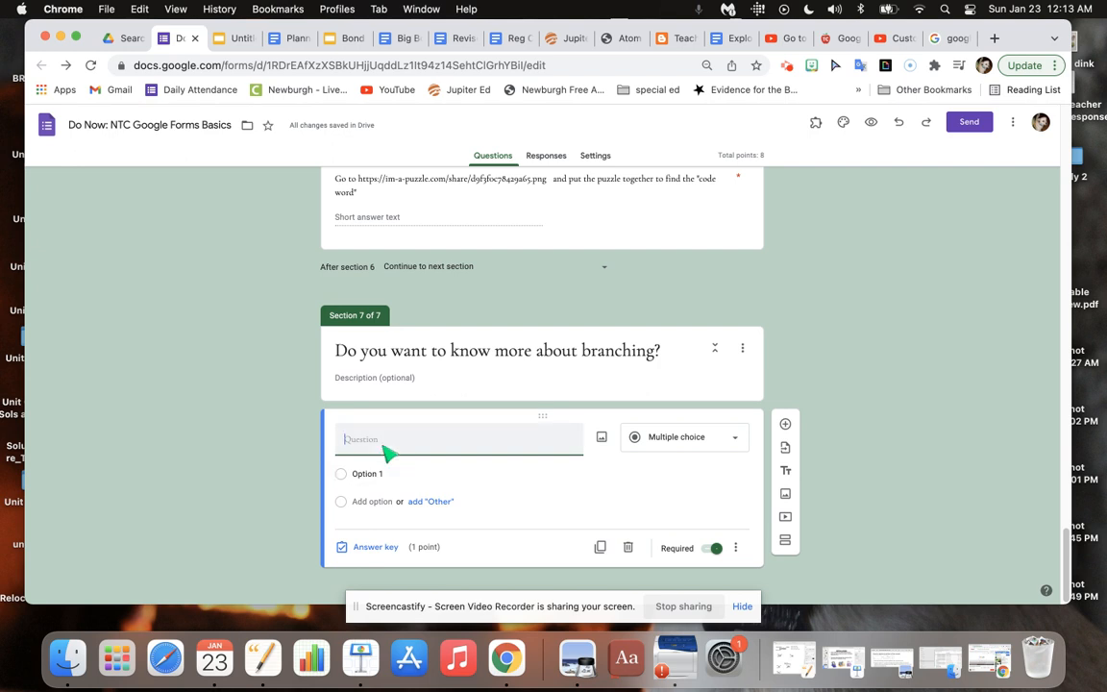
pyautogui.click(664, 352)
pyautogui.click(368, 351)
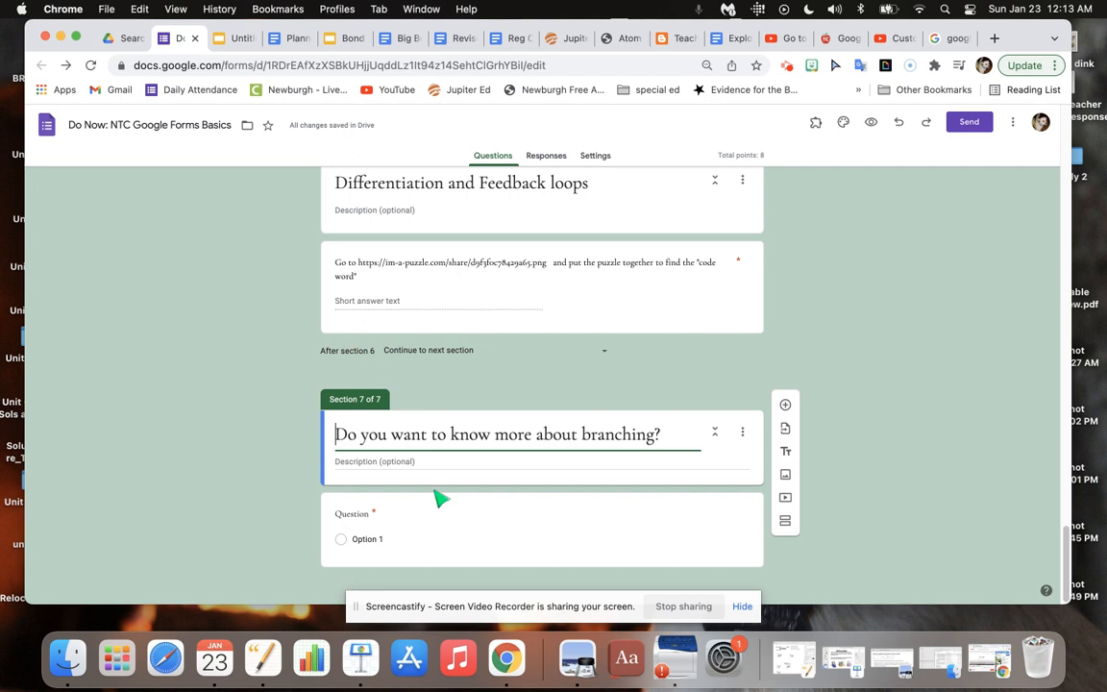
pyautogui.tripleClick(544, 446)
pyautogui.press('super+c')
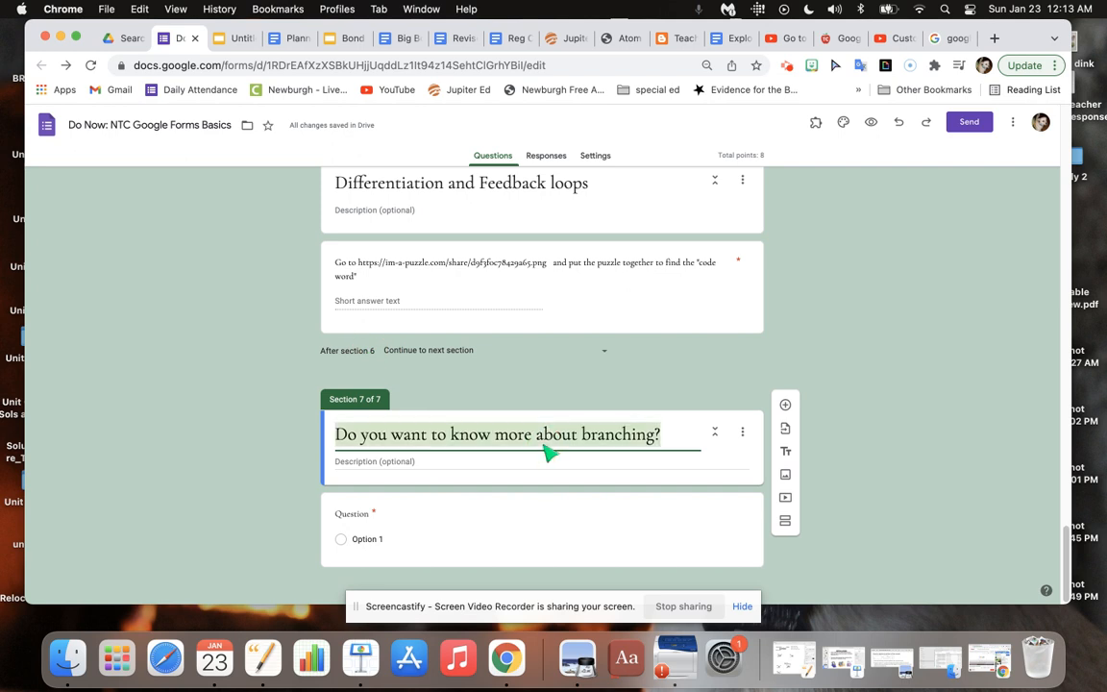
pyautogui.click(432, 525)
pyautogui.press('super+v')
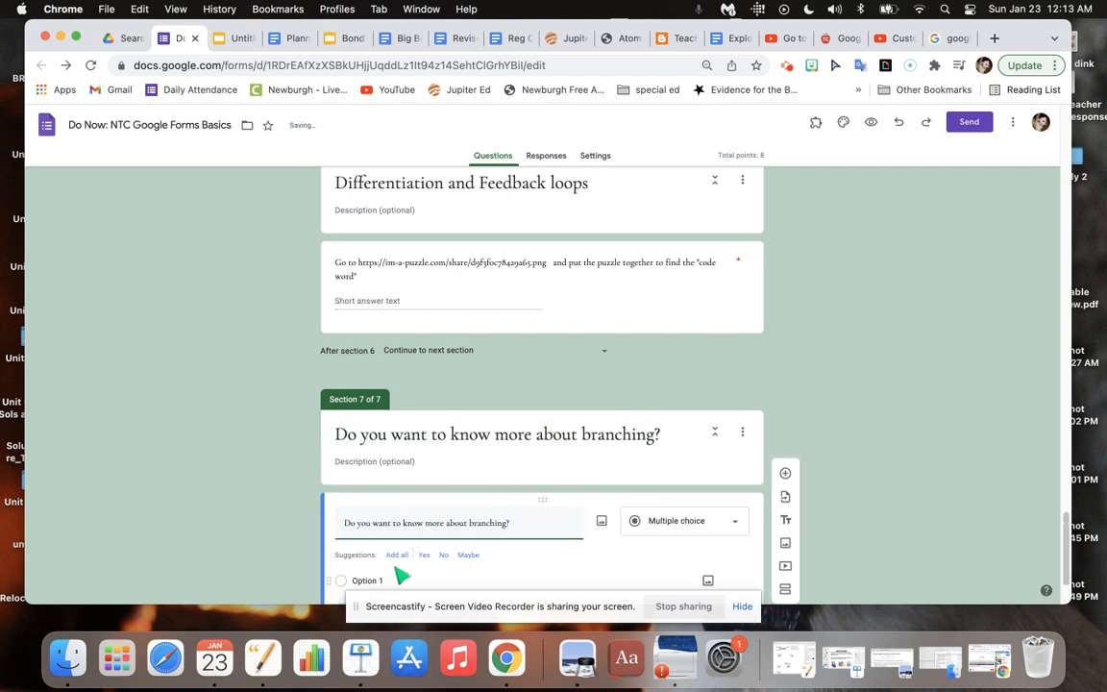
# Give the branching question the options "yes, I would like to watch a short video" and "no".
pyautogui.click(398, 581)
pyautogui.write('yes')
pyautogui.scroll(-3, 1065, 538)
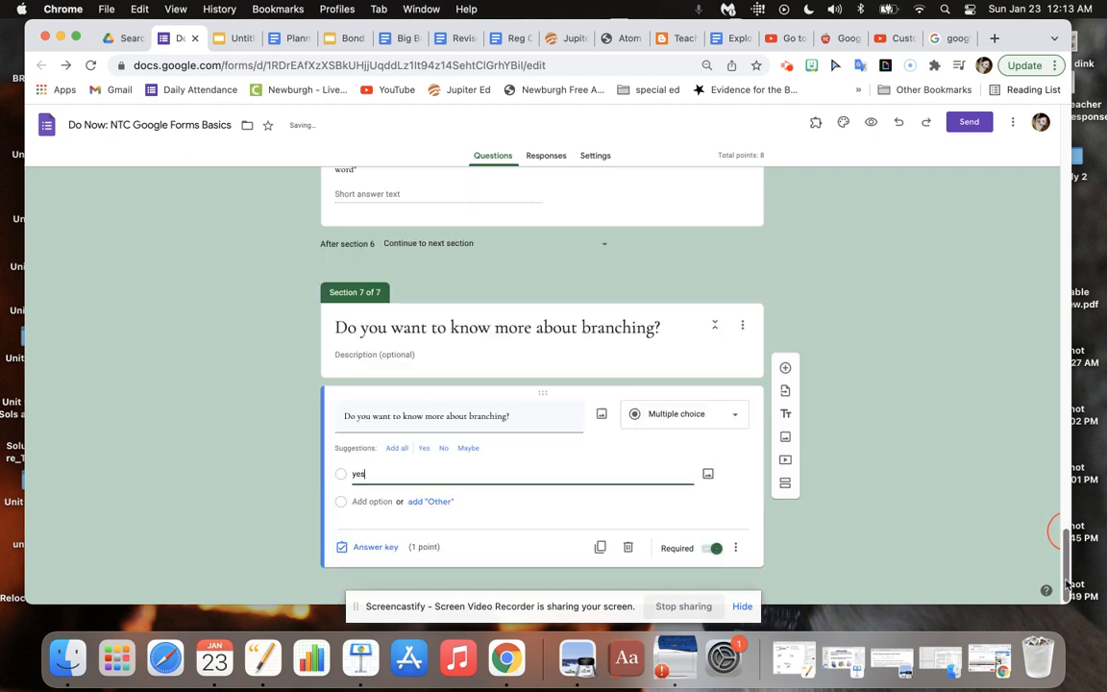
pyautogui.click(381, 503)
pyautogui.write('no')
pyautogui.click(393, 484)
pyautogui.click(390, 478)
pyautogui.write(', I would like to watc')
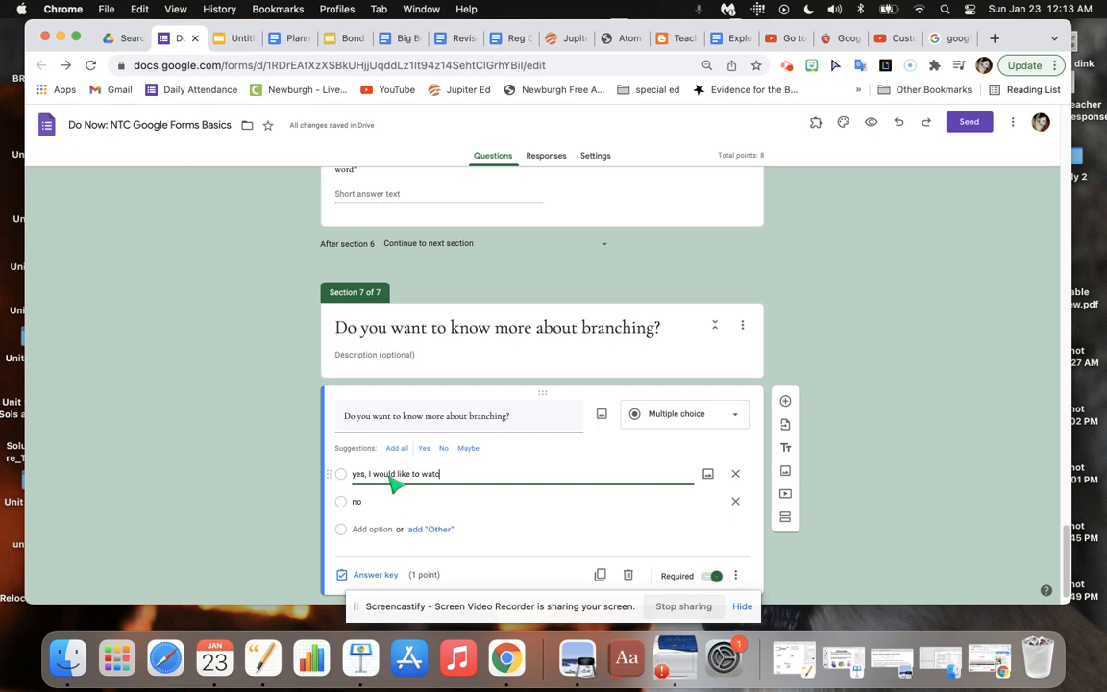
pyautogui.write('h a short video')
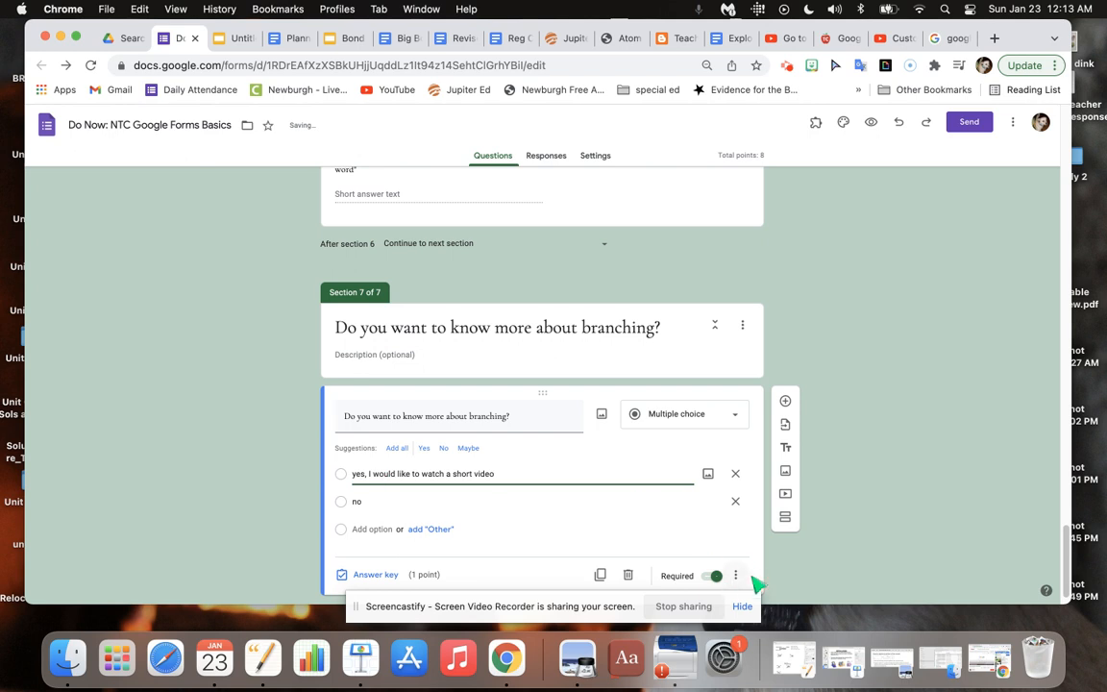
# Enable going to a section based on the answer for the branching question, and add a new section after it.
pyautogui.click(736, 575)
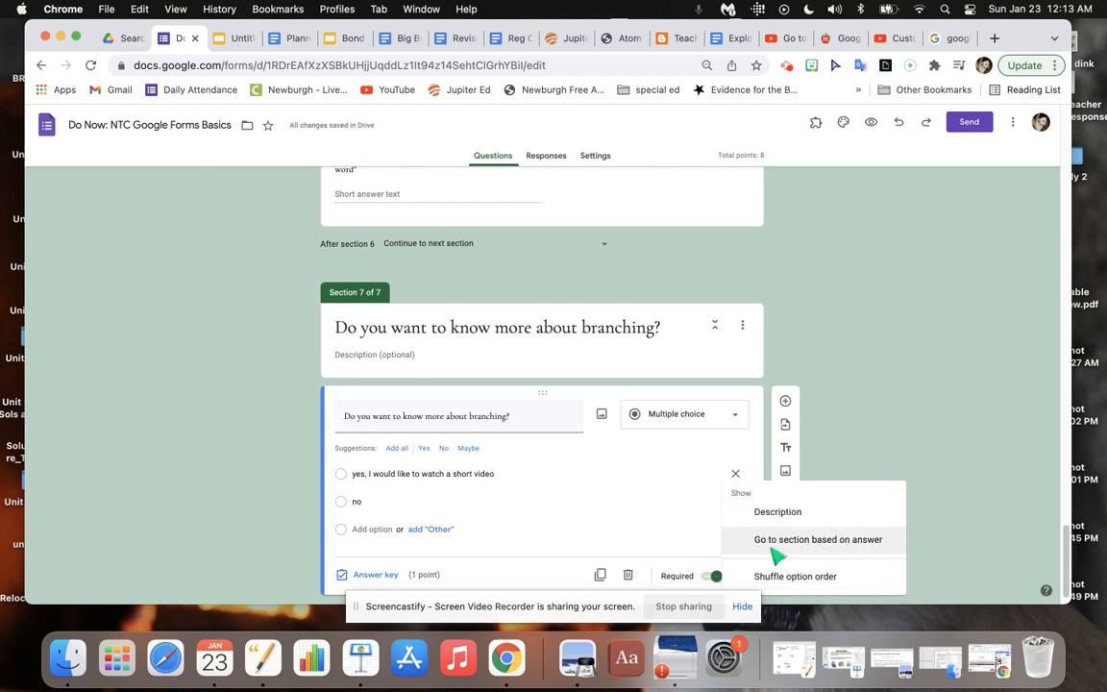
pyautogui.click(850, 548)
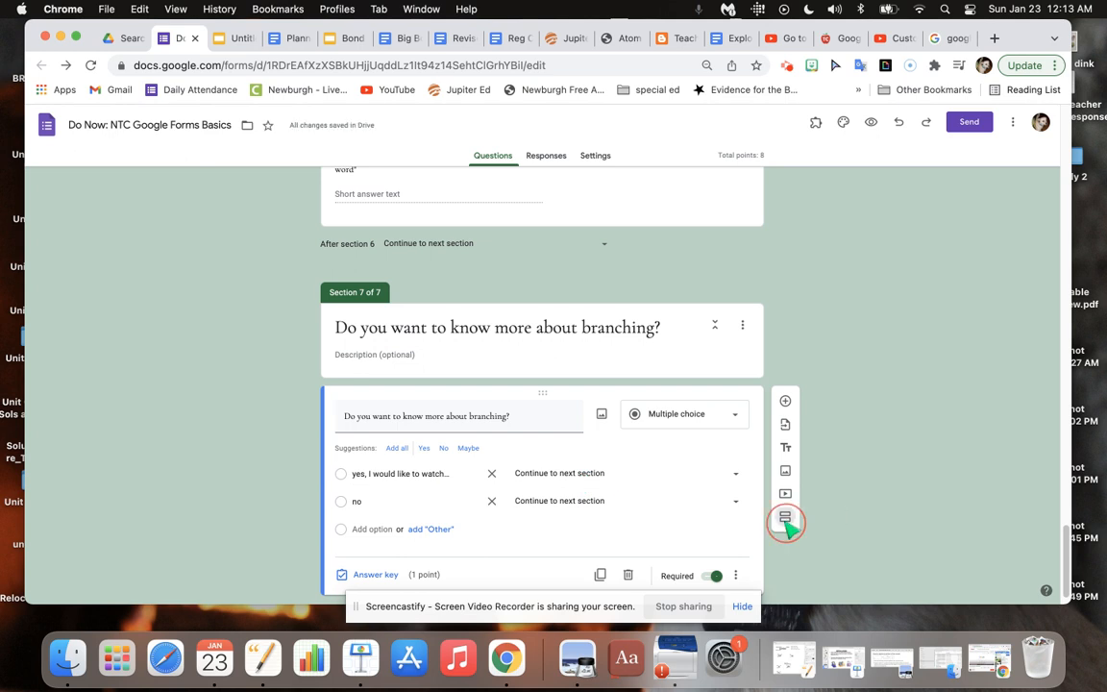
pyautogui.click(785, 520)
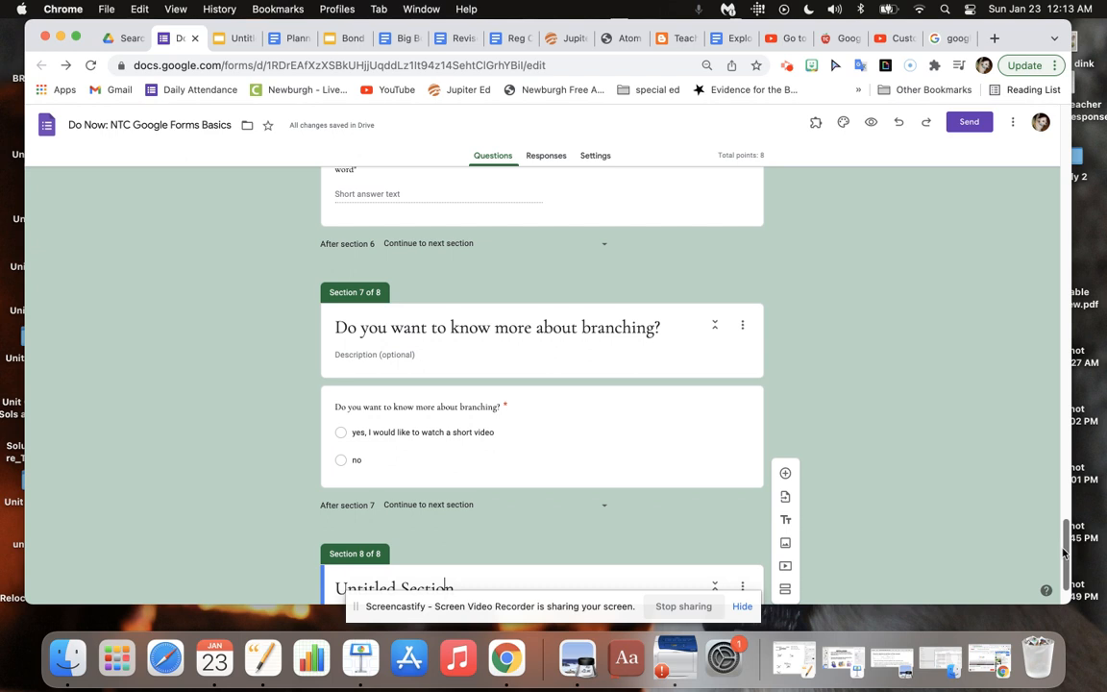
# Title the new section 8 "Branching tutorial".
pyautogui.scroll(-2, 1063, 576)
pyautogui.click(479, 516)
pyautogui.moveTo(430, 520); pyautogui.dragTo(292, 519)
pyautogui.write('brab')
pyautogui.press('BackSpace')
pyautogui.press('BackSpace')
pyautogui.press('BackSpace')
pyautogui.press('BackSpace')
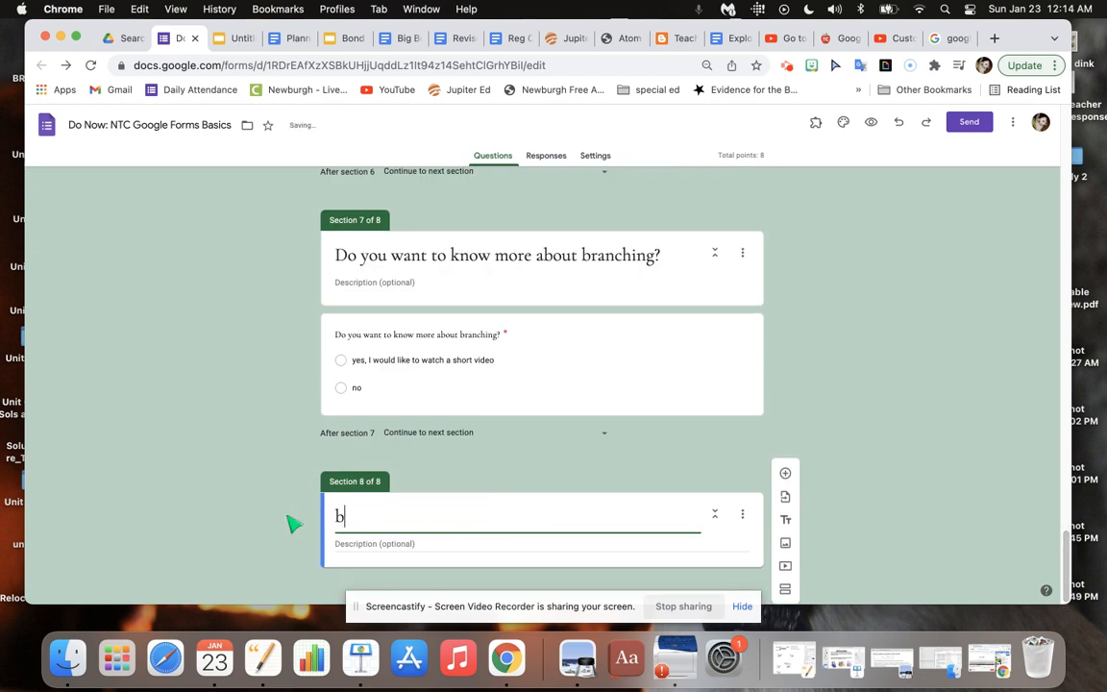
pyautogui.write('B')
pyautogui.write('ing')
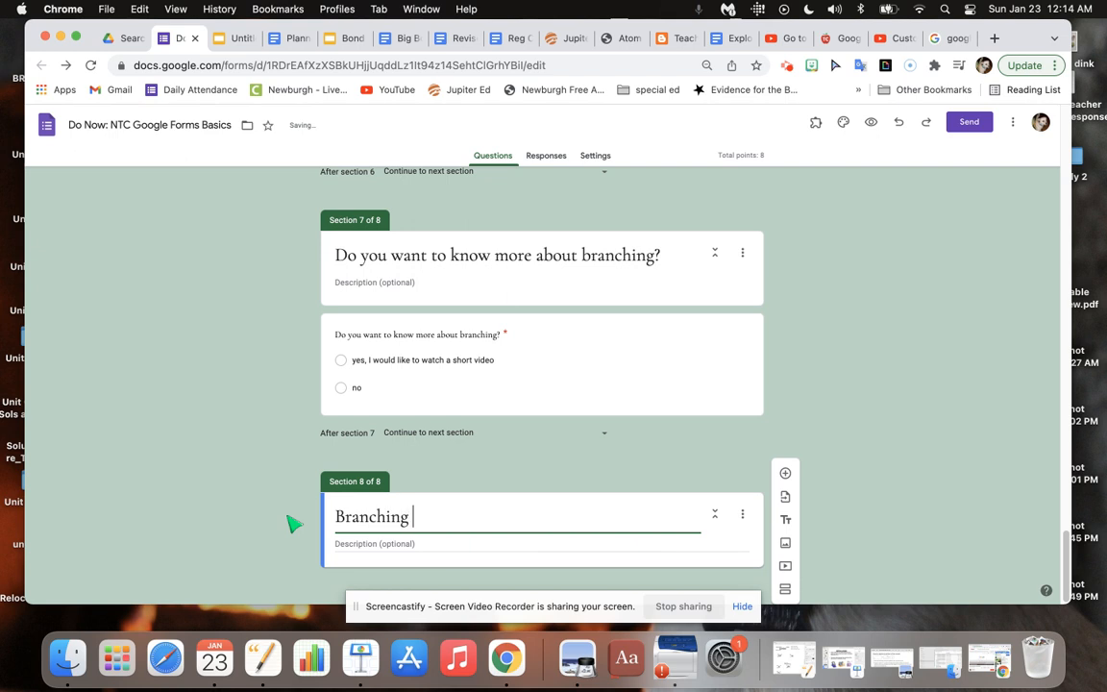
pyautogui.write(' tutorial i')
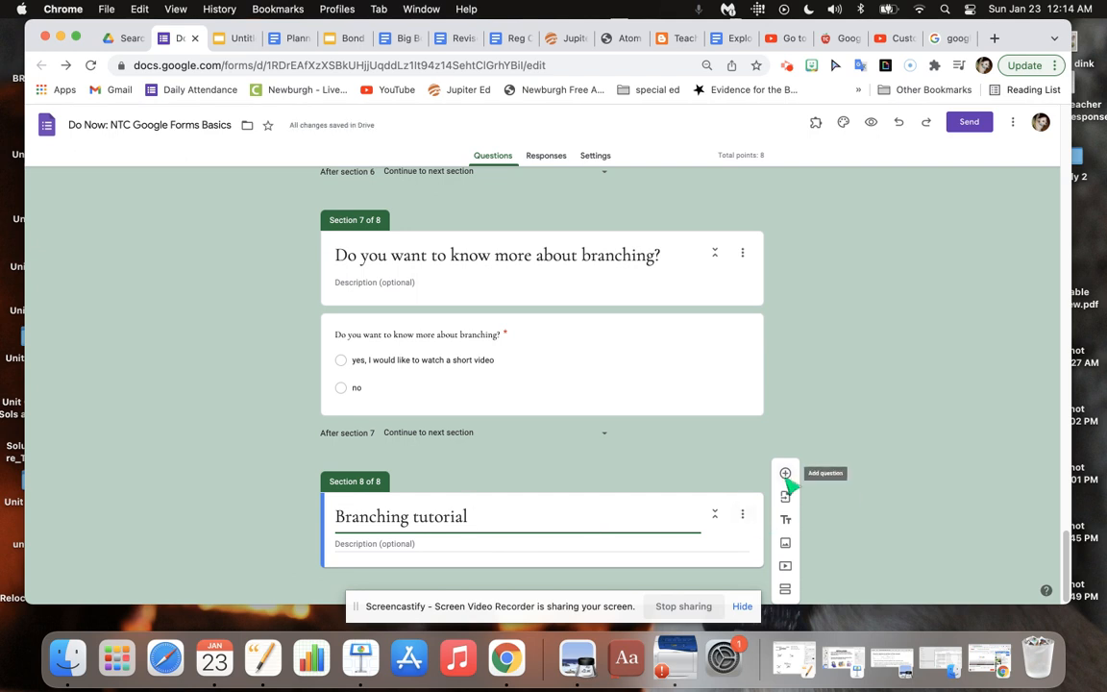
# Open the video picker for section 8 and search YouTube for "Do you want to know more about branching?".
pyautogui.click(787, 568)
pyautogui.click(504, 247)
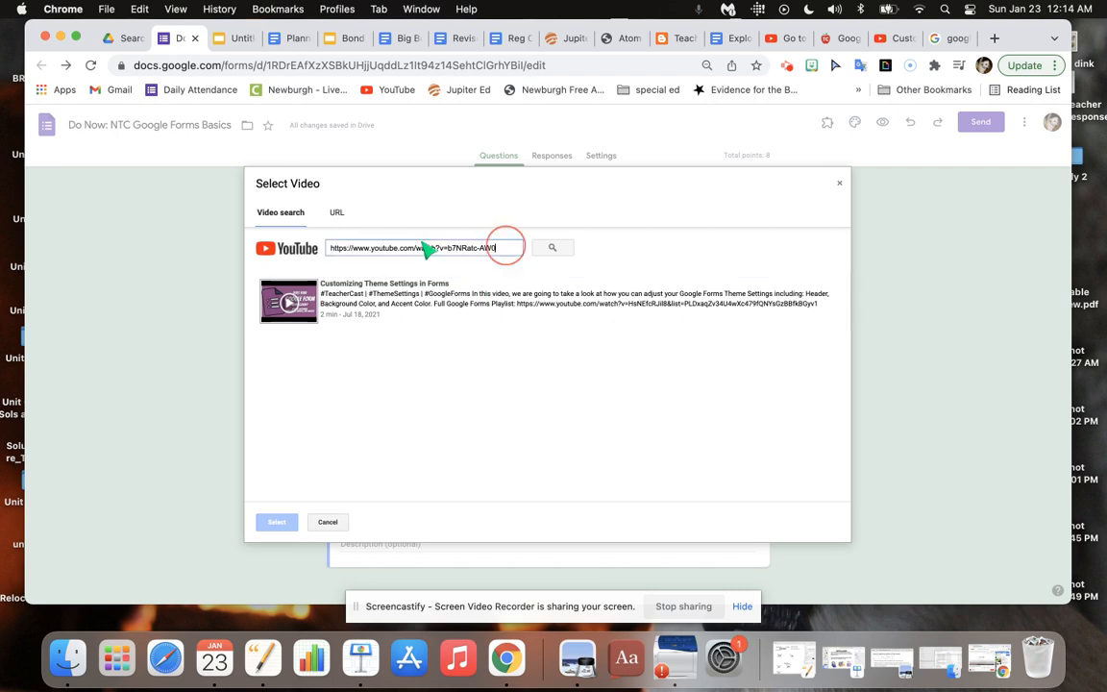
pyautogui.press('super+a')
pyautogui.press('super+v')
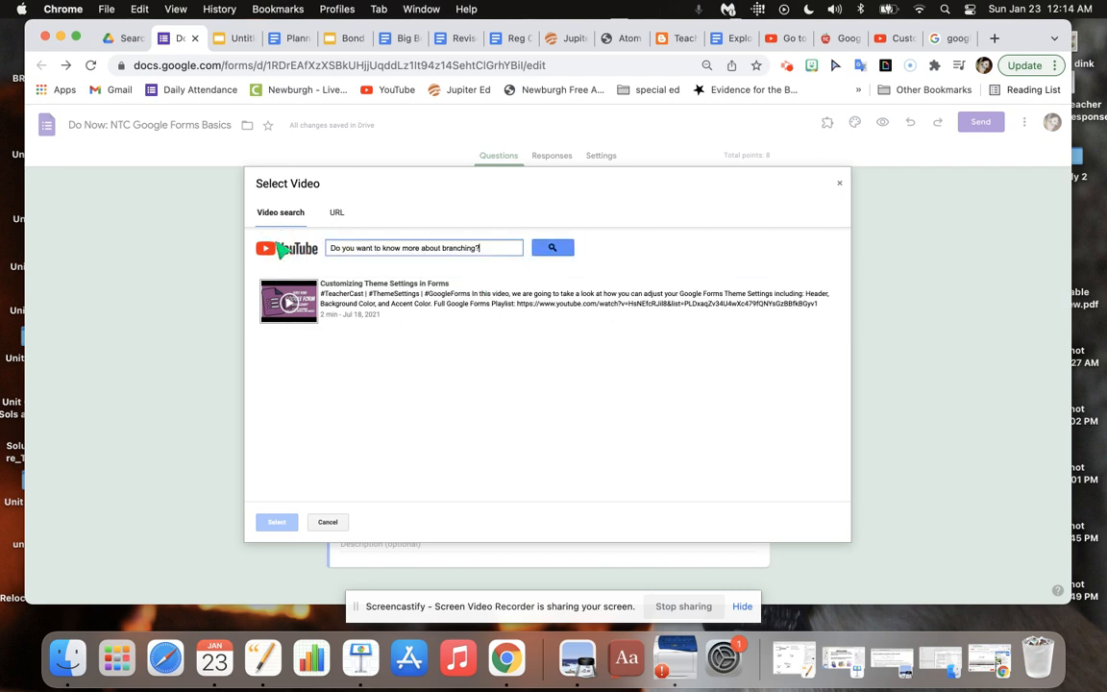
pyautogui.click(553, 248)
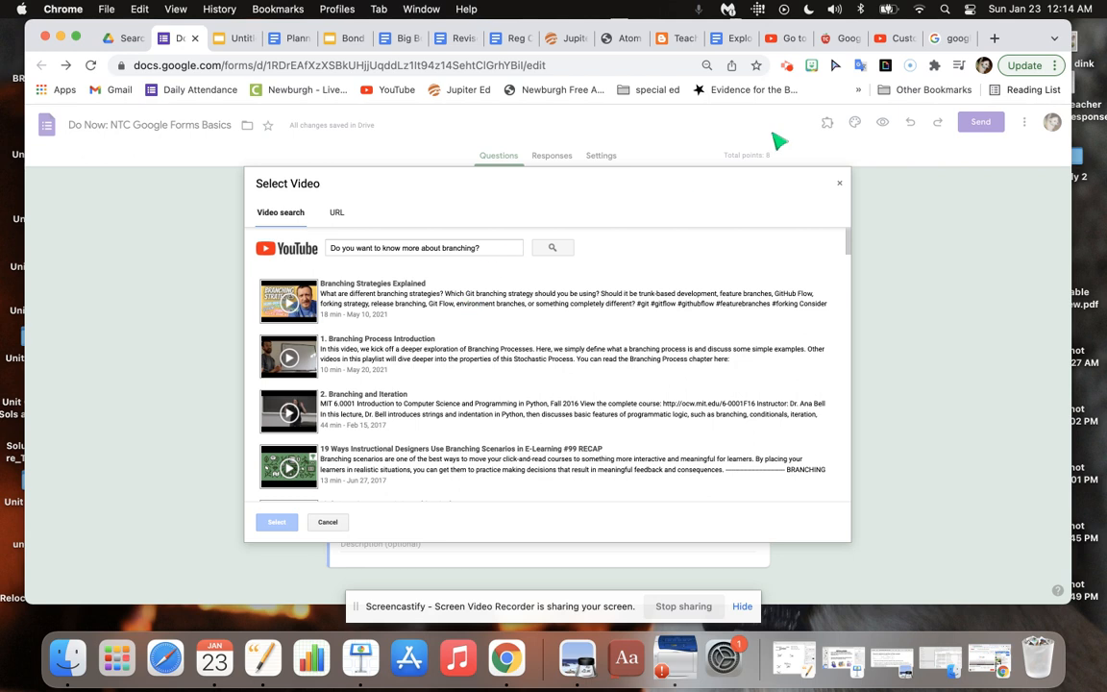
# Copy the "More about branching" YouTube link from the Planner Winter 2022 document.
pyautogui.click(295, 44)
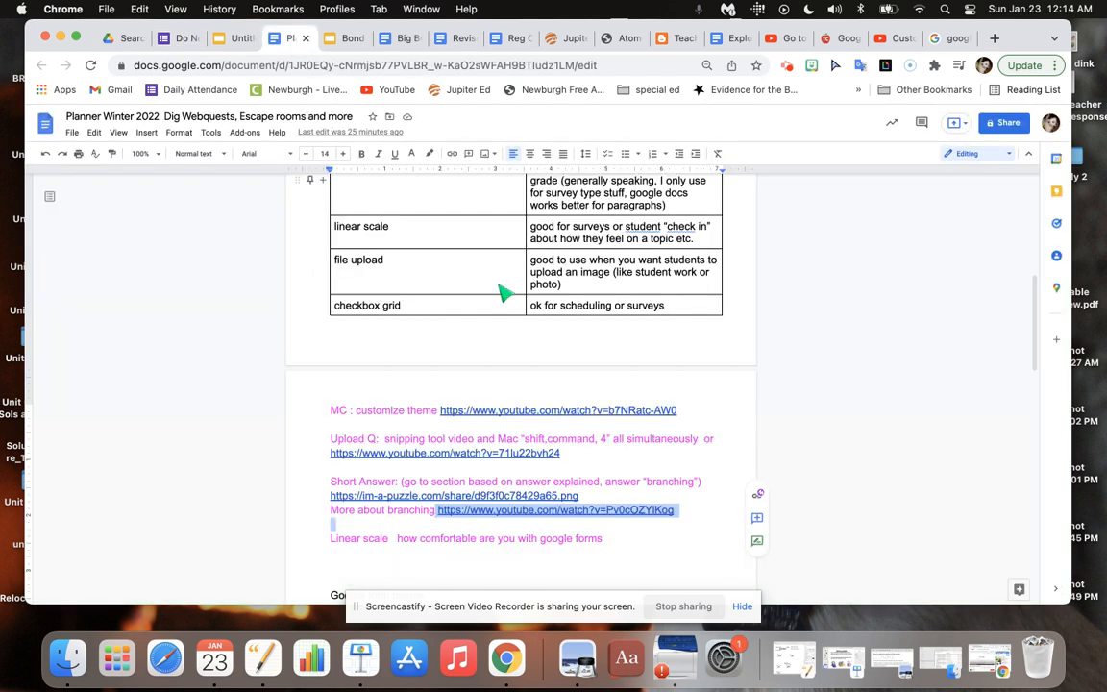
pyautogui.click(625, 546)
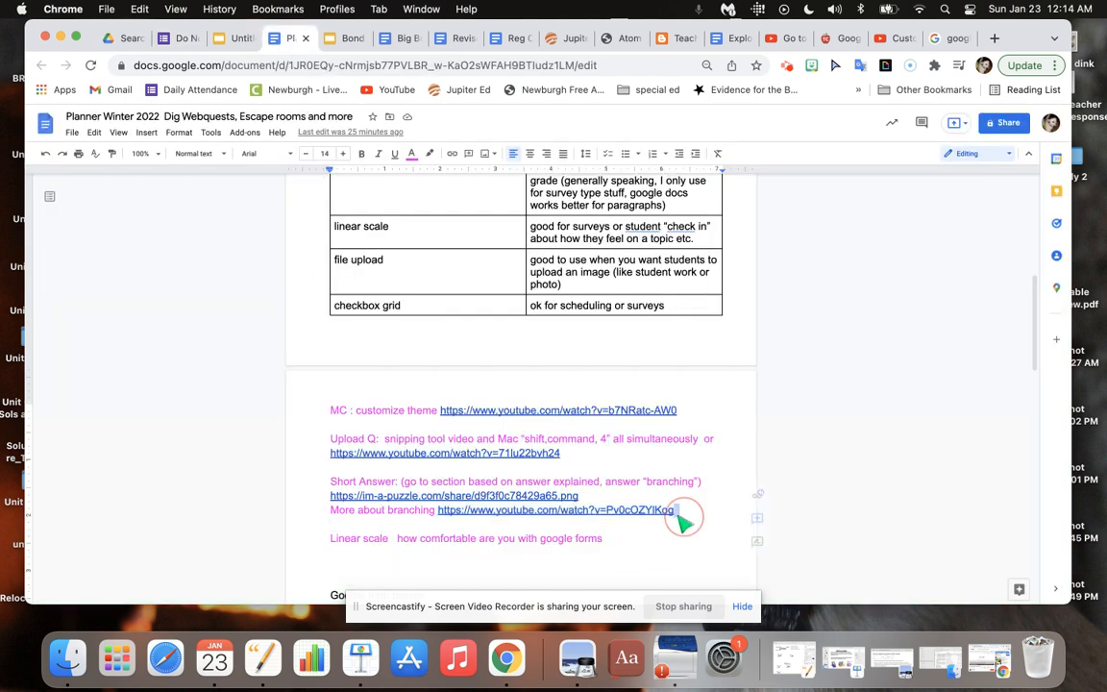
pyautogui.moveTo(678, 511); pyautogui.dragTo(444, 519)
pyautogui.press('super+c')
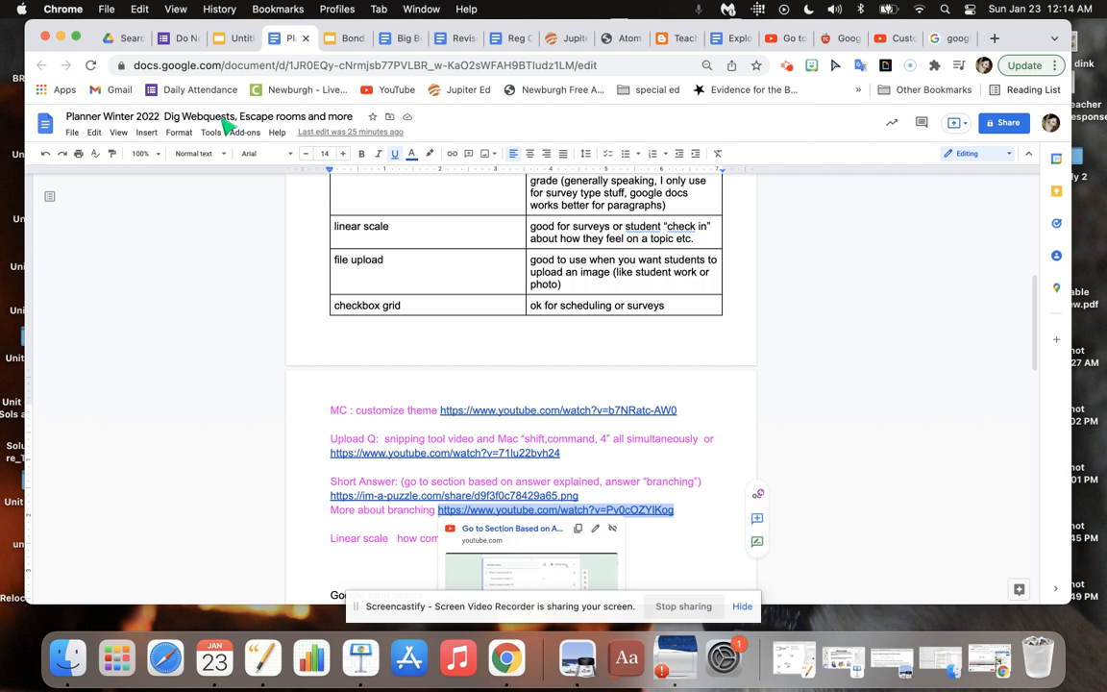
# Back in the form's video picker, search for the copied link and insert "Go to Section Based on Answer in Google Forms".
pyautogui.click(172, 39)
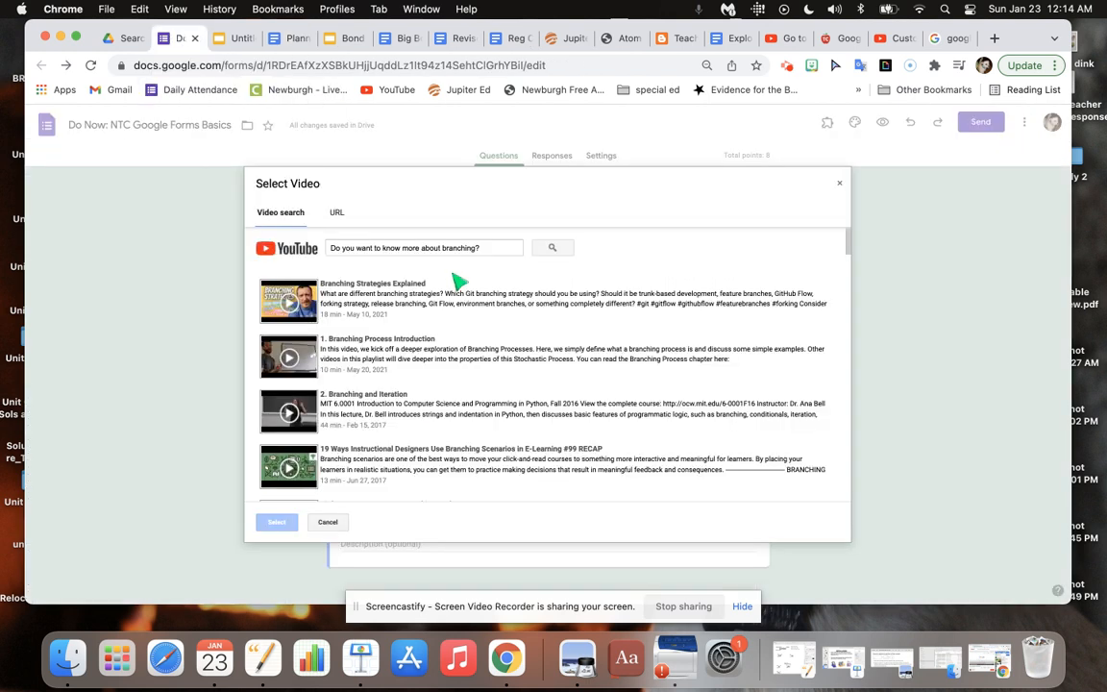
pyautogui.press('super+a')
pyautogui.press('super+v')
pyautogui.click(553, 248)
pyautogui.click(443, 299)
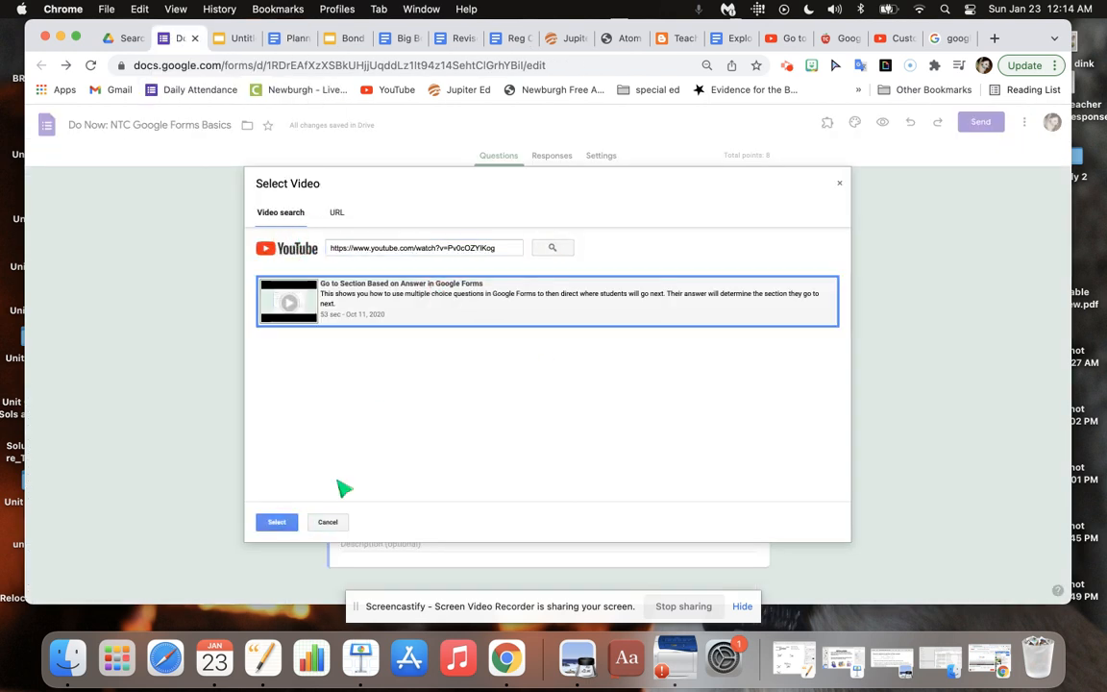
pyautogui.click(279, 522)
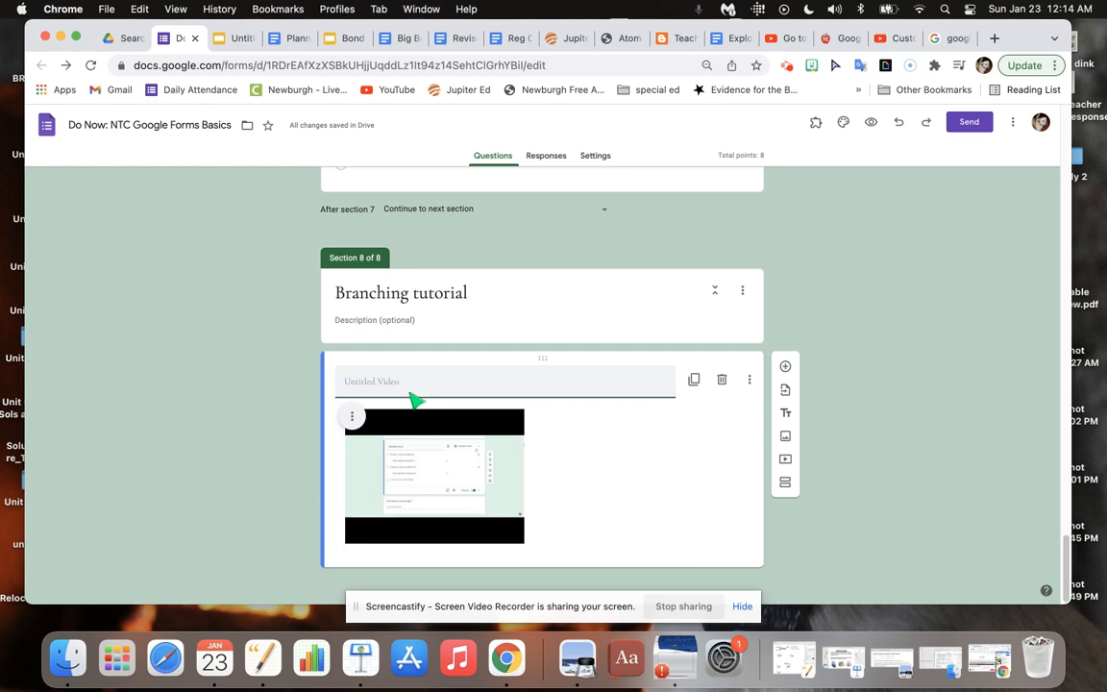
# Title the branching video "watch this..." and add a new section after section 8.
pyautogui.write('watch this...')
pyautogui.click(783, 485)
# Route the section 7 question's "yes" answer to section 8 (Branching tutorial) and its "no" answer to section 9.
pyautogui.moveTo(1065, 553); pyautogui.dragTo(1064, 516)
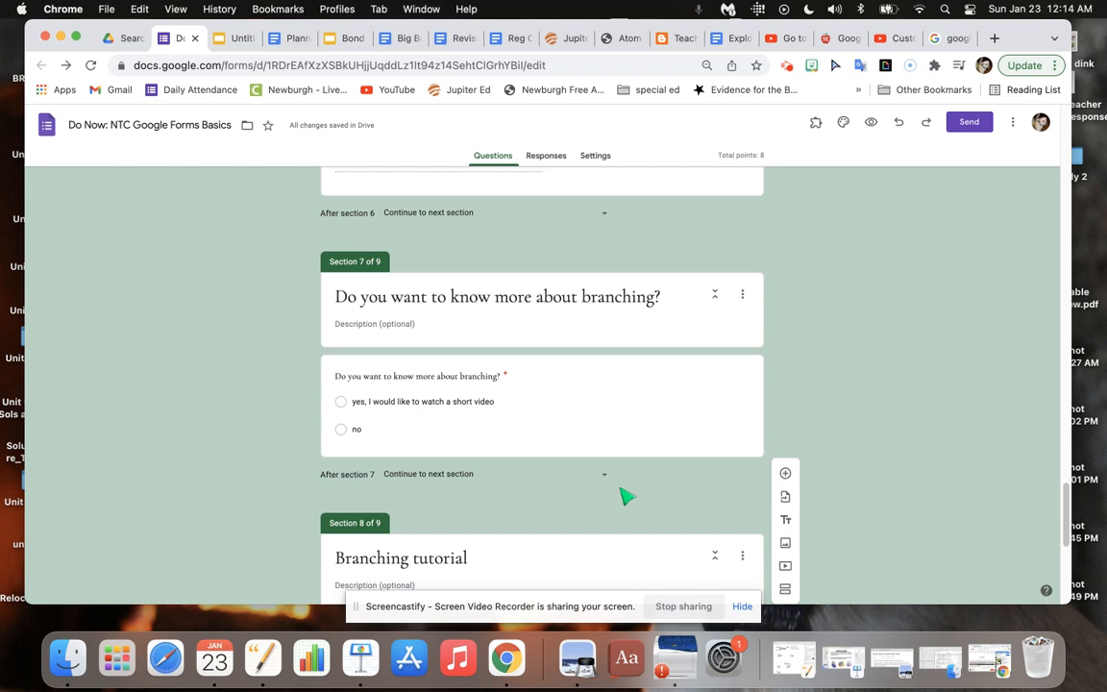
pyautogui.click(593, 415)
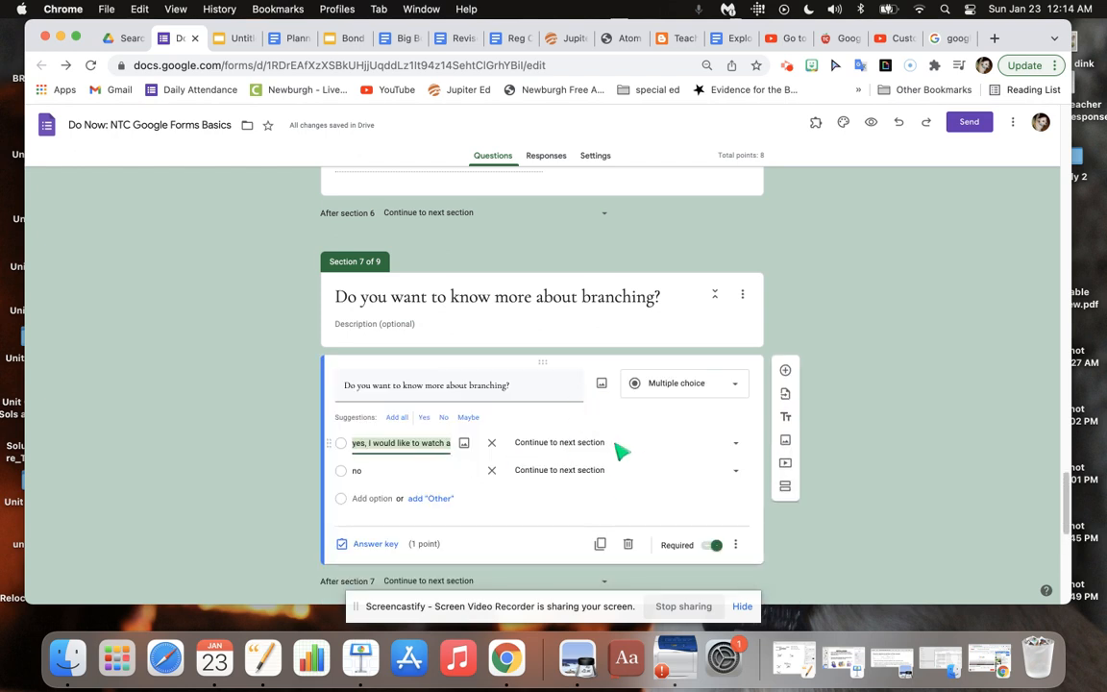
pyautogui.click(619, 448)
pyautogui.click(633, 523)
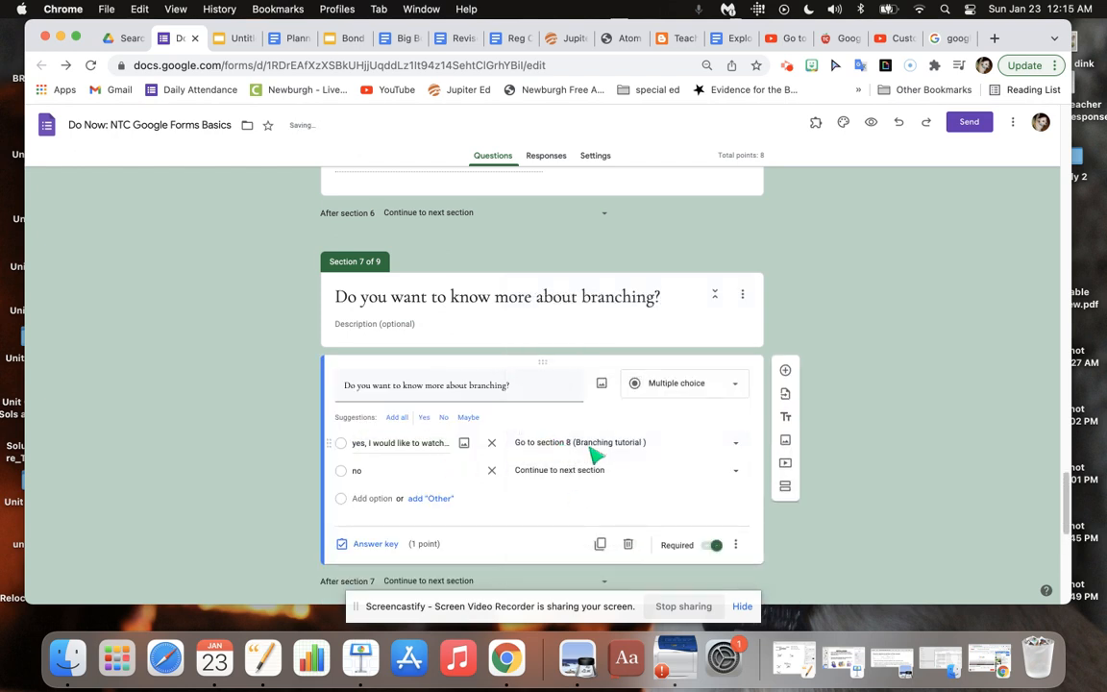
pyautogui.click(596, 476)
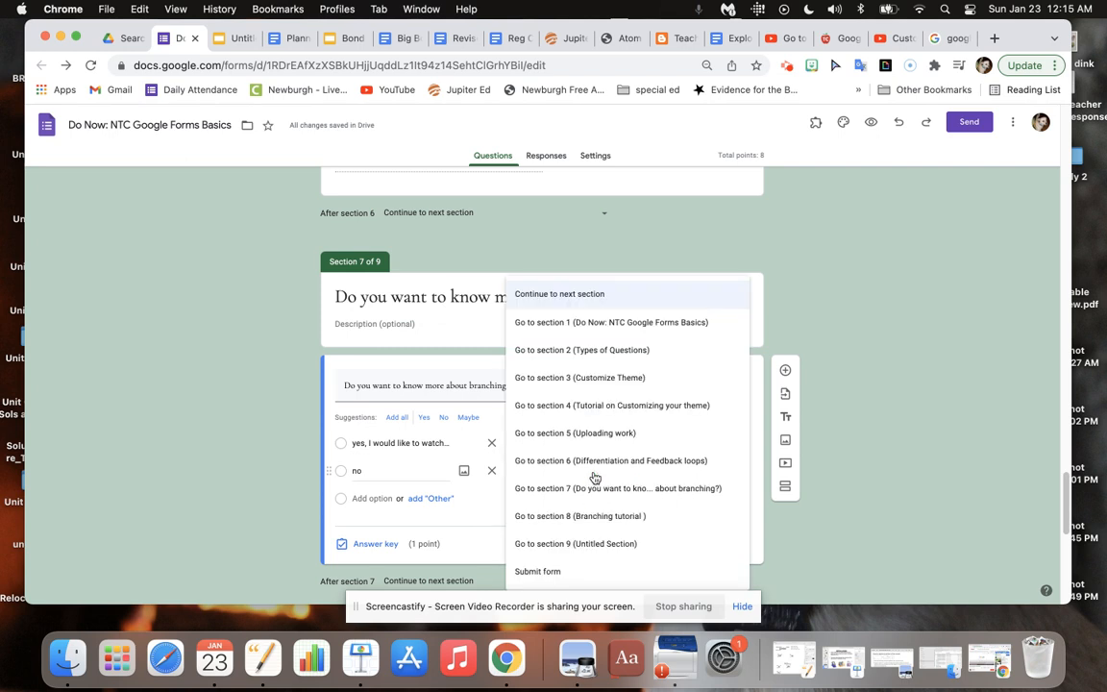
pyautogui.click(598, 548)
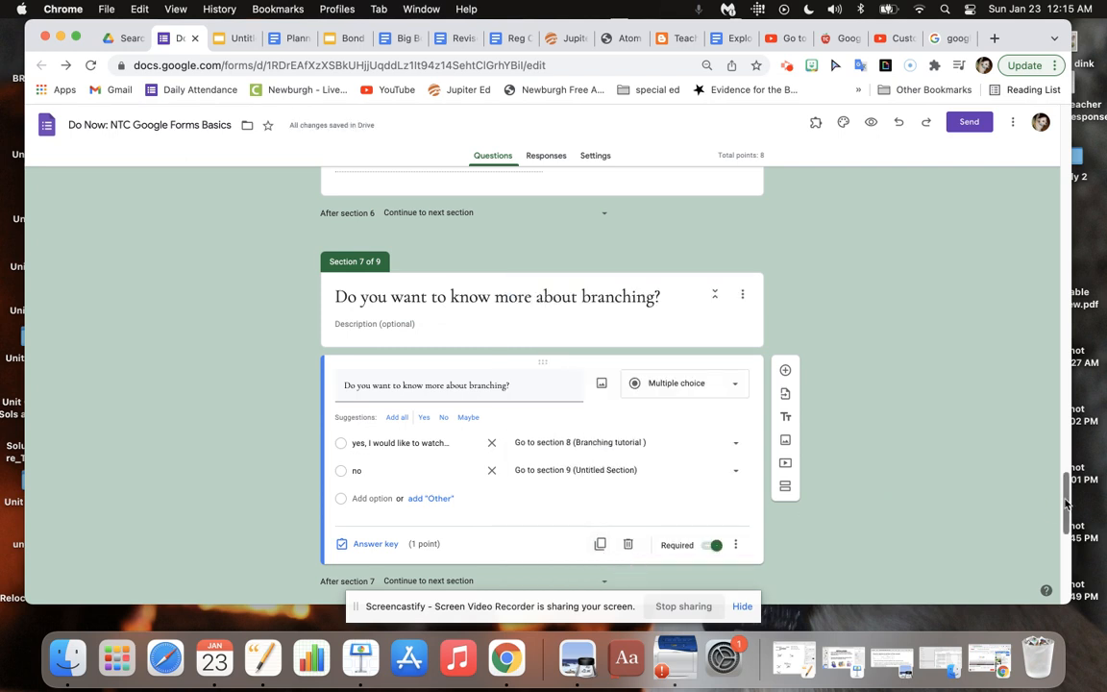
# Check the planner document for the next question, and title section 9 of the form "Check-In".
pyautogui.moveTo(1065, 502); pyautogui.dragTo(1069, 597)
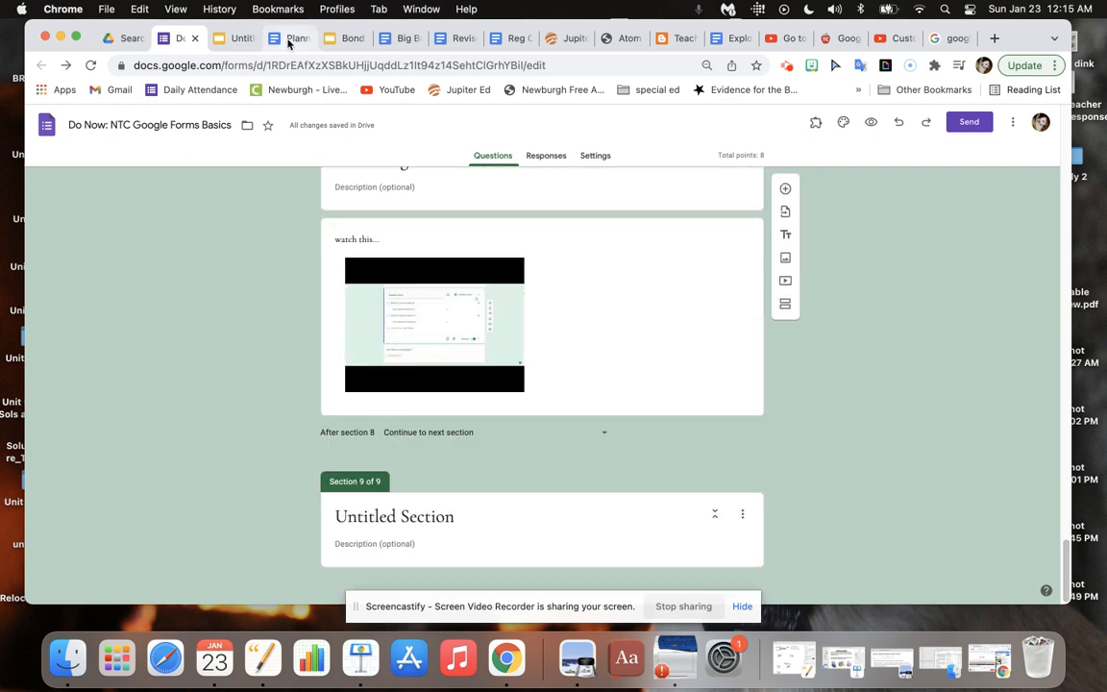
pyautogui.click(288, 39)
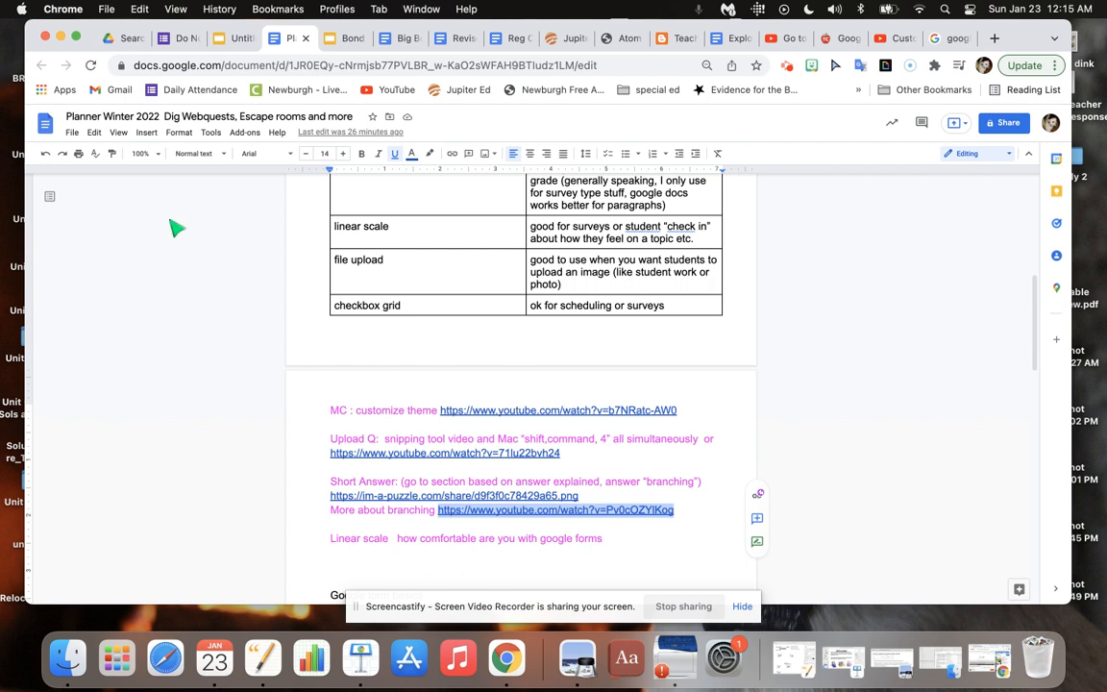
pyautogui.click(156, 41)
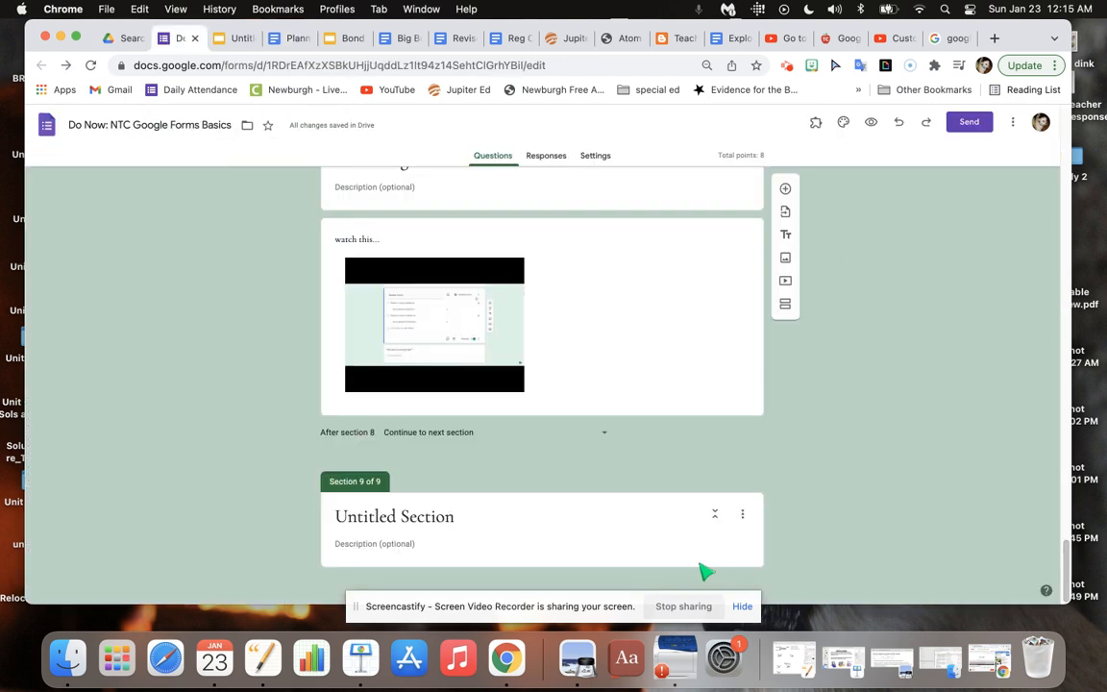
pyautogui.click(472, 524)
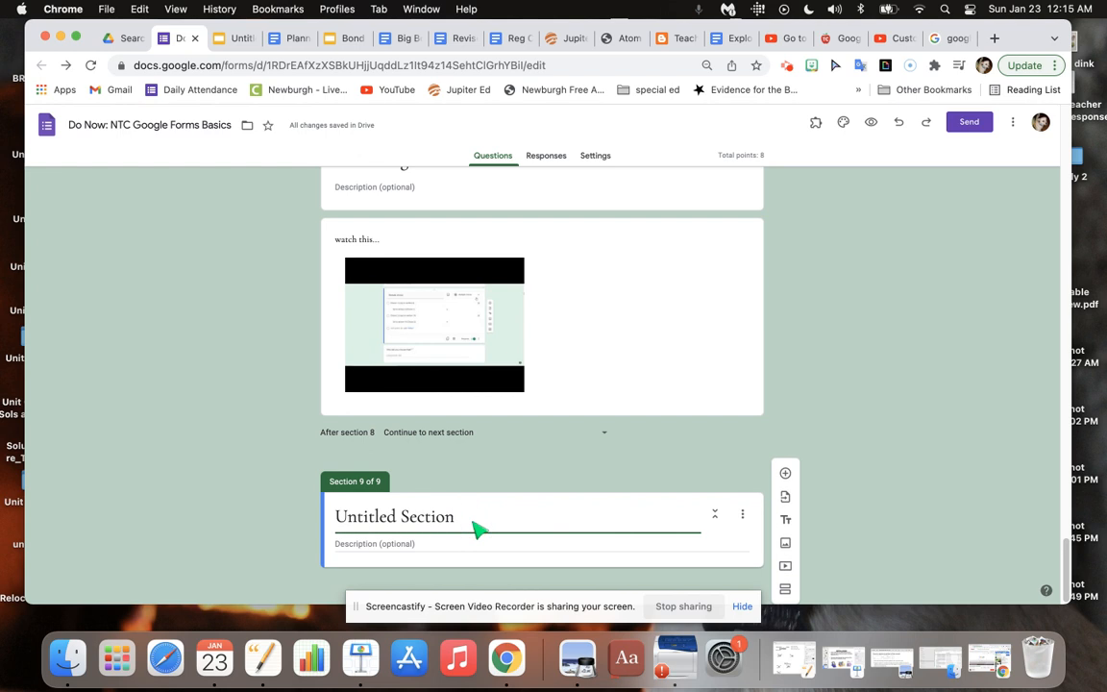
pyautogui.press('super+a')
pyautogui.write('Ch')
pyautogui.press('BackSpace')
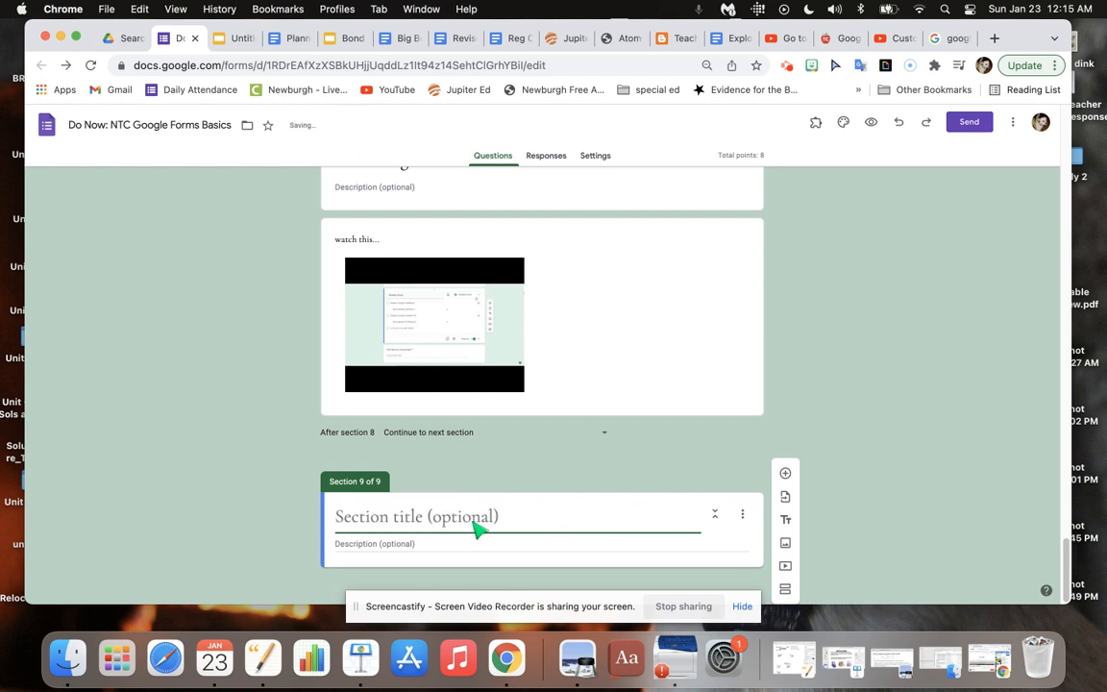
pyautogui.write('hec')
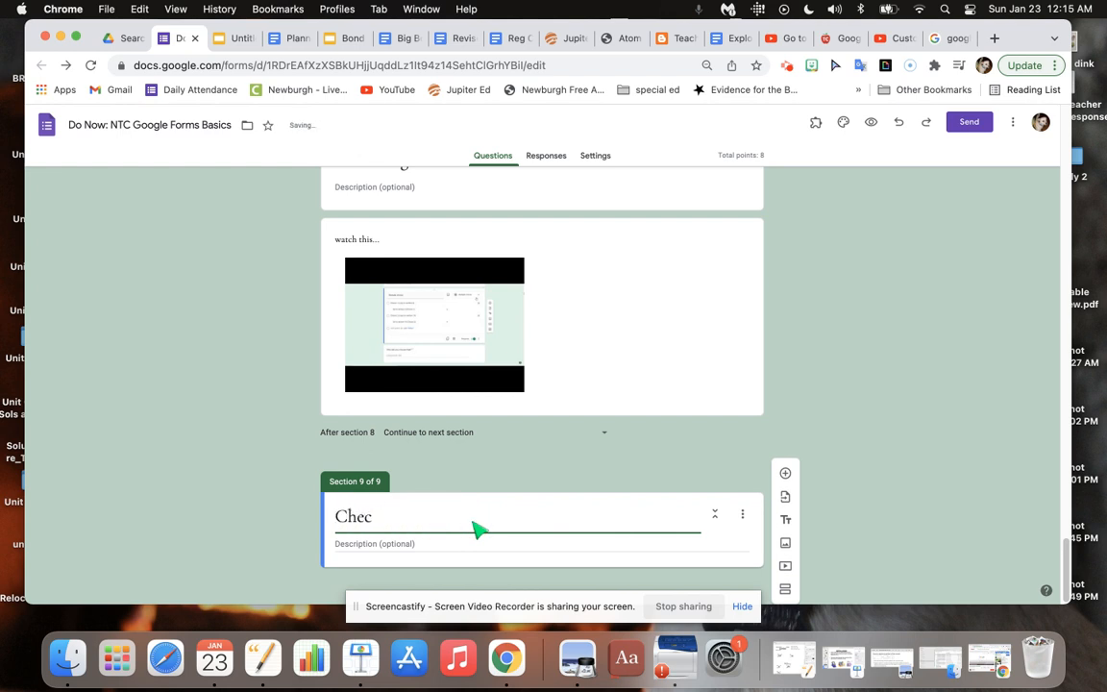
pyautogui.write('k-In')
# Add a linear scale question to the Check-In section asking "How are you feeling about google forms right now?".
pyautogui.click(786, 473)
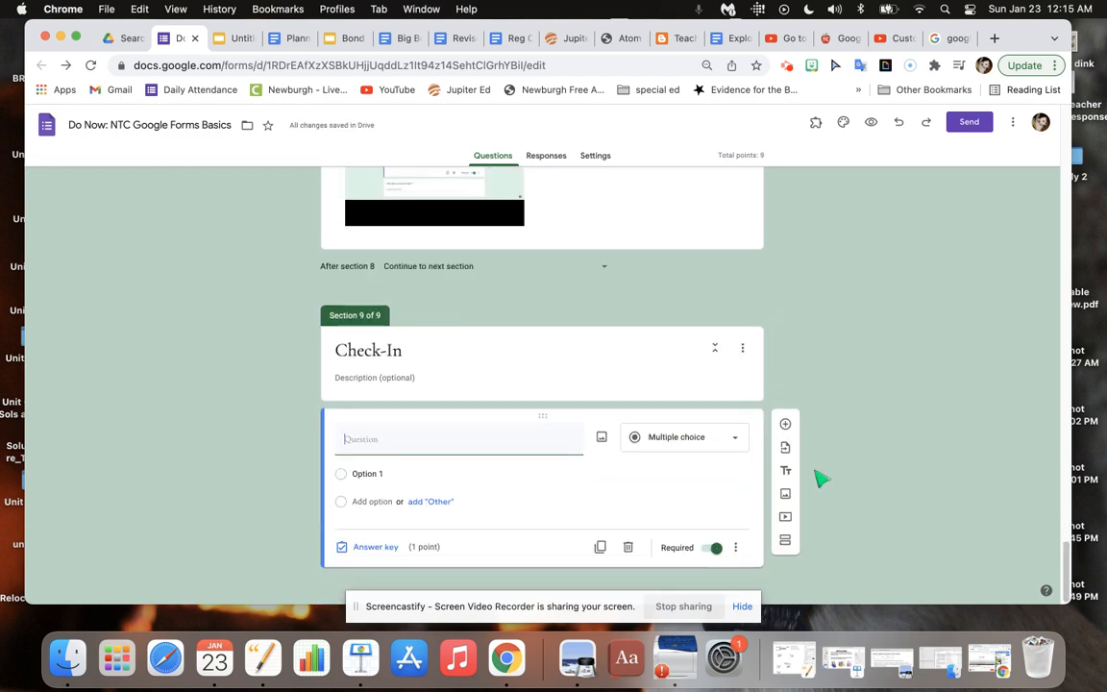
pyautogui.click(736, 442)
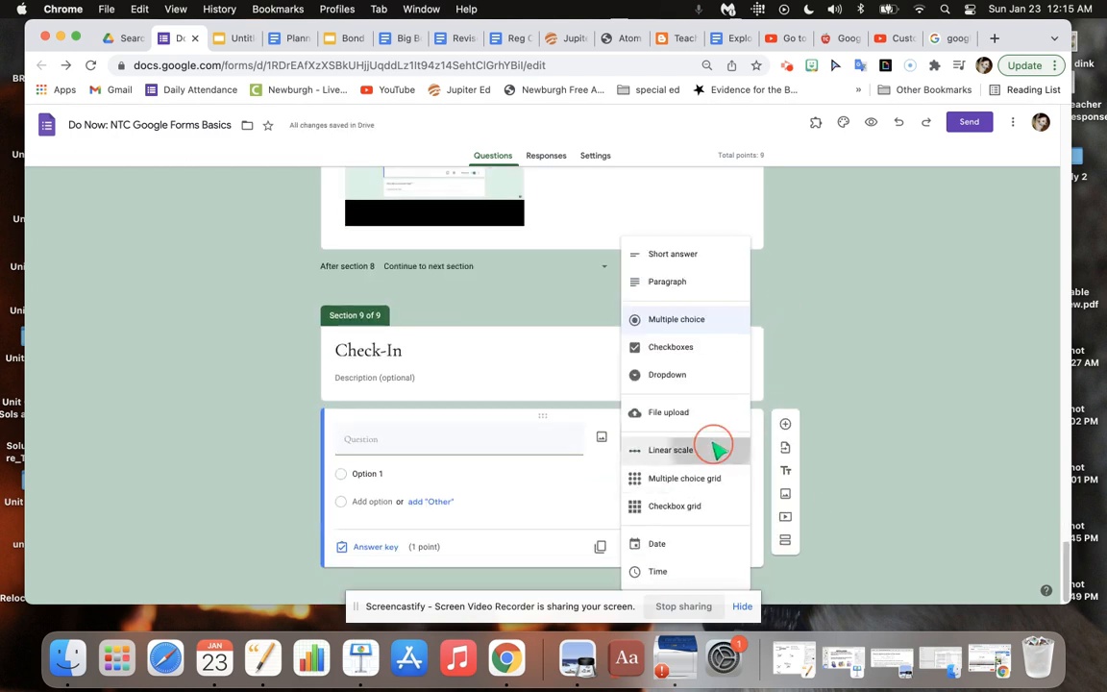
pyautogui.click(719, 448)
pyautogui.click(406, 515)
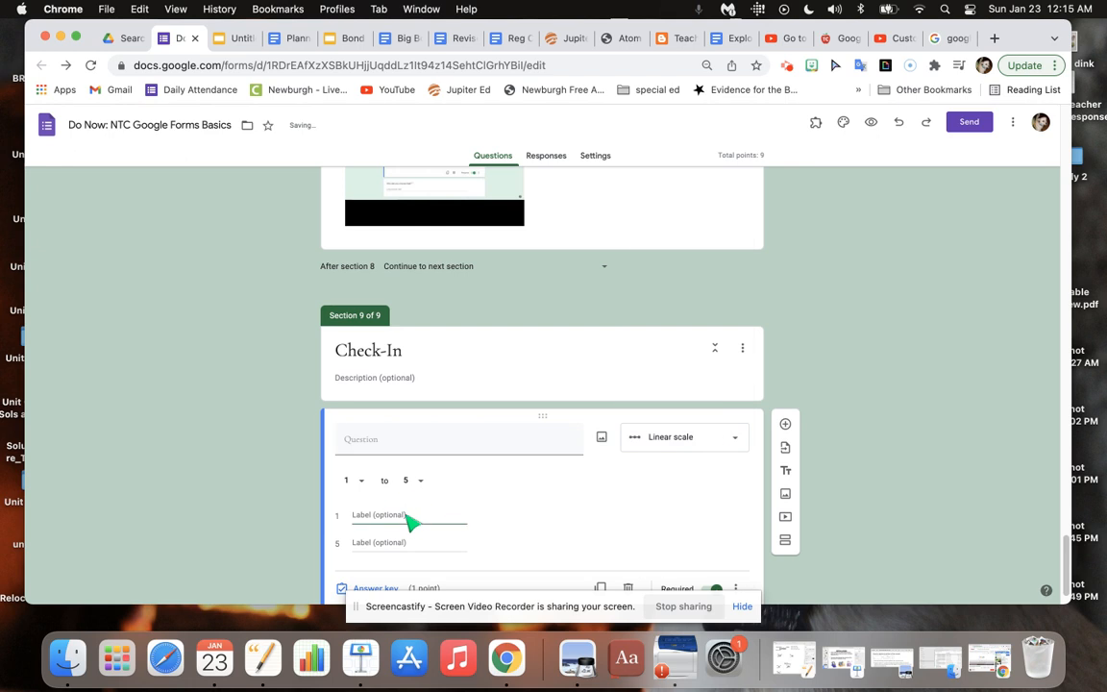
pyautogui.click(397, 448)
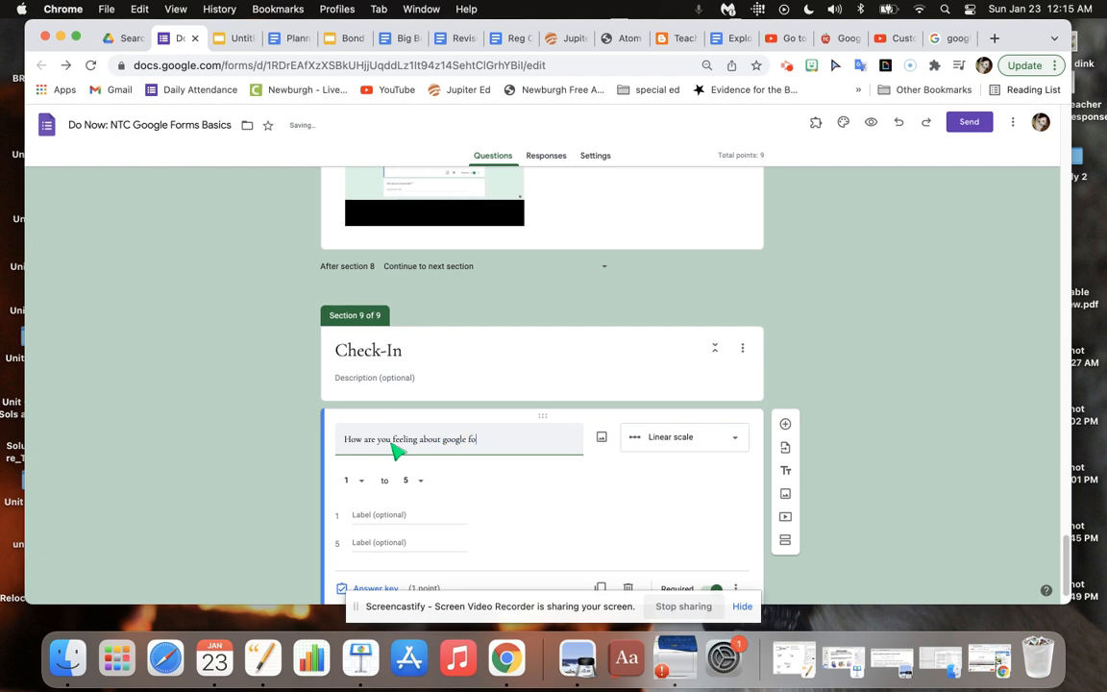
pyautogui.write('ight now?')
# Label scale value 1 "not to great" and value 5 "fantastic!".
pyautogui.click(380, 517)
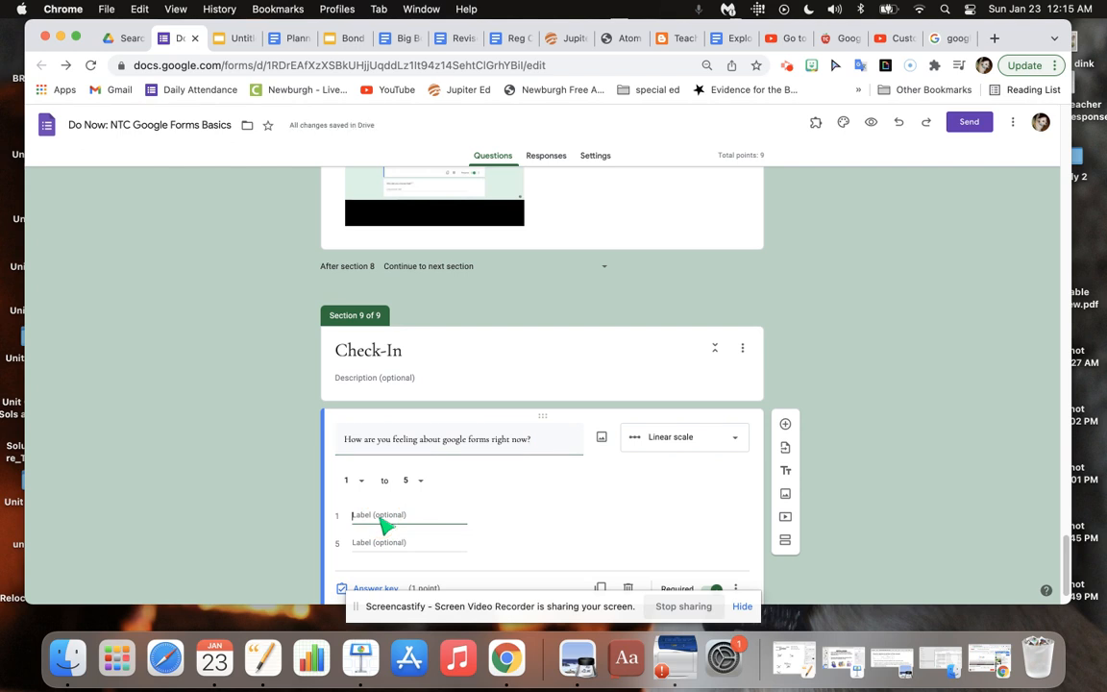
pyautogui.write('not to great')
pyautogui.click(372, 546)
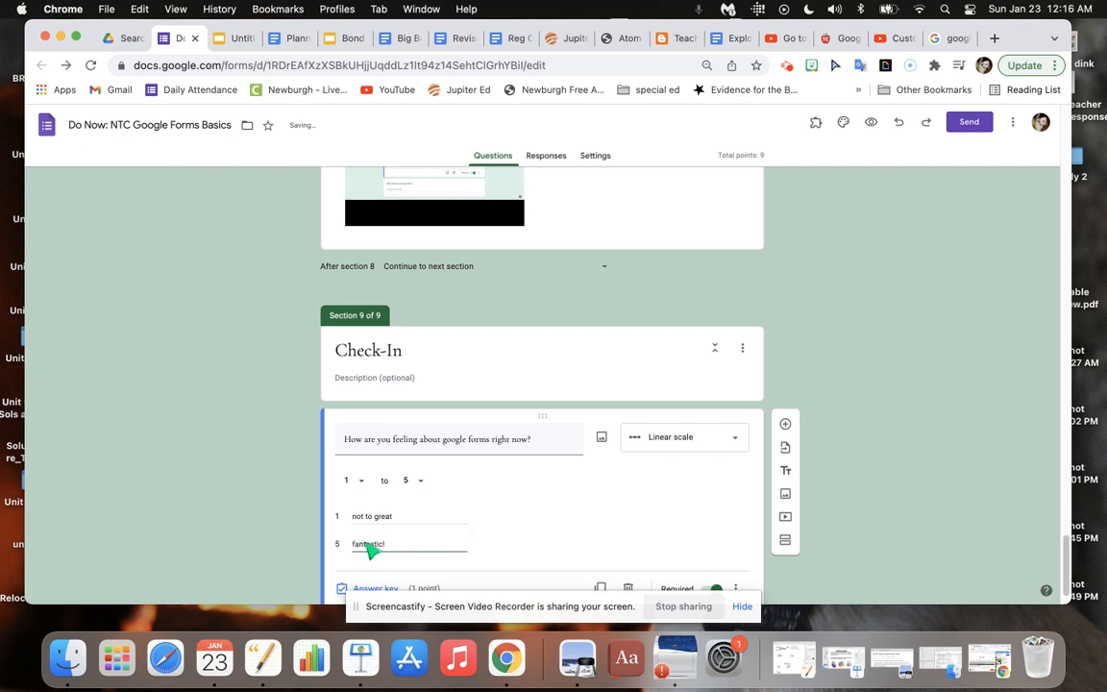
pyautogui.scroll(-2, 1065, 577)
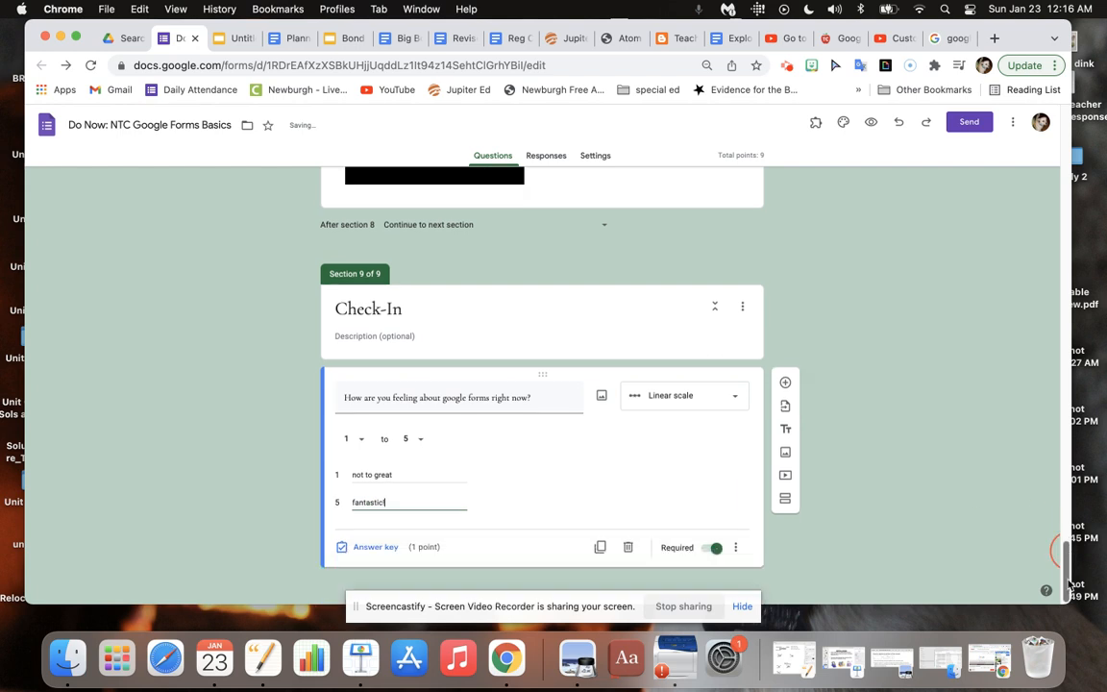
pyautogui.write('!')
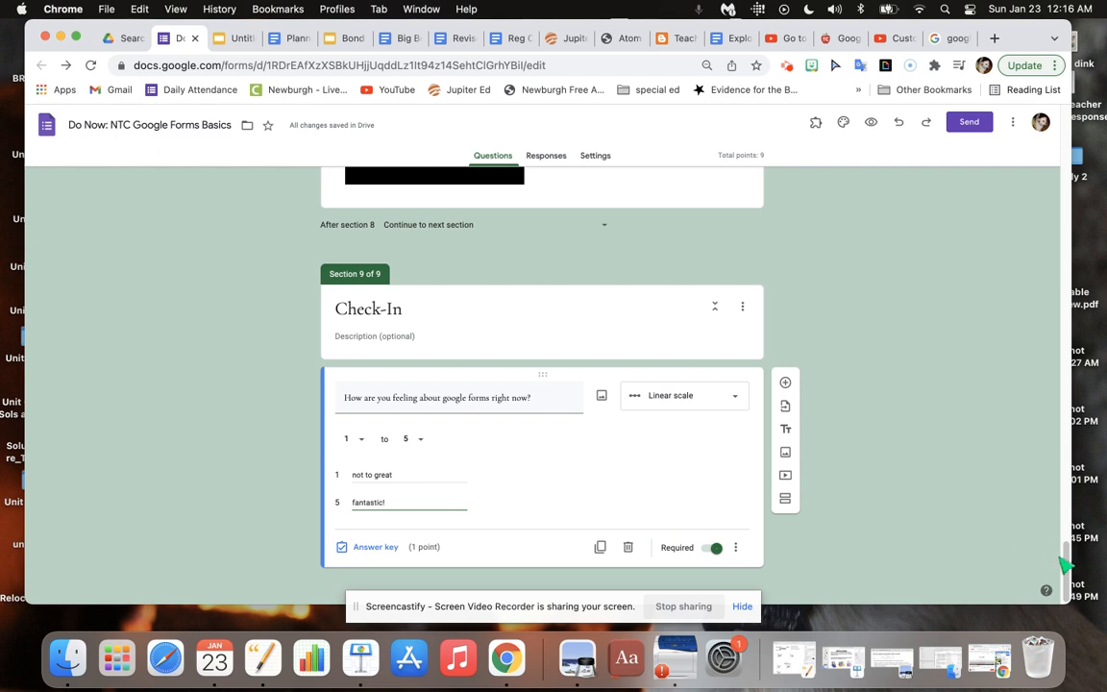
# Add a new section after the Check-In section and title it "Job well done".
pyautogui.click(790, 502)
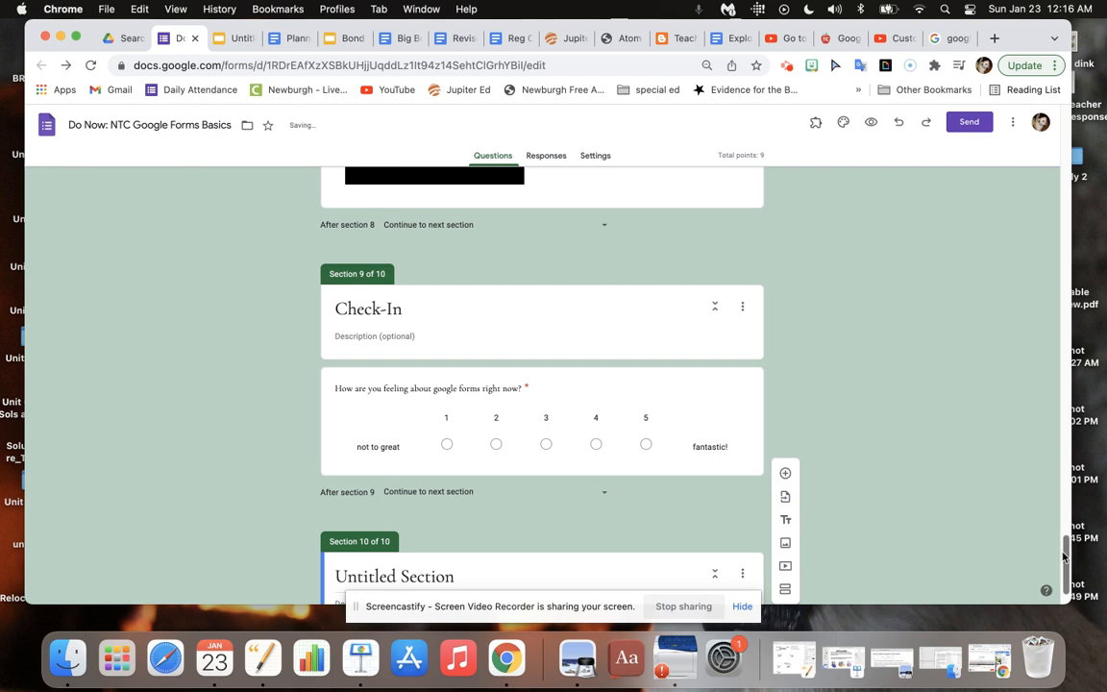
pyautogui.click(452, 516)
pyautogui.moveTo(481, 519); pyautogui.dragTo(308, 520)
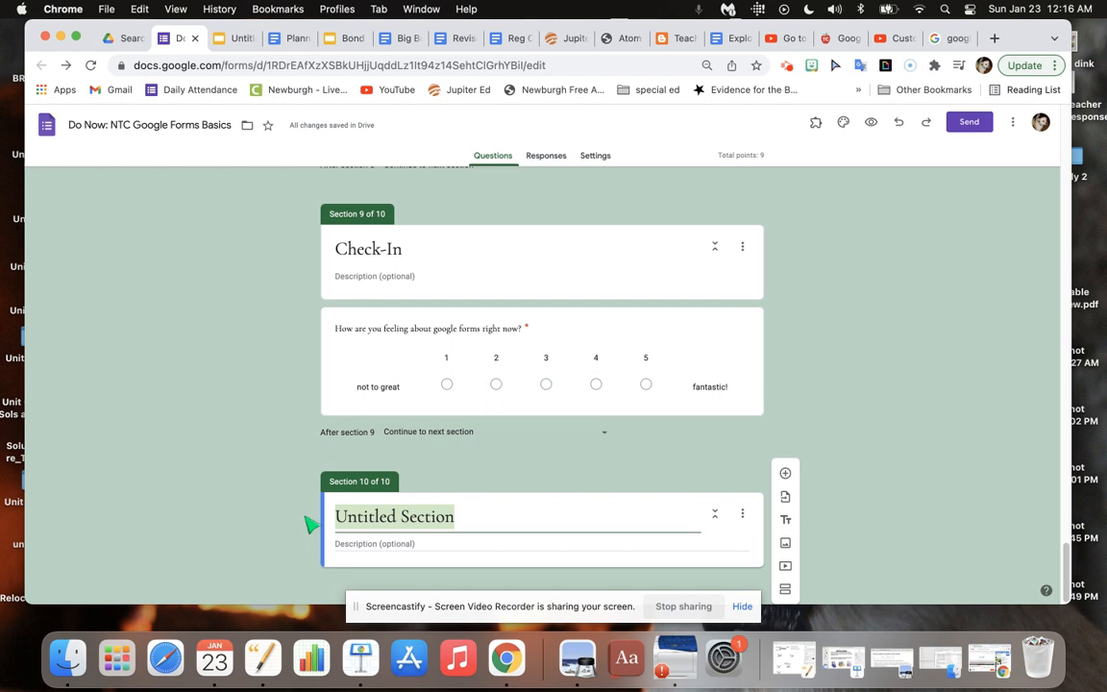
pyautogui.write('Jop')
pyautogui.write('b')
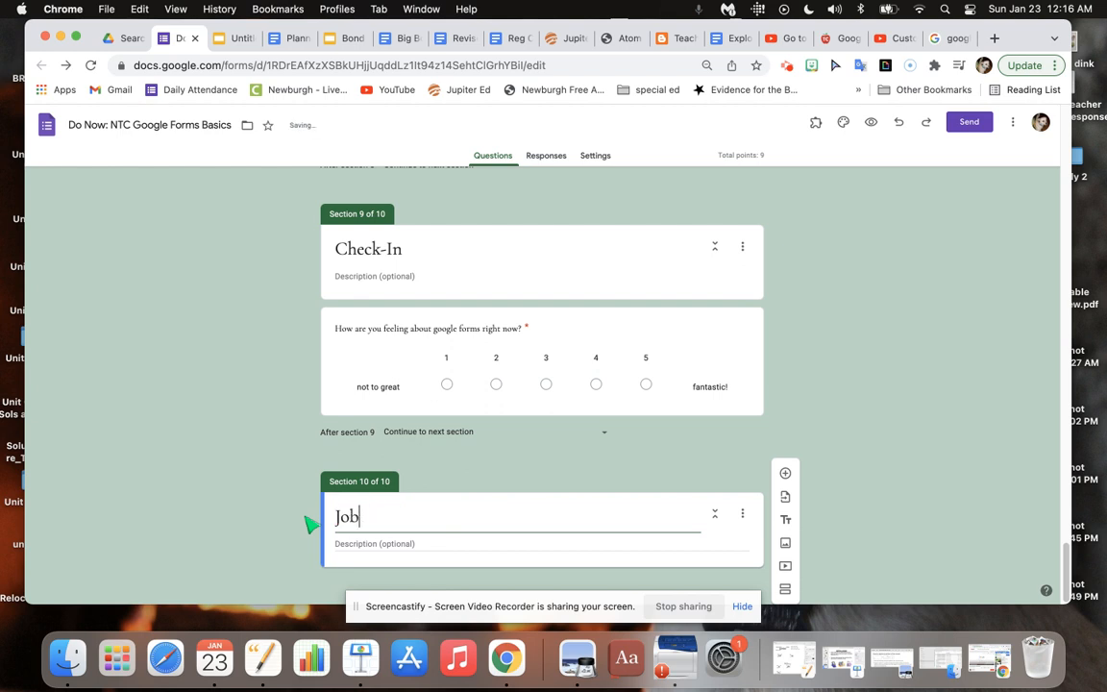
pyautogui.write(' well done')
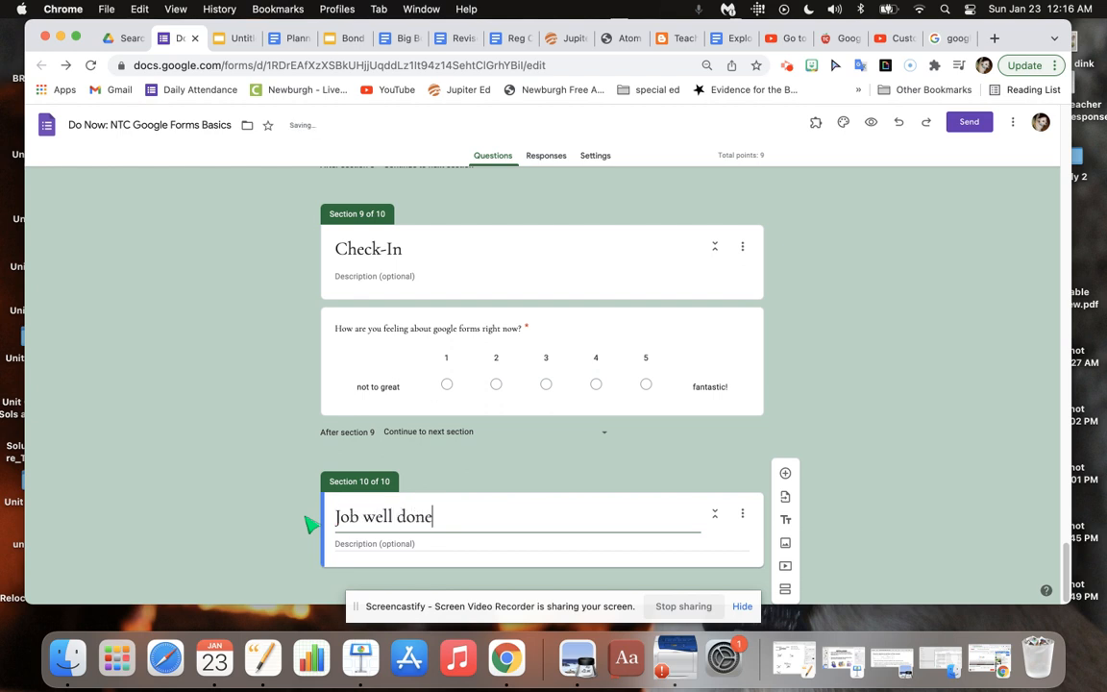
pyautogui.click(784, 546)
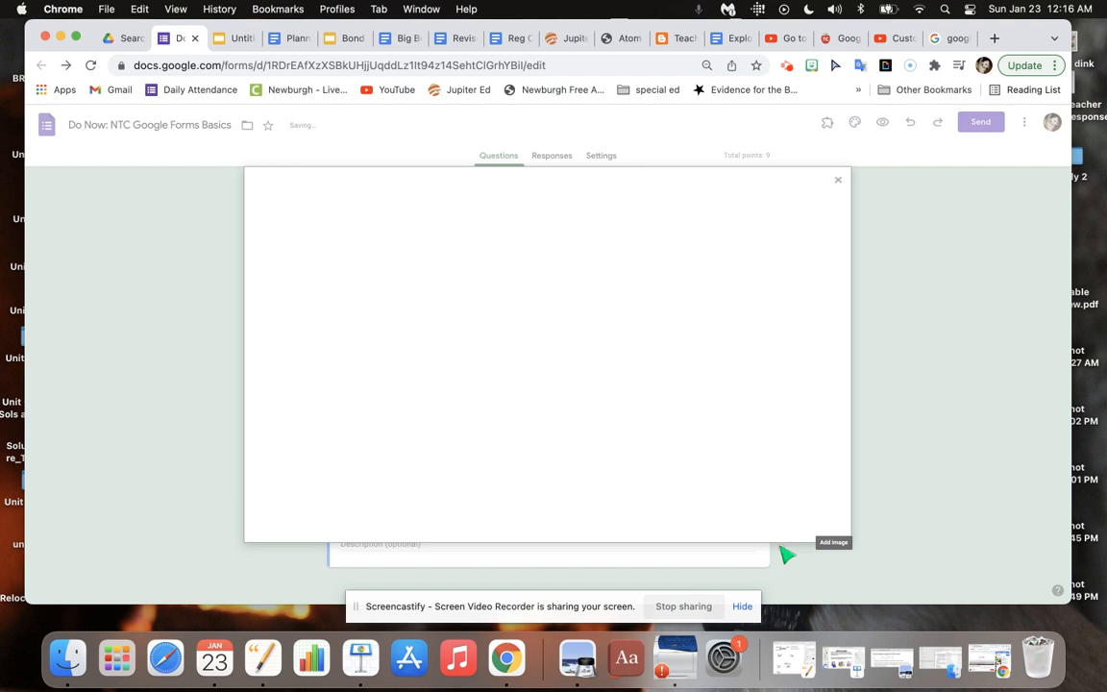
pyautogui.click(831, 191)
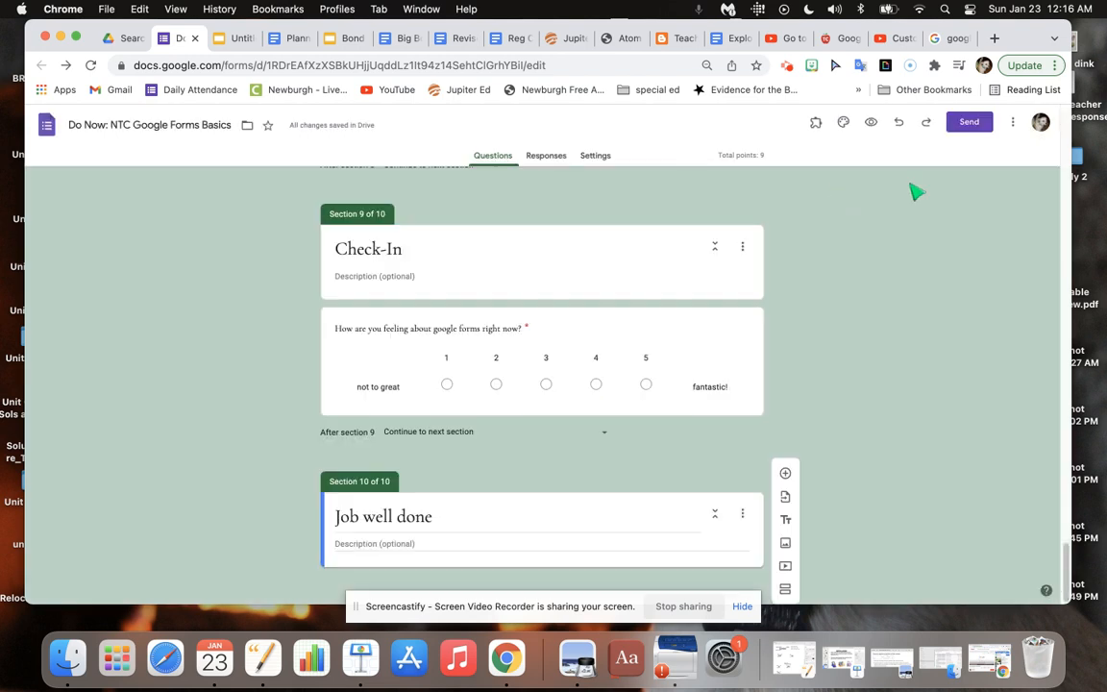
# Search the GIPHY extension for "well done" and save the yellow winking smiley GIF to the desktop.
pyautogui.click(886, 66)
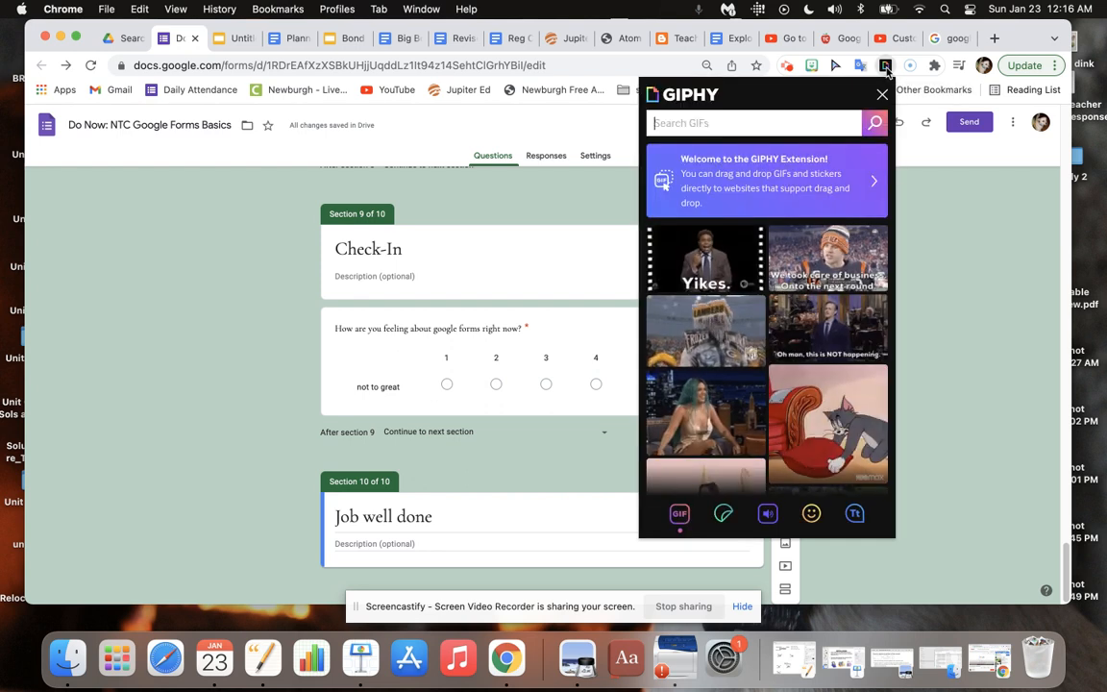
pyautogui.click(759, 117)
pyautogui.write('well')
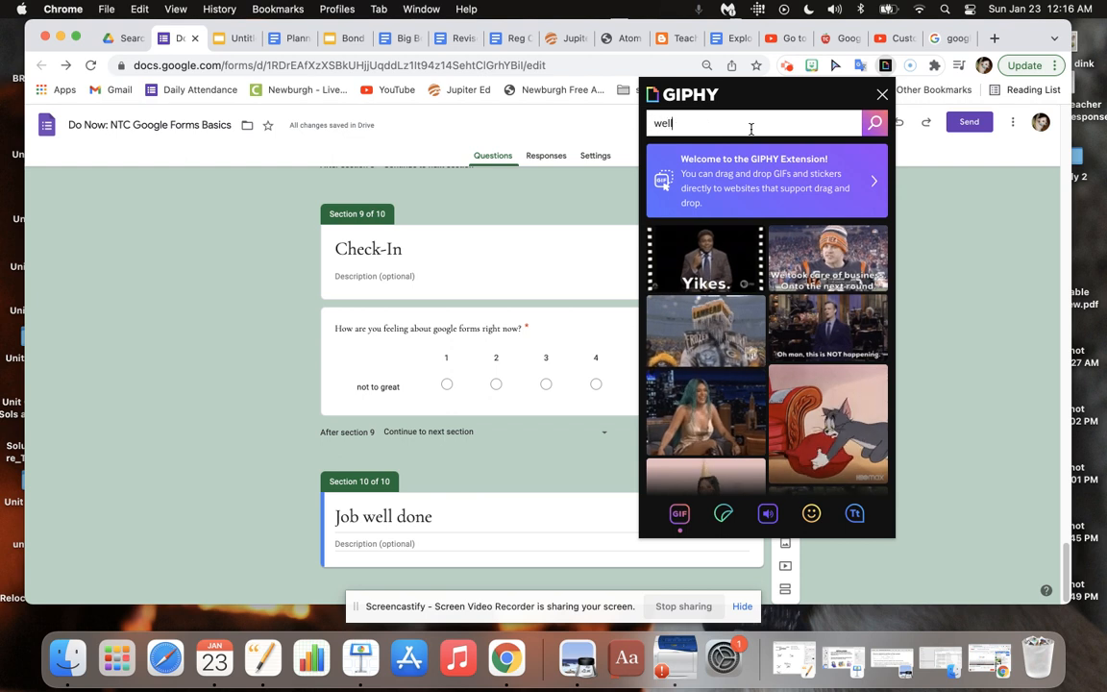
pyautogui.write(' done')
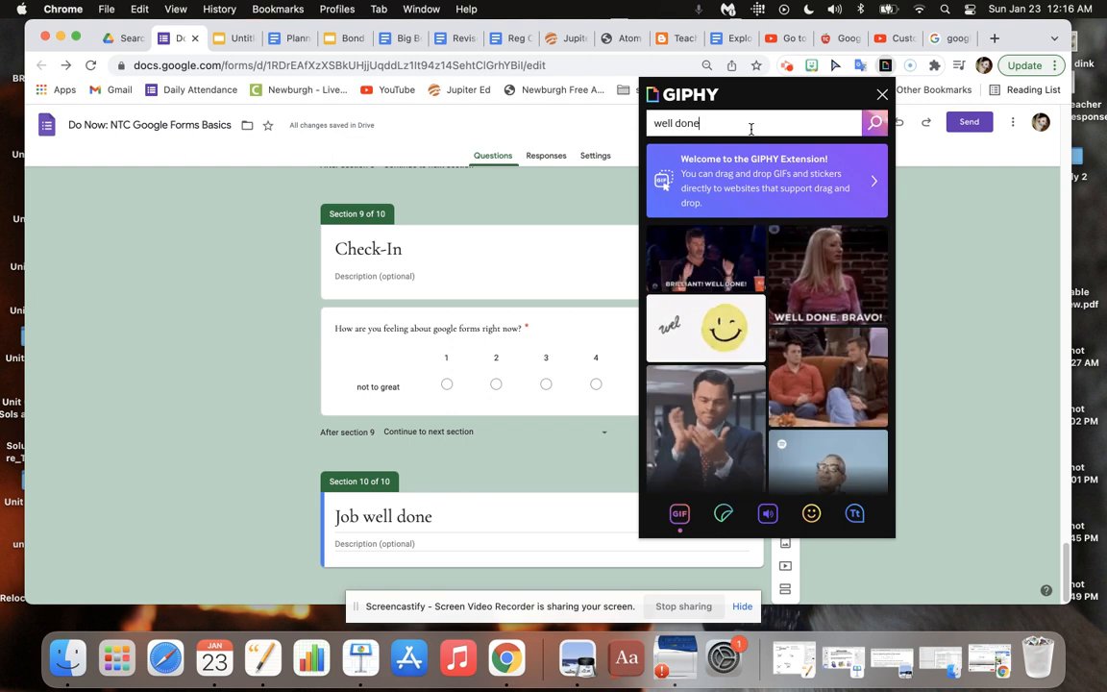
pyautogui.click(726, 337)
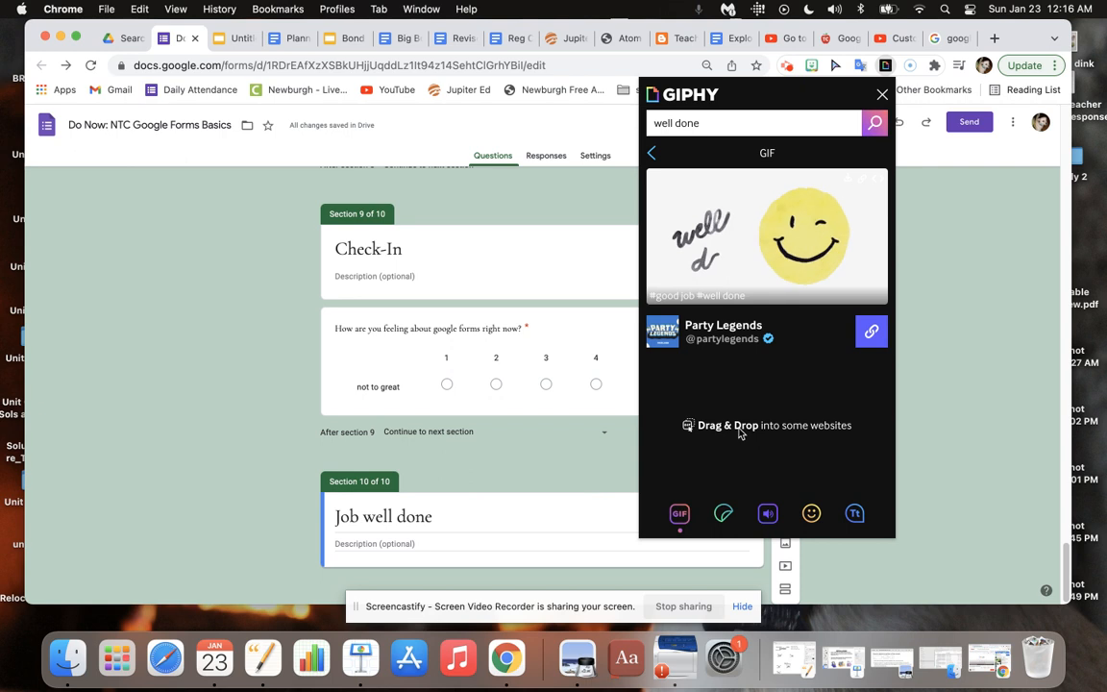
pyautogui.moveTo(811, 233); pyautogui.dragTo(1096, 211)
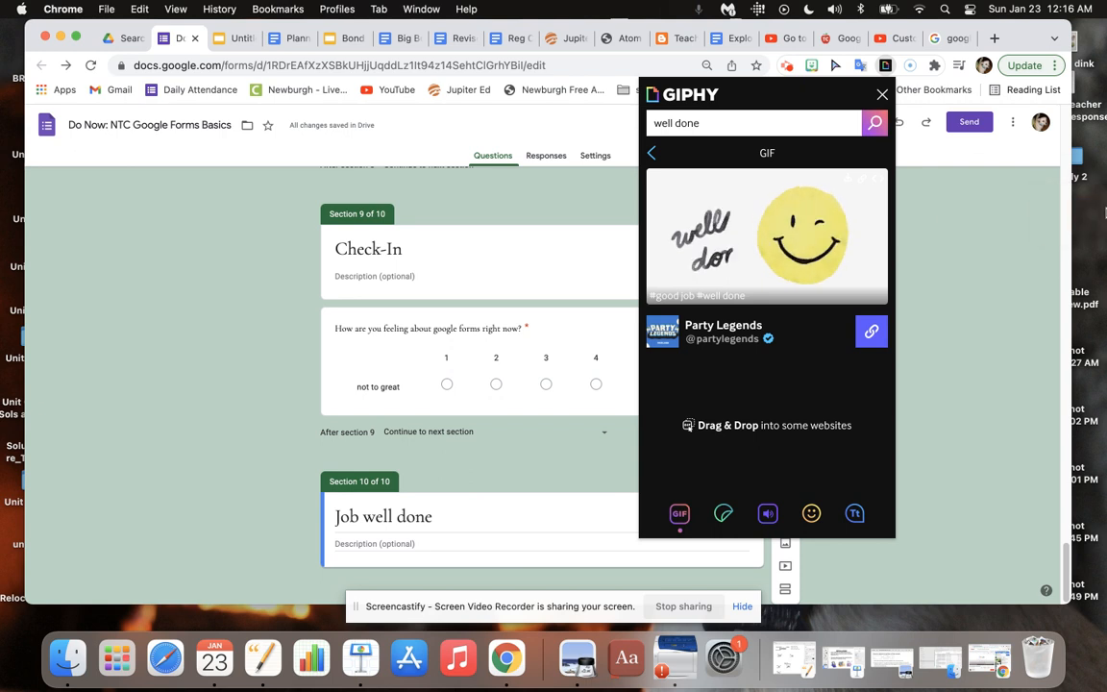
pyautogui.click(574, 476)
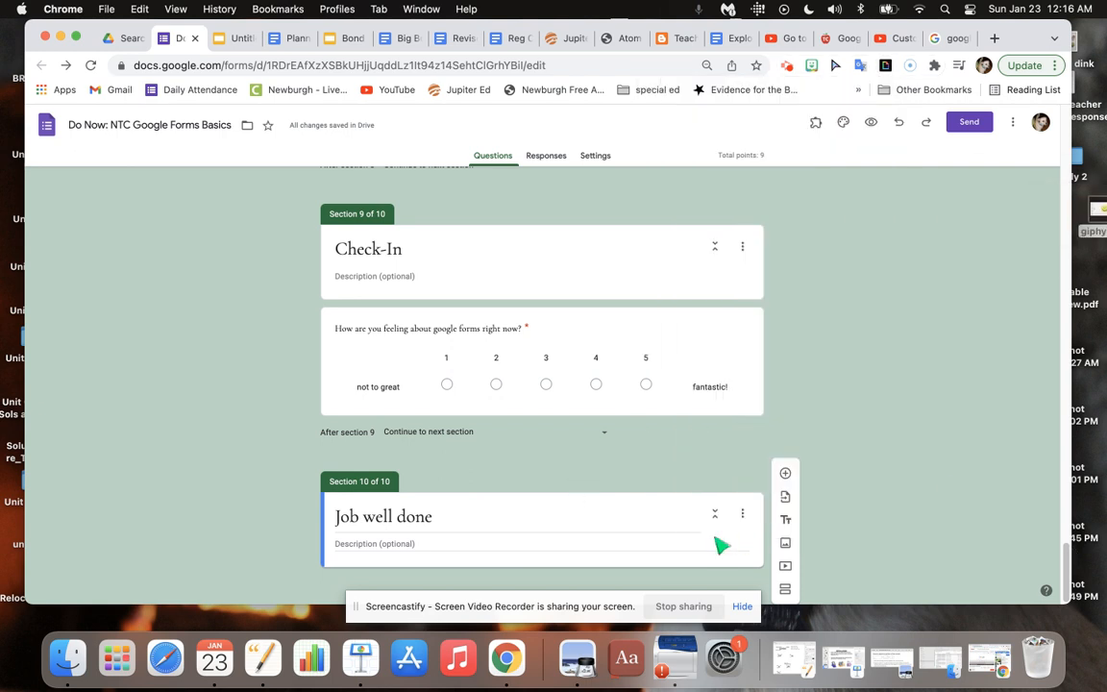
# Upload the saved smiley GIF from the computer as an image in the "Job well done" section and center-align it.
pyautogui.click(786, 544)
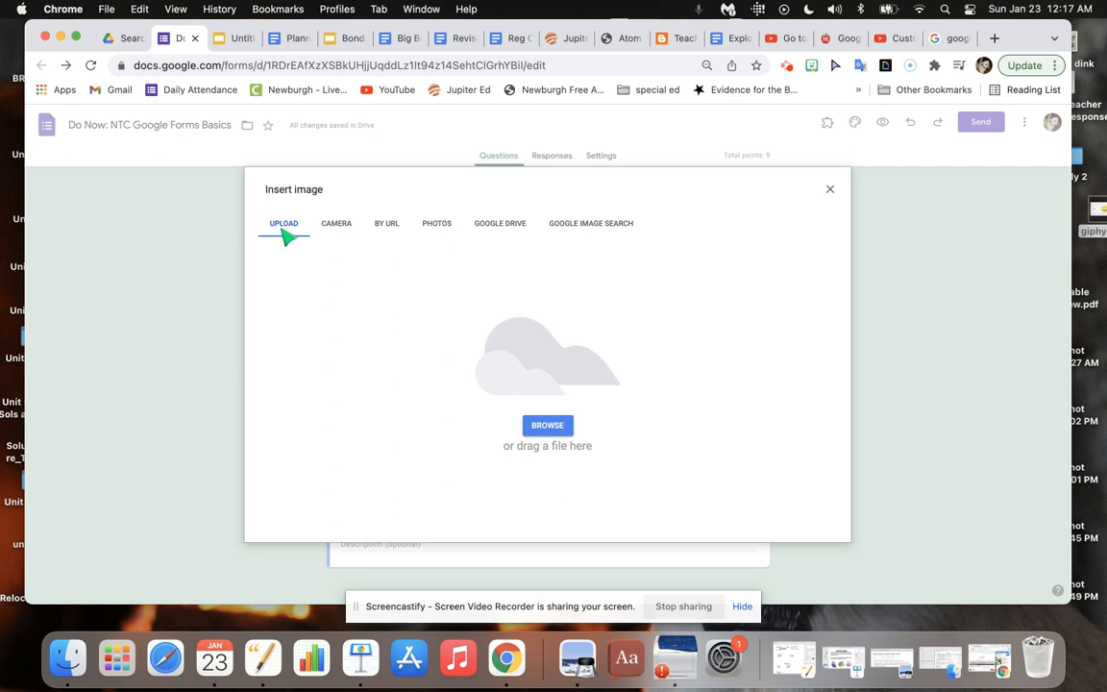
pyautogui.click(548, 425)
pyautogui.doubleClick(415, 289)
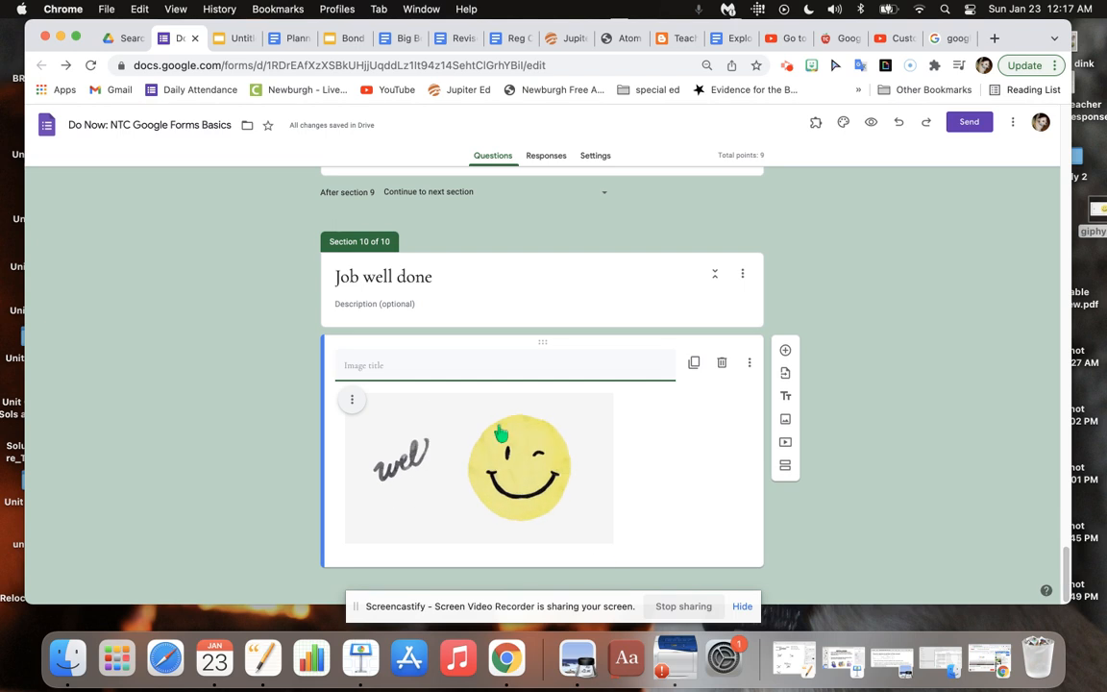
pyautogui.click(355, 400)
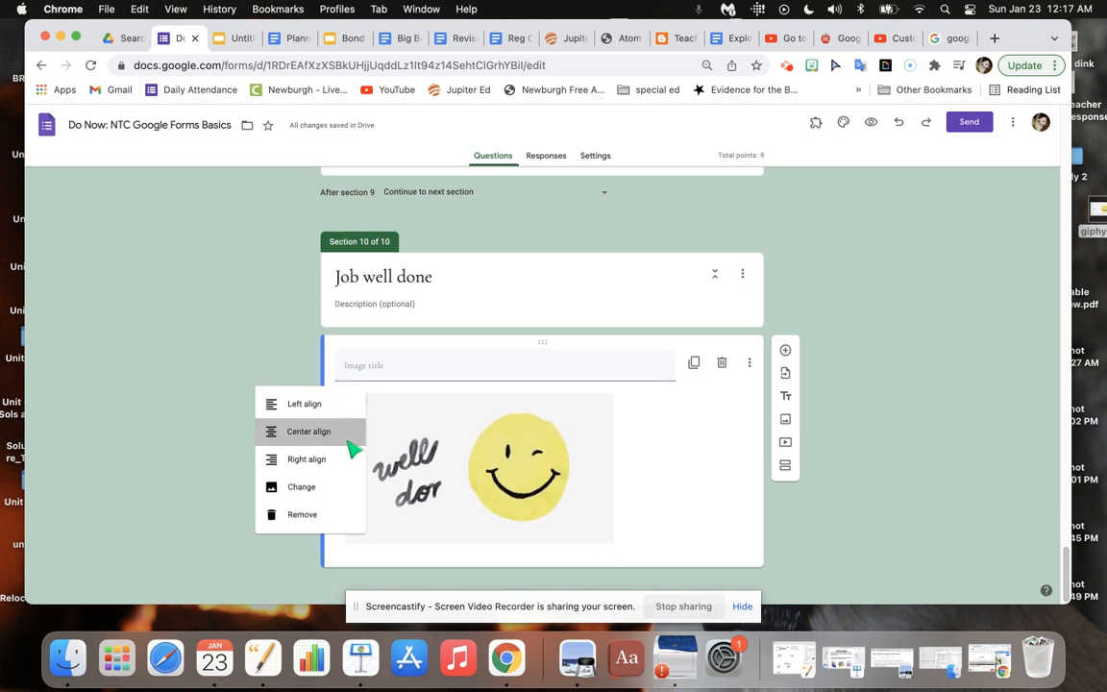
pyautogui.click(351, 443)
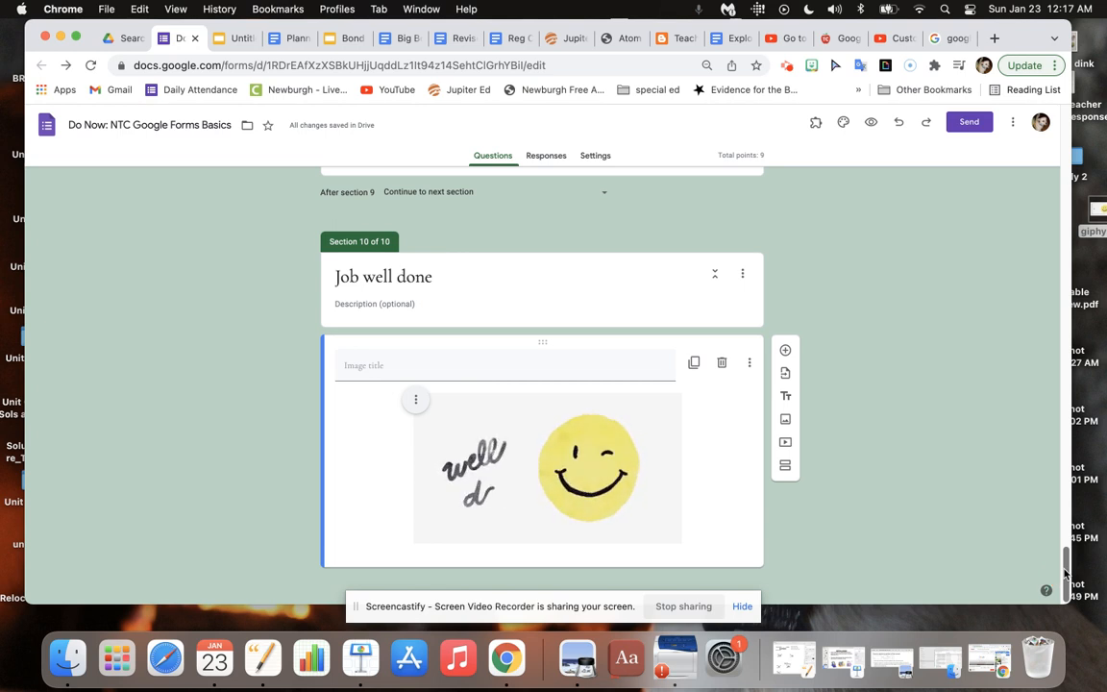
pyautogui.moveTo(1066, 574)
pyautogui.mouseDown()
pyautogui.moveTo(1066, 371)
pyautogui.moveTo(1053, 322)
pyautogui.moveTo(1059, 584)
pyautogui.mouseUp()
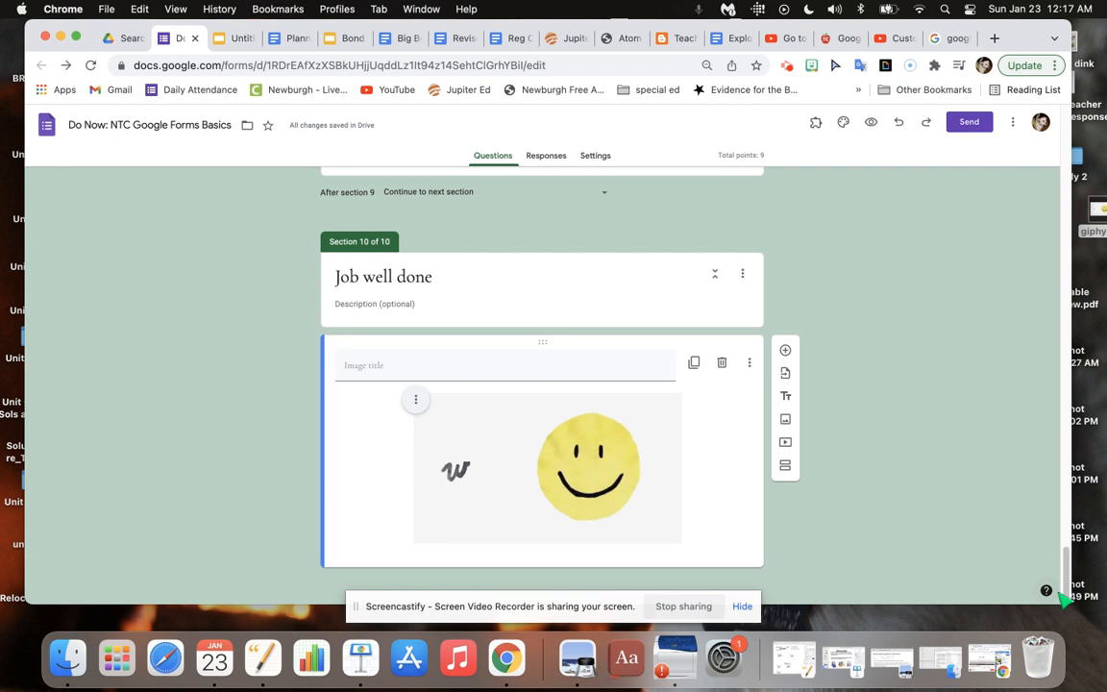